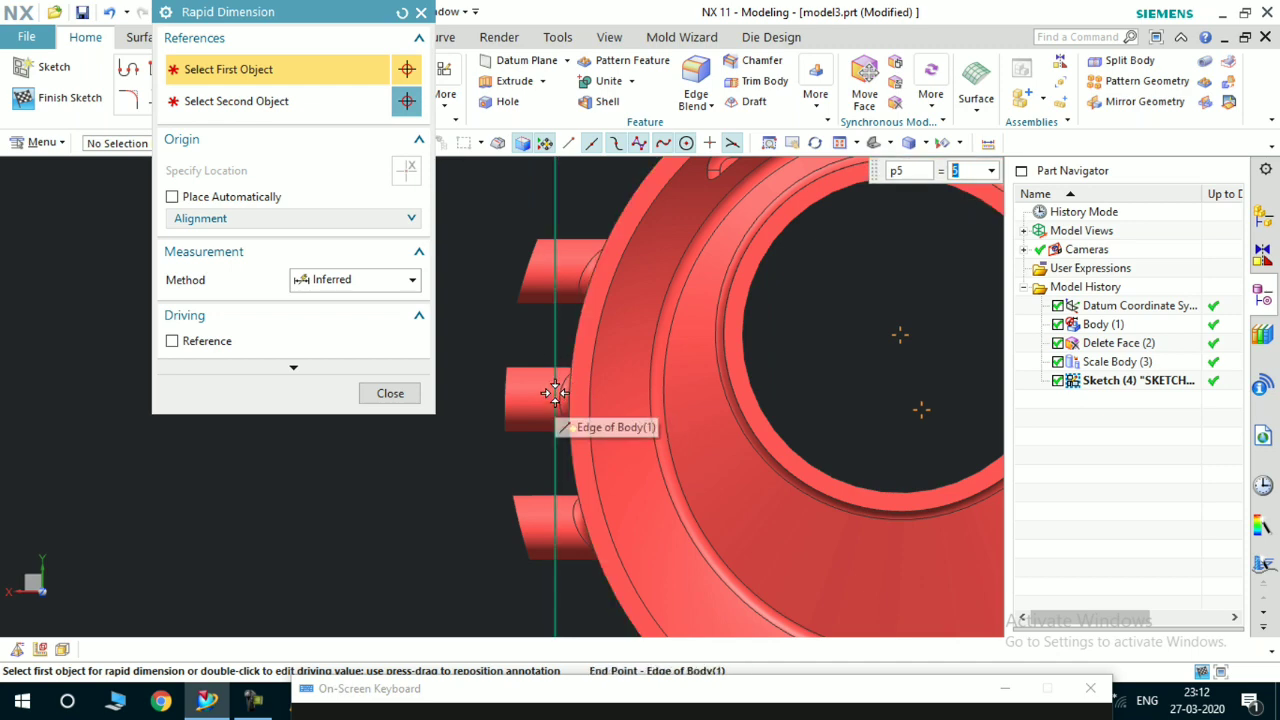
Dimension from the rectangle's vertical line beside the three bosses to the large round opening's centre, and set the distance to 10 mm
left_click(555, 334)
scroll(525, 414, "down", 3)
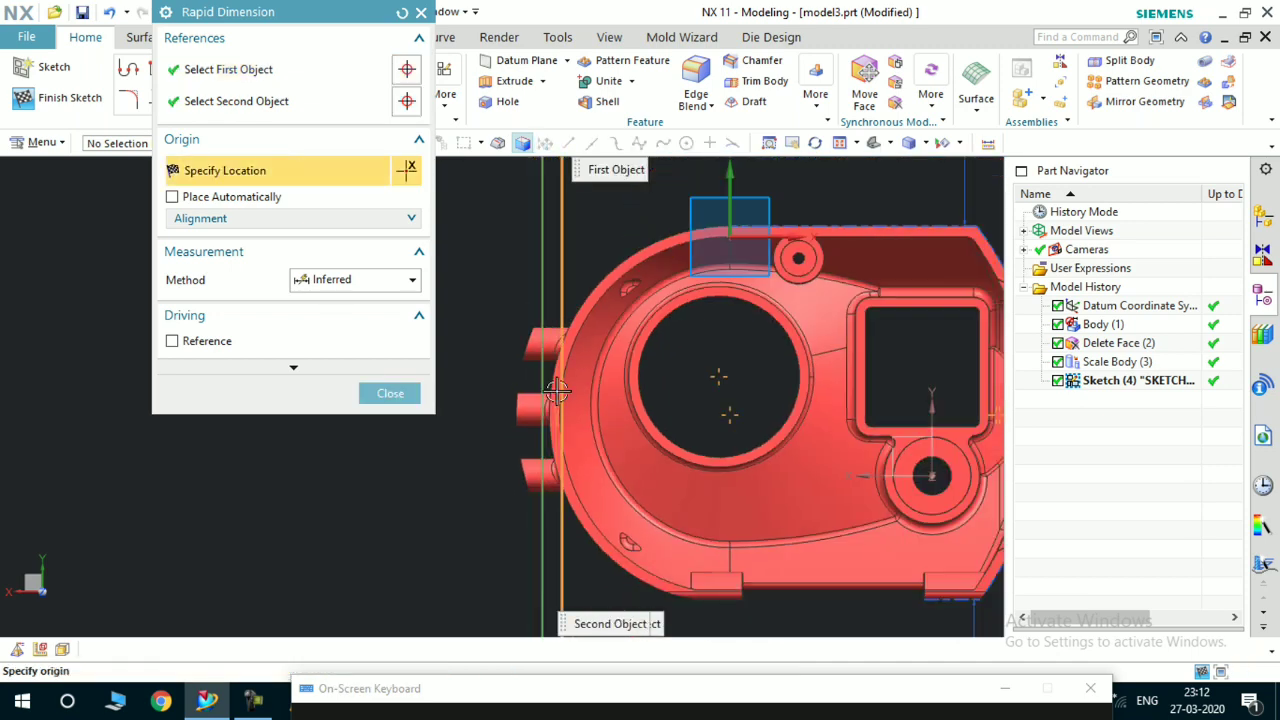
scroll(540, 412, "up", 3)
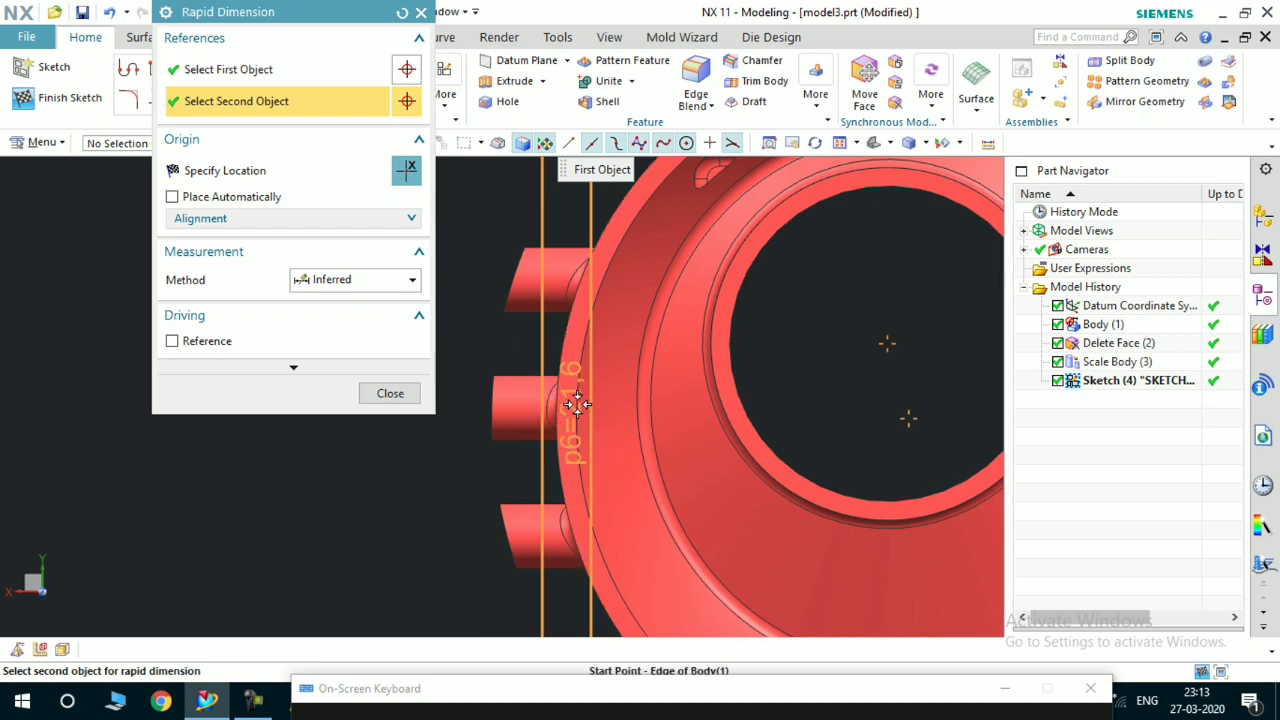
left_click(562, 408)
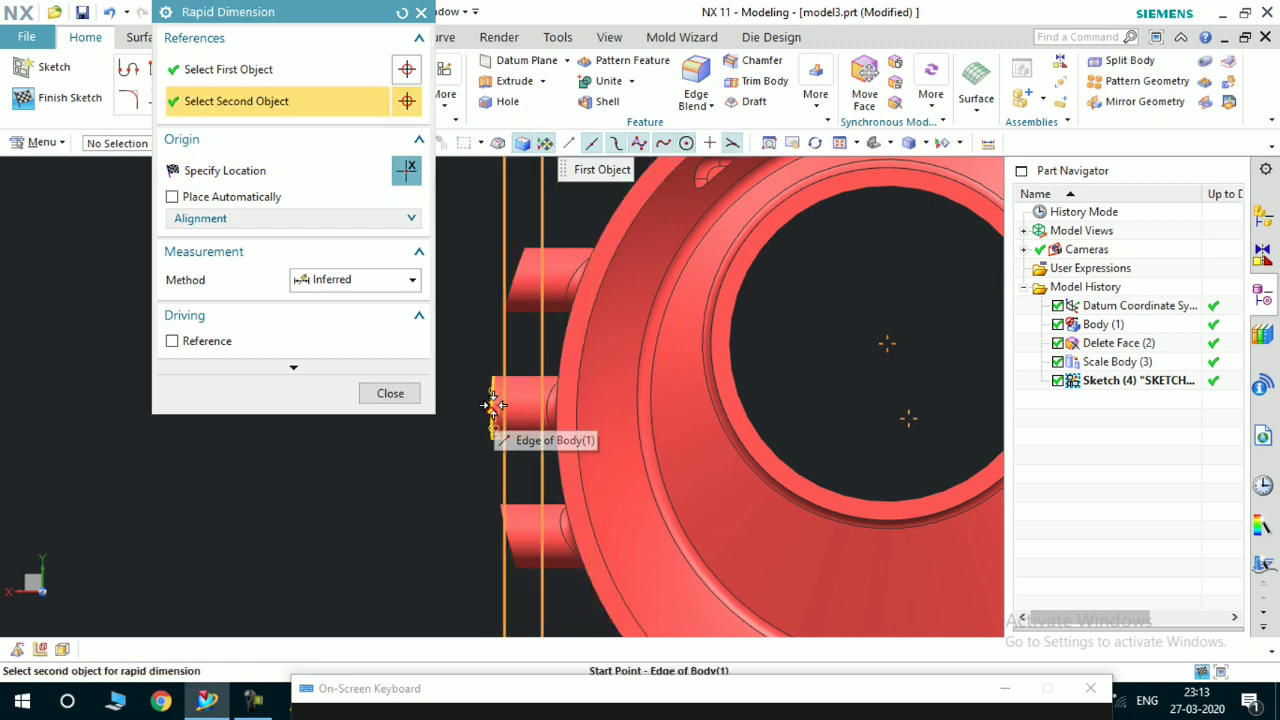
left_click(490, 404)
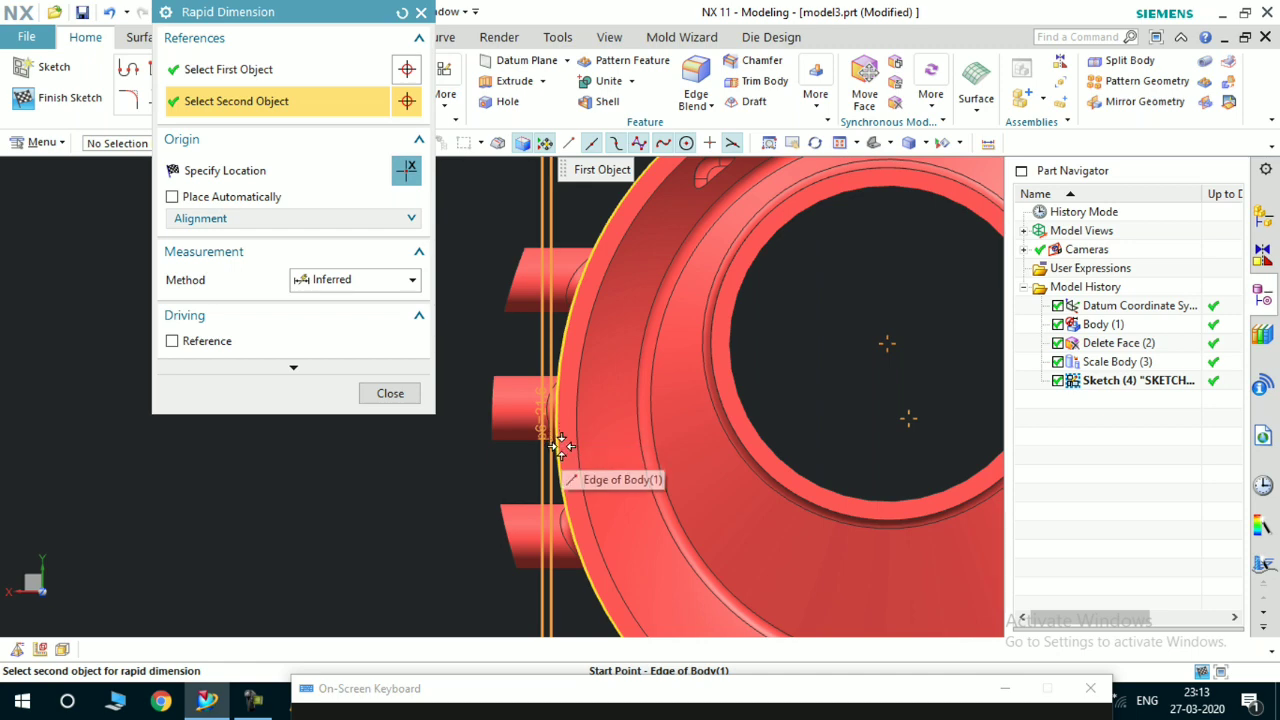
scroll(559, 408, "down", 3)
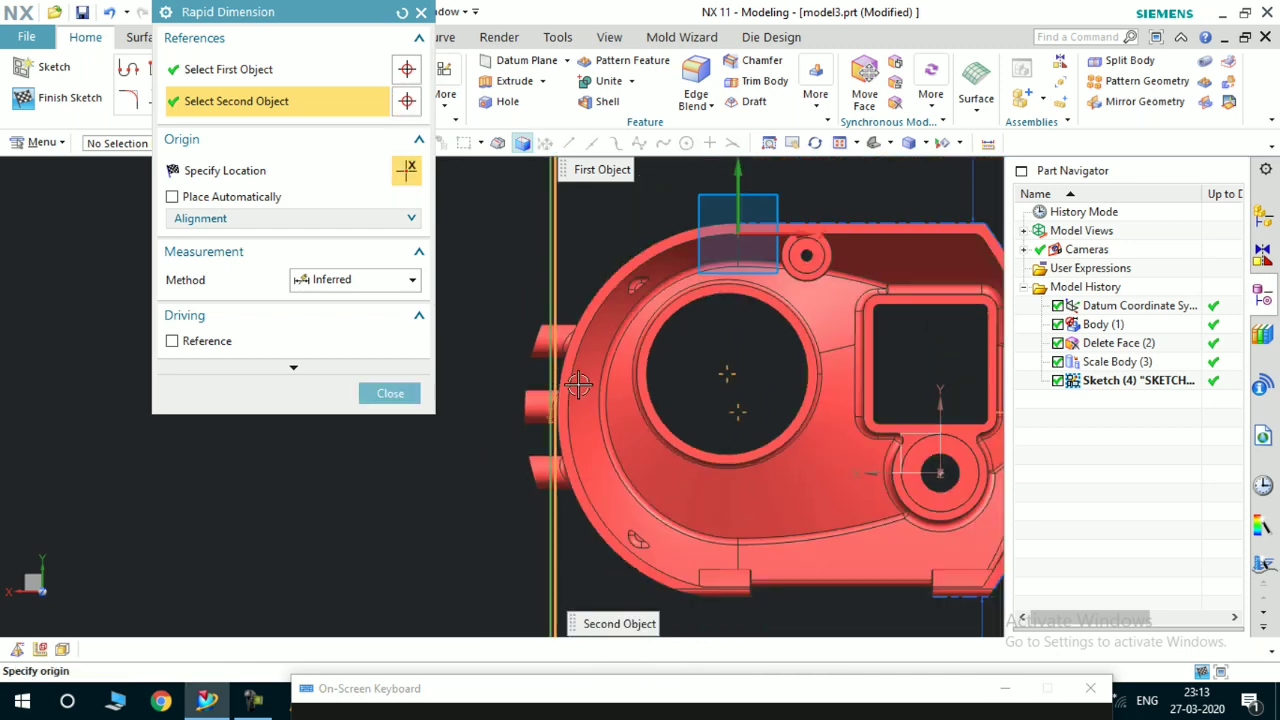
left_click(728, 374)
left_click(727, 374)
scroll(560, 423, "down", 3)
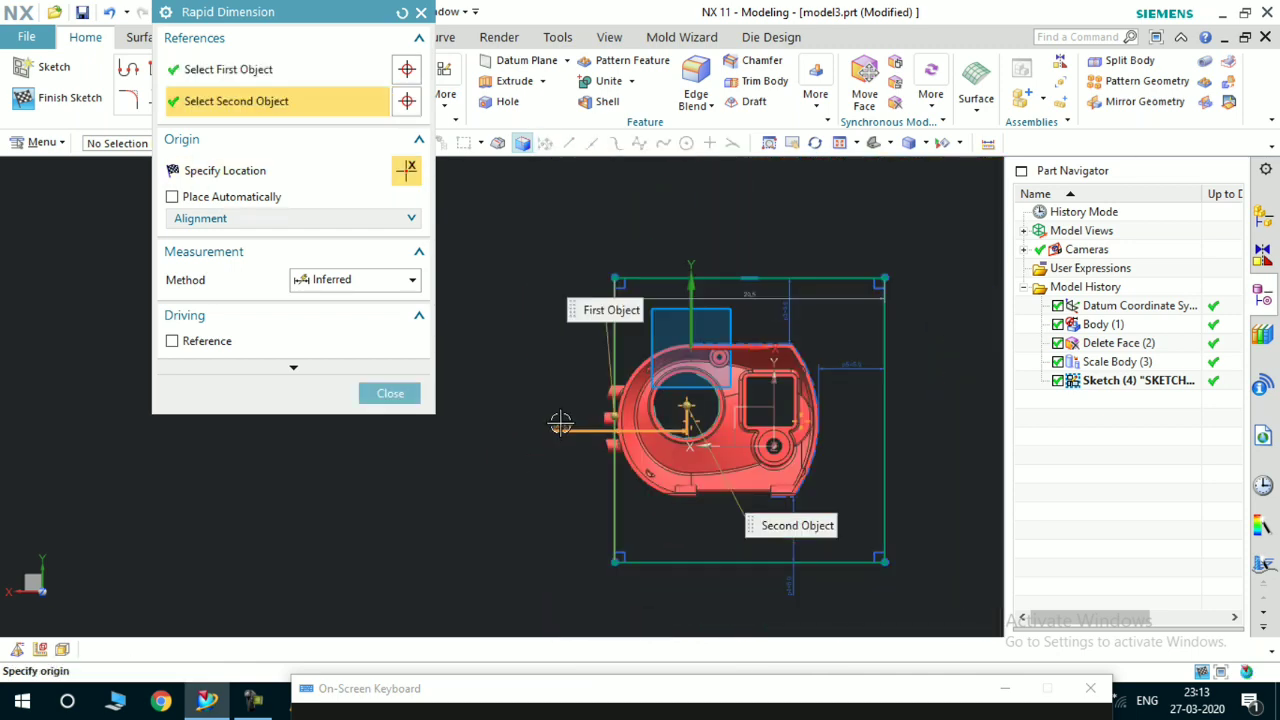
scroll(645, 345, "up", 4)
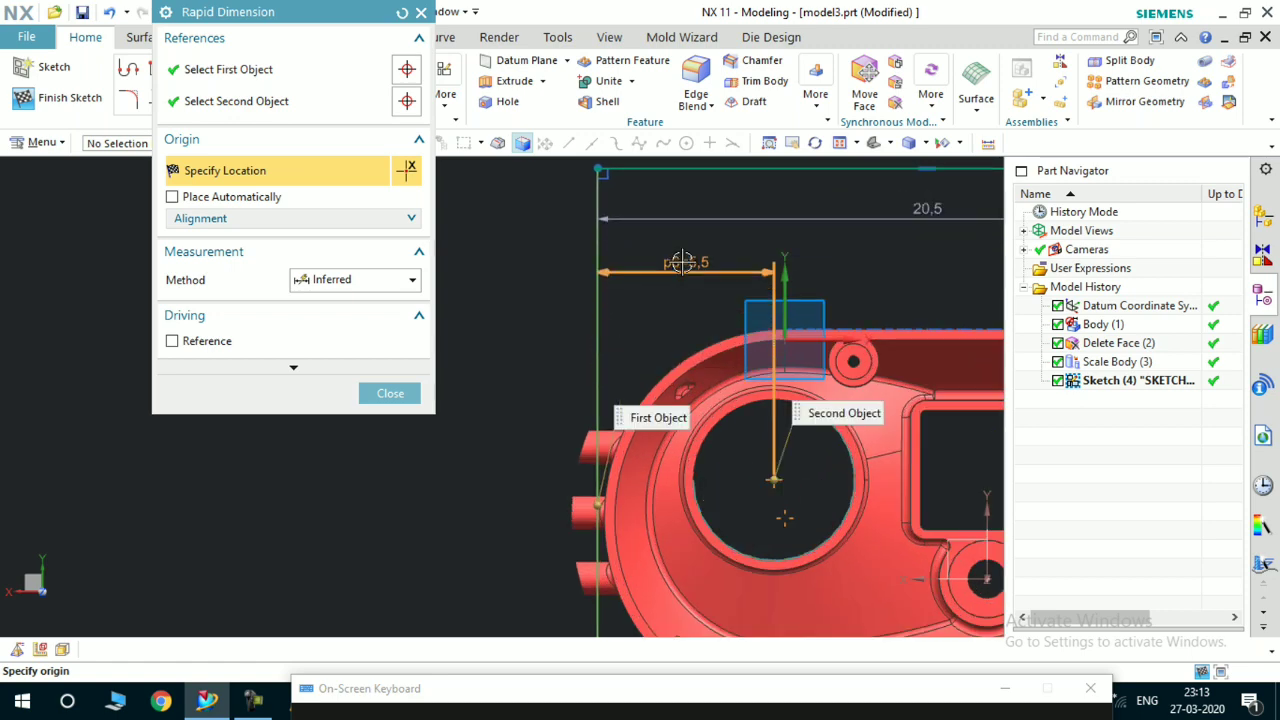
left_click(680, 270)
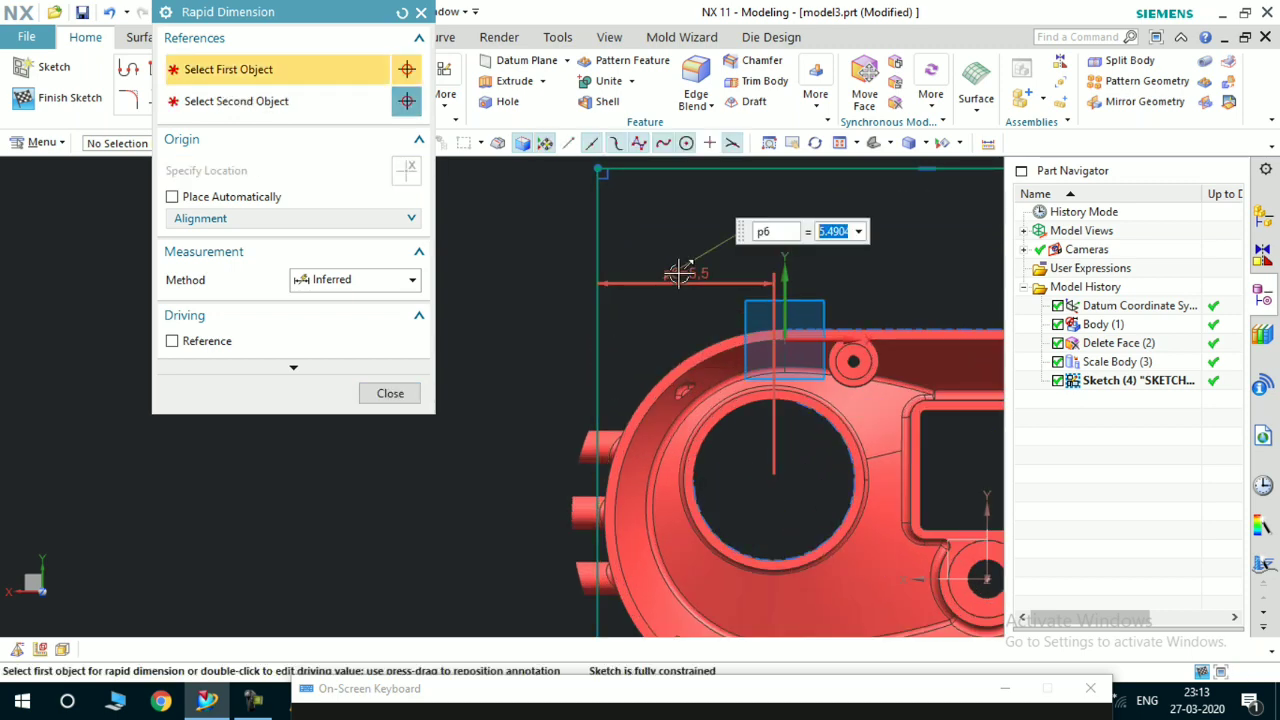
type("10")
key("Return")
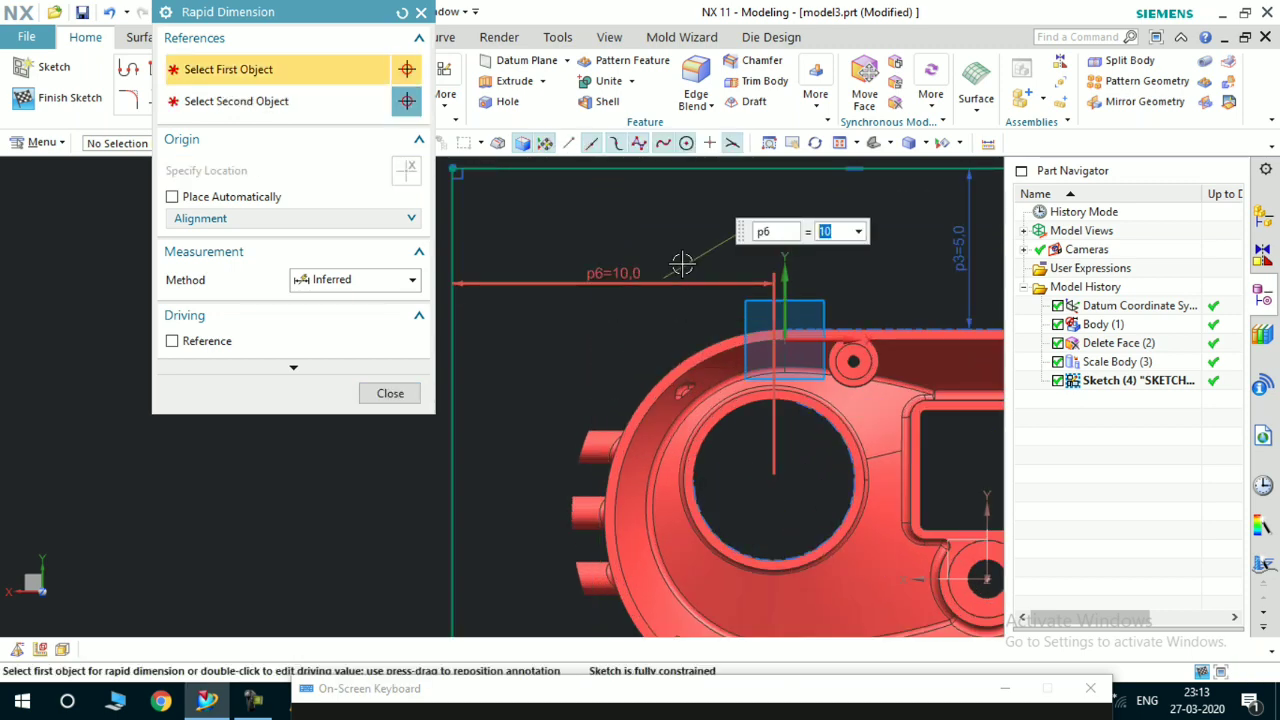
scroll(673, 331, "down", 3)
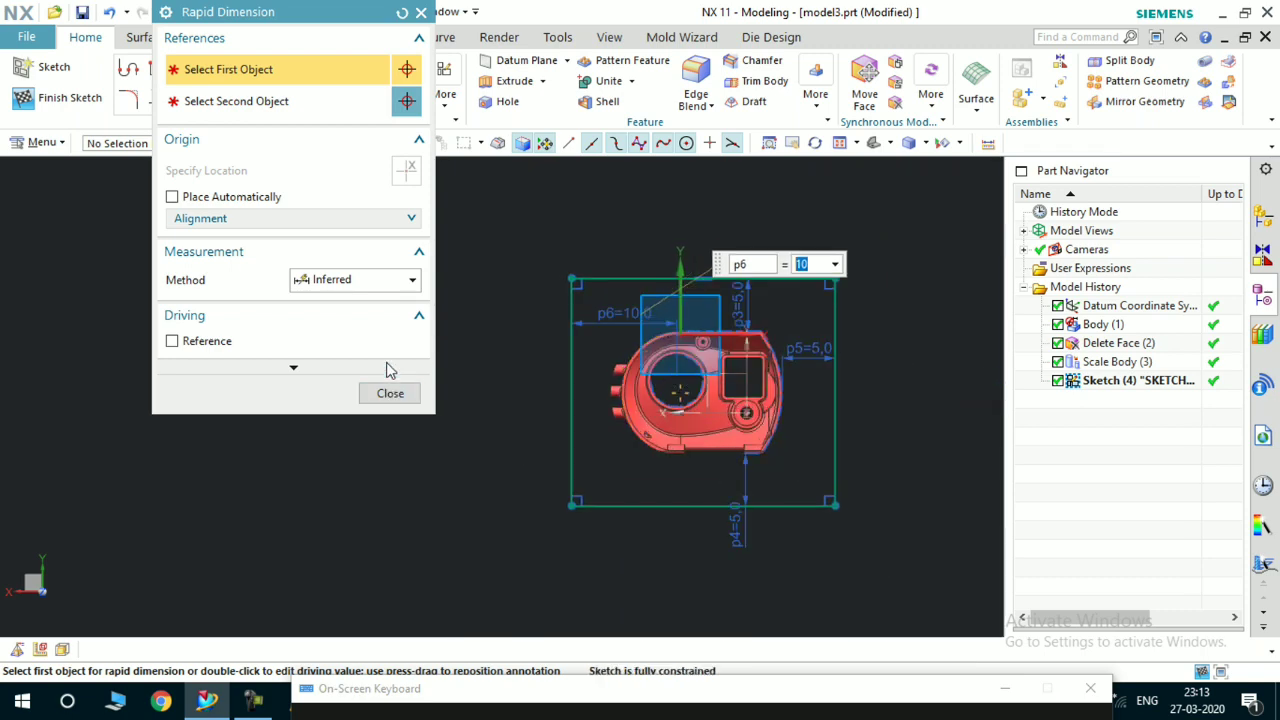
left_click(390, 393)
Move the four sketch dimensions outside the rectangle so they are clear of the cover
scroll(561, 340, "down", 3)
scroll(561, 340, "up", 4)
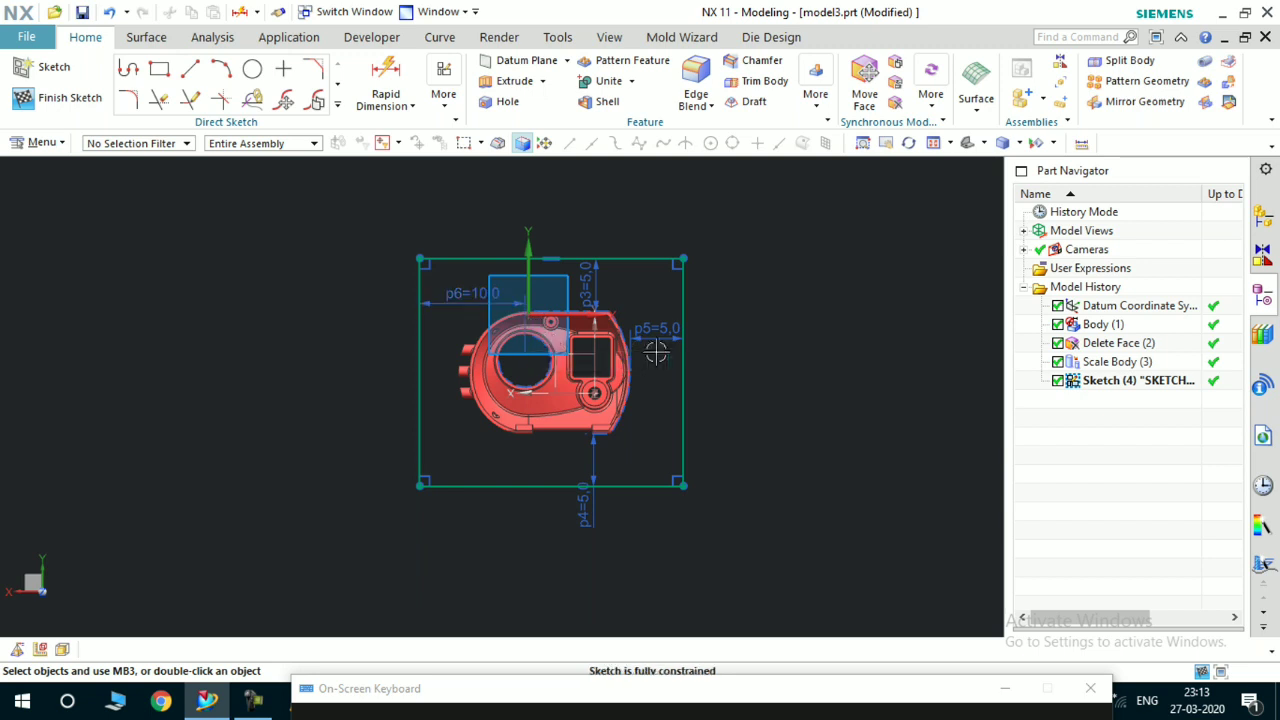
scroll(669, 289, "up", 4)
scroll(588, 312, "down", 3)
scroll(588, 312, "up", 1)
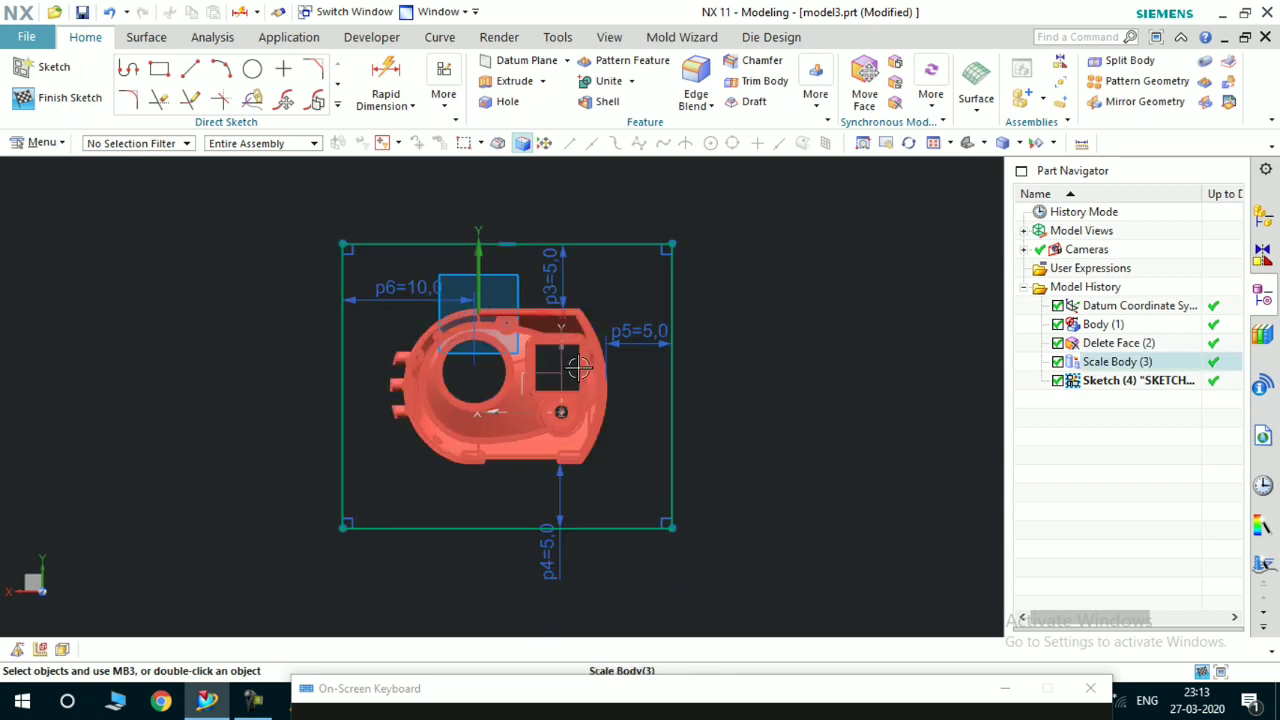
left_click(407, 297)
left_click(455, 225)
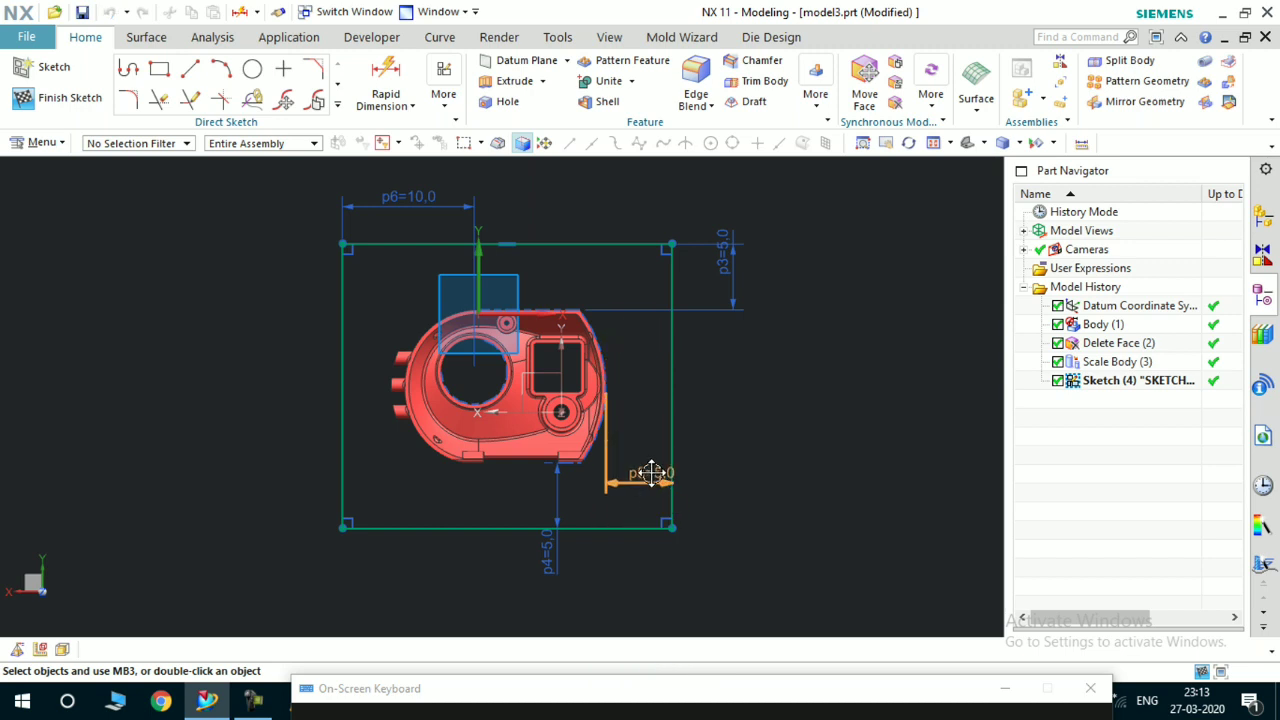
left_click_drag(489, 555, 246, 551)
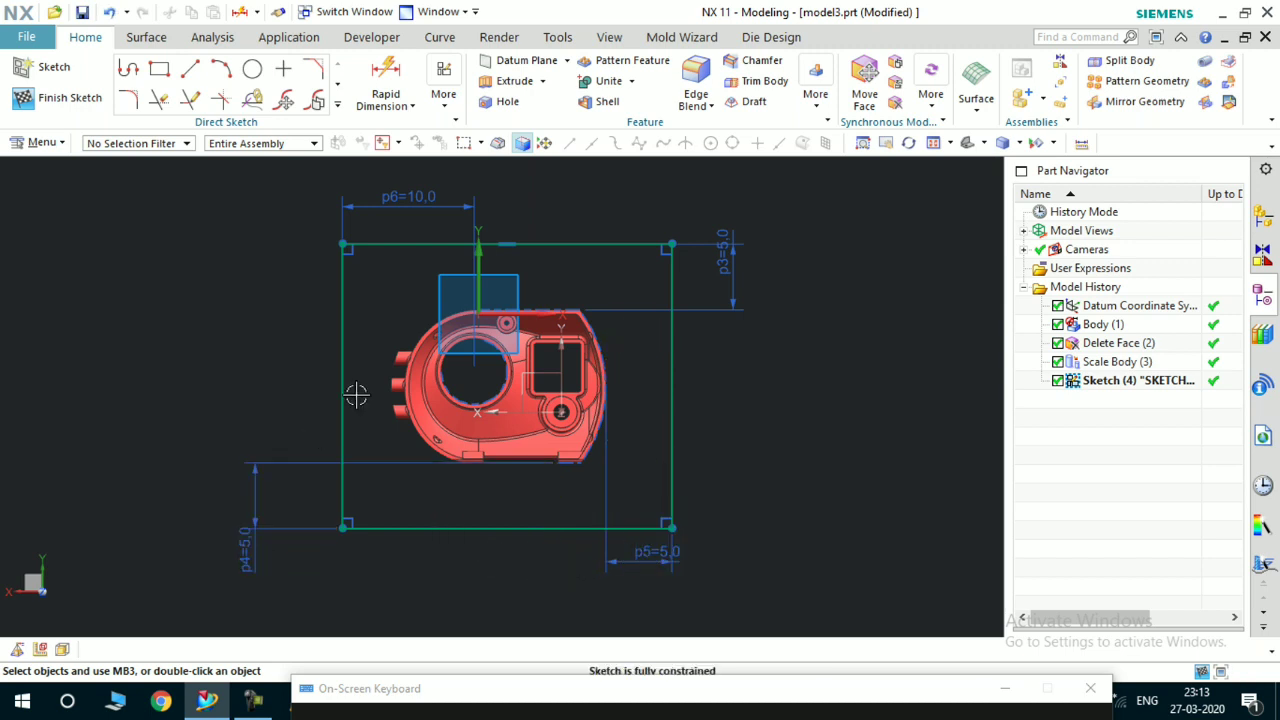
scroll(413, 372, "down", 2)
scroll(485, 371, "up", 2)
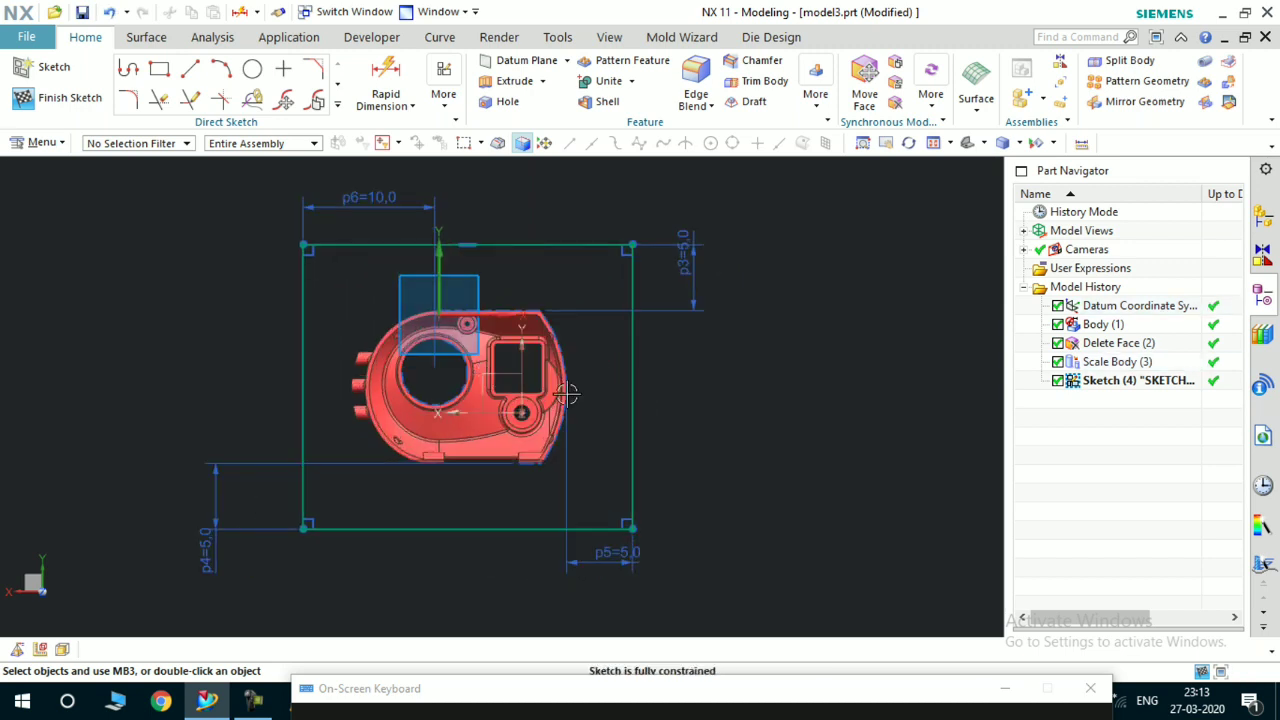
Finish the sketch and select the rectangle's region for an Extrude, using the Region Boundary Curves selection rule
left_click(57, 104)
scroll(634, 286, "down", 5)
mouse_move(634, 286)
middle_mouse_down()
mouse_move(584, 310)
mouse_move(494, 271)
mouse_move(580, 344)
mouse_move(562, 364)
mouse_move(571, 334)
mouse_move(577, 352)
middle_mouse_up()
left_click(209, 88)
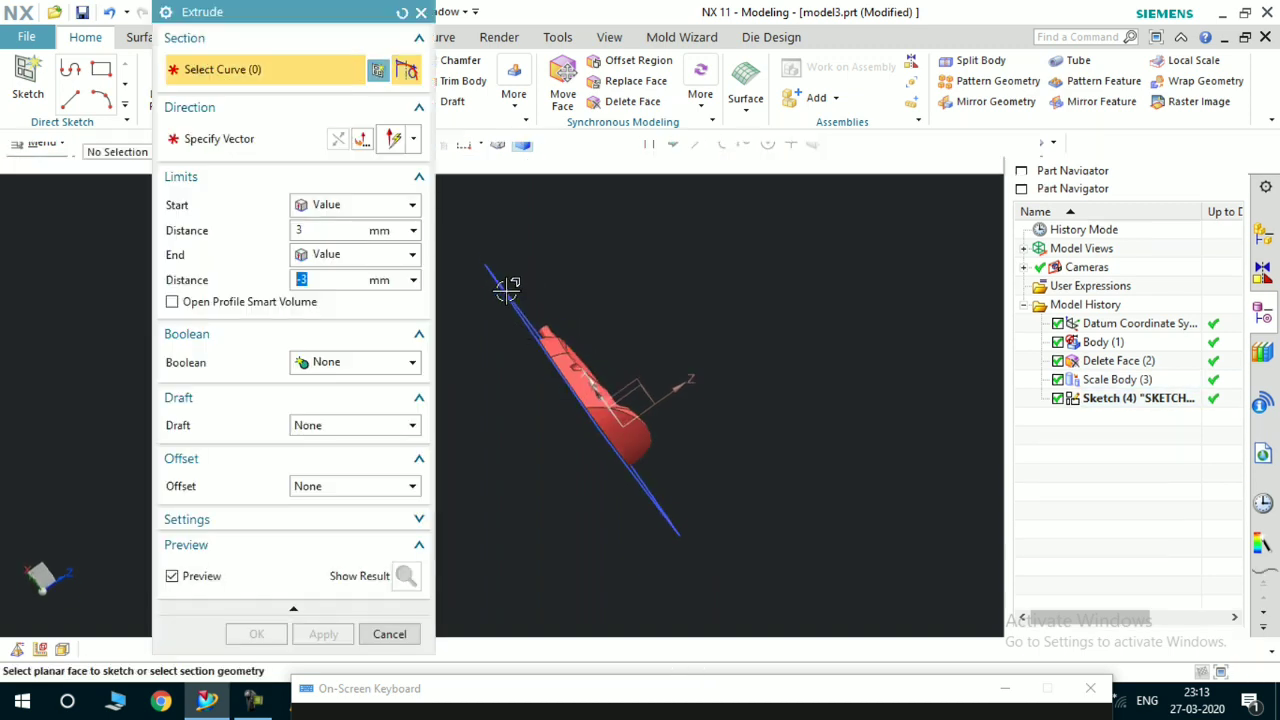
scroll(508, 290, "up", 2)
left_click(565, 152)
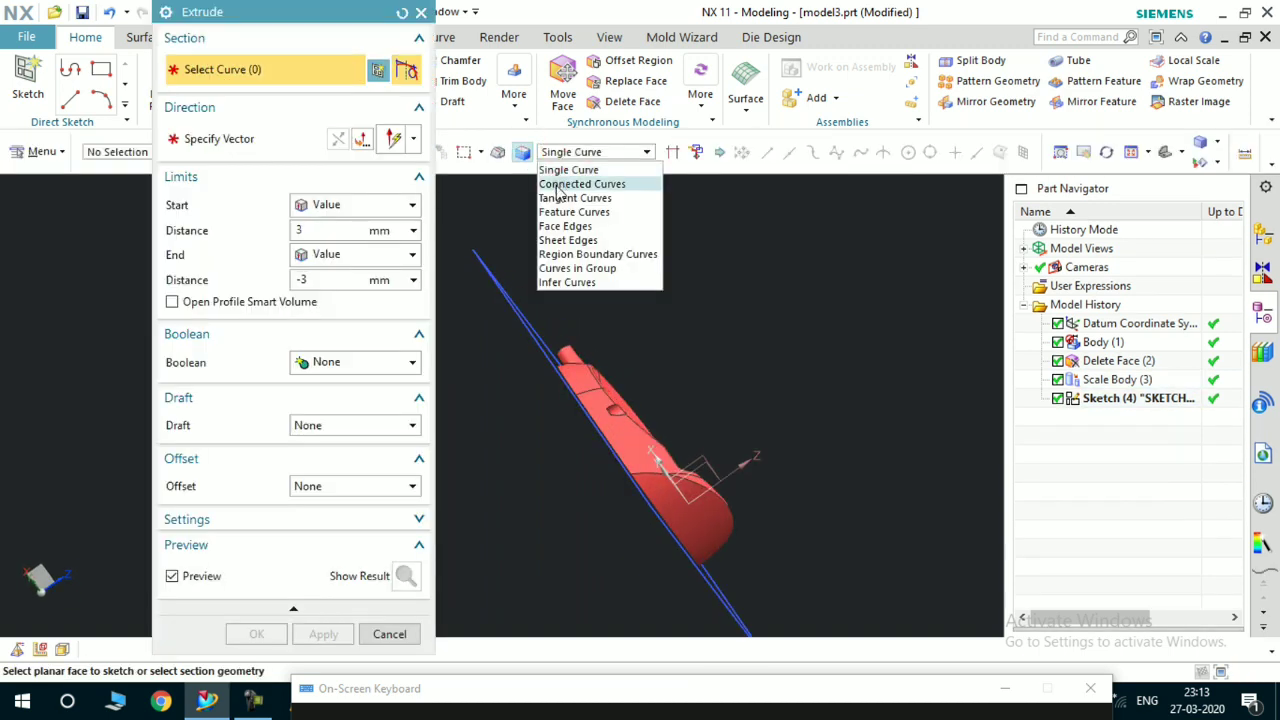
left_click(590, 254)
middle_click_drag(543, 369, 536, 310)
left_click(536, 310)
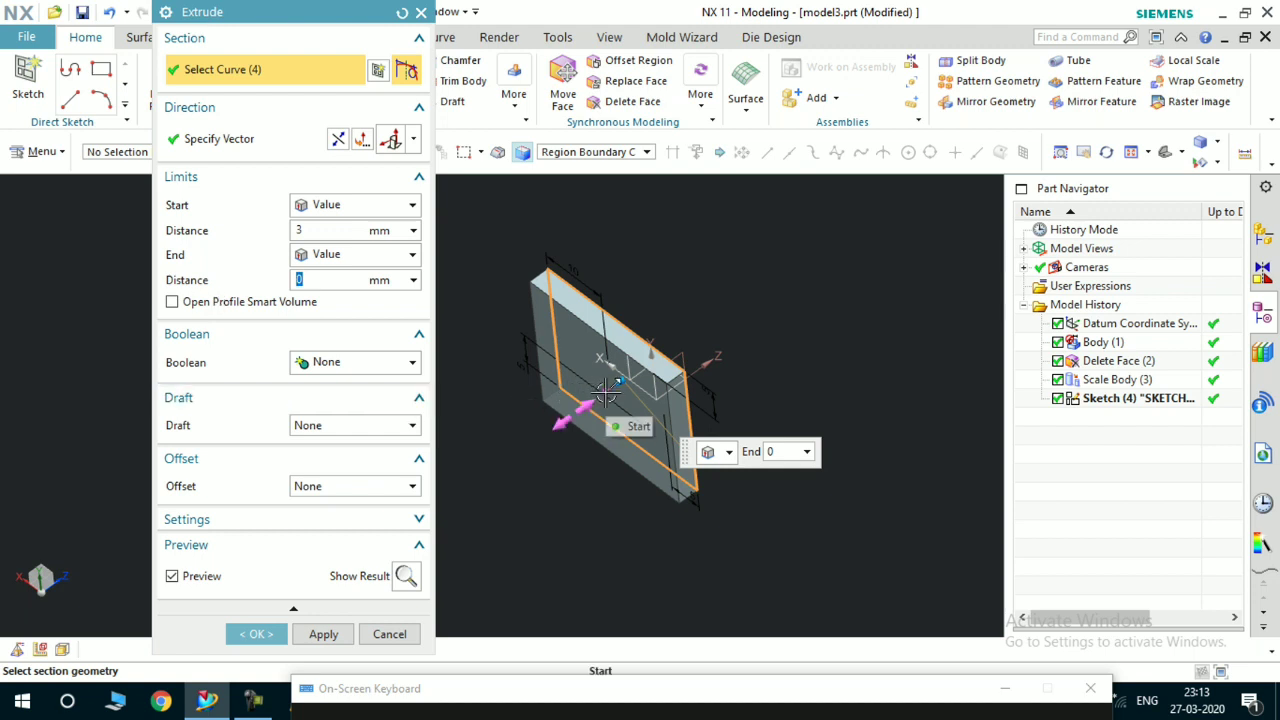
Set the extrusion's start distance to 0 mm and its end distance to 20 mm
middle_click_drag(588, 336, 572, 361)
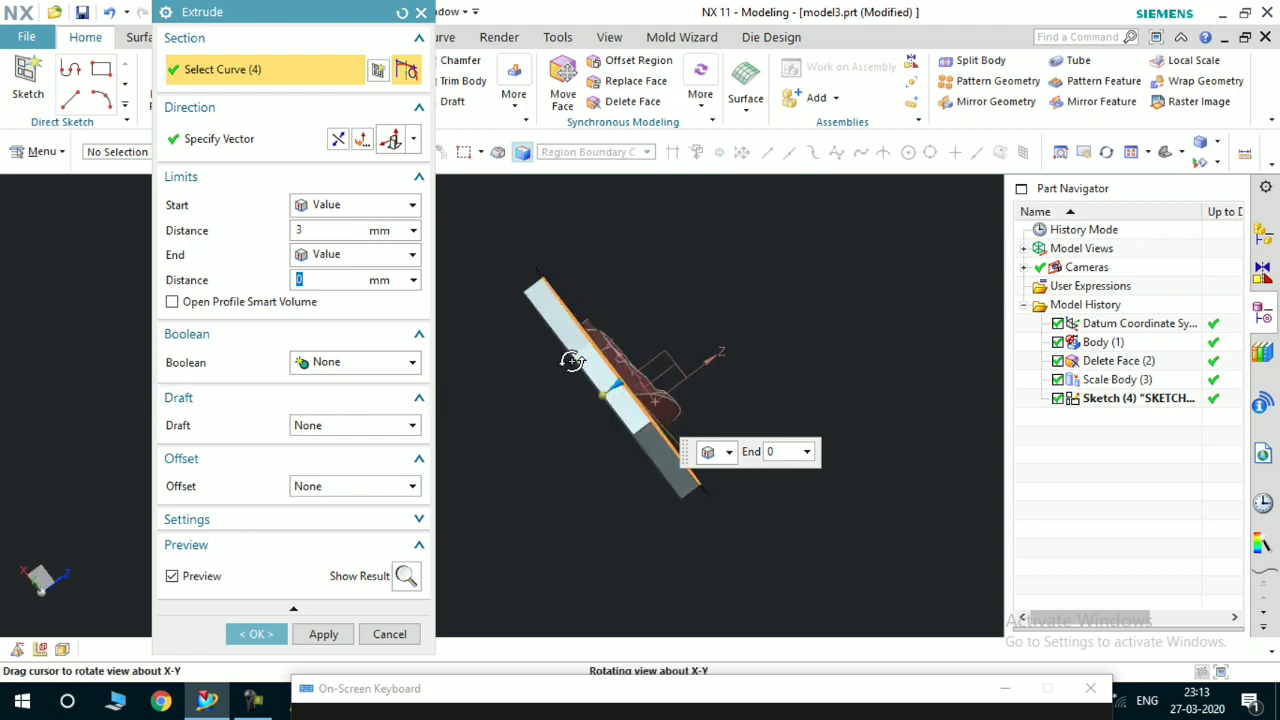
left_click(322, 206)
left_click(332, 215)
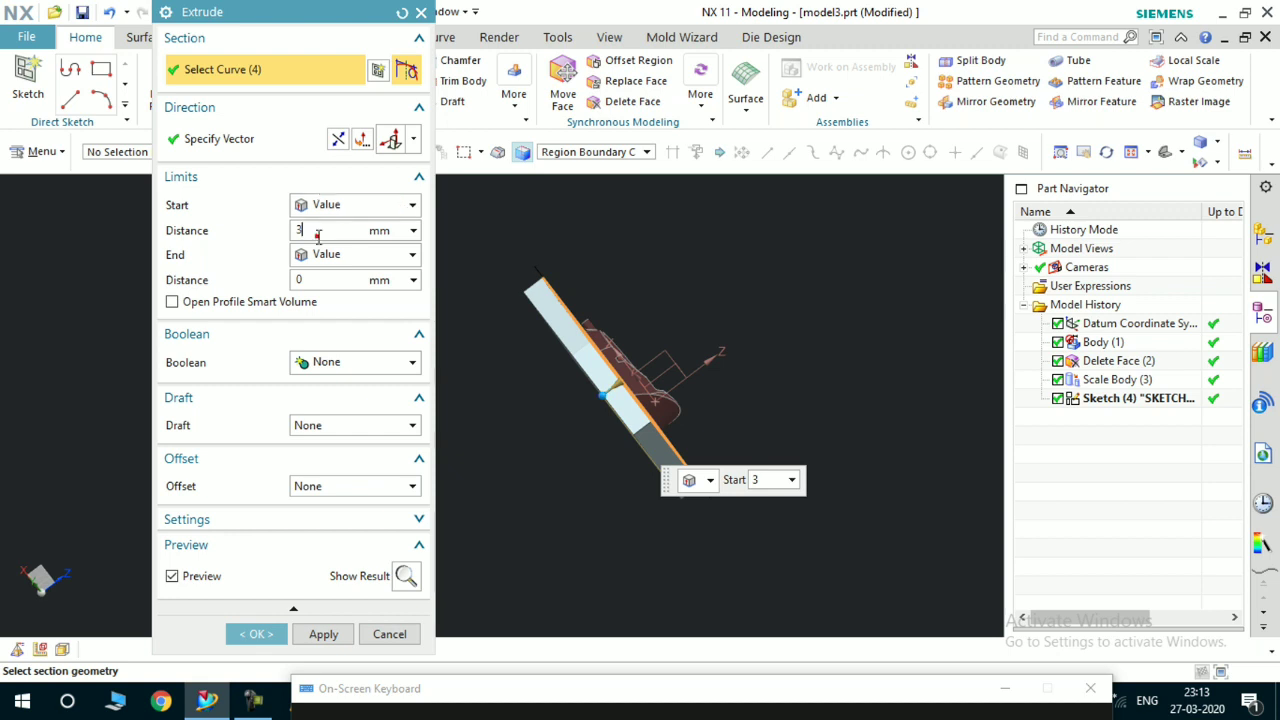
key("Return")
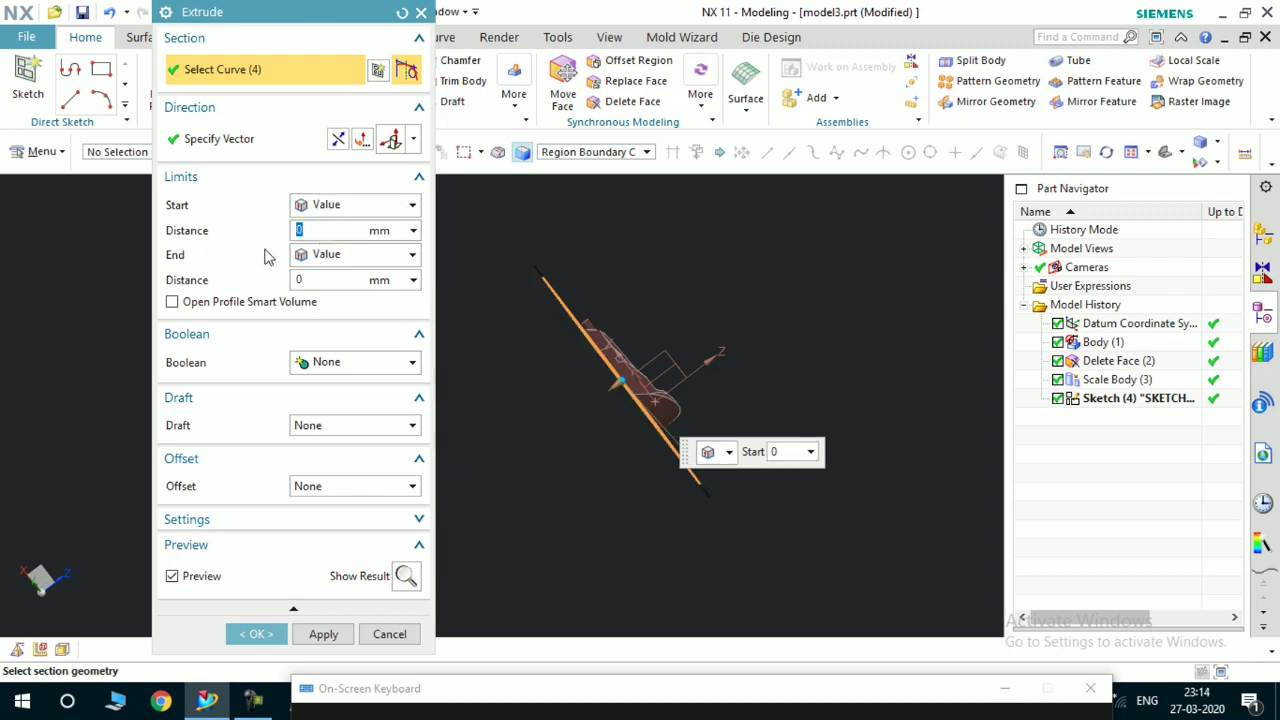
key("Tab")
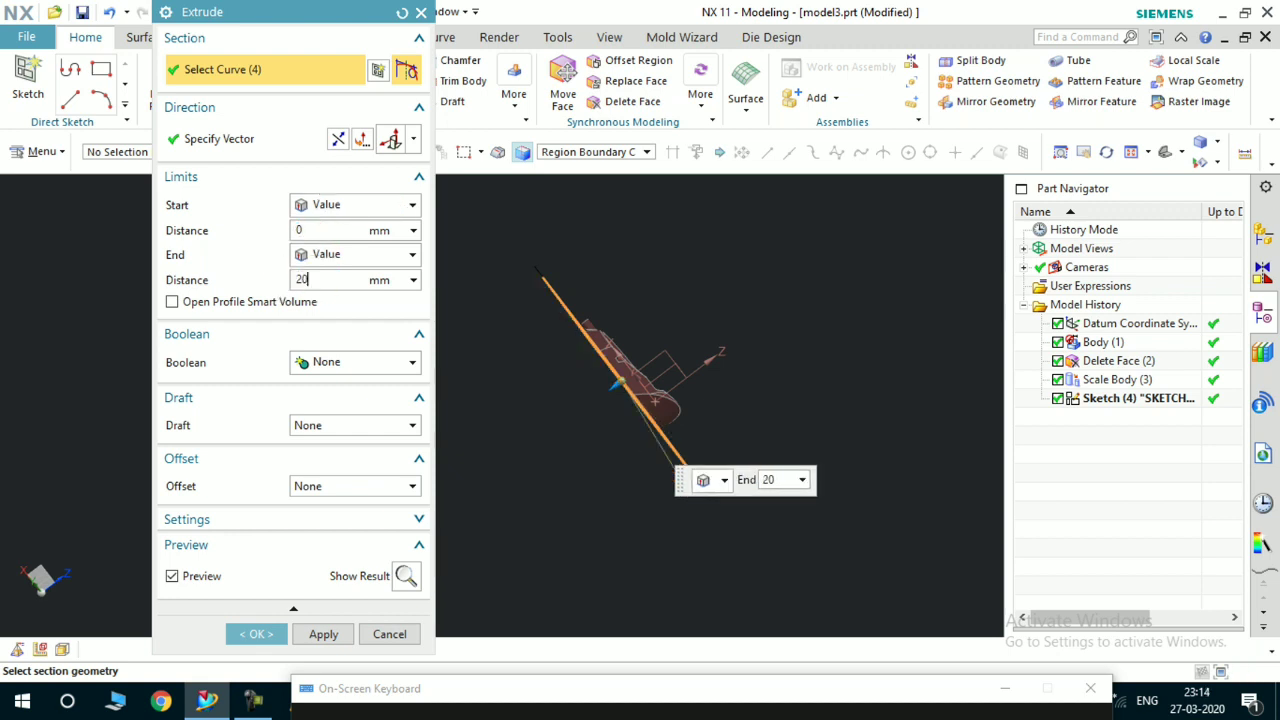
key("Return")
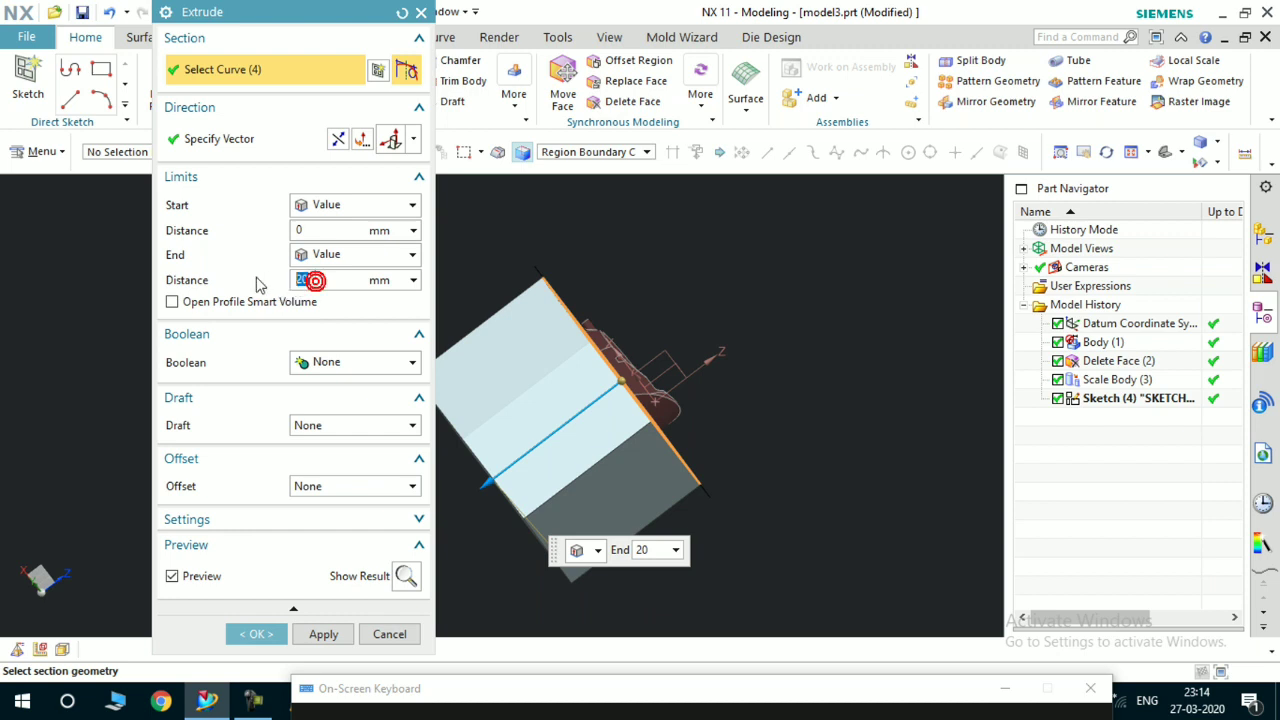
Set the extrusion's end distance to 10 mm and create the block as a separate body with no Boolean
type("10")
key("Return")
mouse_move(729, 405)
middle_mouse_down()
mouse_move(626, 351)
mouse_move(654, 397)
mouse_move(776, 355)
mouse_move(751, 386)
mouse_move(743, 360)
mouse_move(729, 383)
middle_mouse_up()
scroll(704, 434, "up", 4)
scroll(705, 432, "down", 4)
middle_click_drag(705, 432, 723, 377)
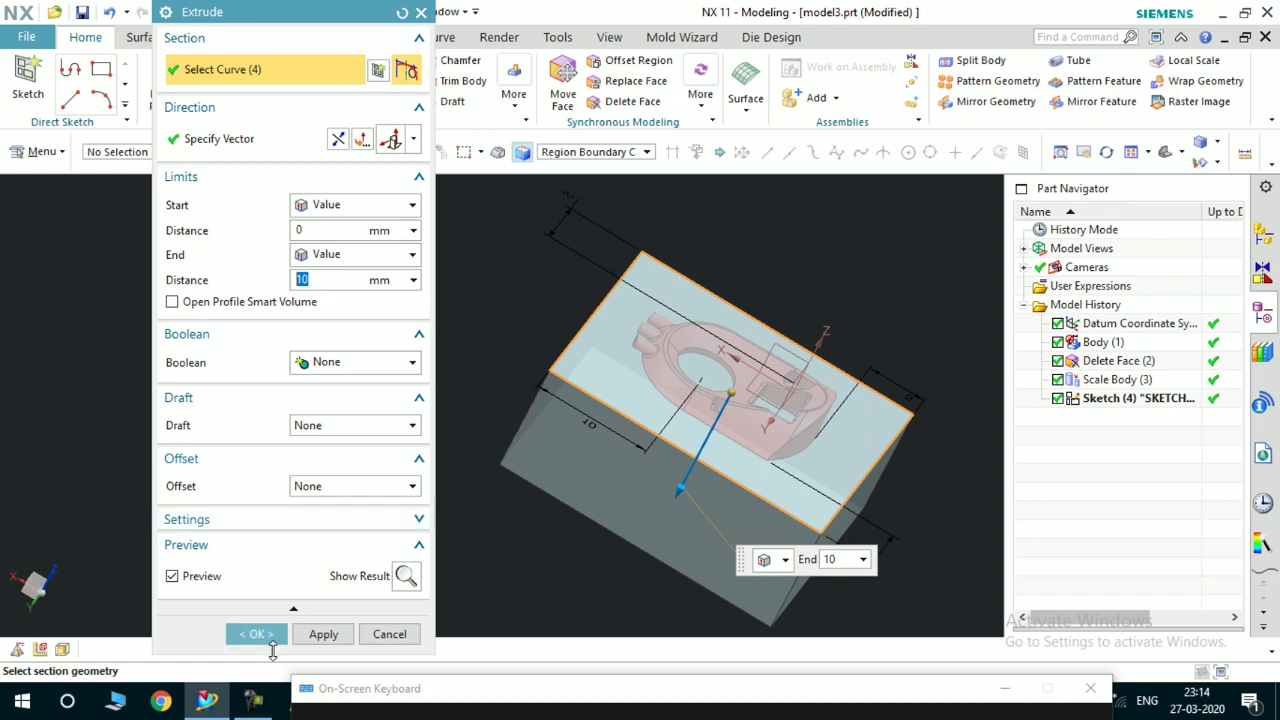
left_click(256, 634)
Examine the extruded block and the cover on top of it from several angles
middle_click_drag(483, 440, 571, 406)
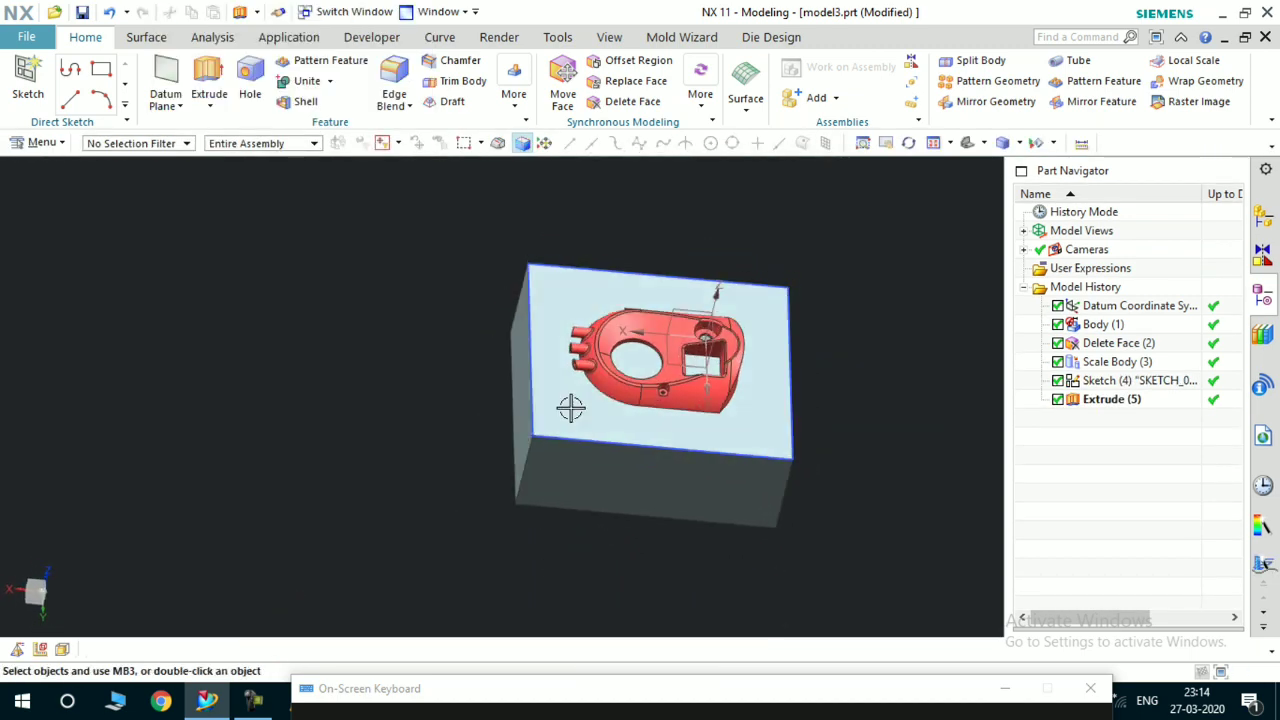
scroll(631, 373, "up", 2)
middle_click_drag(631, 373, 600, 371)
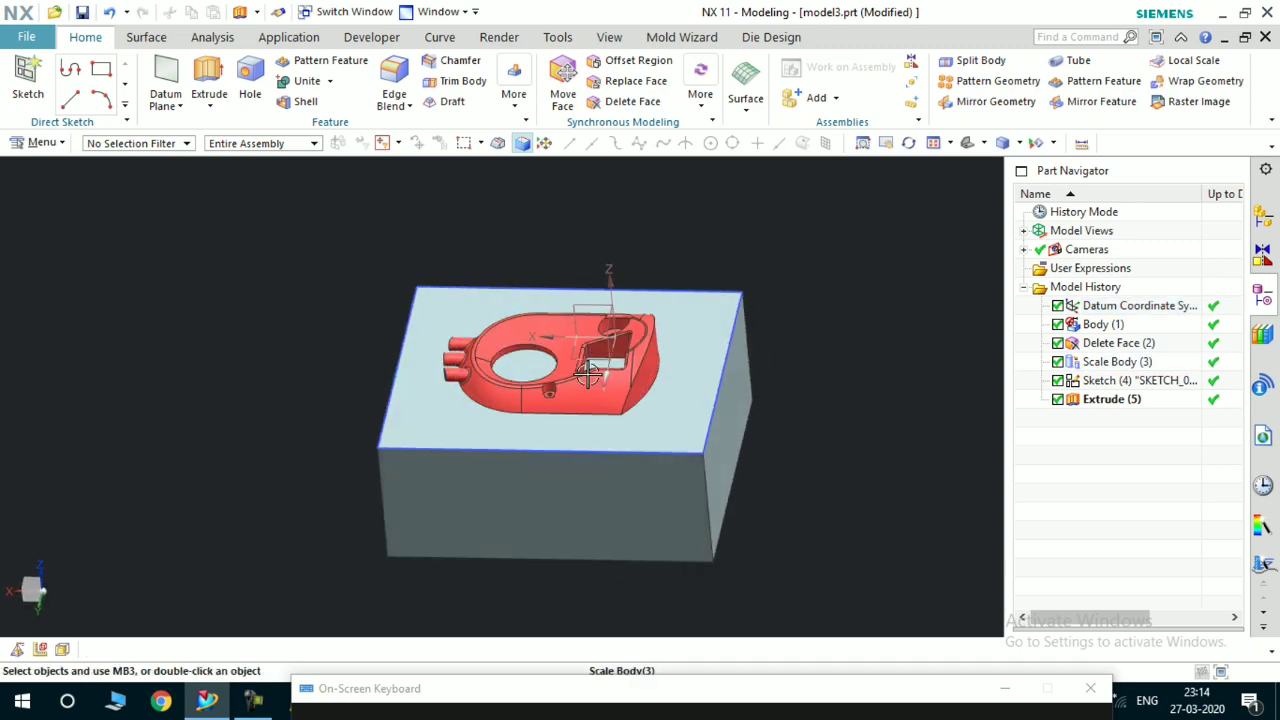
scroll(600, 371, "down", 1)
scroll(612, 422, "up", 1)
middle_click_drag(612, 422, 640, 425)
mouse_move(443, 409)
middle_mouse_down()
mouse_move(442, 487)
mouse_move(426, 406)
middle_mouse_up()
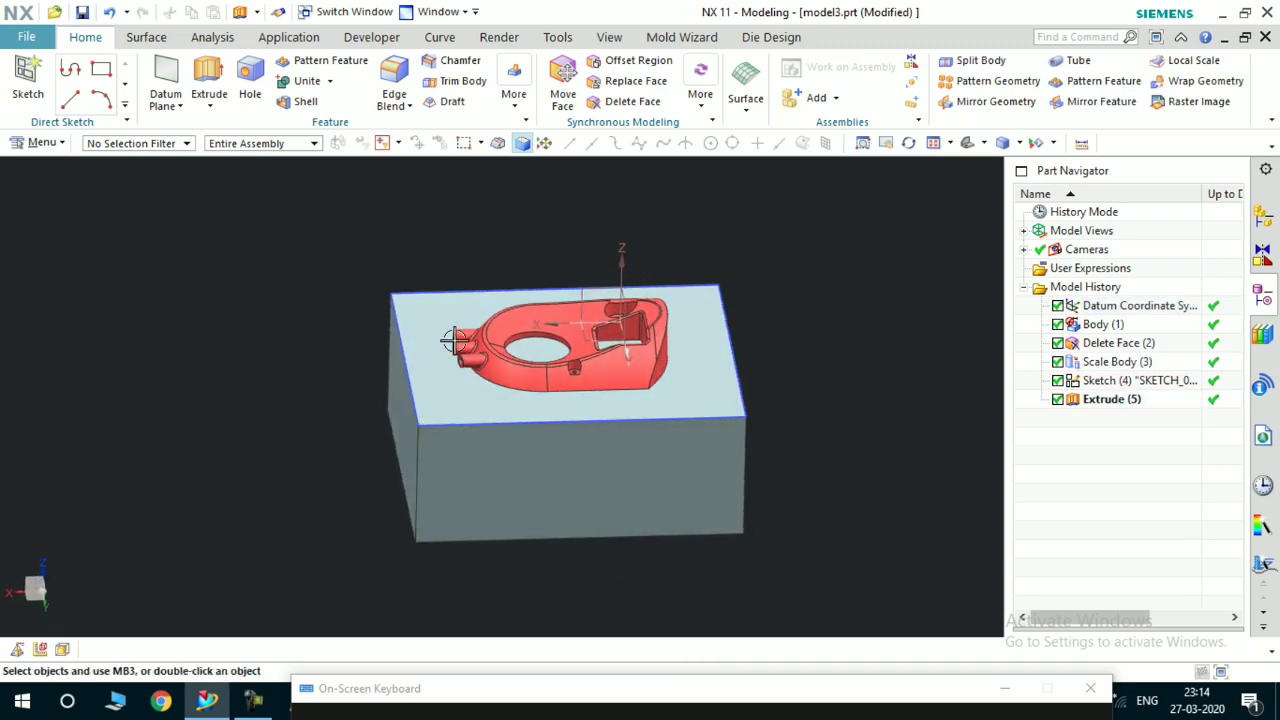
scroll(469, 335, "up", 1)
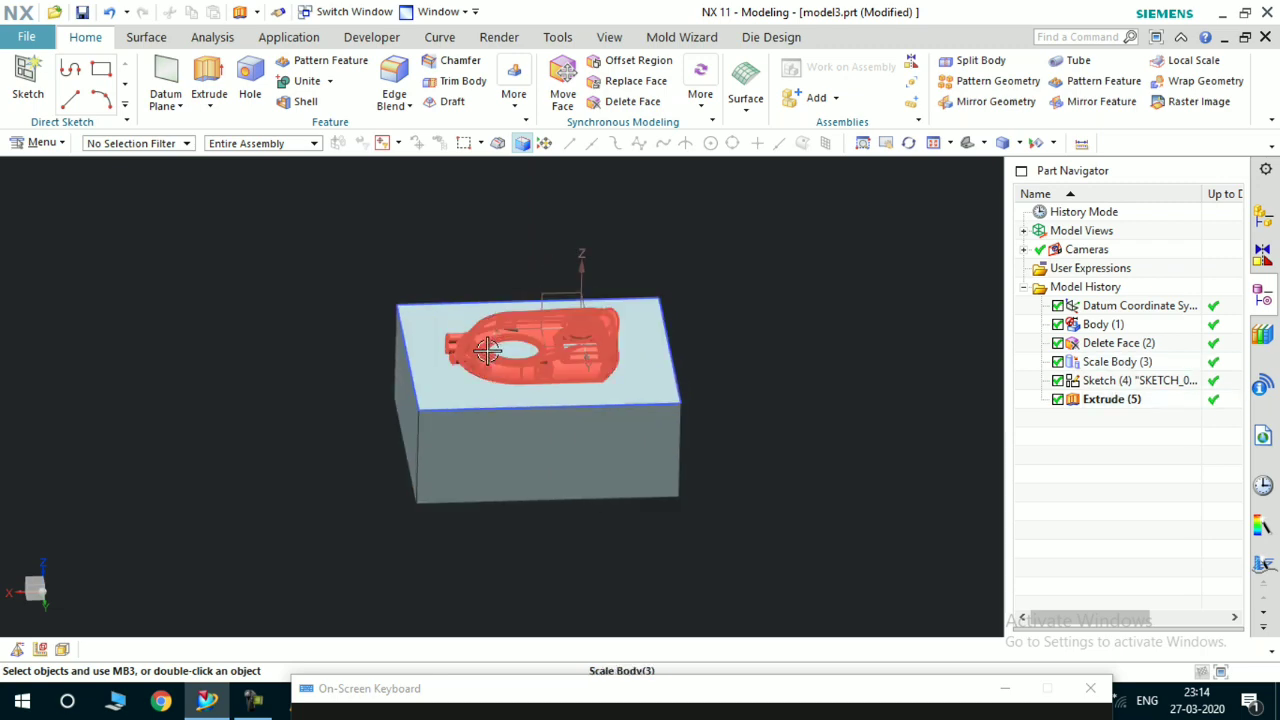
scroll(487, 350, "up", 3)
middle_click_drag(491, 351, 543, 481)
scroll(557, 394, "down", 3)
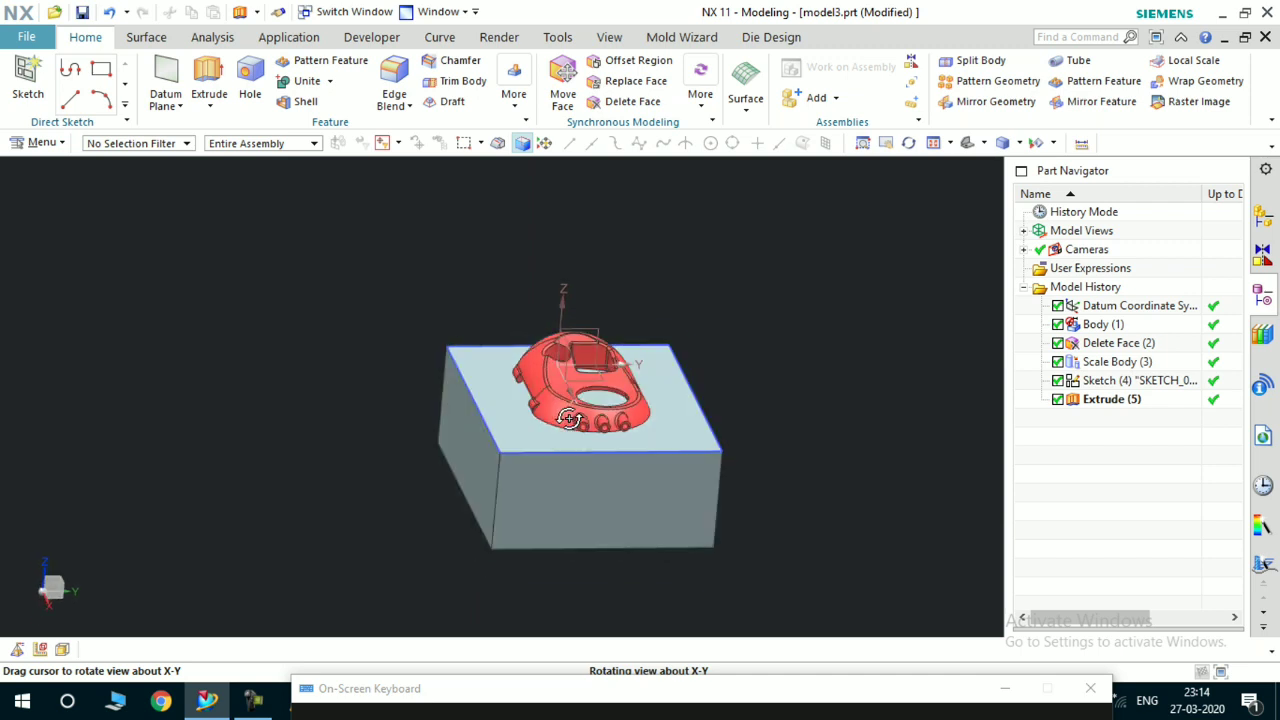
scroll(532, 425, "up", 2)
middle_click_drag(535, 414, 609, 374)
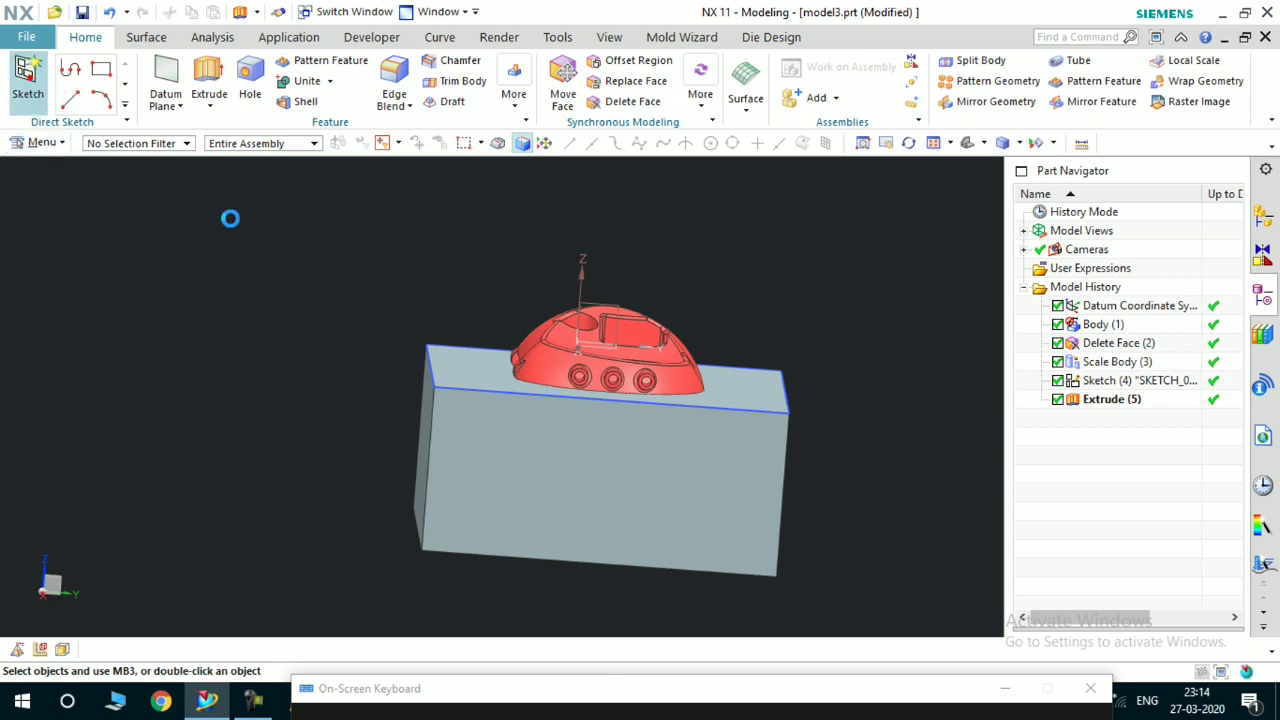
On the block's side face below the three bosses, sketch a rectangle about 4.6 mm wide and 2.7 mm high from the upper edge's midpoint
left_click(580, 430)
left_click(322, 247)
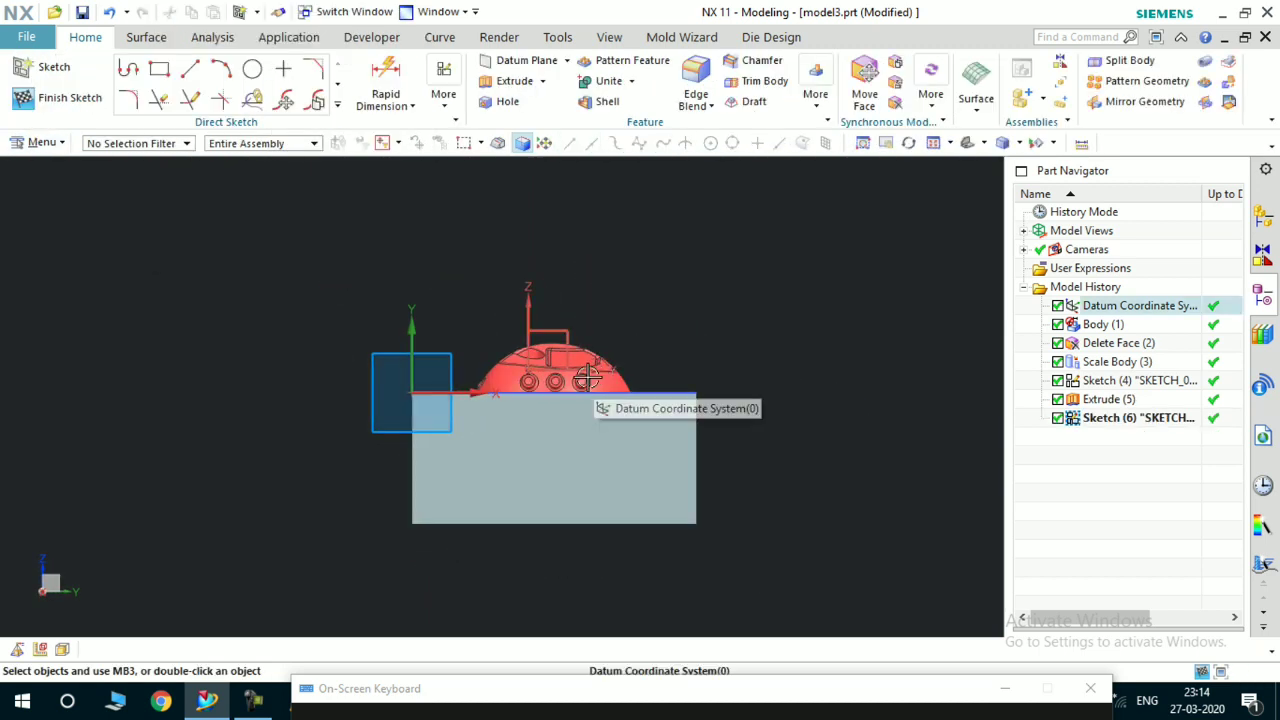
scroll(587, 378, "up", 3)
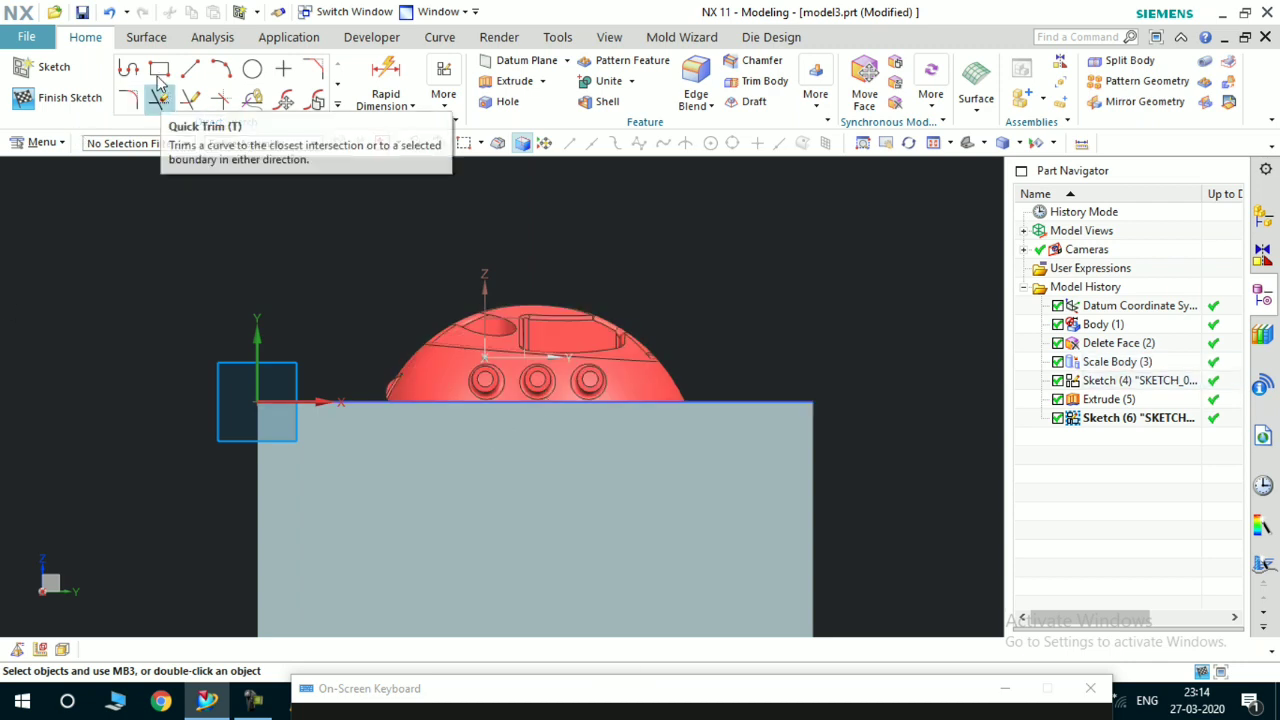
key("r")
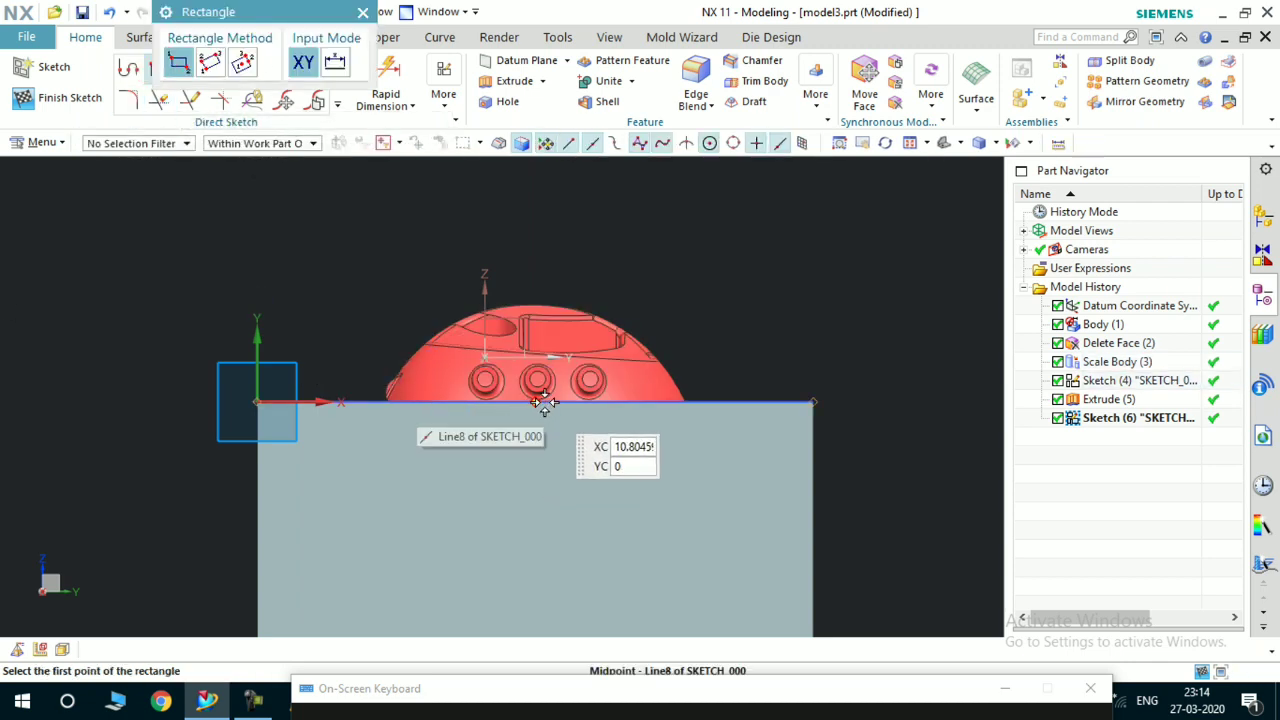
left_click(538, 403)
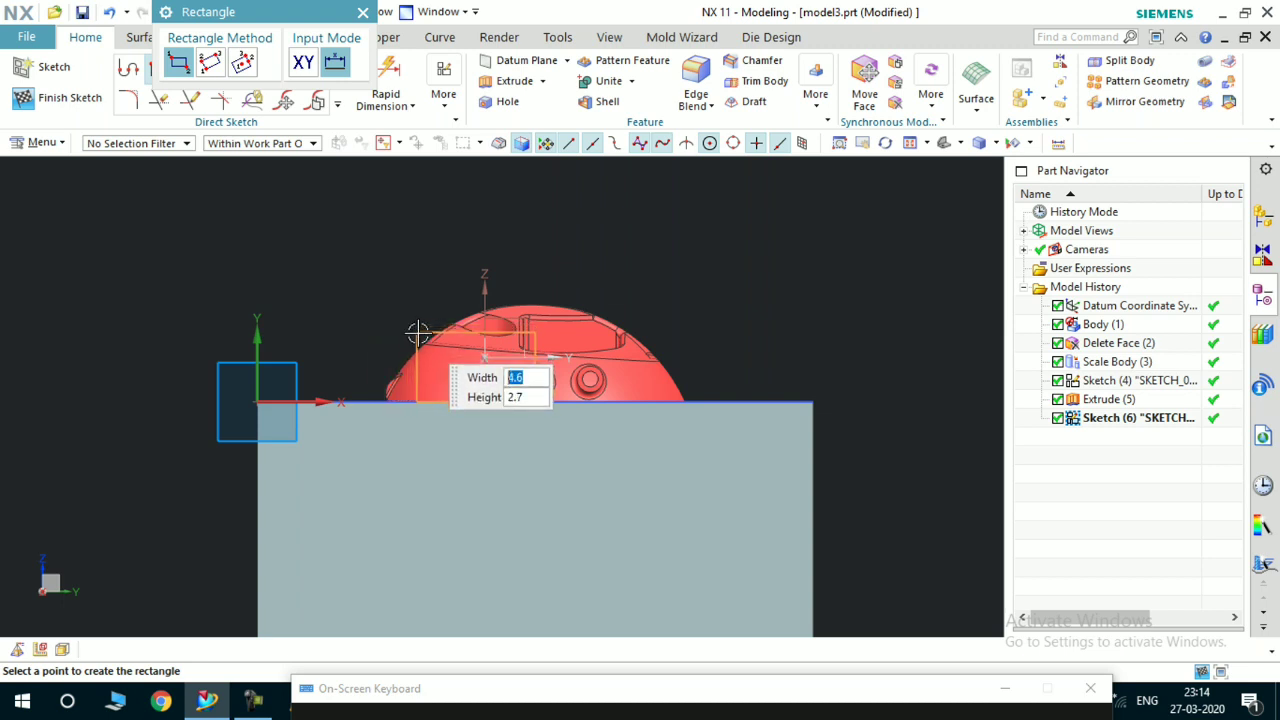
left_click(418, 333)
left_click(363, 12)
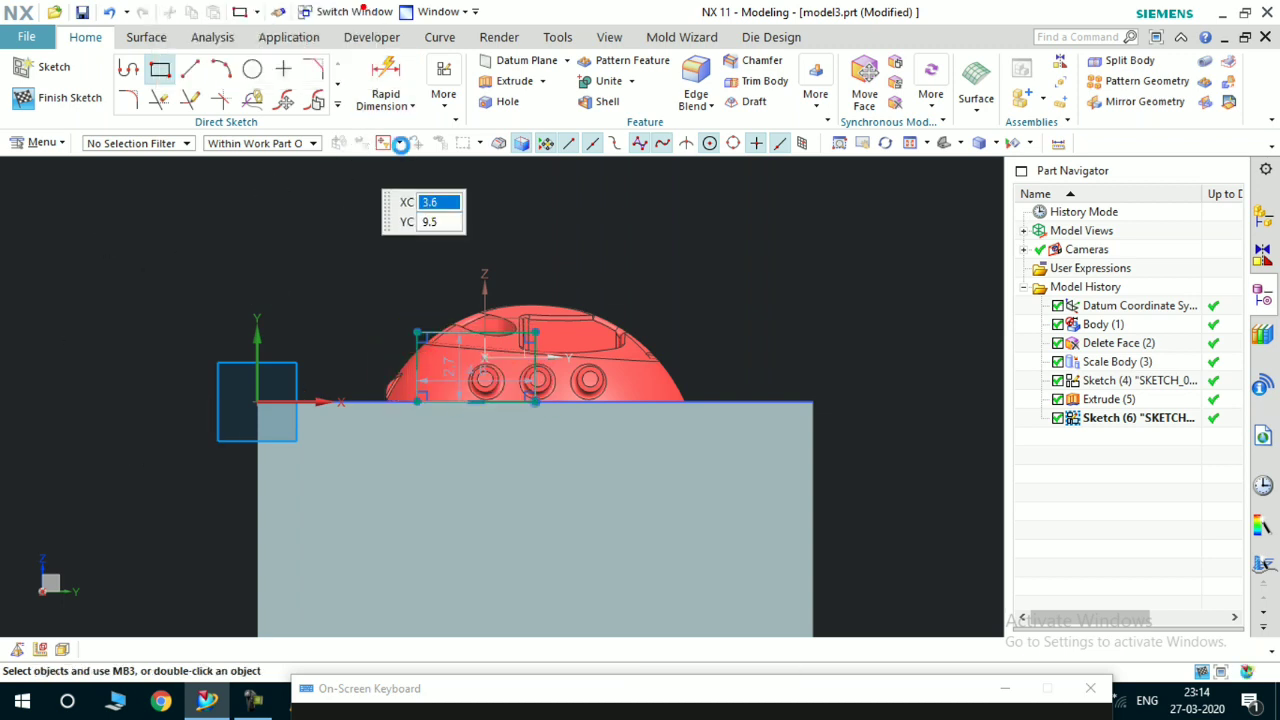
scroll(427, 267, "down", 1)
scroll(505, 300, "up", 1)
left_click(450, 108)
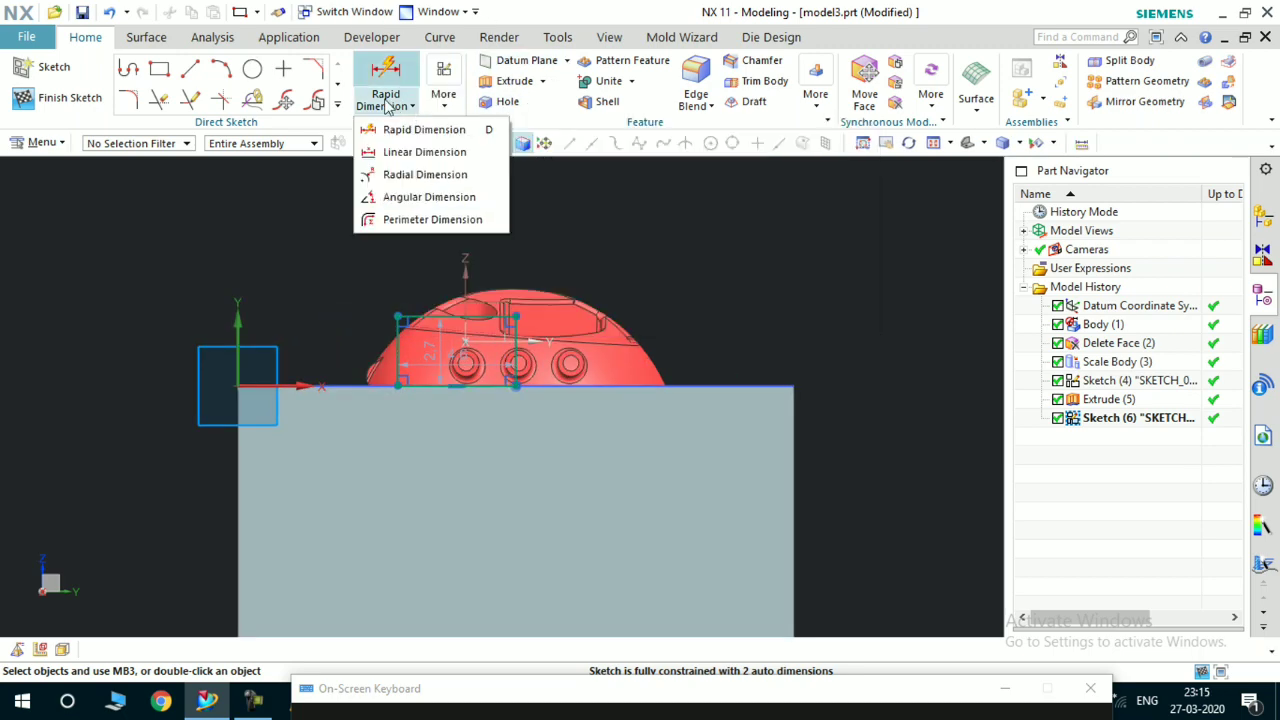
left_click(193, 100)
left_click(150, 37)
left_click(78, 39)
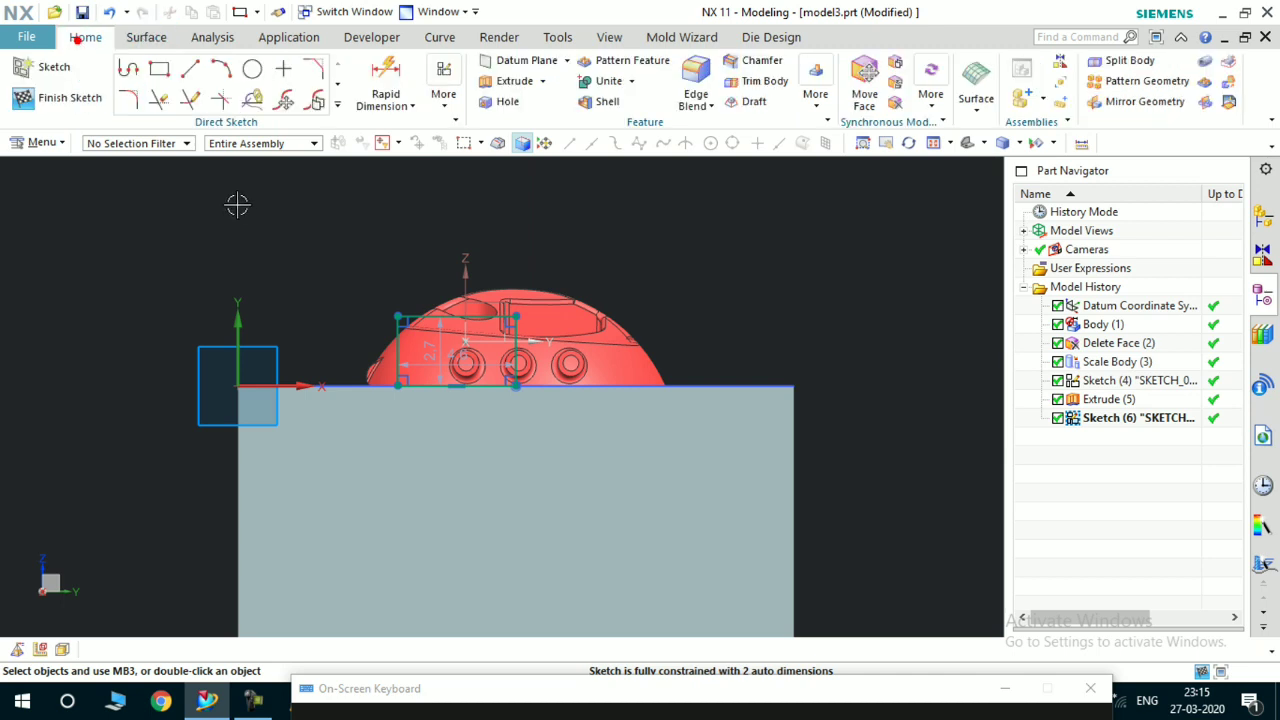
scroll(334, 286, "up", 2)
left_click(338, 105)
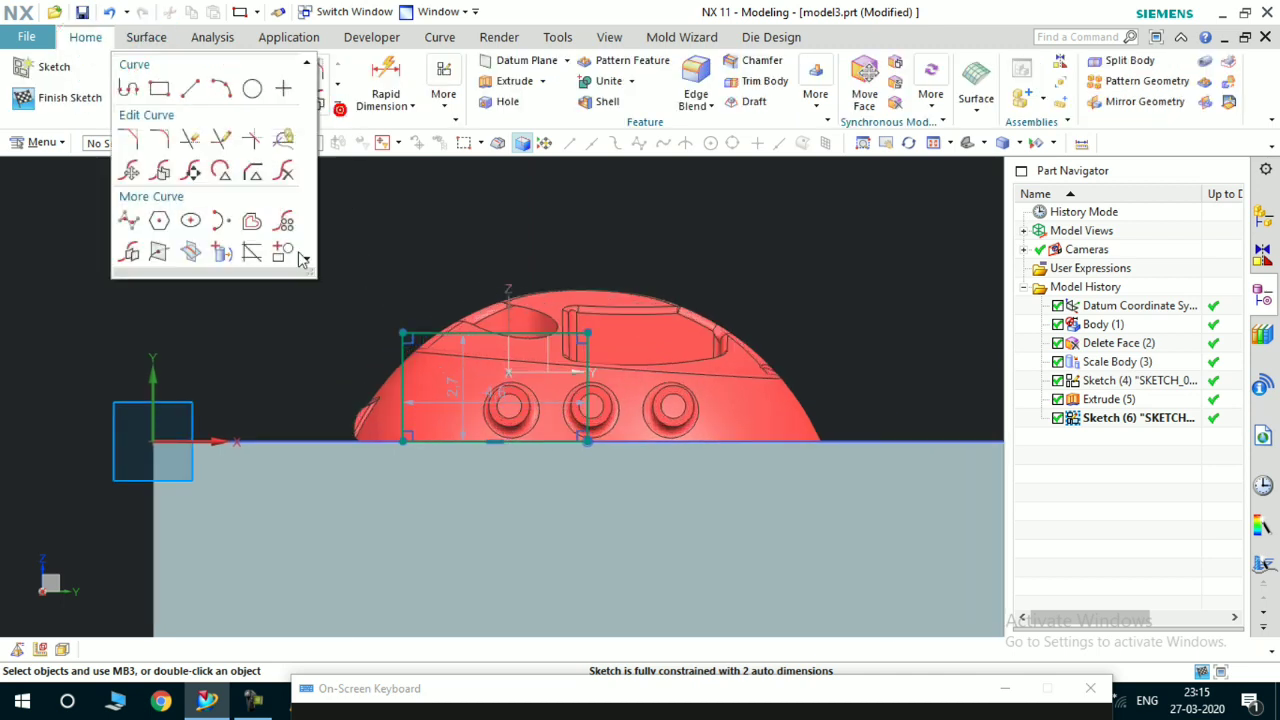
left_click(284, 225)
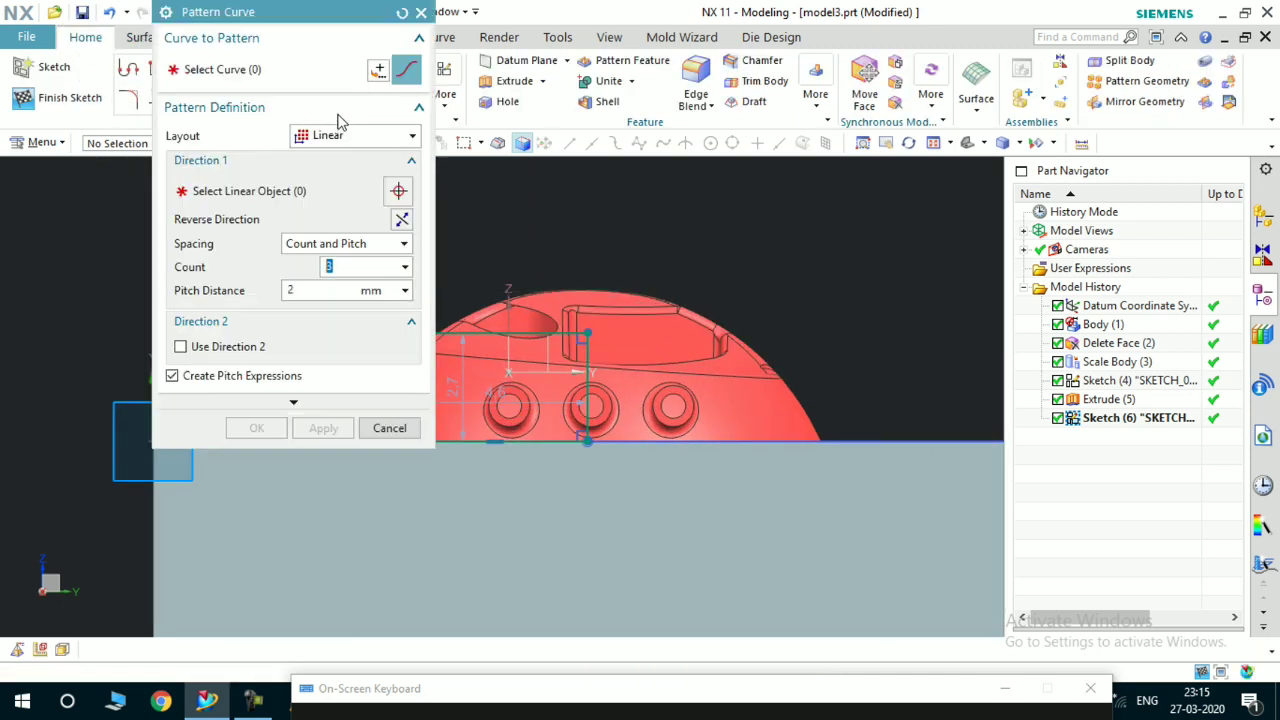
left_click(421, 12)
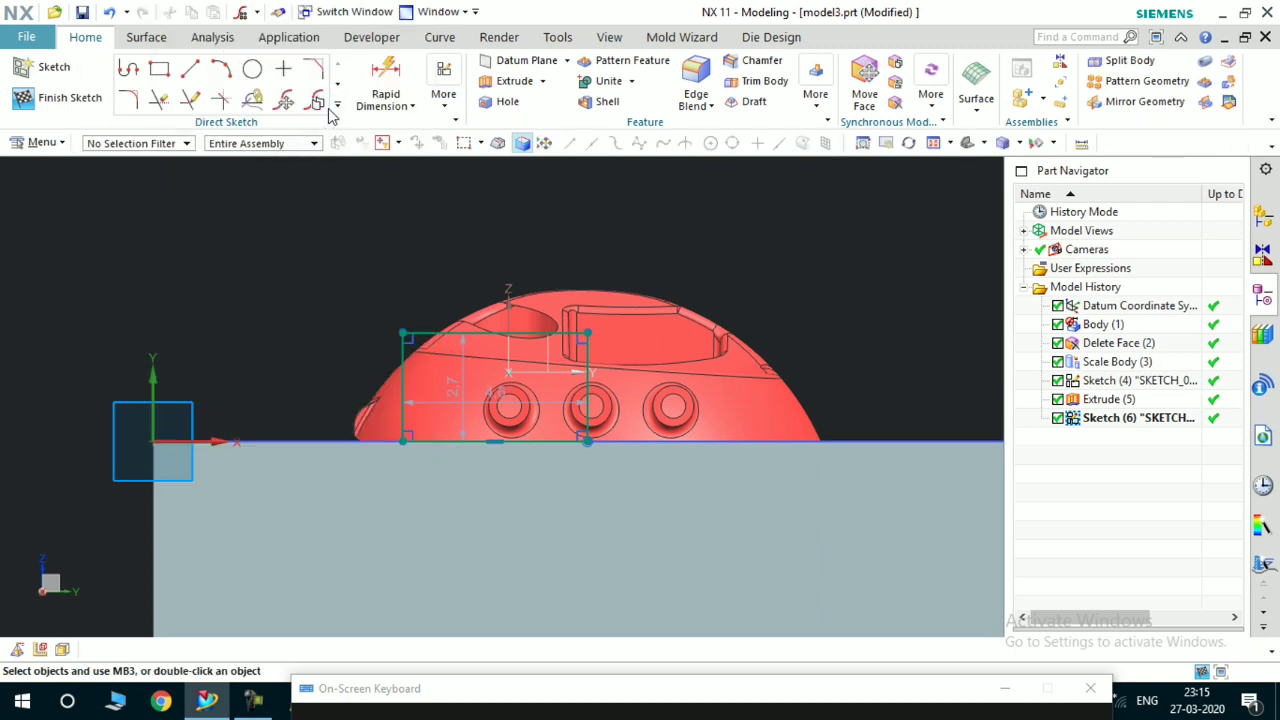
Mirror the rectangle's two horizontal sides and its outer vertical side about the vertical side at the block edge's midpoint
left_click(338, 105)
left_click(130, 253)
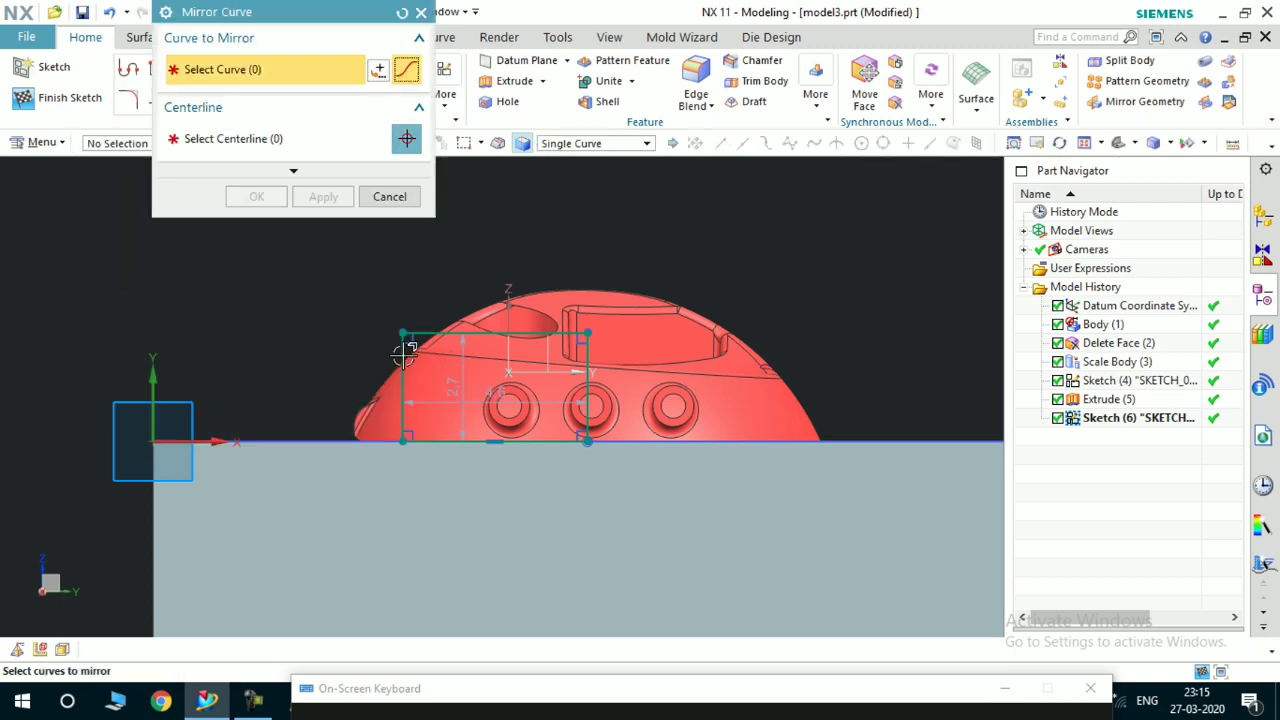
left_click(405, 368)
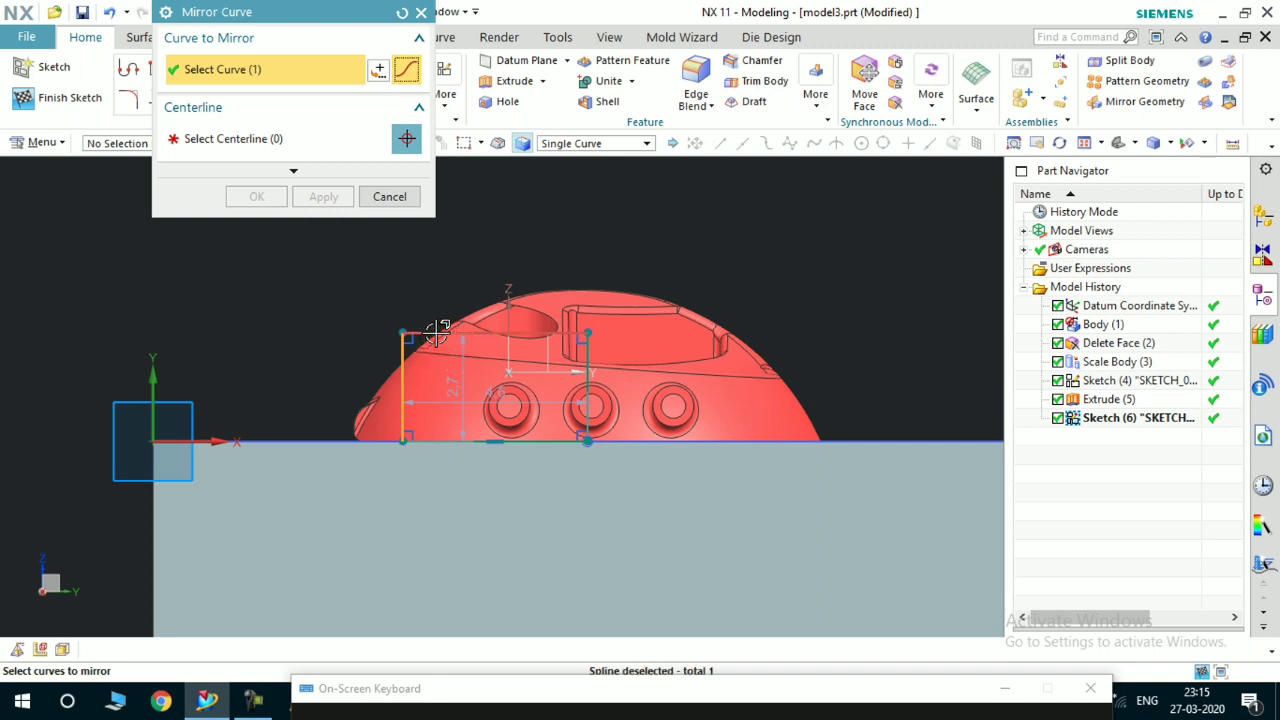
left_click(429, 333)
left_click(452, 438)
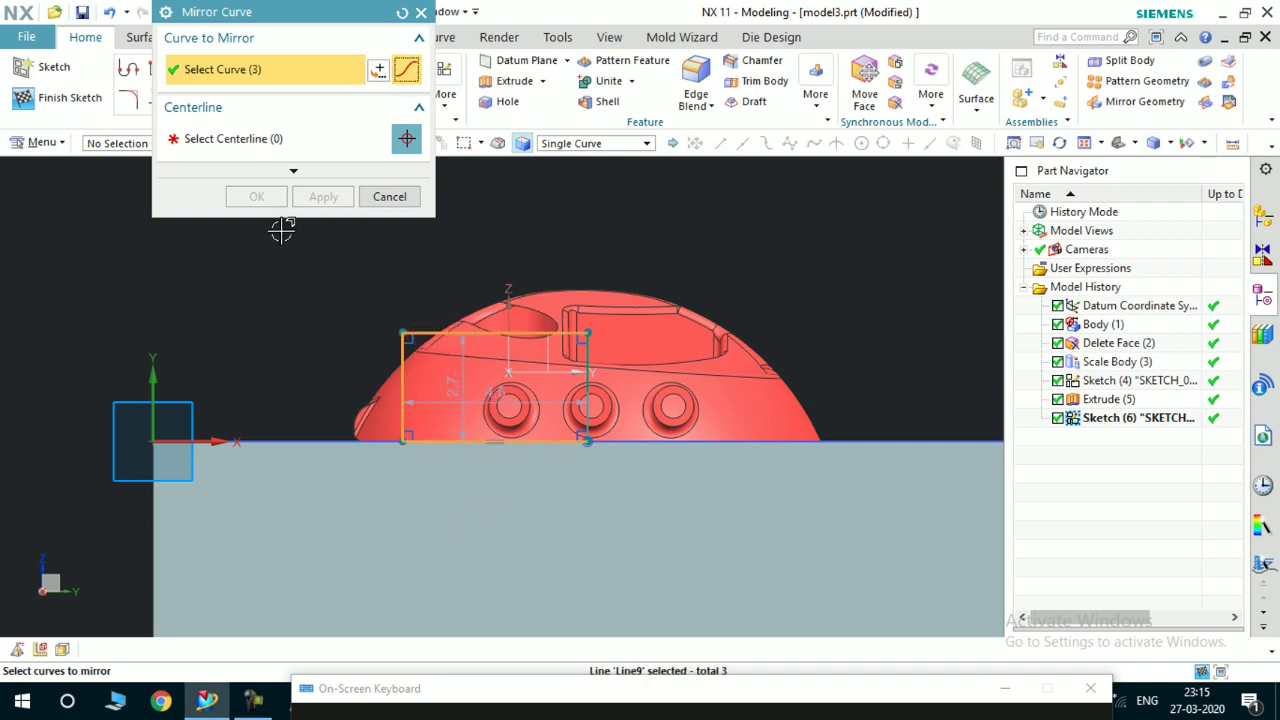
left_click(227, 140)
left_click(593, 360)
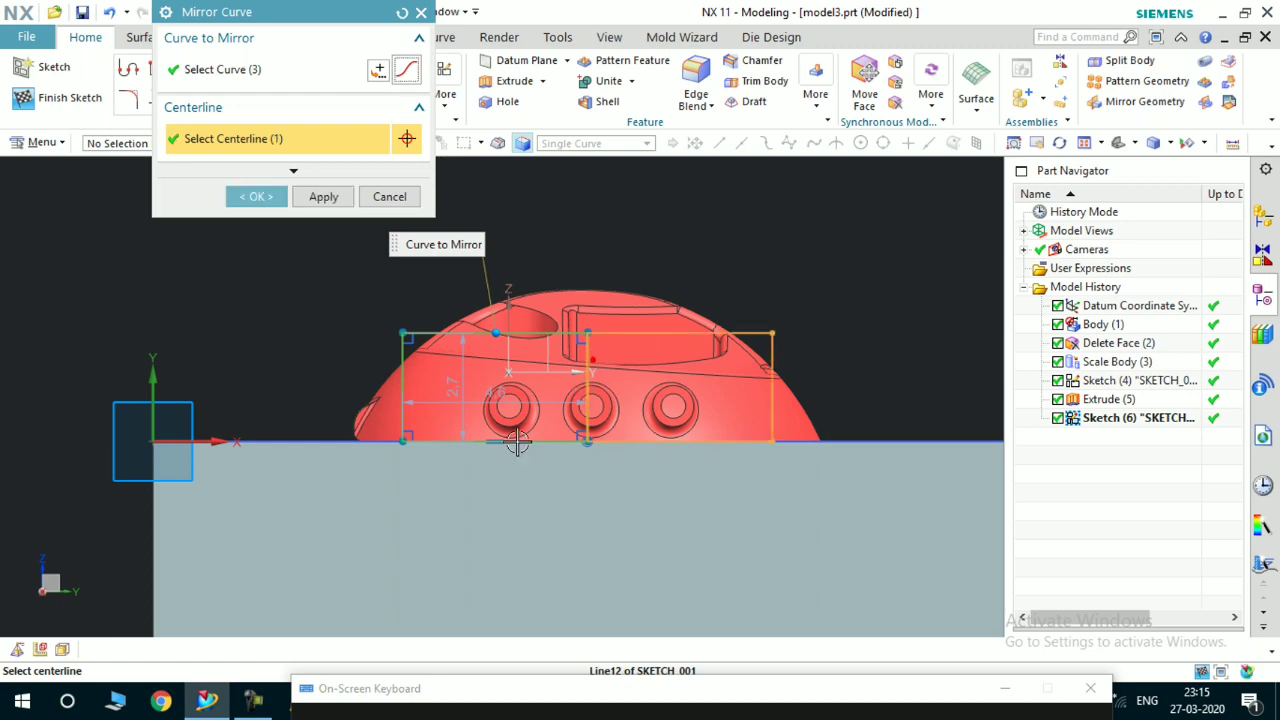
left_click(268, 204)
Set the sketched rectangle's height to 3 mm
scroll(396, 397, "up", 2)
scroll(396, 397, "down", 2)
scroll(396, 397, "up", 1)
double_click(421, 399)
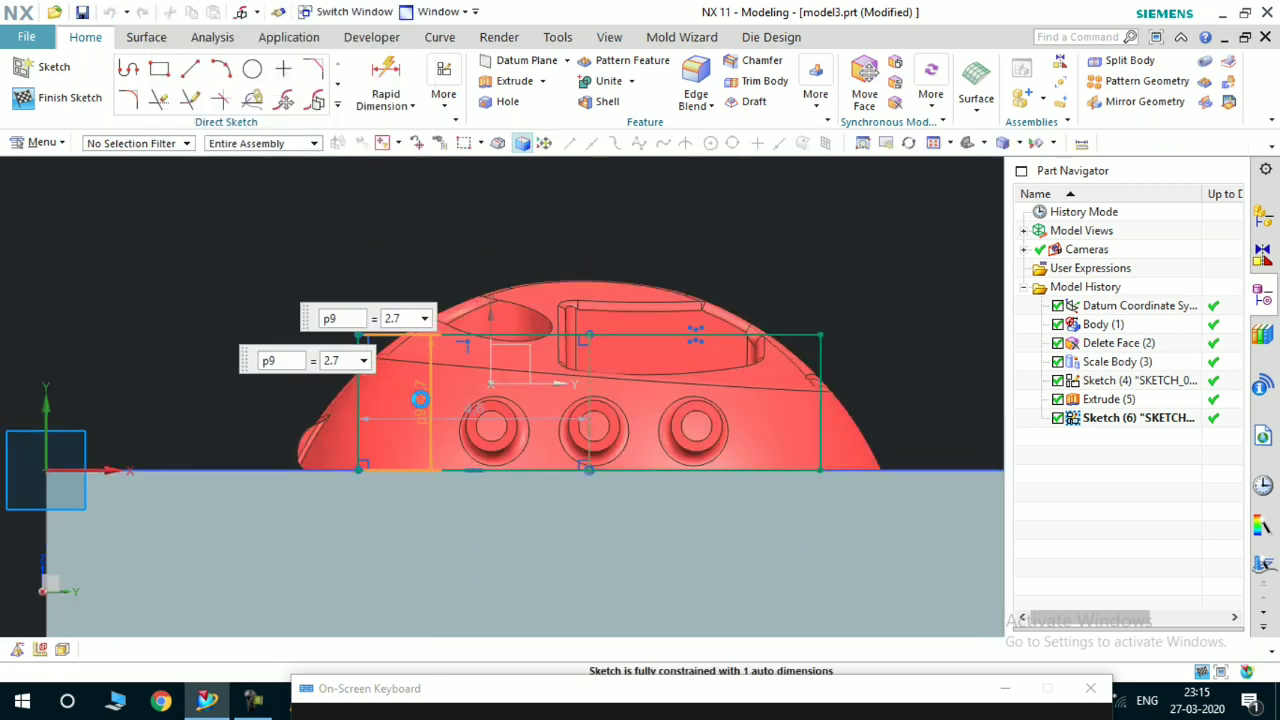
type("3")
key("Return")
scroll(733, 381, "down", 1)
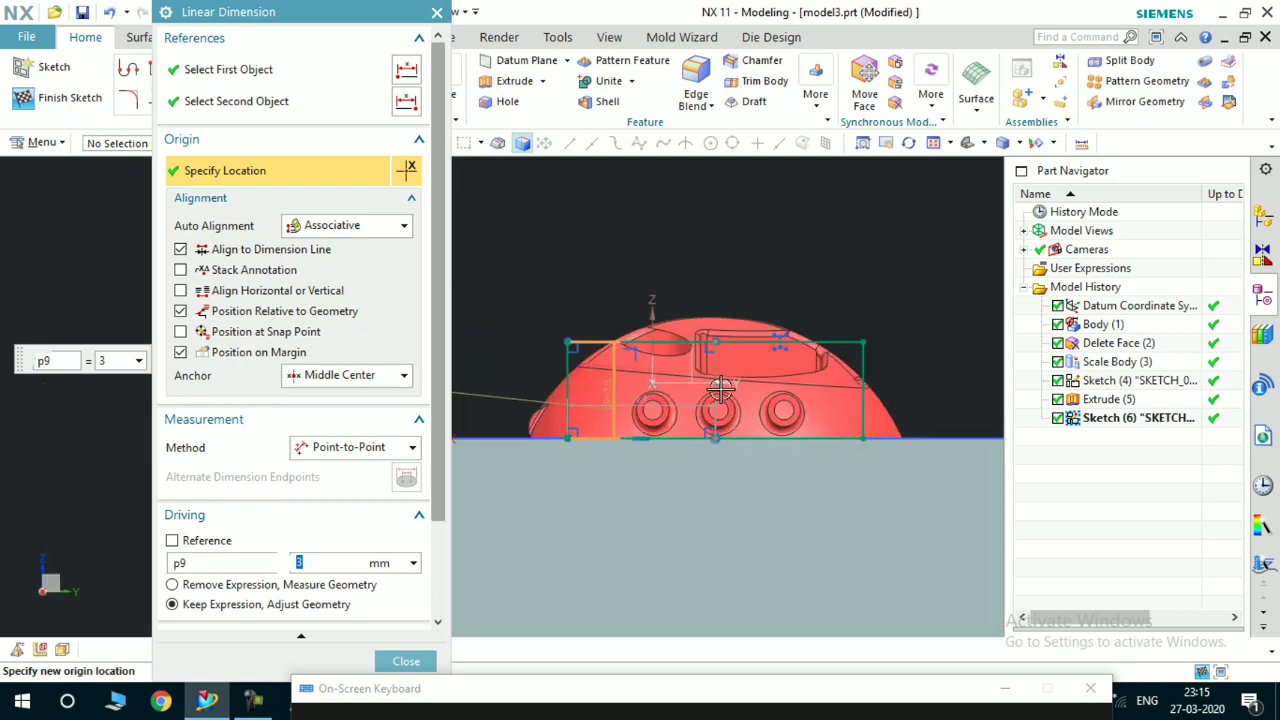
scroll(548, 443, "up", 1)
middle_click(529, 406)
Set the rectangle's half-width from the mirror line to 5 mm and finish the sketch
double_click(529, 406)
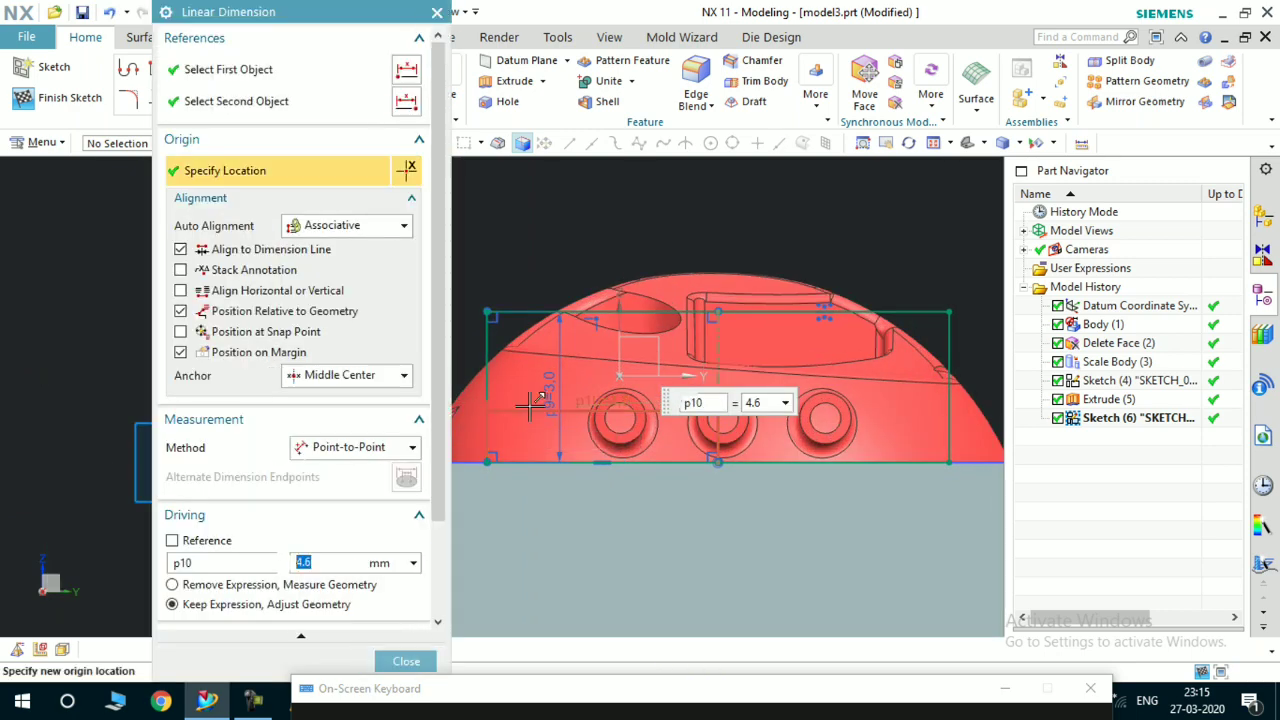
type("5")
key("Return")
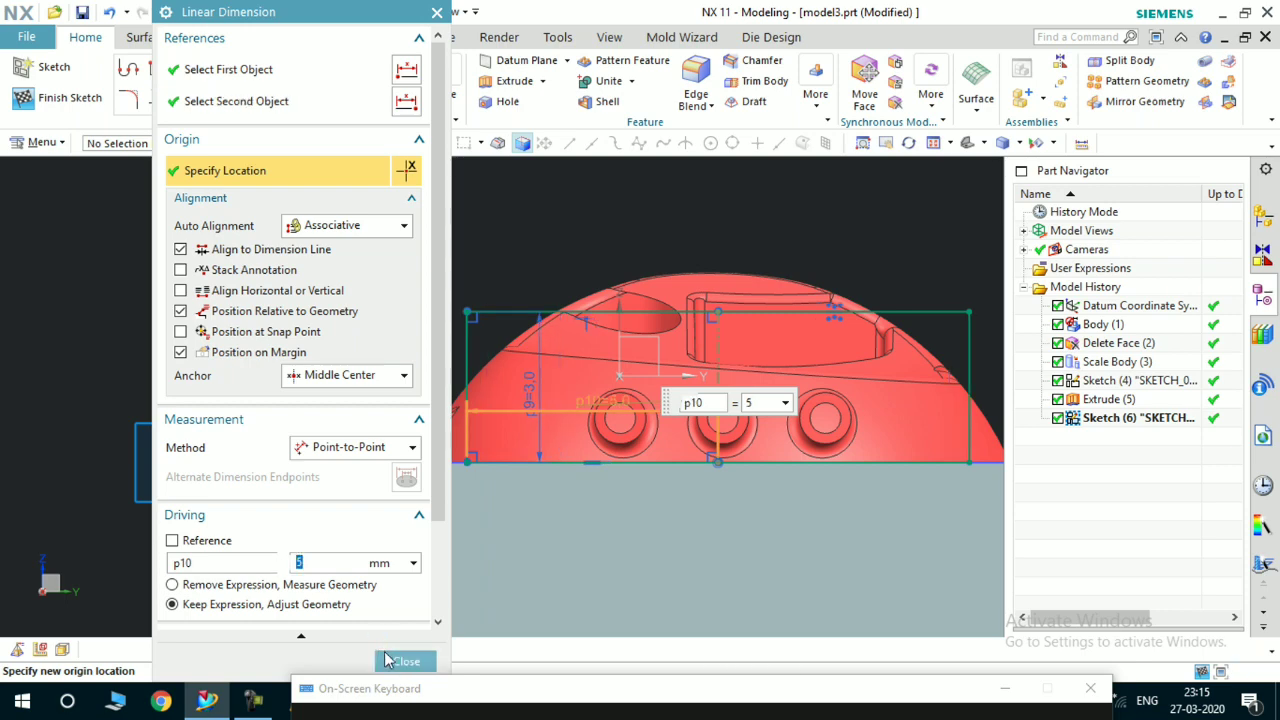
left_click(404, 661)
scroll(395, 400, "up", 5)
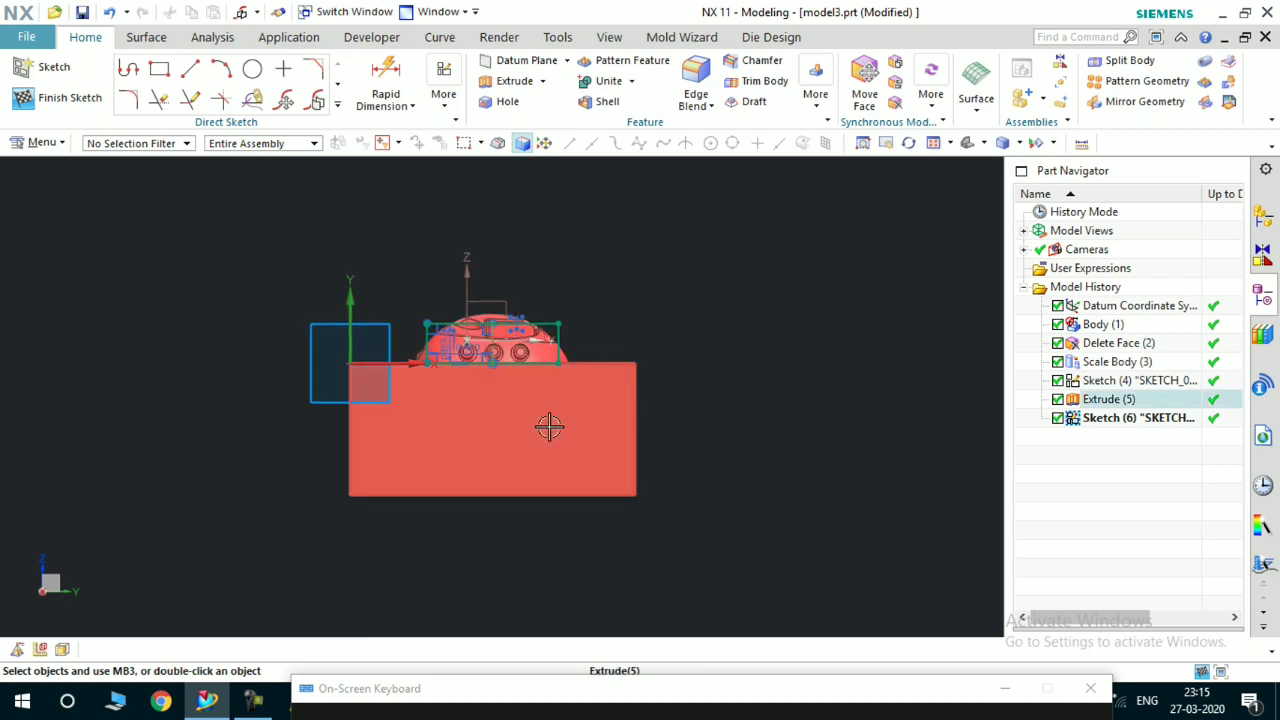
middle_click_drag(639, 384, 430, 420)
scroll(340, 365, "down", 3)
scroll(376, 340, "up", 3)
scroll(400, 420, "up", 3)
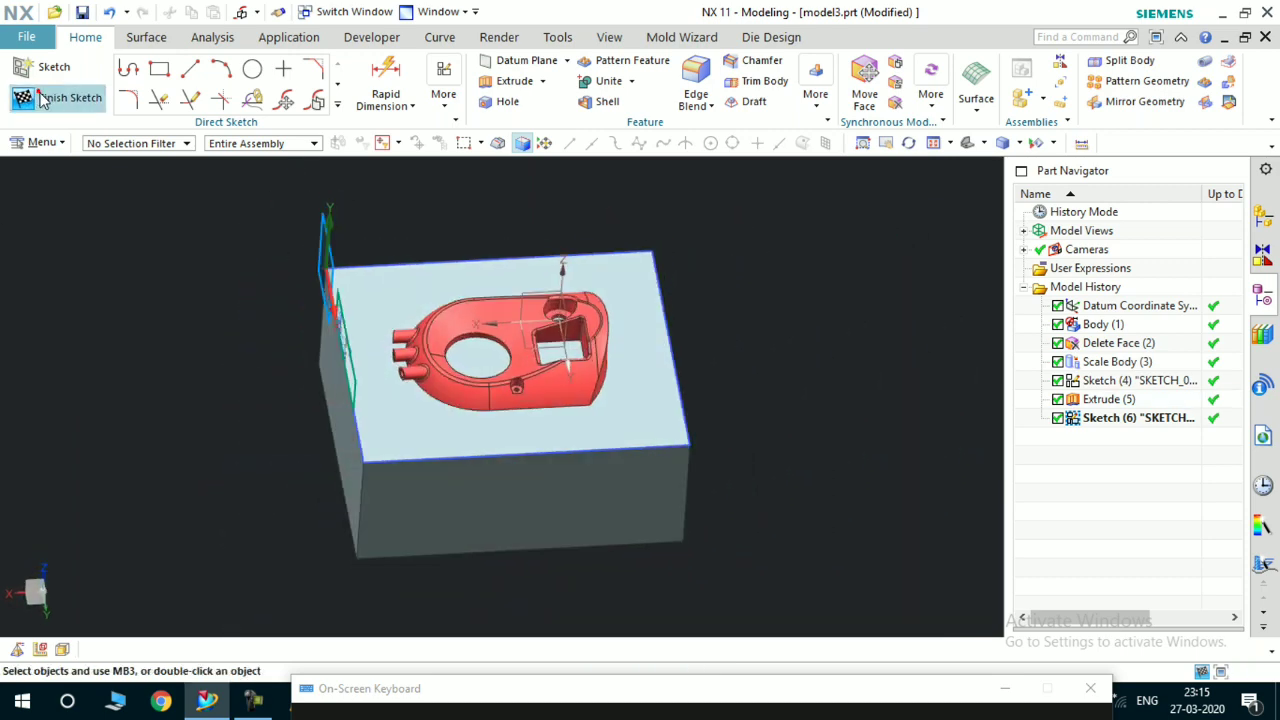
left_click(42, 98)
Extrude the outline of the block's top face 10 mm upward as a separate body around the cover, with no Boolean
mouse_move(343, 334)
middle_mouse_down()
mouse_move(357, 296)
mouse_move(390, 370)
middle_mouse_up()
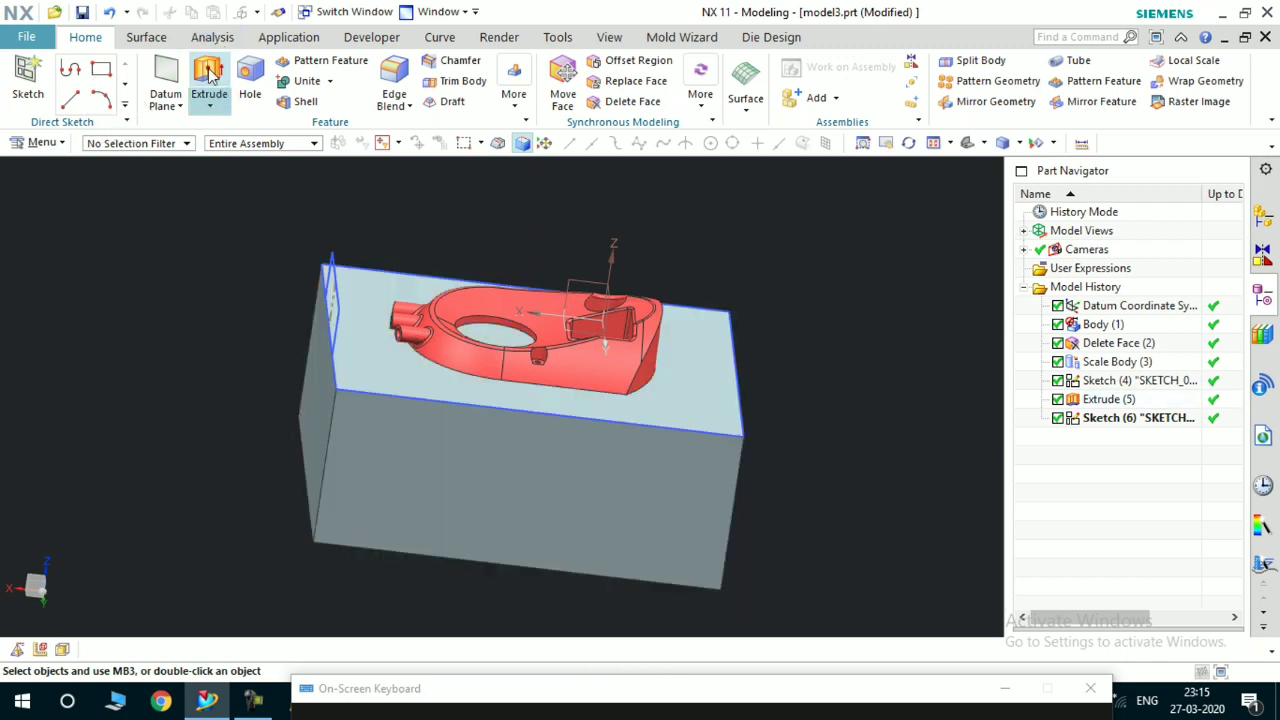
left_click(209, 78)
left_click(643, 397)
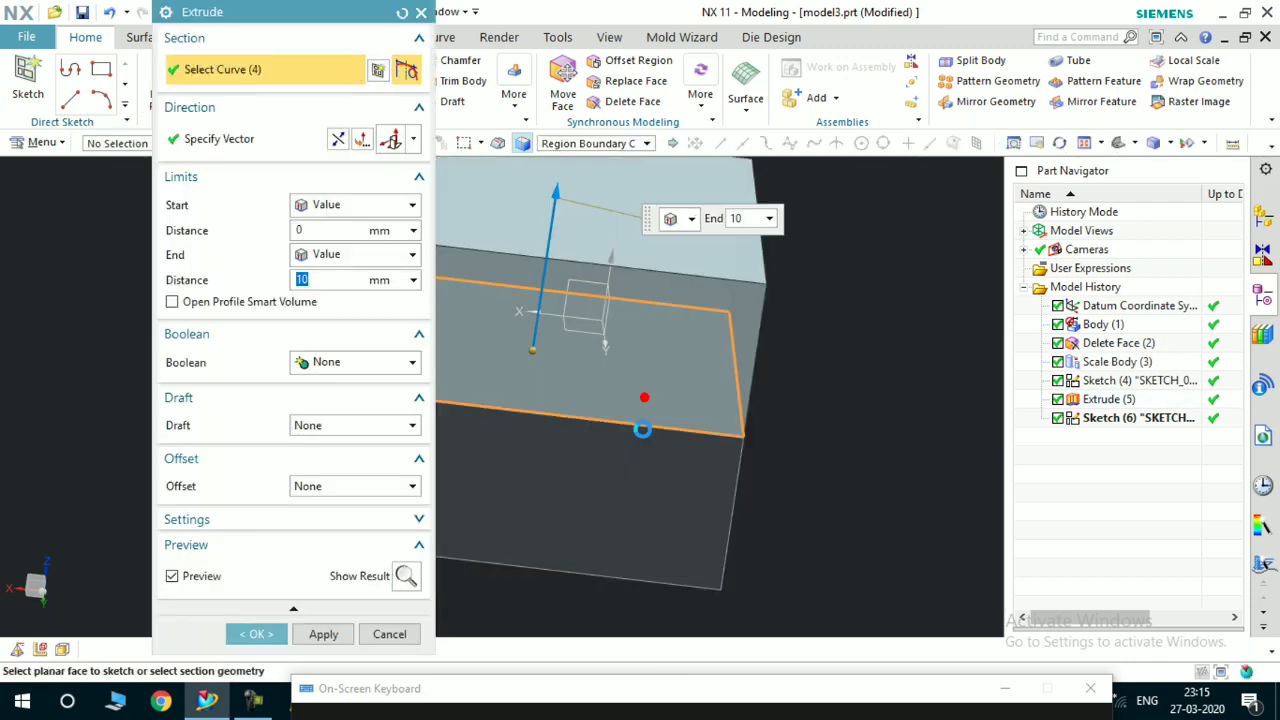
scroll(761, 420, "down", 3)
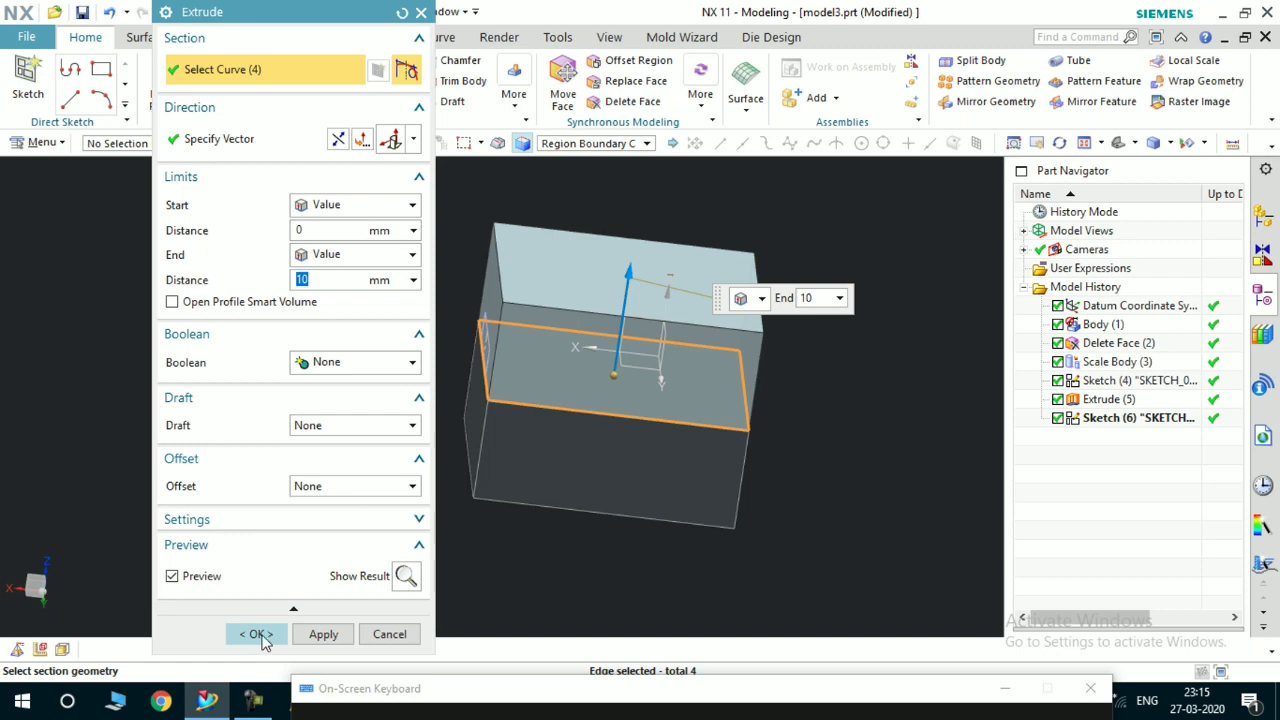
left_click(262, 636)
Hide the lower block
middle_click_drag(514, 408, 608, 417)
scroll(620, 374, "down", 3)
right_click(608, 415)
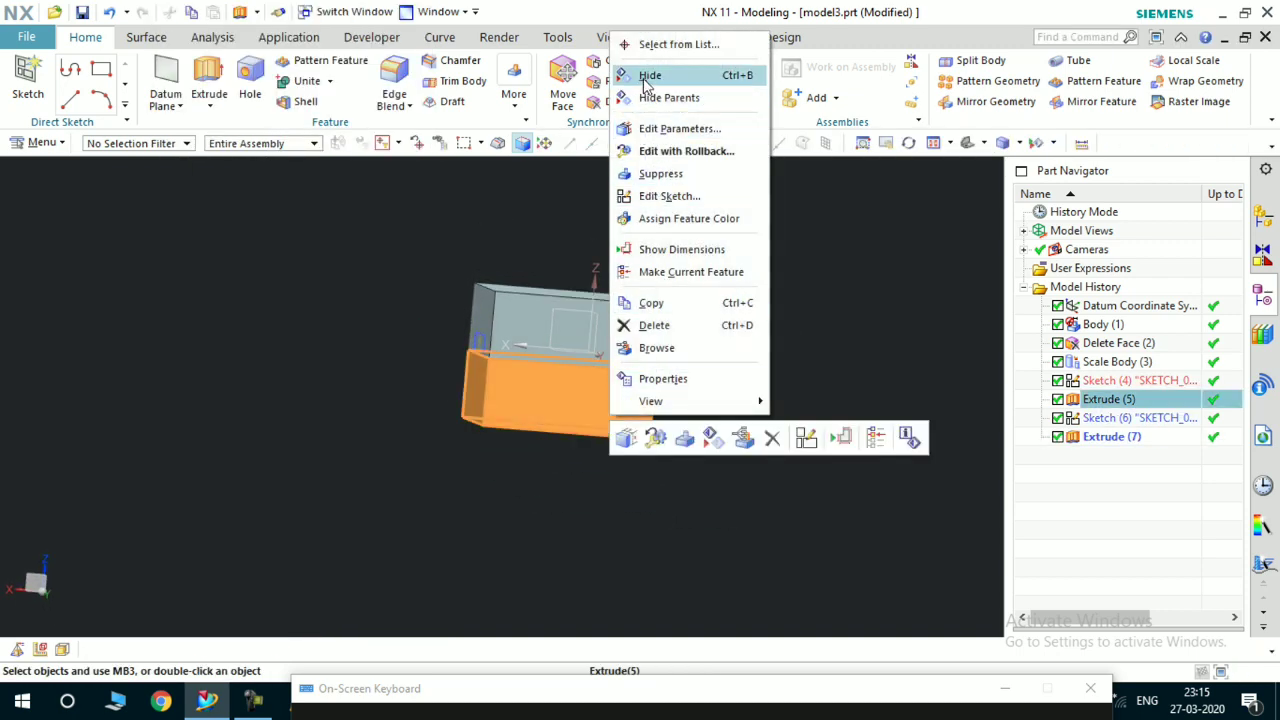
left_click(645, 80)
Examine the cover's contour on the underside of the upper block, especially the gap between its open ends
scroll(520, 417, "up", 5)
middle_click_drag(520, 417, 534, 383)
scroll(566, 414, "down", 5)
mouse_move(574, 437)
middle_mouse_down()
mouse_move(492, 423)
mouse_move(549, 394)
middle_mouse_up()
scroll(529, 417, "up", 2)
scroll(529, 403, "up", 6)
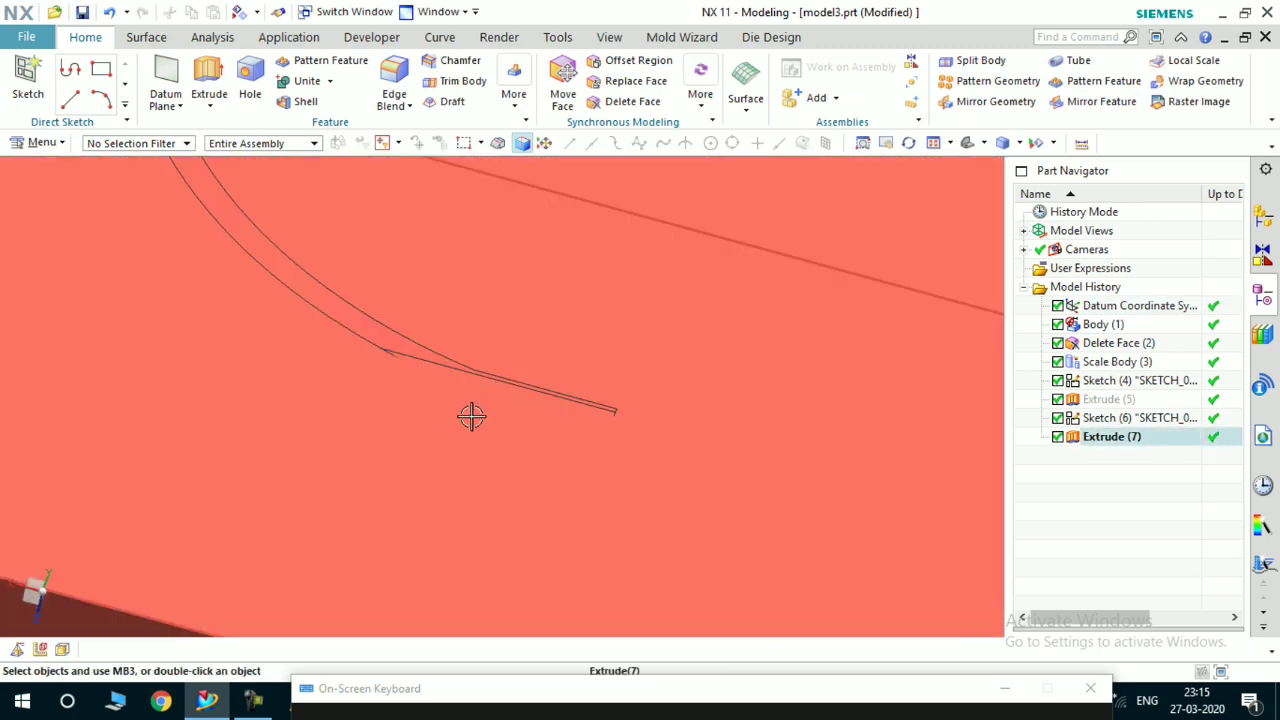
scroll(471, 416, "down", 5)
middle_click_drag(534, 449, 531, 509)
scroll(659, 570, "up", 3)
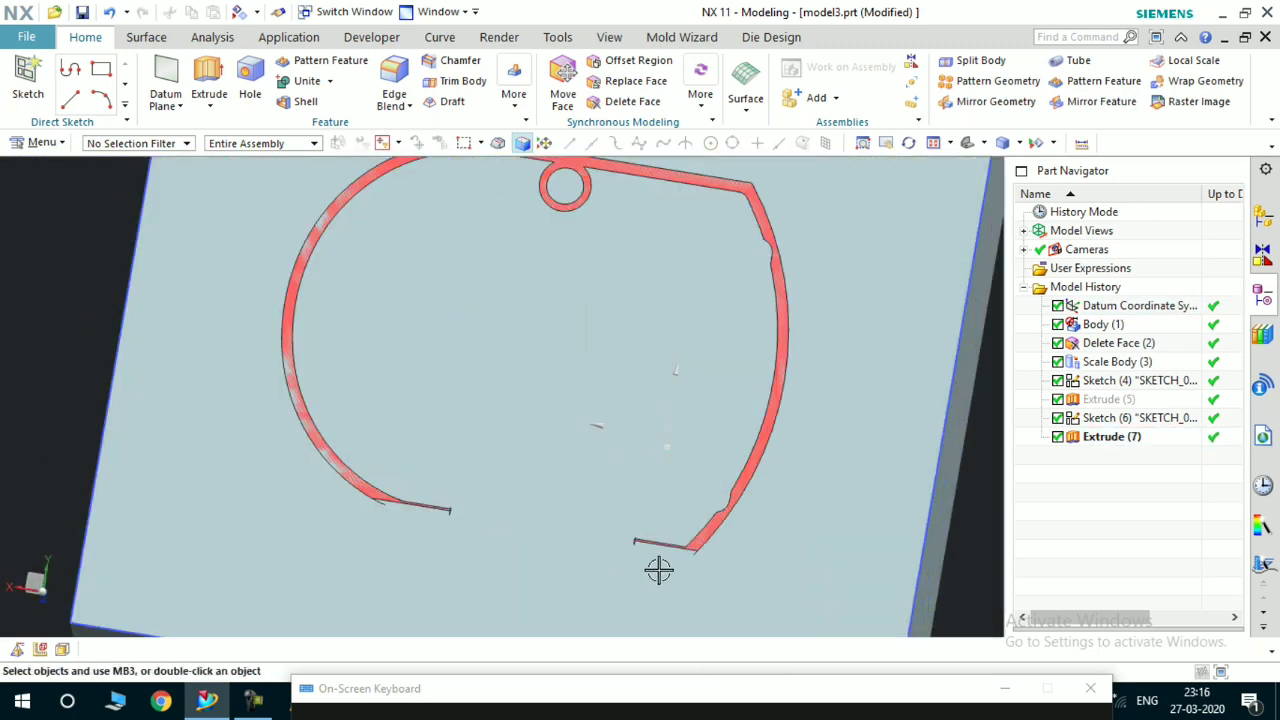
scroll(609, 543, "up", 2)
scroll(594, 537, "down", 4)
middle_click_drag(594, 537, 601, 503)
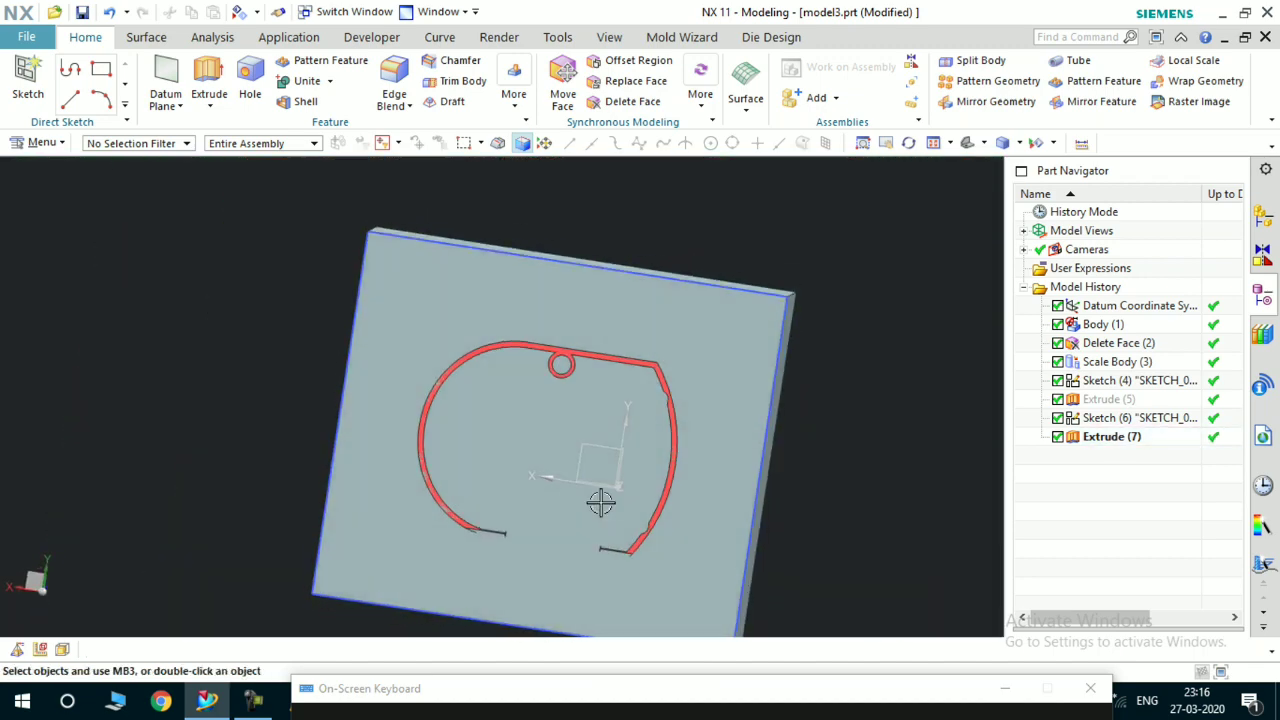
scroll(550, 395, "up", 1)
scroll(558, 396, "down", 2)
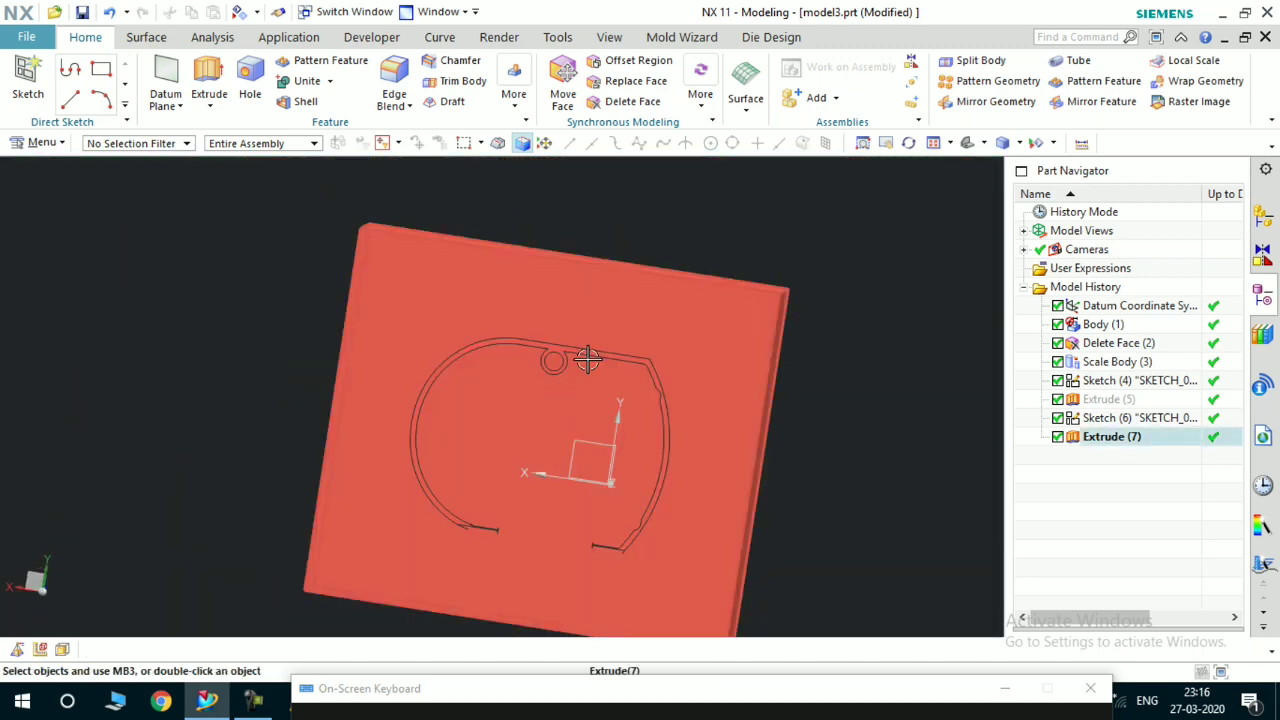
Hide the upper block as well, leaving the cover and the sketches displayed
right_click(662, 334)
left_click(686, 374)
scroll(591, 346, "down", 3)
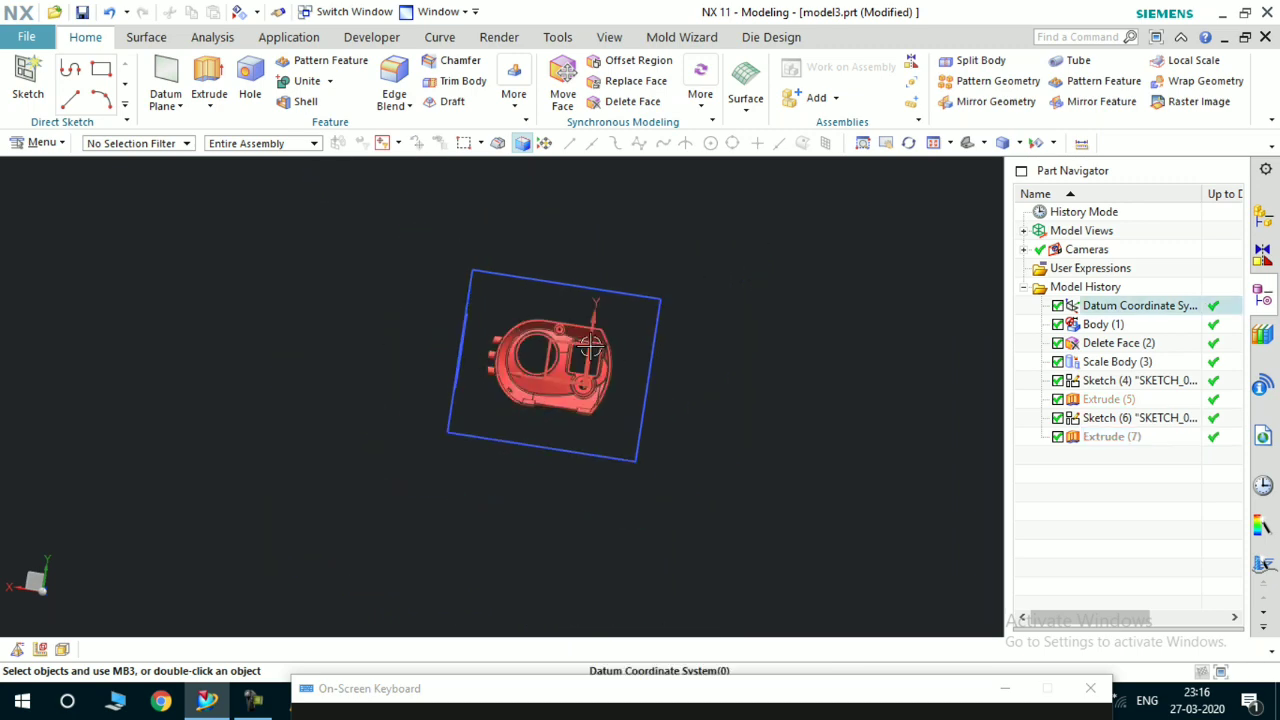
Examine the cover's openings and the small recessed screw hole on its side from several angles
scroll(637, 364, "up", 5)
middle_click_drag(651, 363, 526, 451)
scroll(366, 514, "up", 4)
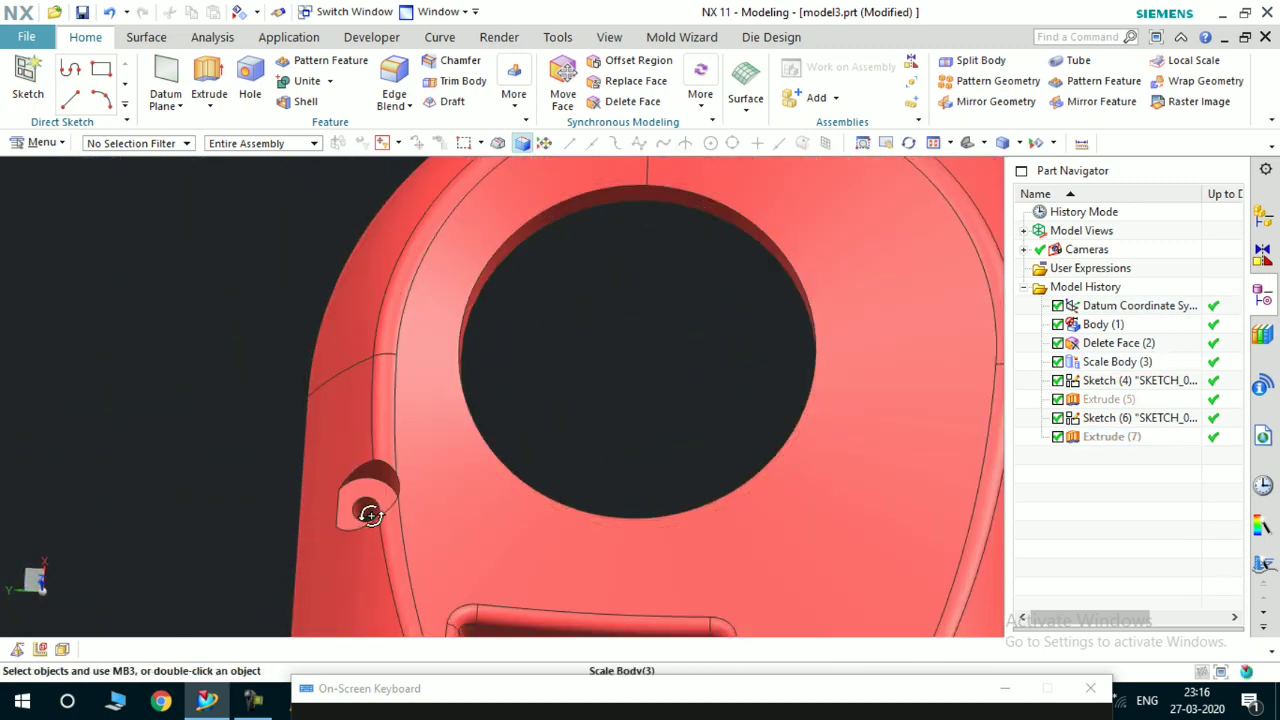
scroll(371, 512, "up", 2)
scroll(385, 494, "down", 7)
middle_click_drag(486, 453, 495, 462)
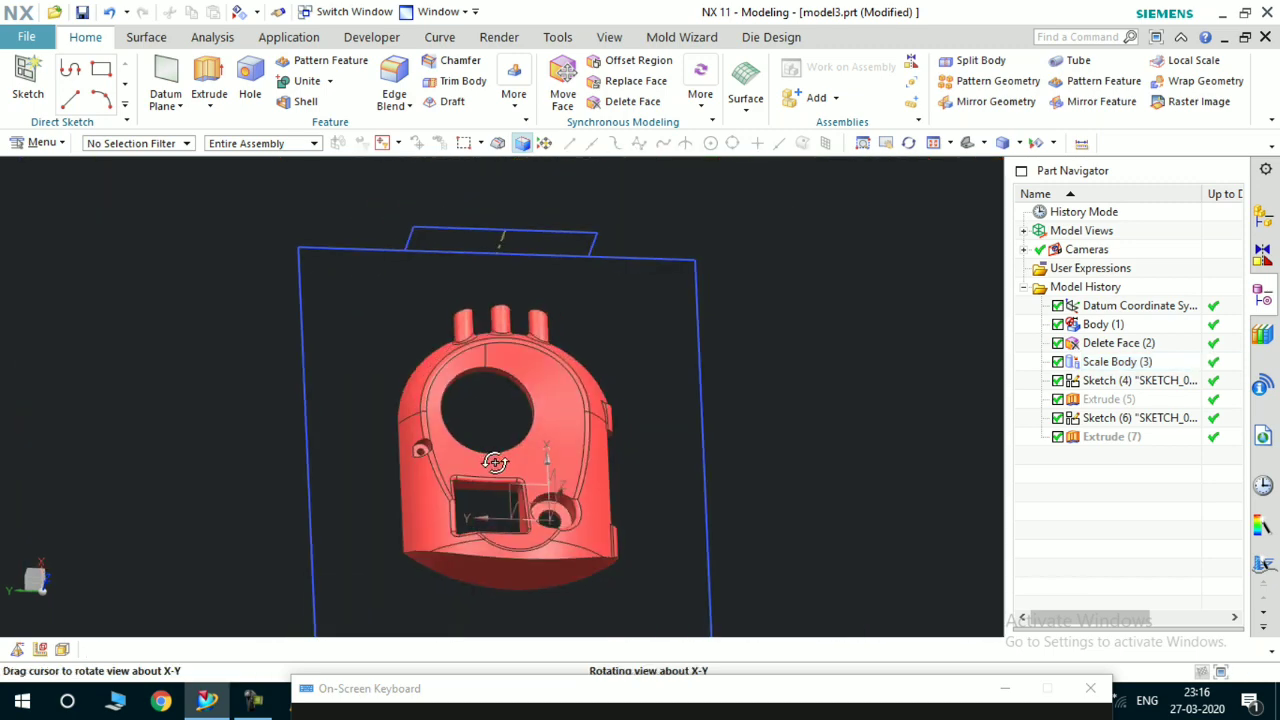
middle_click_drag(463, 469, 443, 473)
scroll(454, 467, "up", 3)
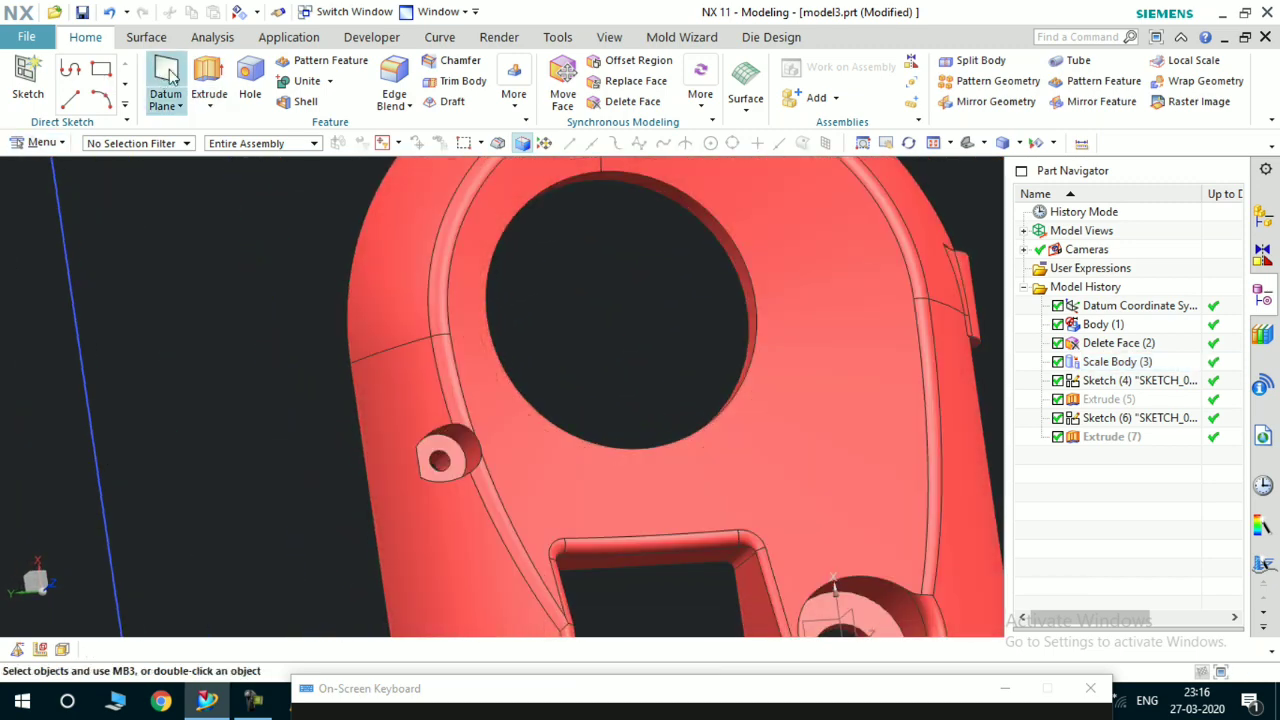
Start an extrusion from both edge segments of the small recessed screw hole, using the Single Curve selection rule
left_click(209, 80)
scroll(497, 417, "down", 5)
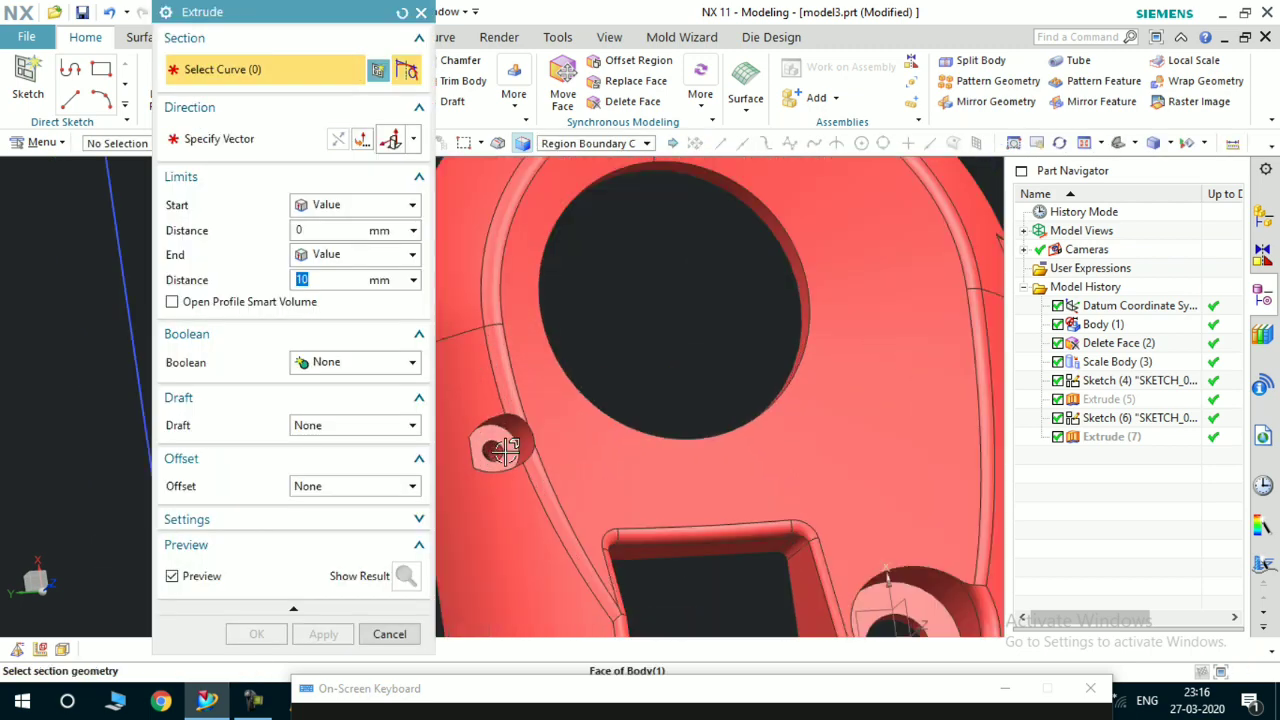
left_click(577, 162)
left_click(572, 161)
left_click(497, 420)
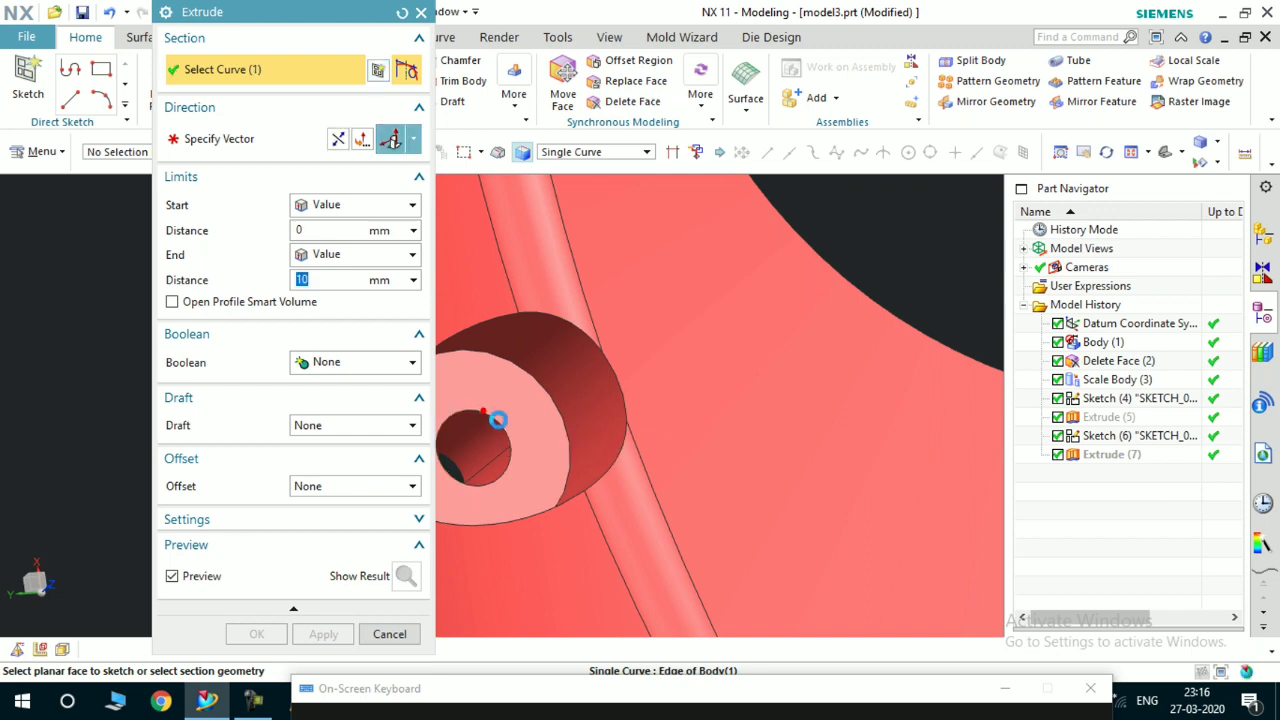
scroll(521, 460, "down", 3)
left_click(515, 465)
scroll(490, 467, "up", 3)
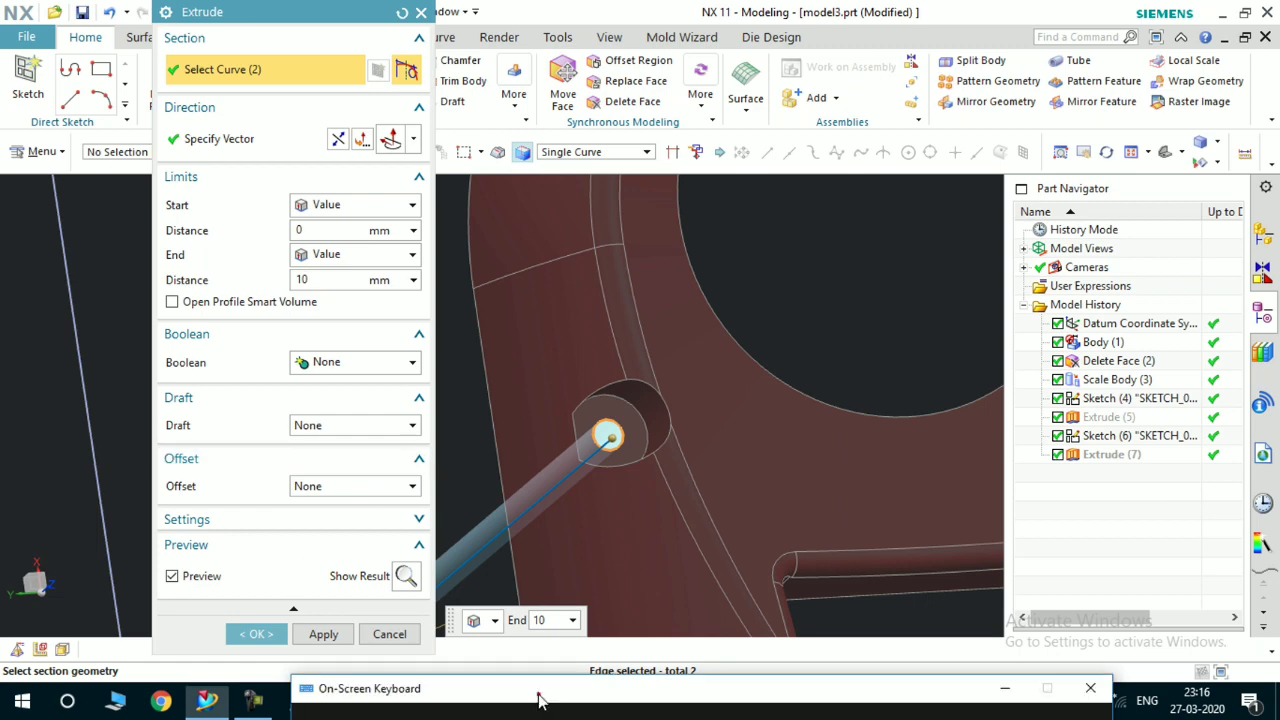
Set the extrusion's end distance to 0.1 mm
left_click_drag(538, 697, 516, 356)
left_click(696, 511)
left_click(371, 418)
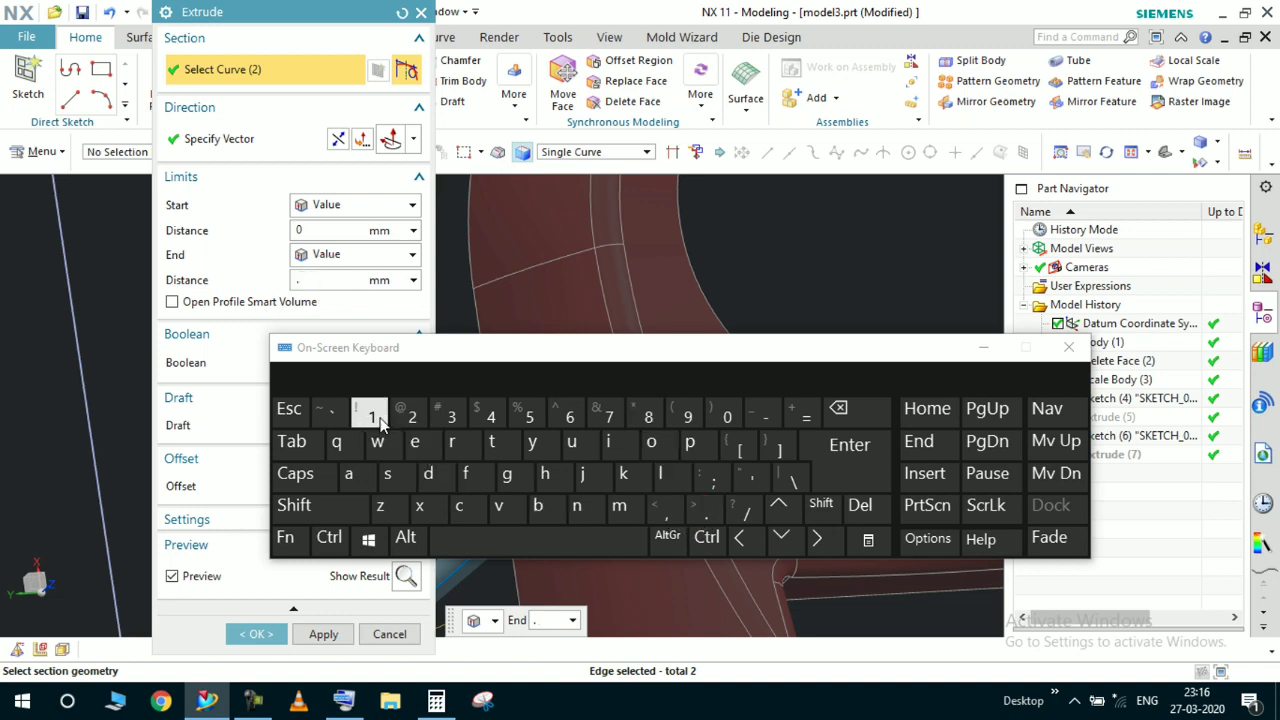
left_click_drag(449, 361, 457, 552)
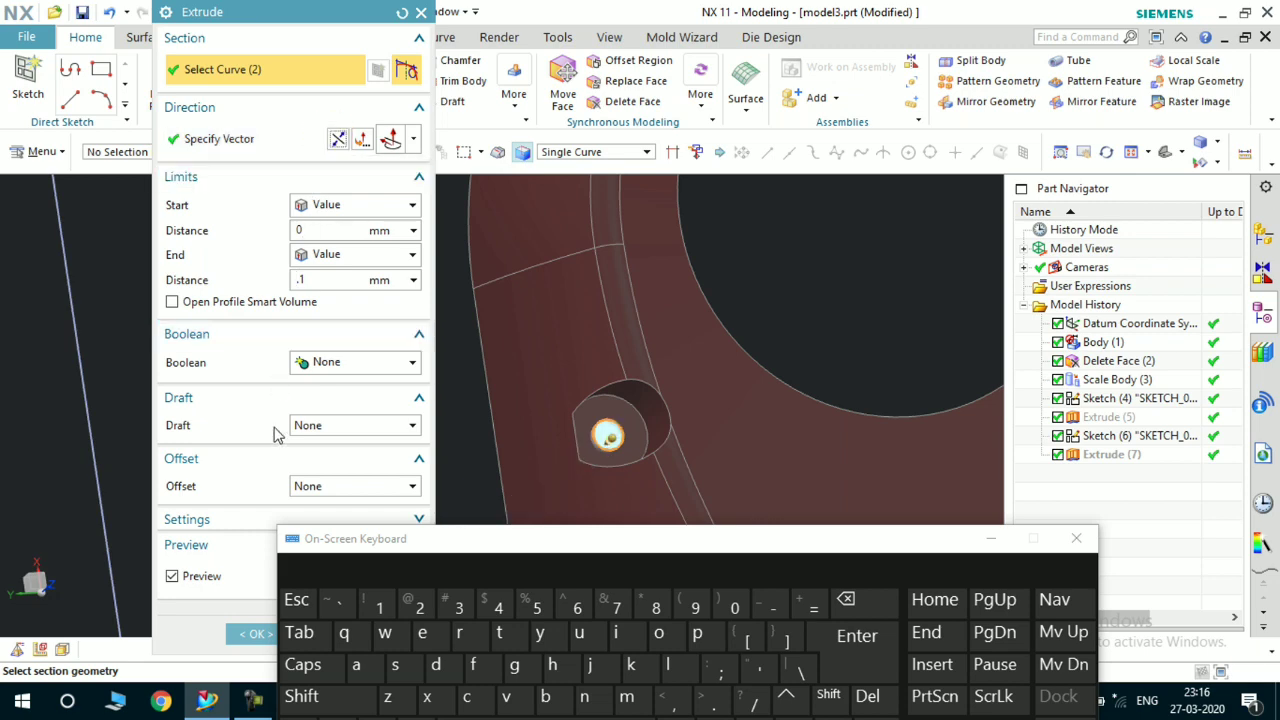
Add the inner hole edge of the recessed round pocket beside the rectangular opening to the extrusion section
scroll(514, 343, "down", 4)
scroll(655, 455, "up", 5)
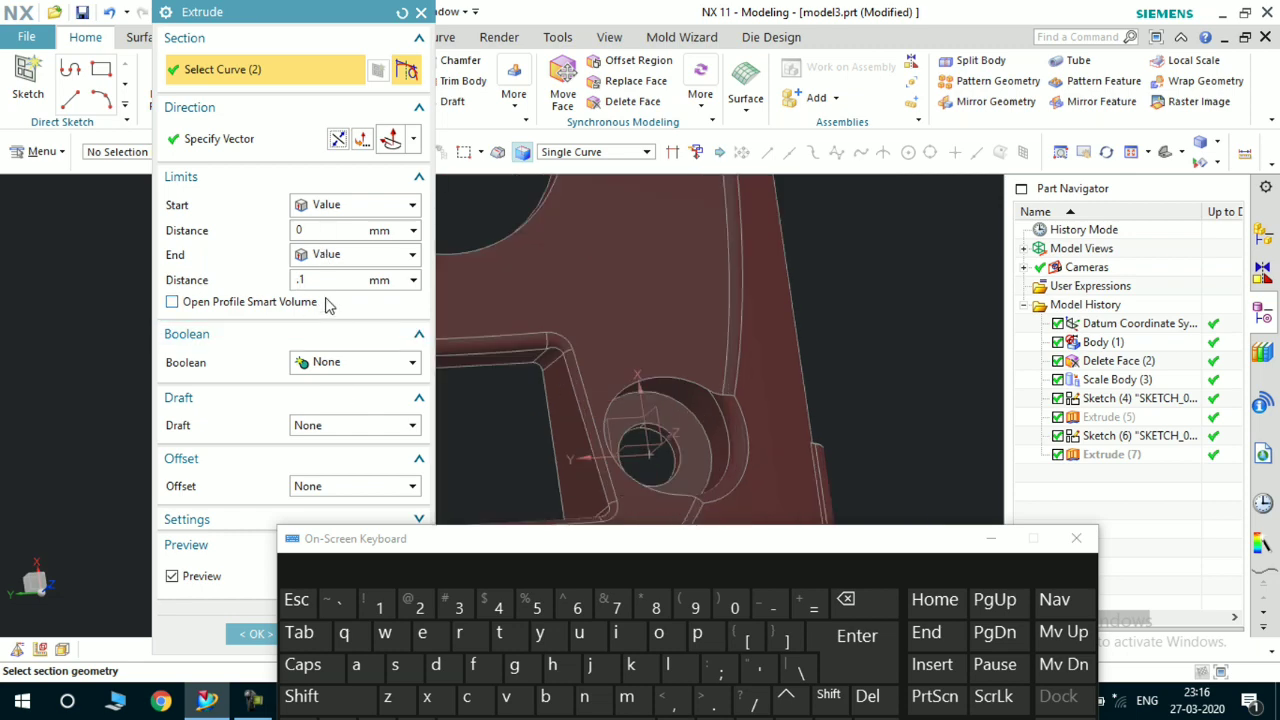
scroll(640, 415, "down", 3)
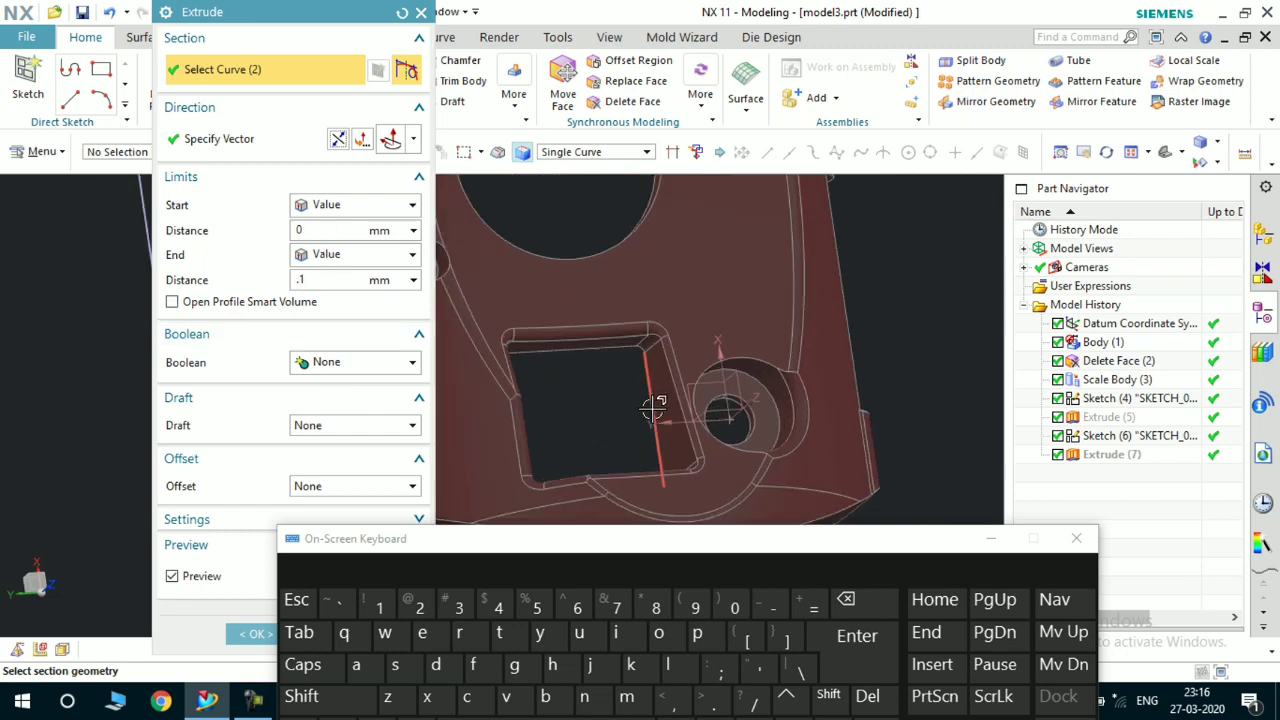
scroll(566, 283, "up", 6)
scroll(540, 314, "down", 5)
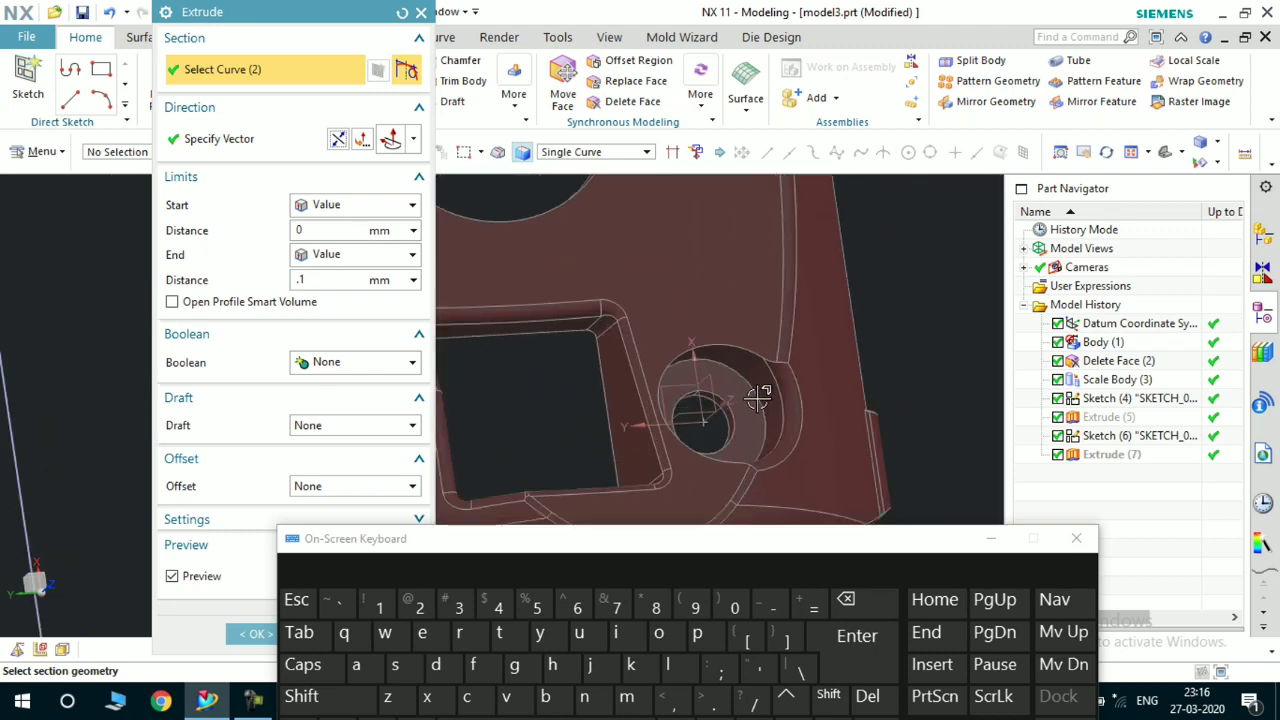
scroll(758, 398, "up", 3)
scroll(770, 394, "down", 7)
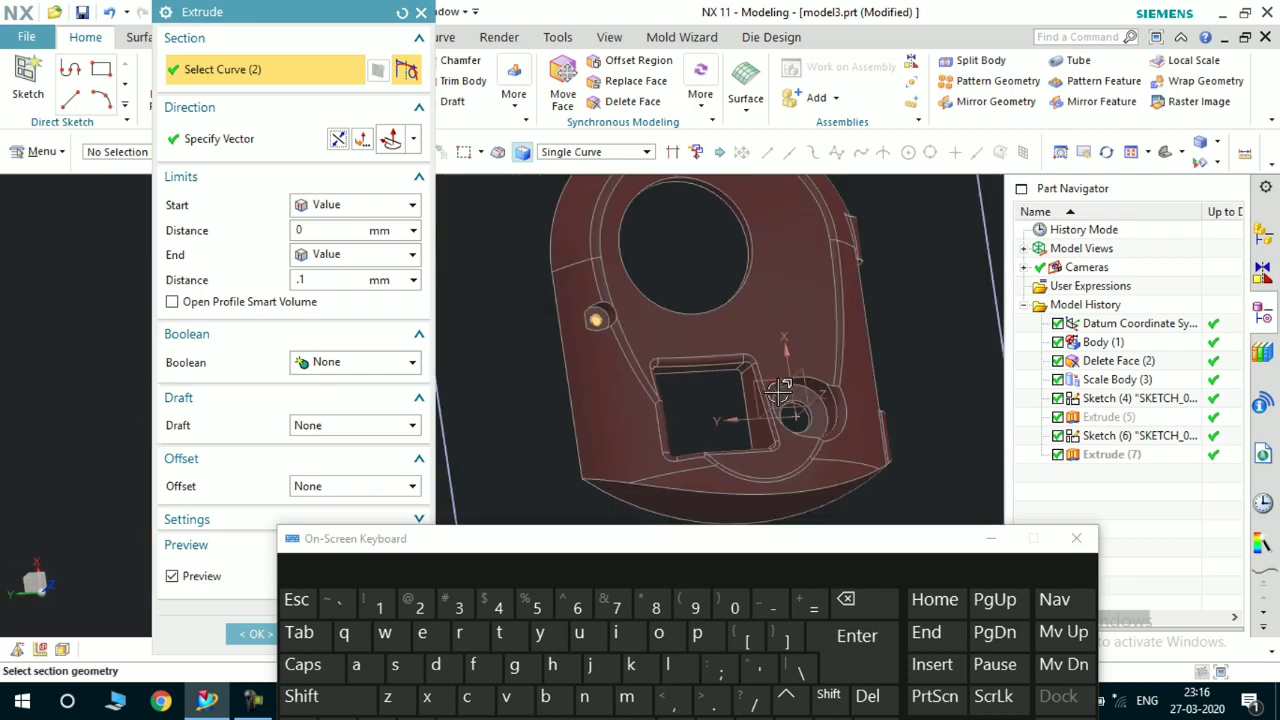
scroll(779, 392, "up", 3)
scroll(642, 337, "down", 2)
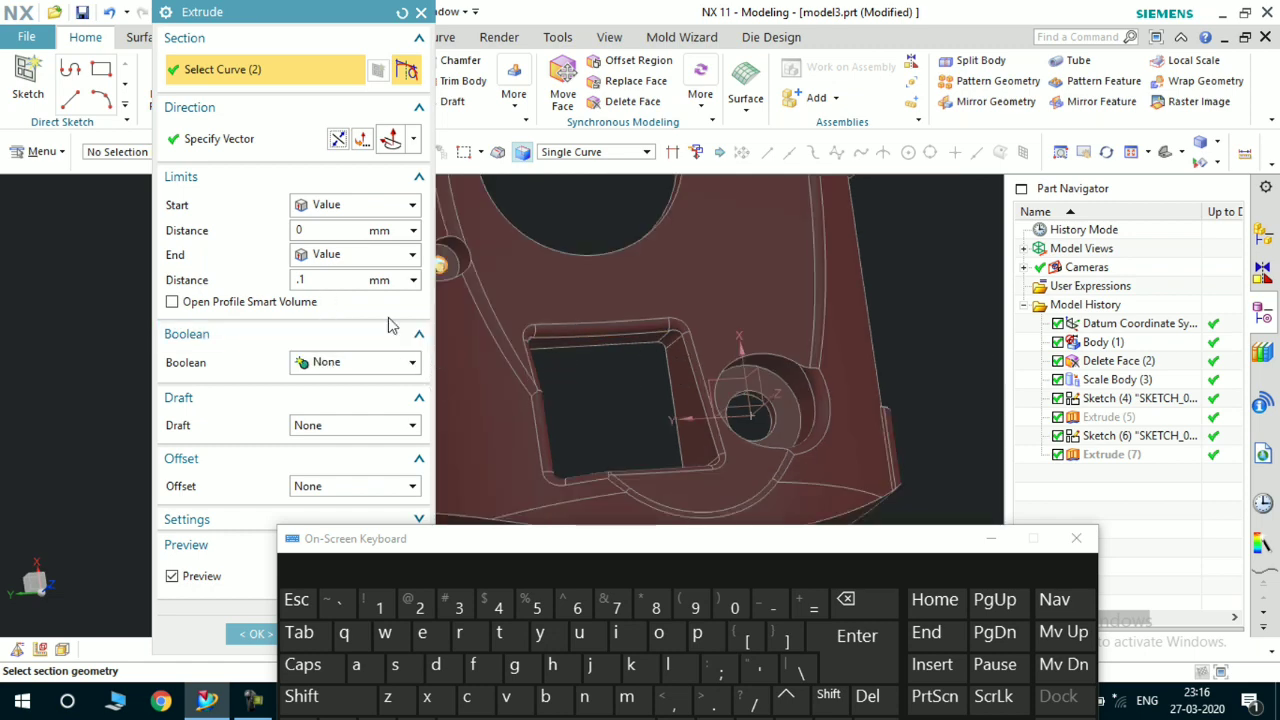
scroll(843, 380, "up", 3)
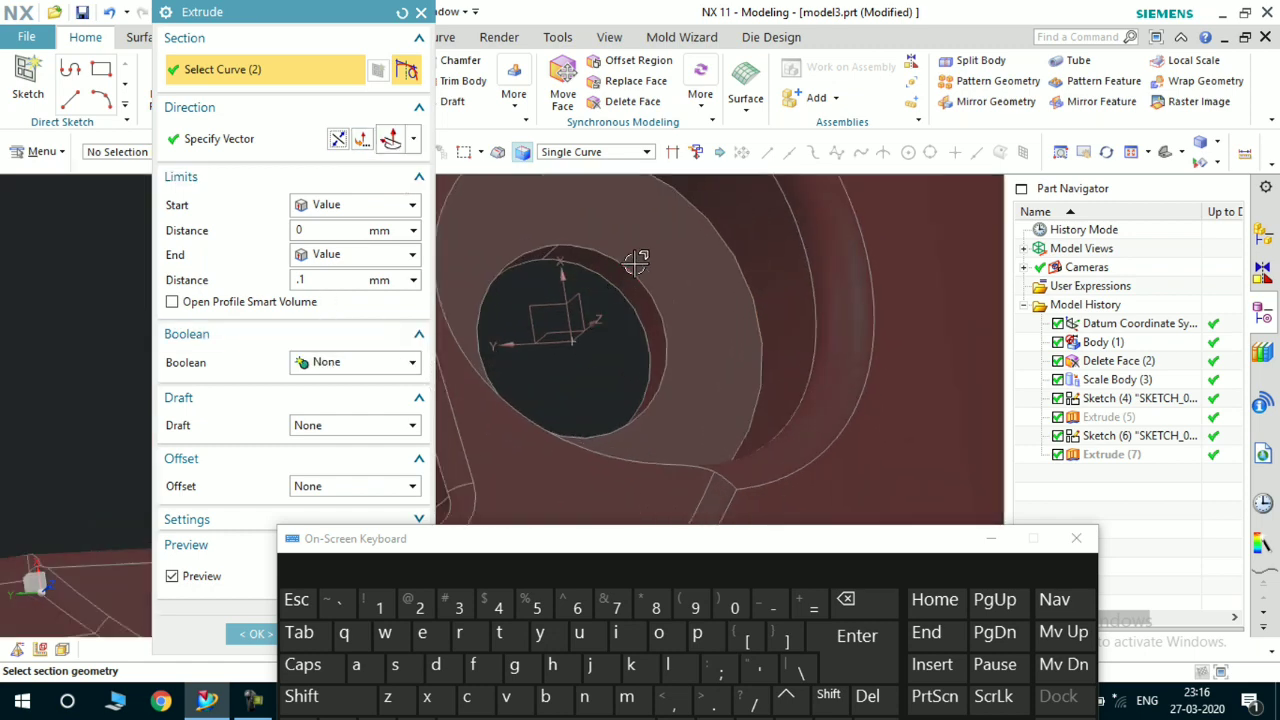
left_click(634, 266)
scroll(712, 343, "down", 4)
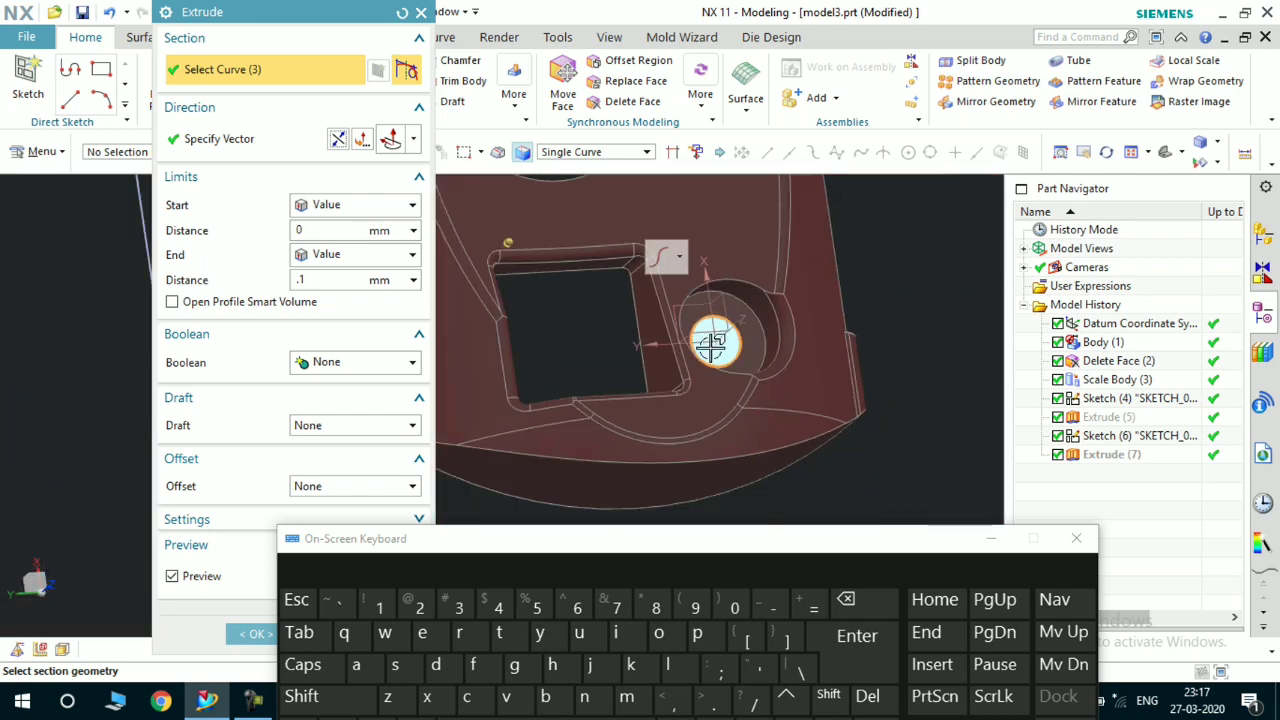
Try to add the large circular opening's edge segments to the same section, and deselect them
scroll(745, 340, "down", 3)
scroll(664, 262, "up", 5)
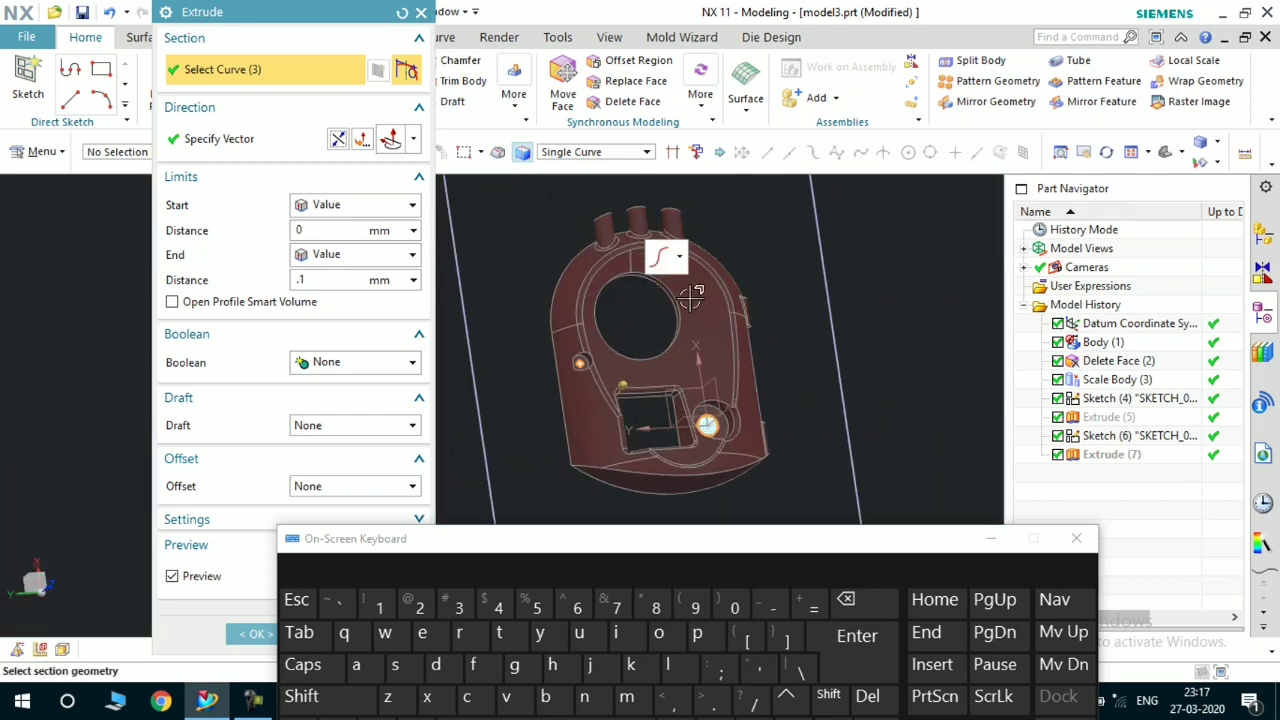
left_click(628, 260)
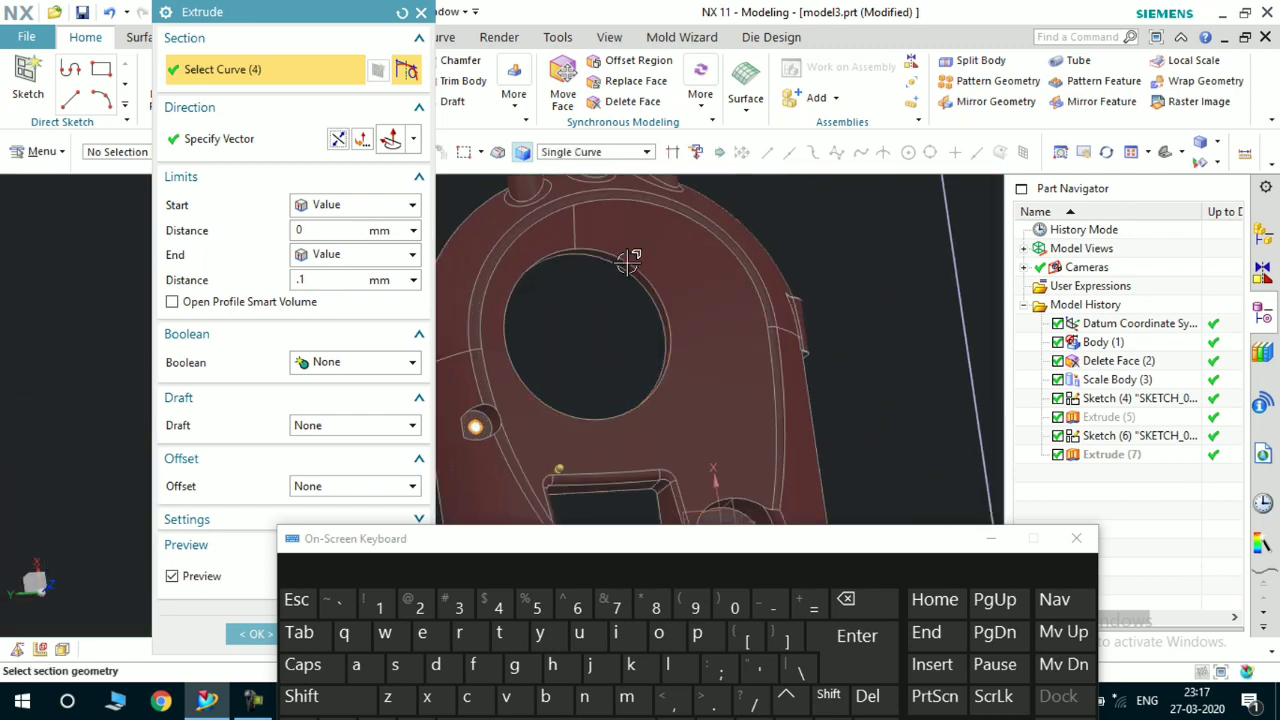
left_click(558, 247)
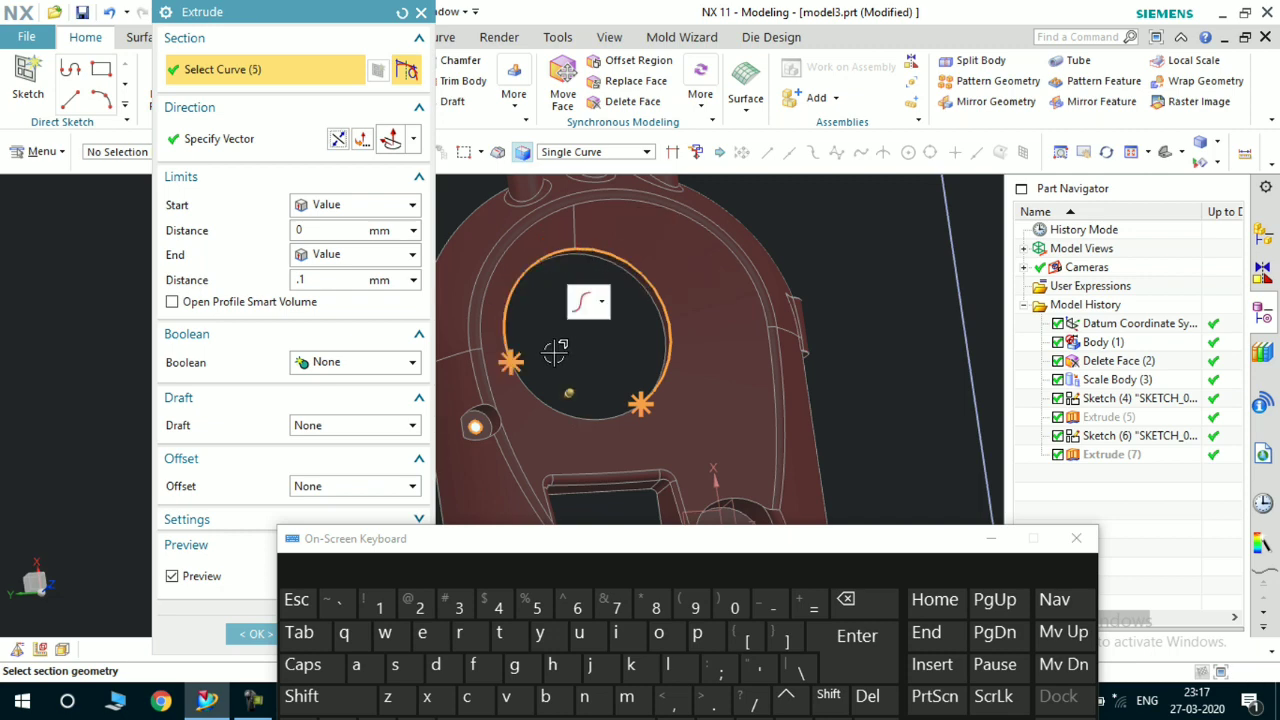
scroll(532, 384, "up", 2)
left_click(537, 403)
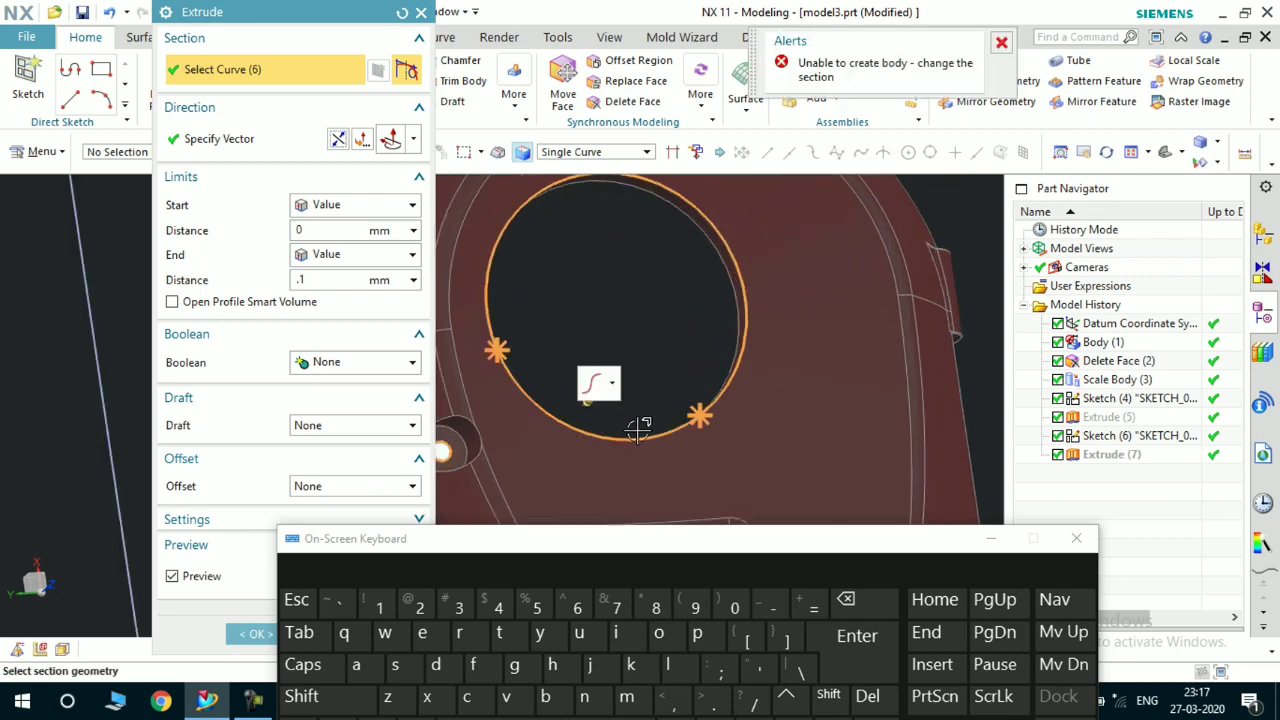
left_click(745, 285, "shift")
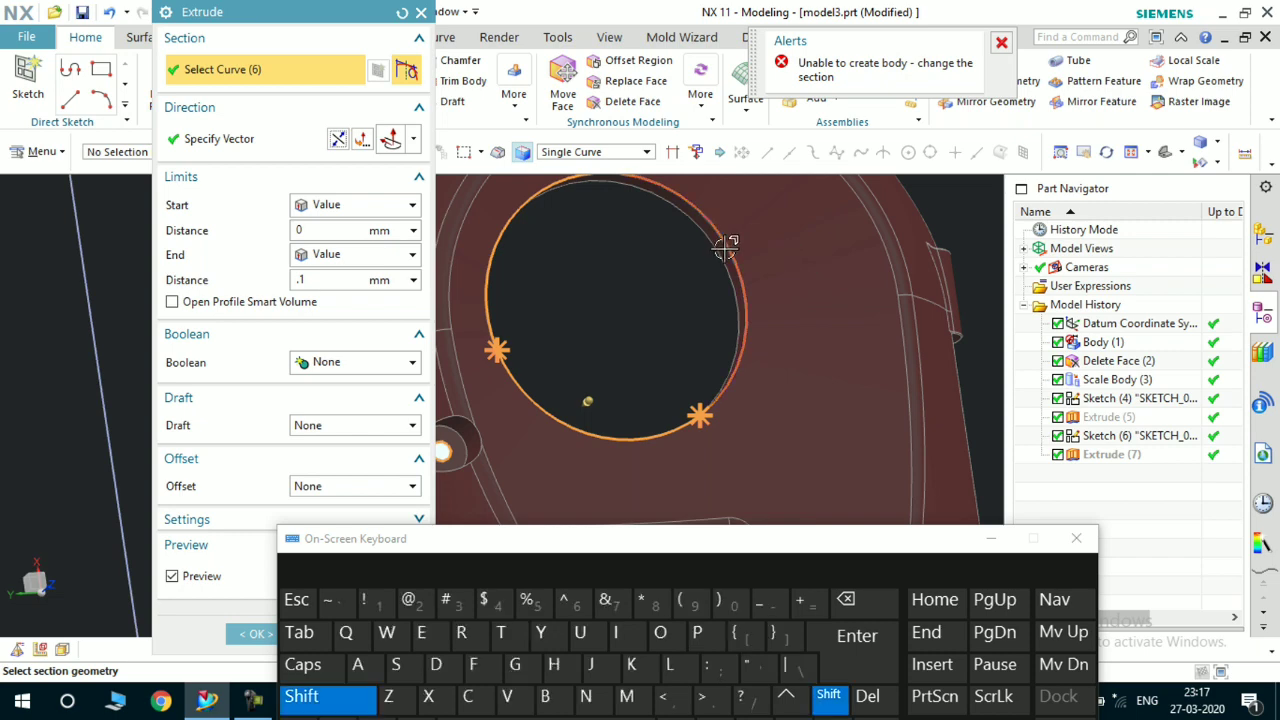
left_click(657, 440, "shift")
Create the thin extruded bodies that close the two recessed round holes, keeping the command ready for another extrusion
scroll(694, 345, "down", 8)
scroll(738, 436, "up", 5)
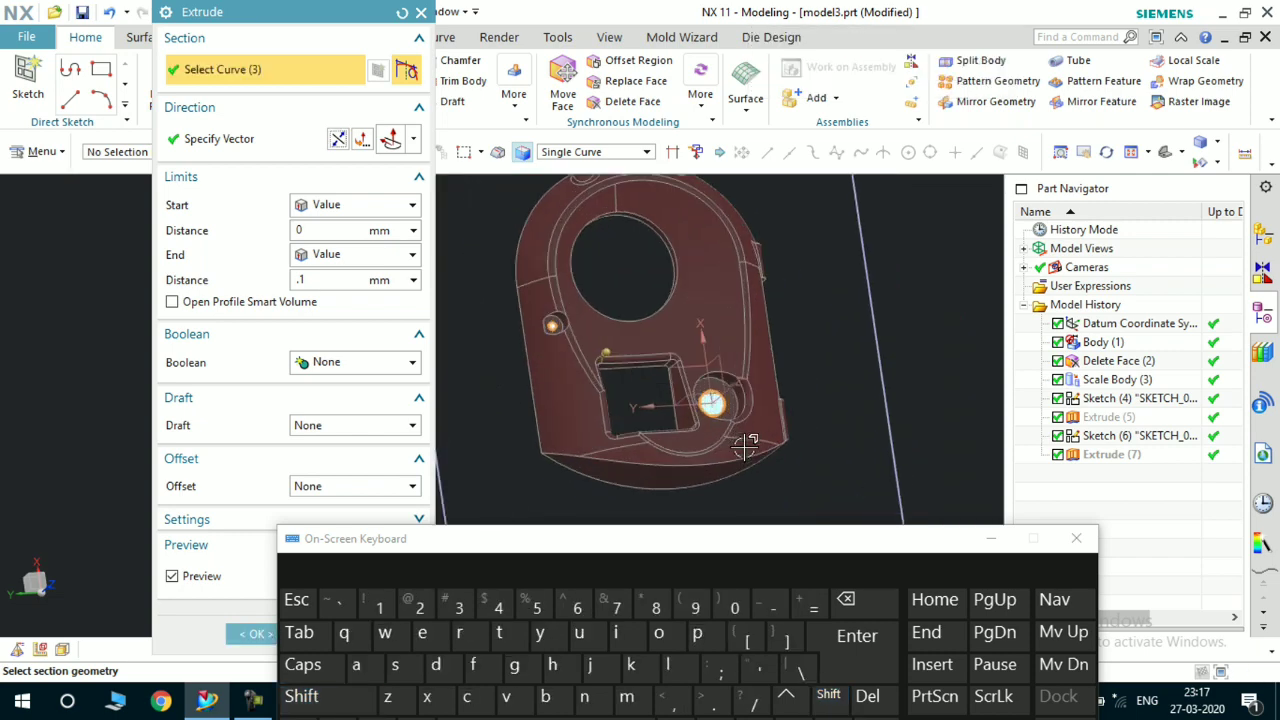
mouse_move(817, 373)
middle_mouse_down()
mouse_move(780, 391)
mouse_move(800, 372)
middle_mouse_up()
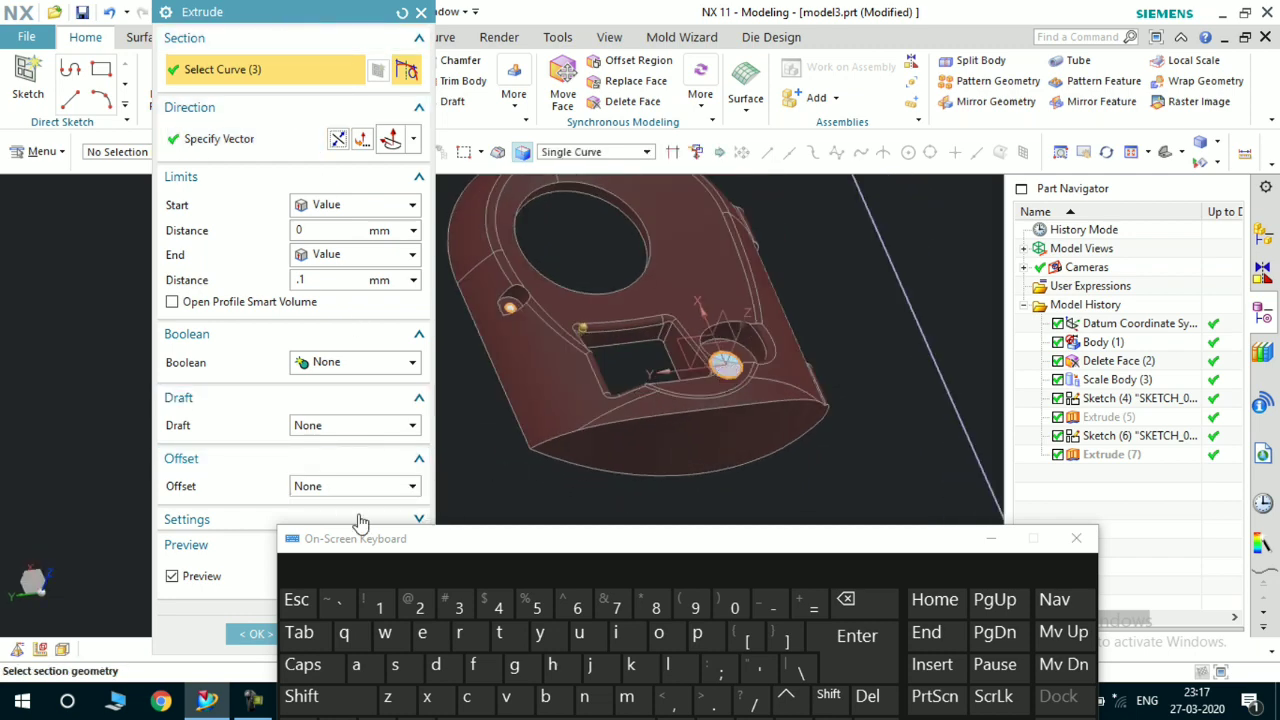
left_click_drag(453, 541, 677, 617)
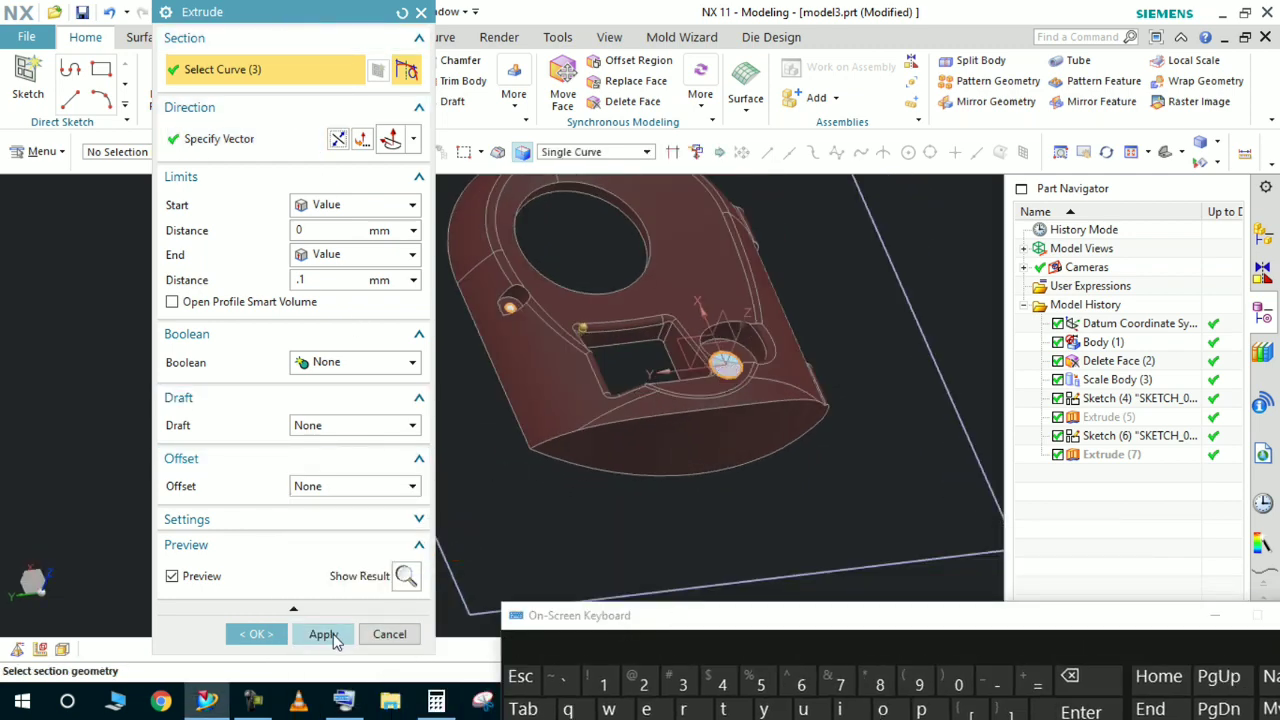
left_click(323, 634)
Begin a new extrusion section inside the cover with one long edge, a corner arc and the adjoining side edge of the rectangular opening
middle_click_drag(643, 477, 766, 352)
scroll(795, 403, "down", 3)
scroll(774, 322, "up", 5)
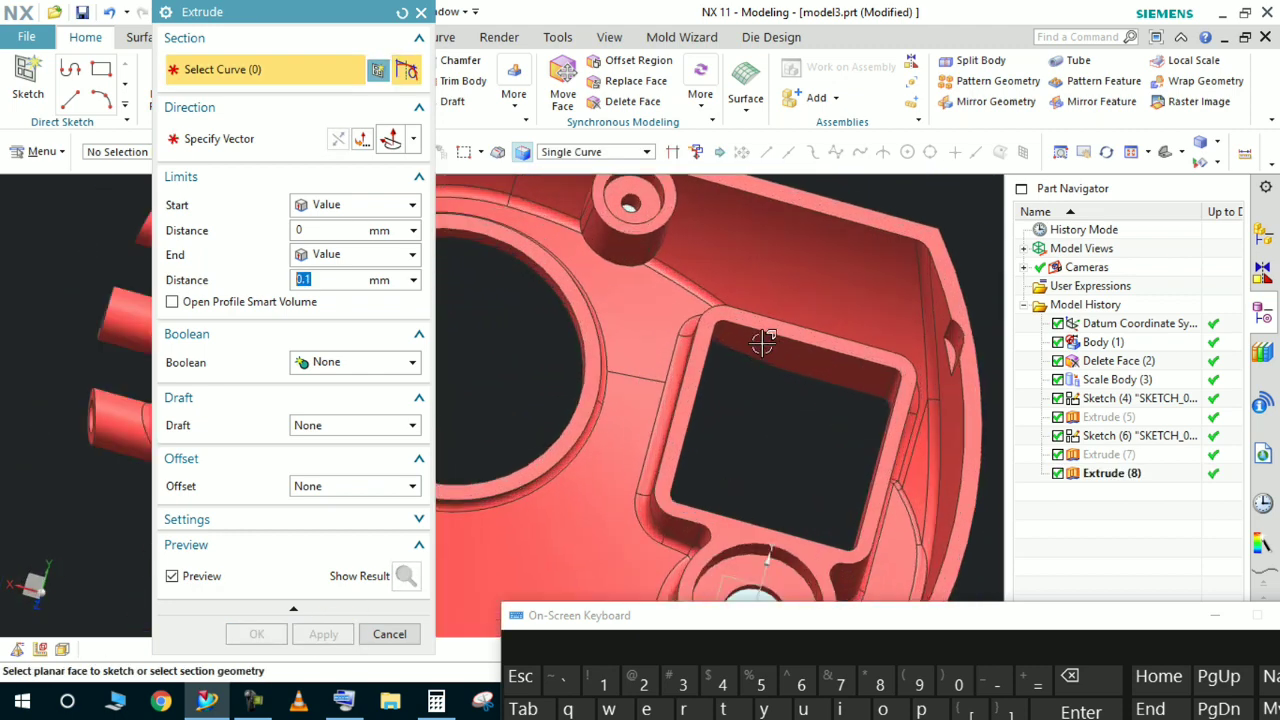
left_click(769, 329)
scroll(795, 305, "up", 4)
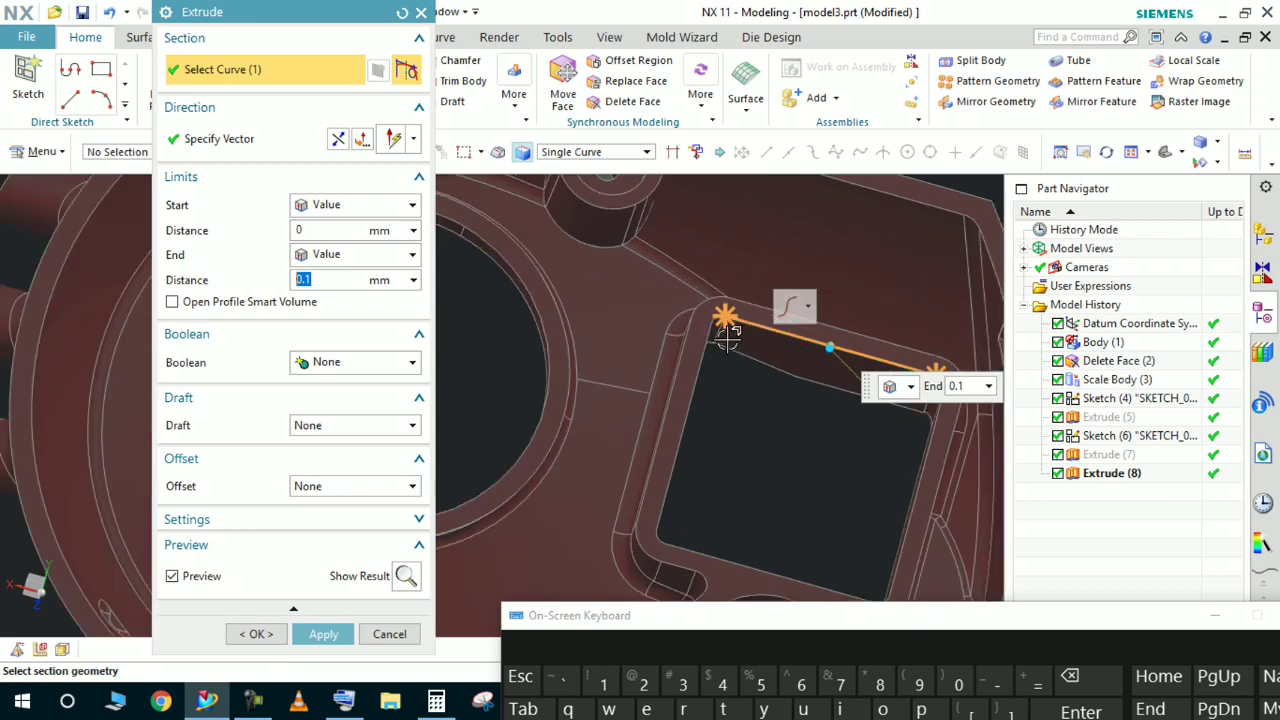
left_click(714, 297)
left_click(676, 343)
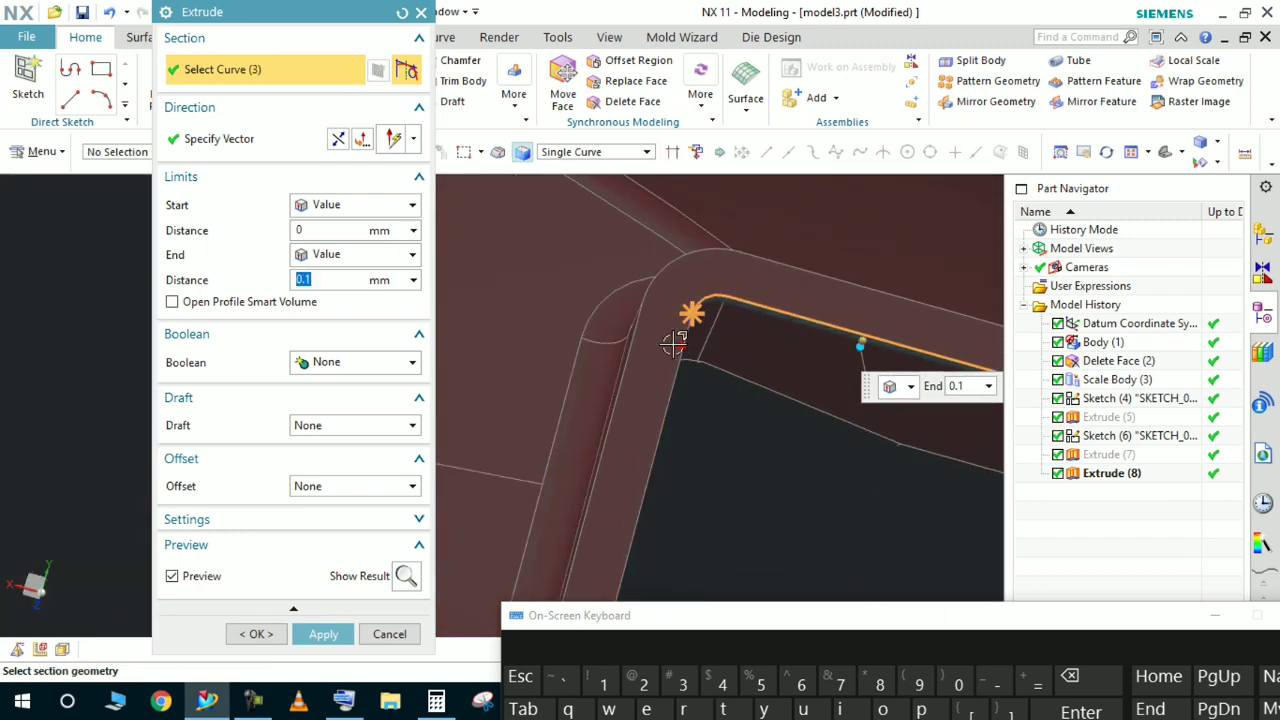
Add the remaining corner arcs and straight edges so the section closes around the rectangular opening
scroll(620, 286, "down", 6)
scroll(589, 383, "up", 3)
scroll(589, 383, "up", 3)
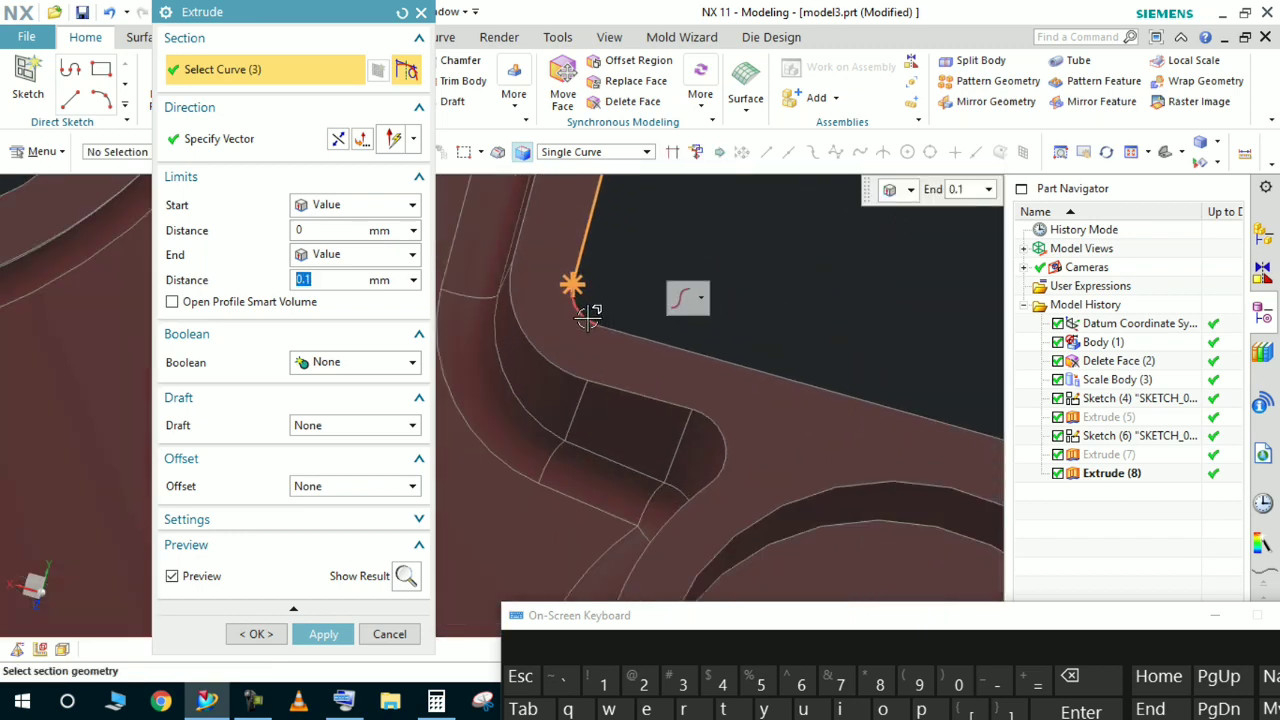
left_click(600, 322)
scroll(640, 400, "down", 4)
scroll(718, 465, "up", 5)
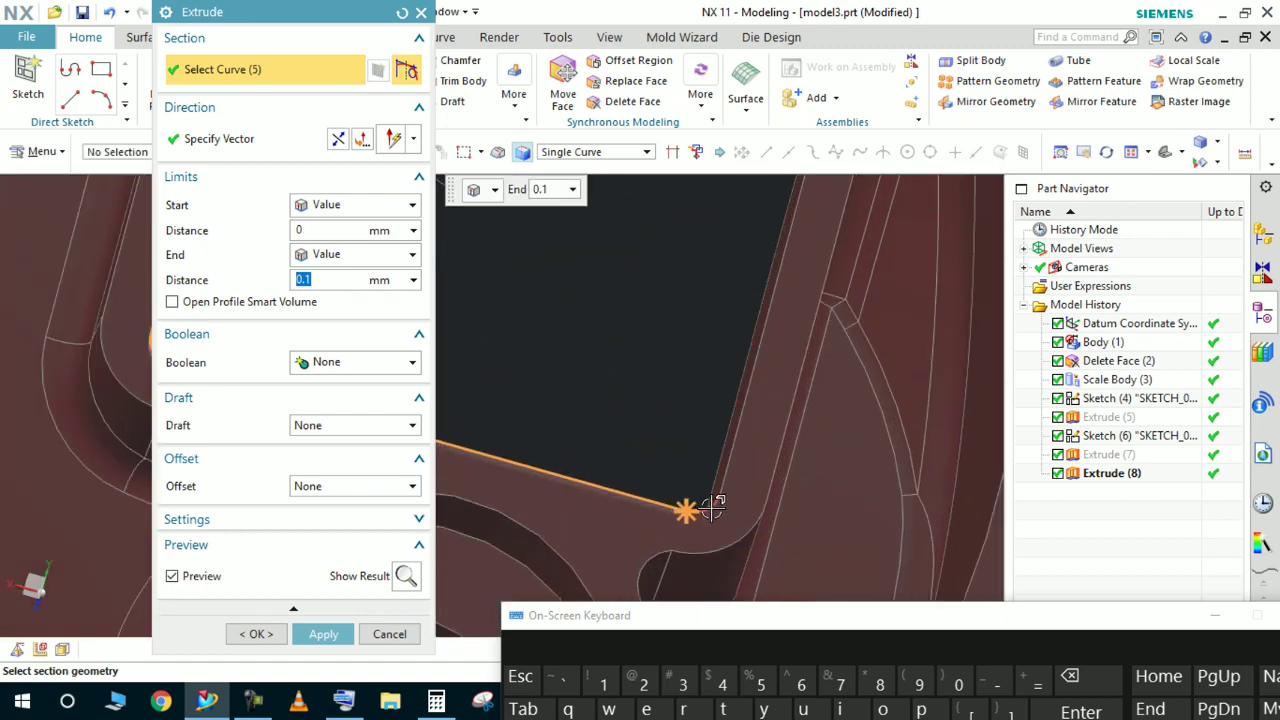
left_click(712, 505)
left_click(728, 470)
scroll(691, 557, "down", 4)
scroll(749, 365, "up", 5)
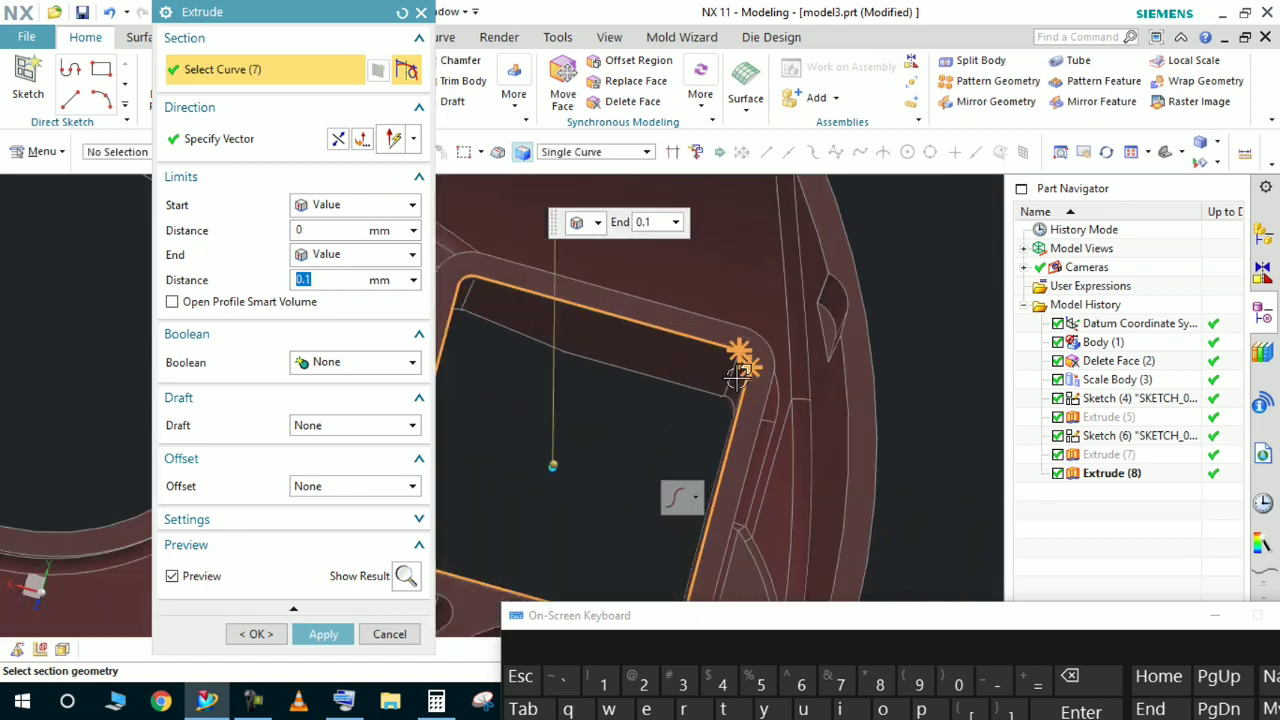
left_click(757, 367)
scroll(786, 391, "down", 5)
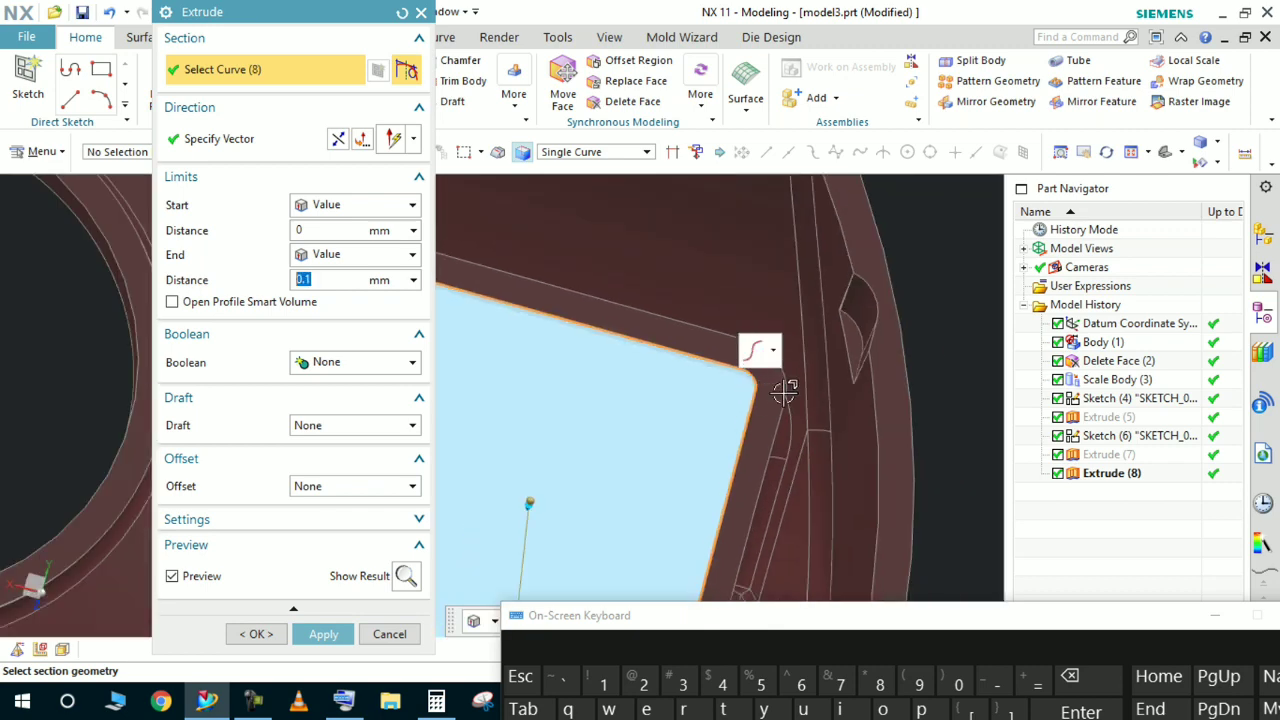
Add both edge segments of the large circular opening to the section and create the 0.1 mm extrusion
scroll(596, 322, "up", 2)
scroll(596, 322, "up", 2)
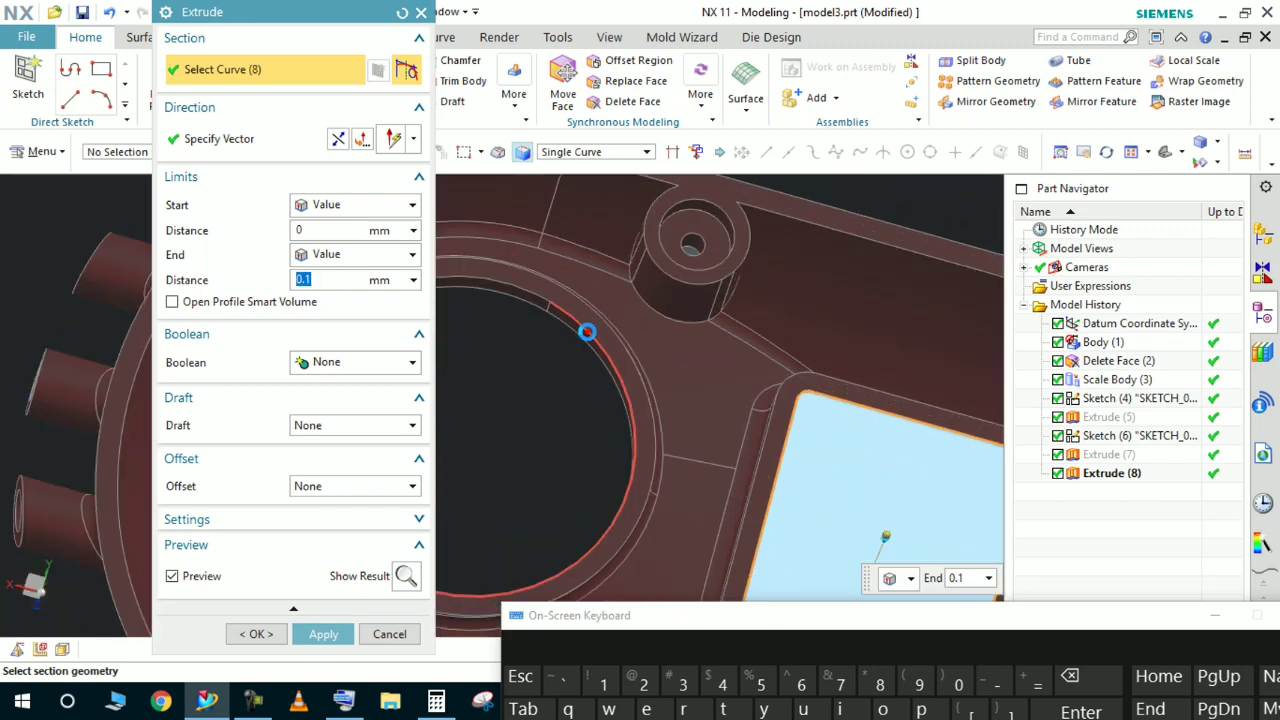
left_click(586, 332)
left_click(529, 290)
scroll(668, 366, "down", 3)
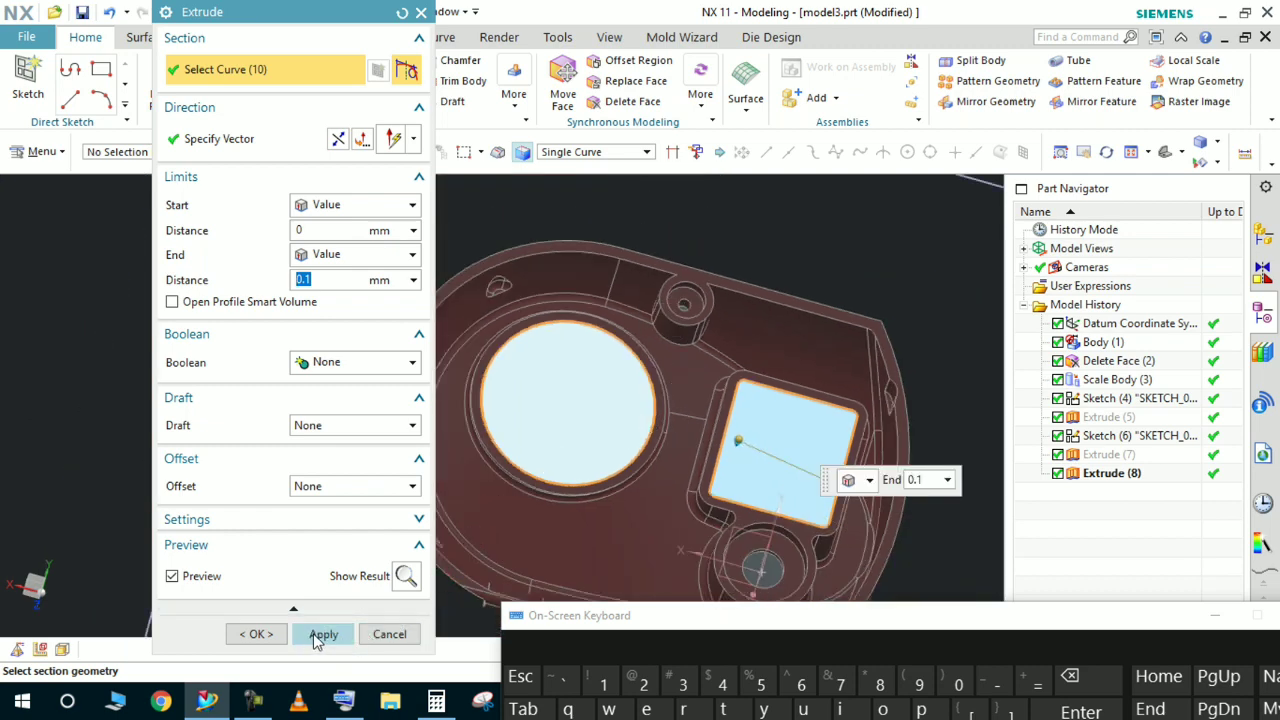
left_click(257, 634)
Try to unite the cover, as target, with the four thin bodies that close its holes
scroll(634, 409, "down", 2)
middle_click_drag(634, 409, 560, 448)
scroll(586, 417, "up", 3)
left_click(280, 81)
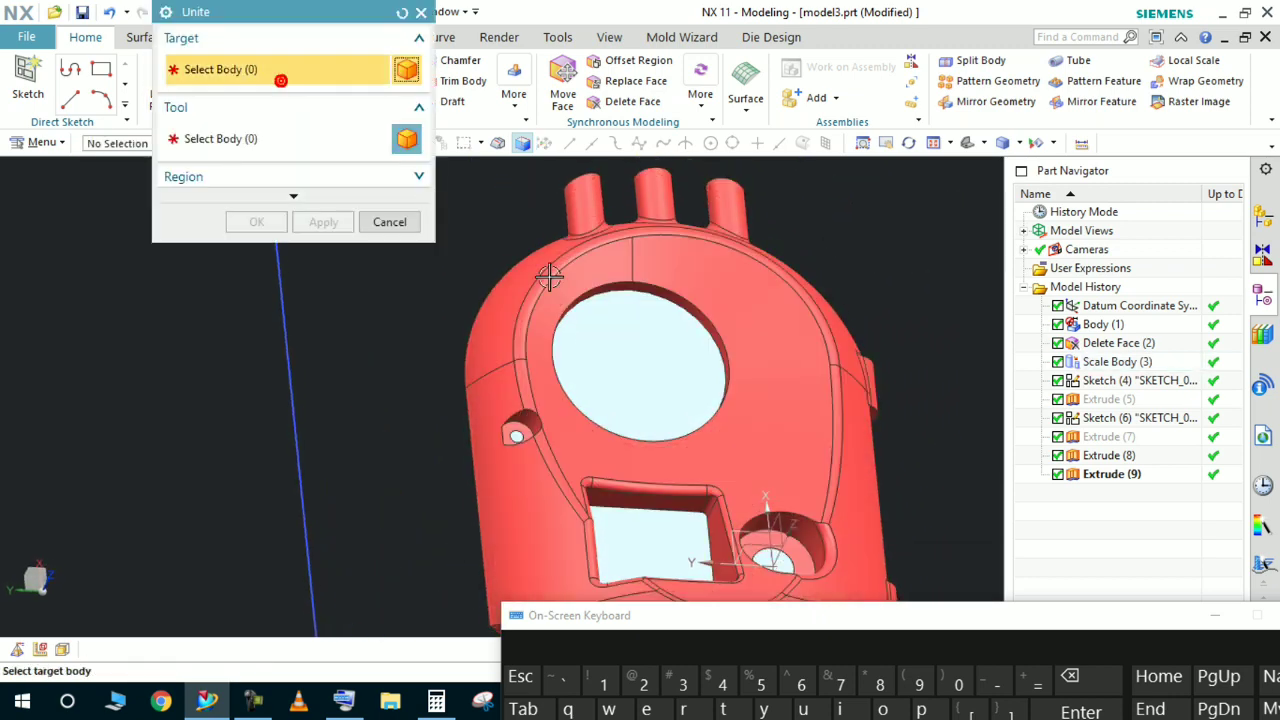
middle_click_drag(639, 372, 623, 346, "shift")
left_click(741, 319)
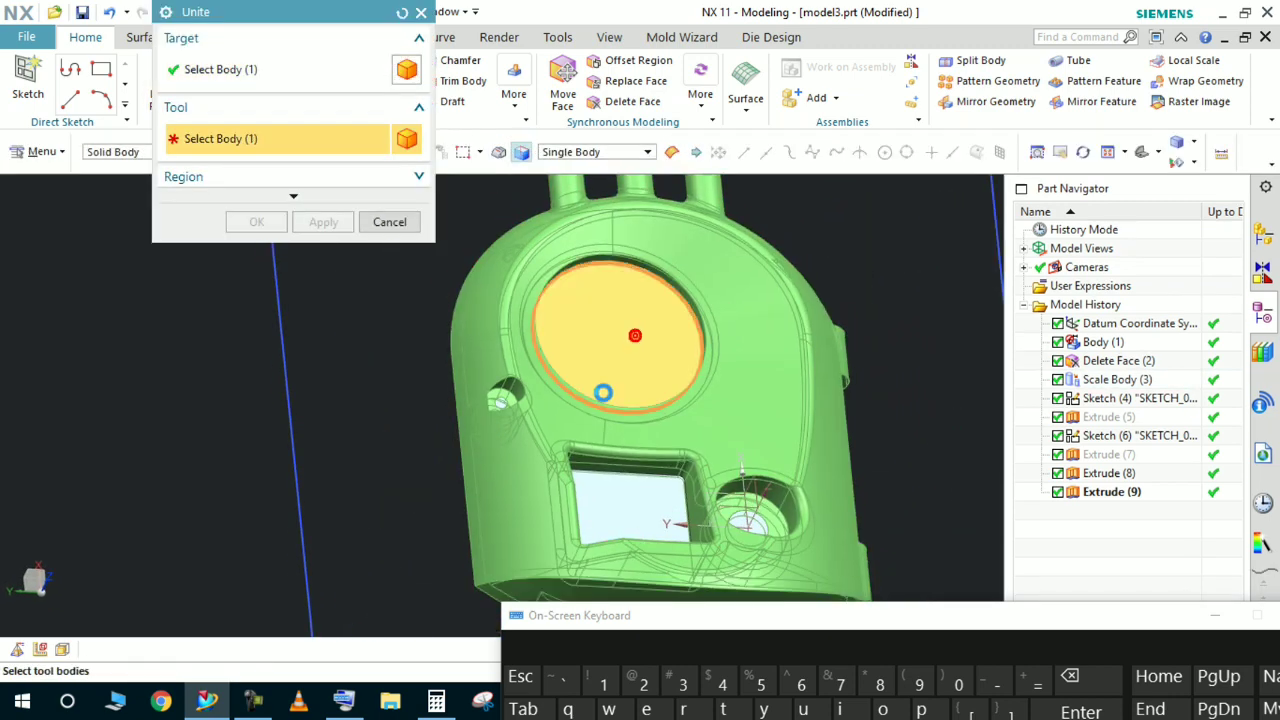
left_click(540, 398)
scroll(483, 402, "up", 4)
scroll(483, 402, "up", 3)
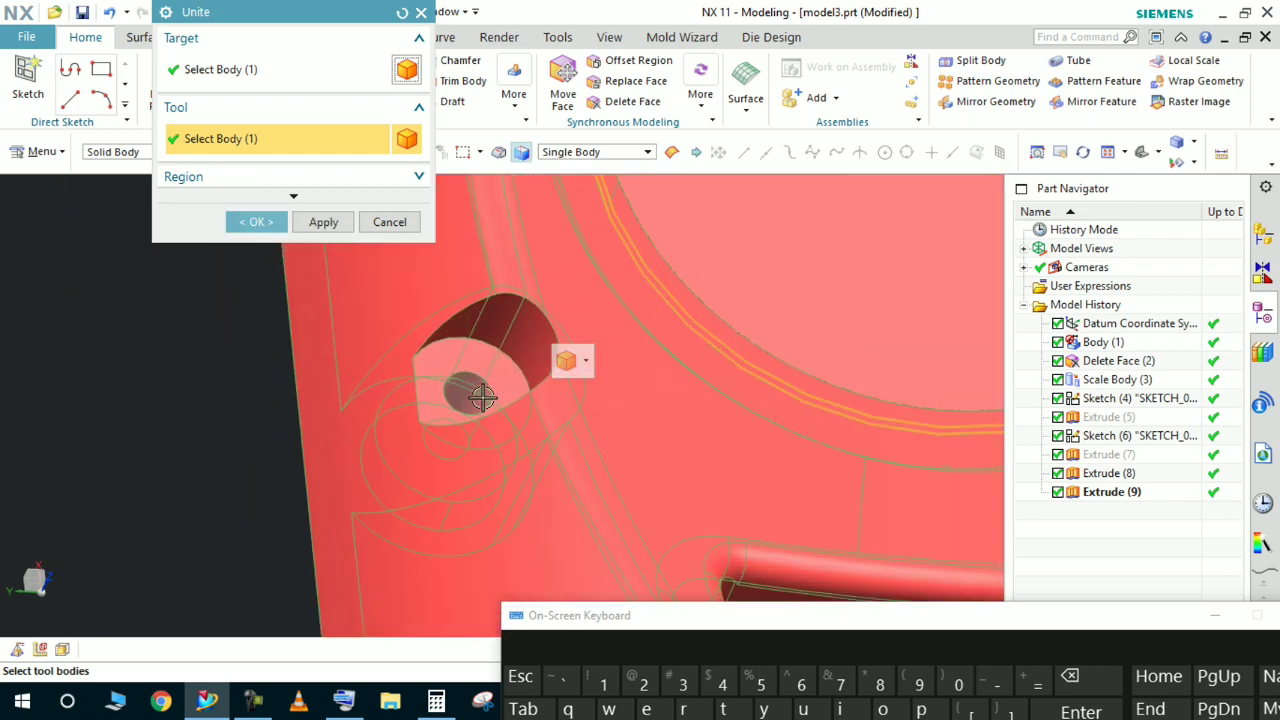
scroll(565, 342, "down", 3)
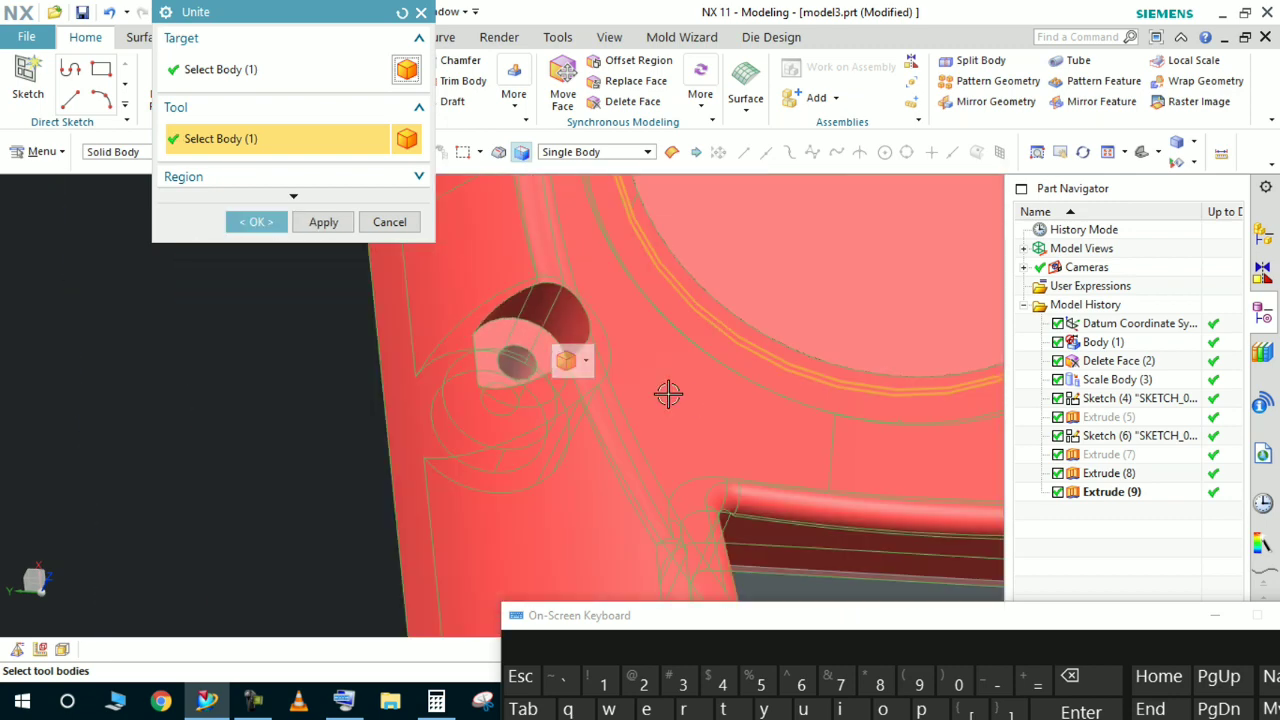
scroll(547, 340, "down", 5)
scroll(547, 340, "down", 5)
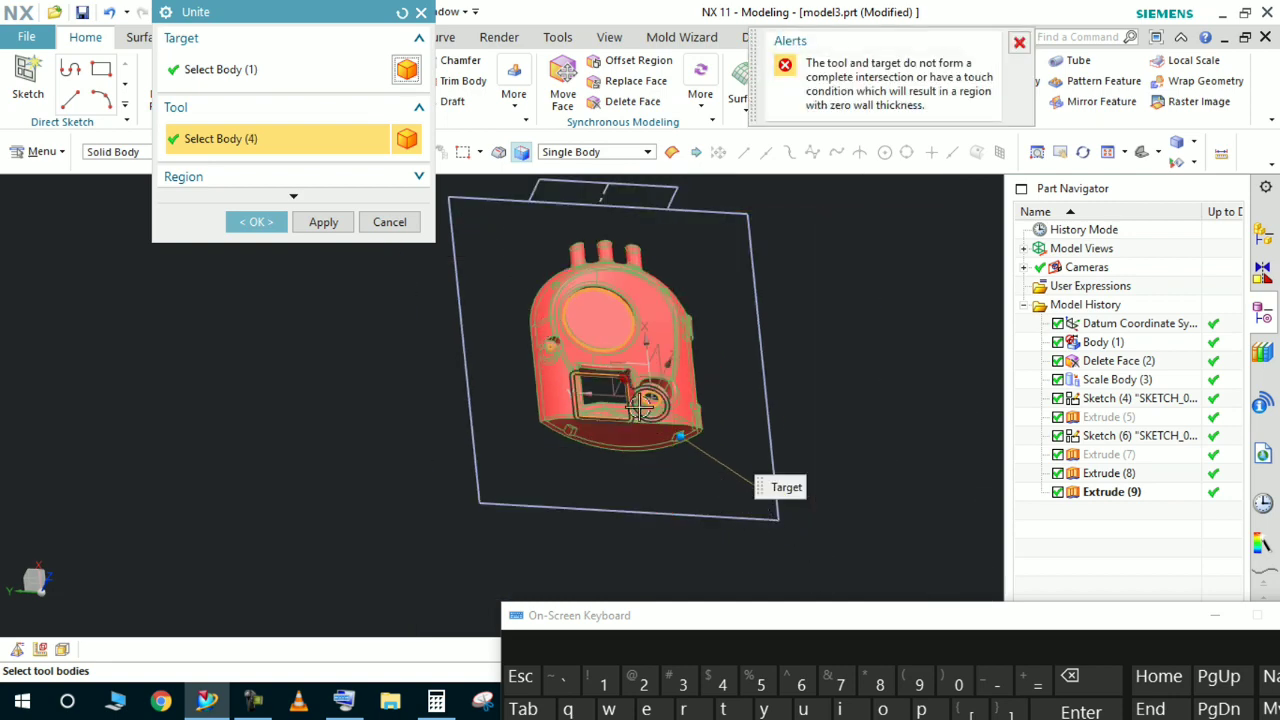
scroll(640, 408, "up", 3)
left_click(385, 222)
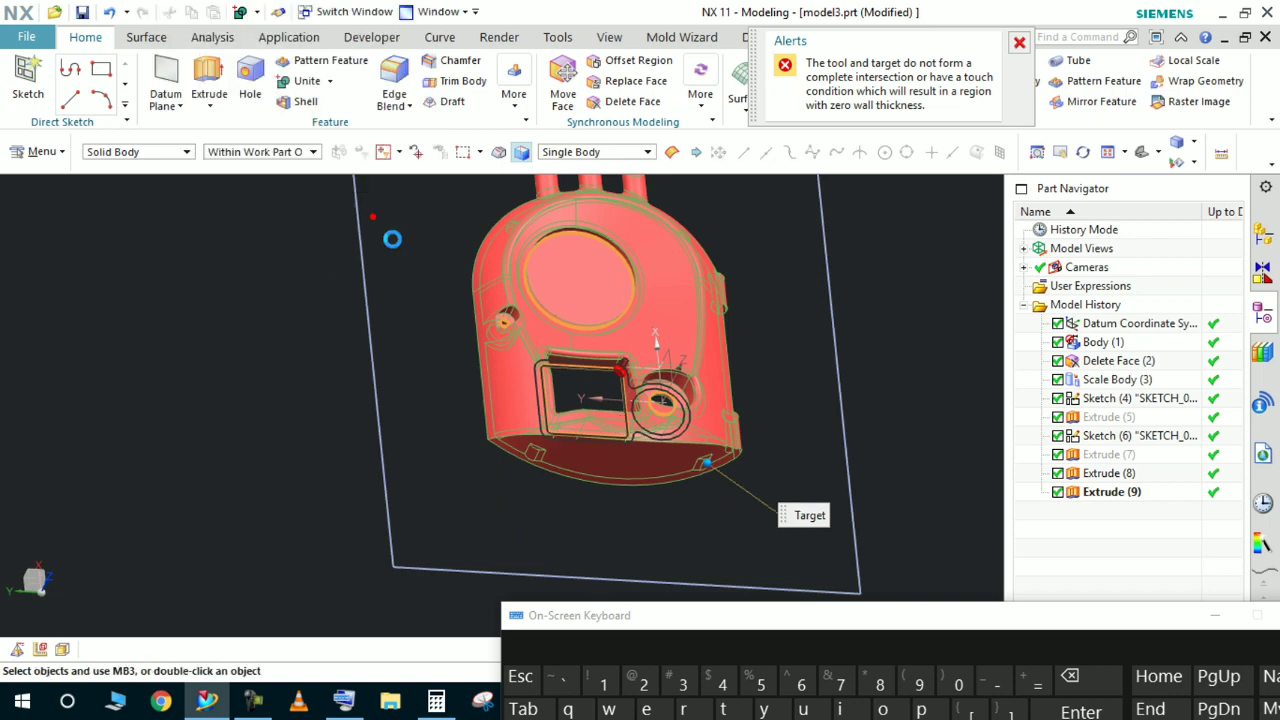
Examine the closed circular, rectangular and screw-hole openings from the inside of the cover
middle_click_drag(523, 443, 640, 300)
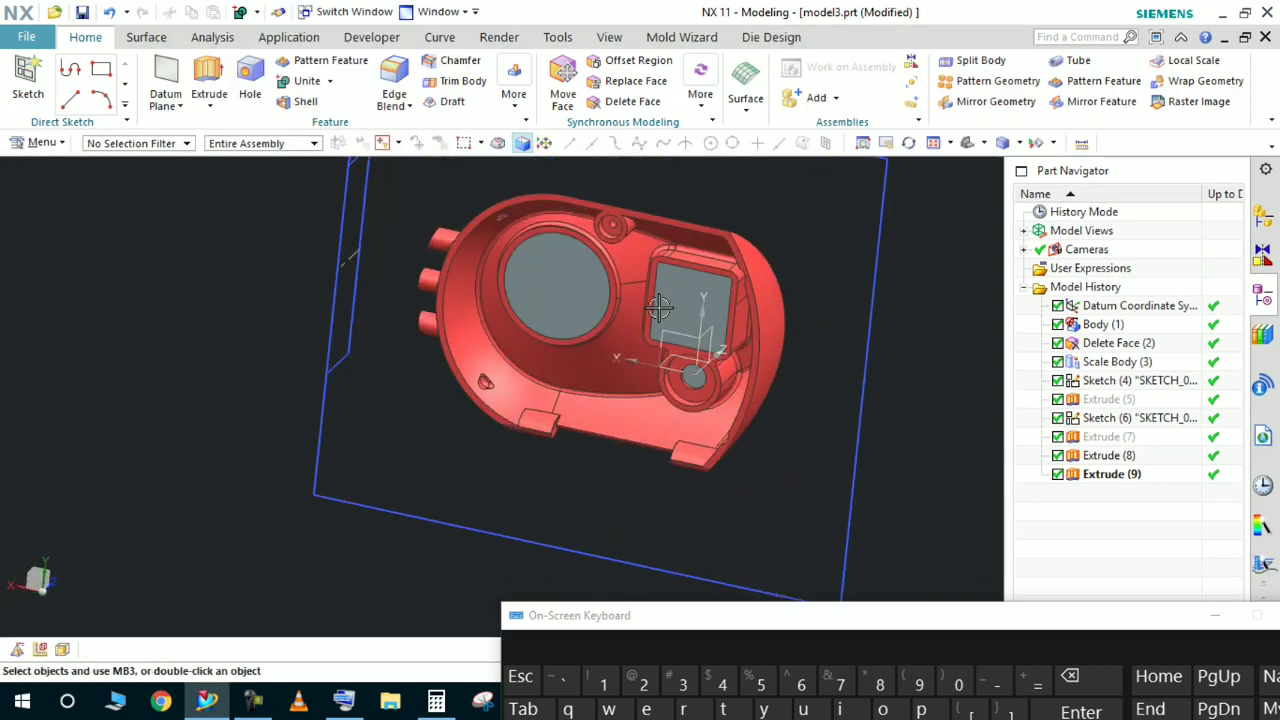
scroll(651, 294, "up", 5)
scroll(594, 214, "up", 5)
scroll(594, 214, "up", 2)
mouse_move(594, 217)
middle_mouse_down()
mouse_move(626, 151)
mouse_move(595, 231)
middle_mouse_up()
scroll(603, 434, "down", 5)
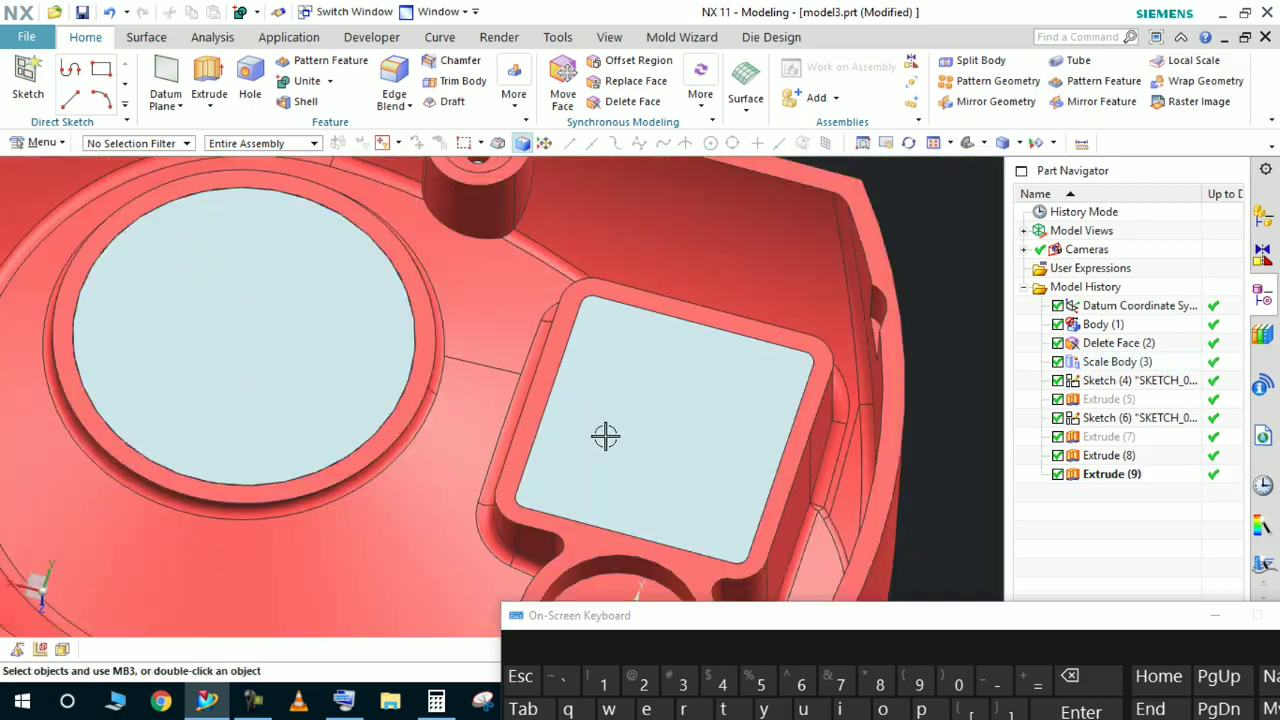
scroll(523, 514, "up", 3)
scroll(471, 486, "up", 2)
scroll(525, 488, "up", 1)
scroll(525, 488, "down", 4)
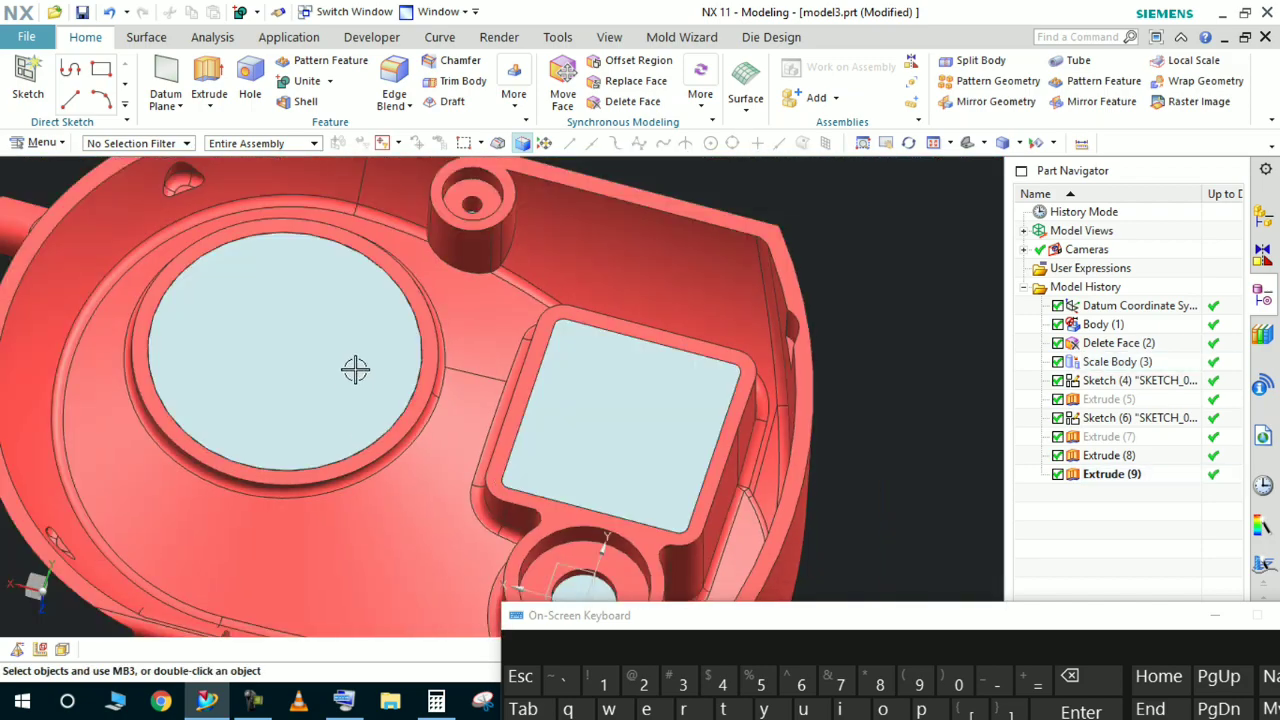
middle_click_drag(511, 431, 497, 434)
scroll(588, 428, "down", 3)
middle_click_drag(612, 444, 623, 323)
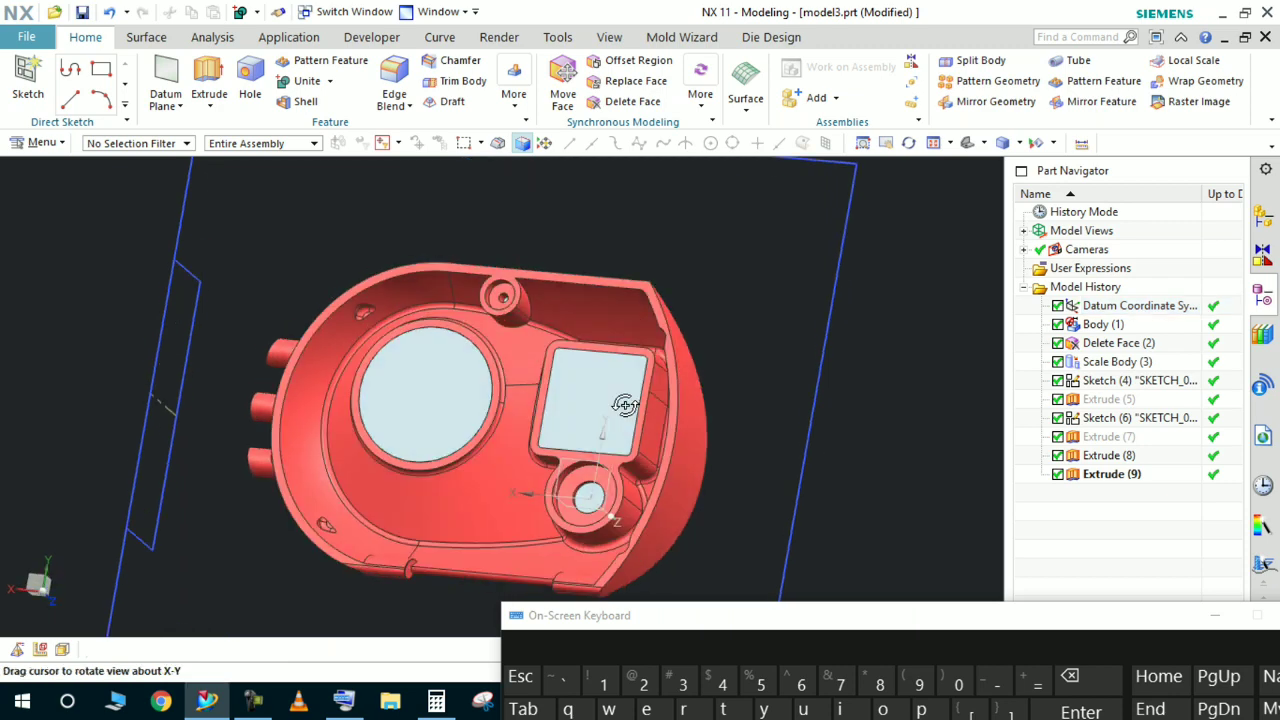
Hide the cover body so the thin bodies closing its holes can be worked on alone
scroll(626, 406, "up", 3)
right_click(658, 424)
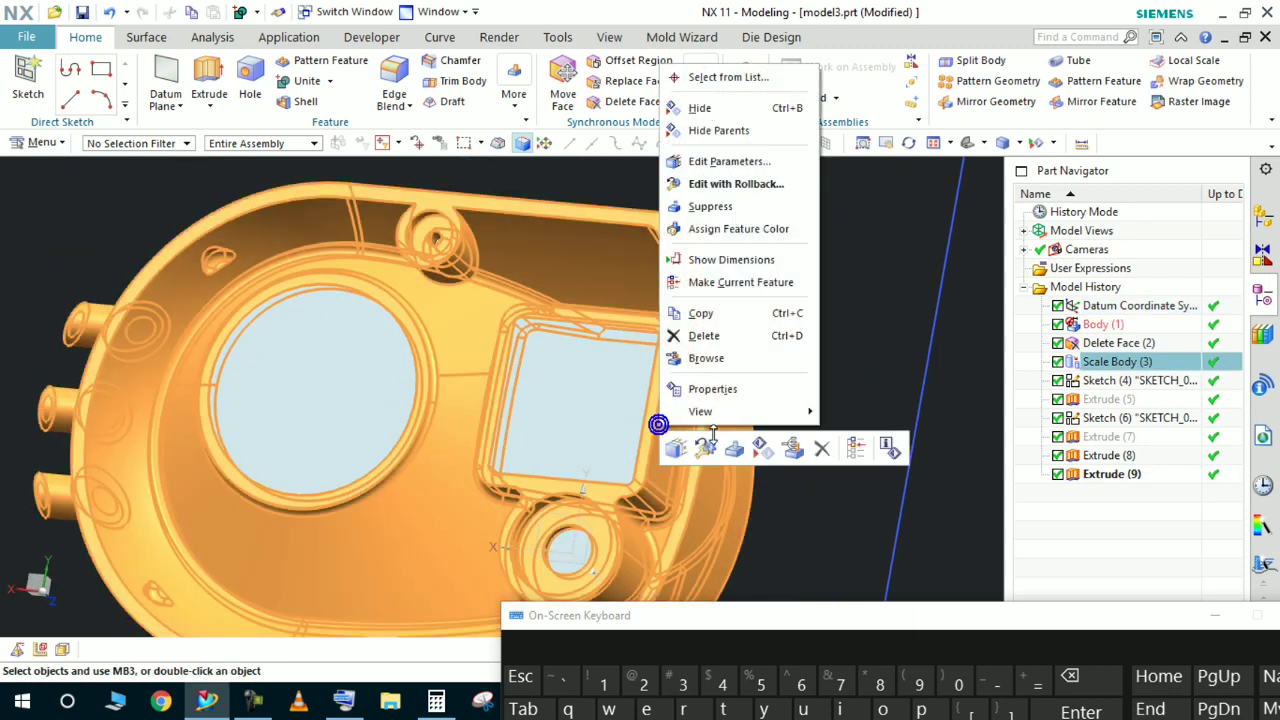
left_click(700, 108)
middle_click_drag(666, 177, 615, 357)
scroll(615, 357, "up", 5)
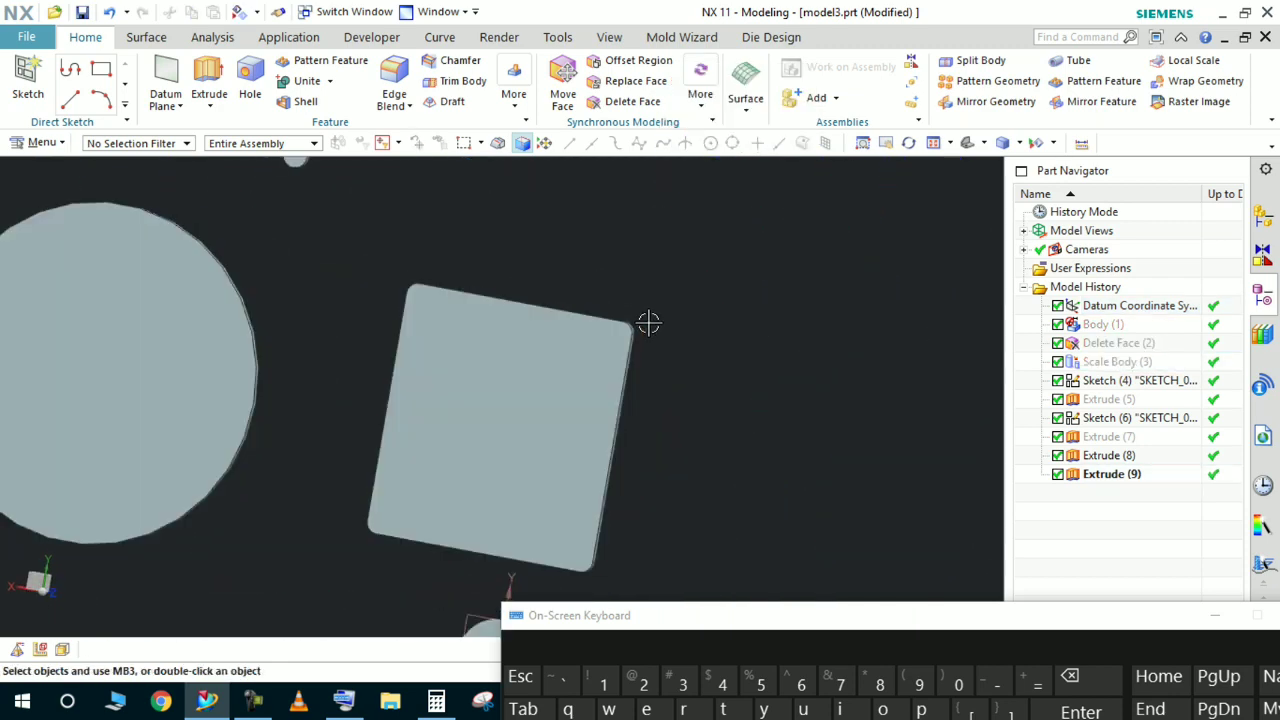
Offset the tangent side faces of the rectangular thin body by 0.10 mm with Offset Region
left_click(620, 62)
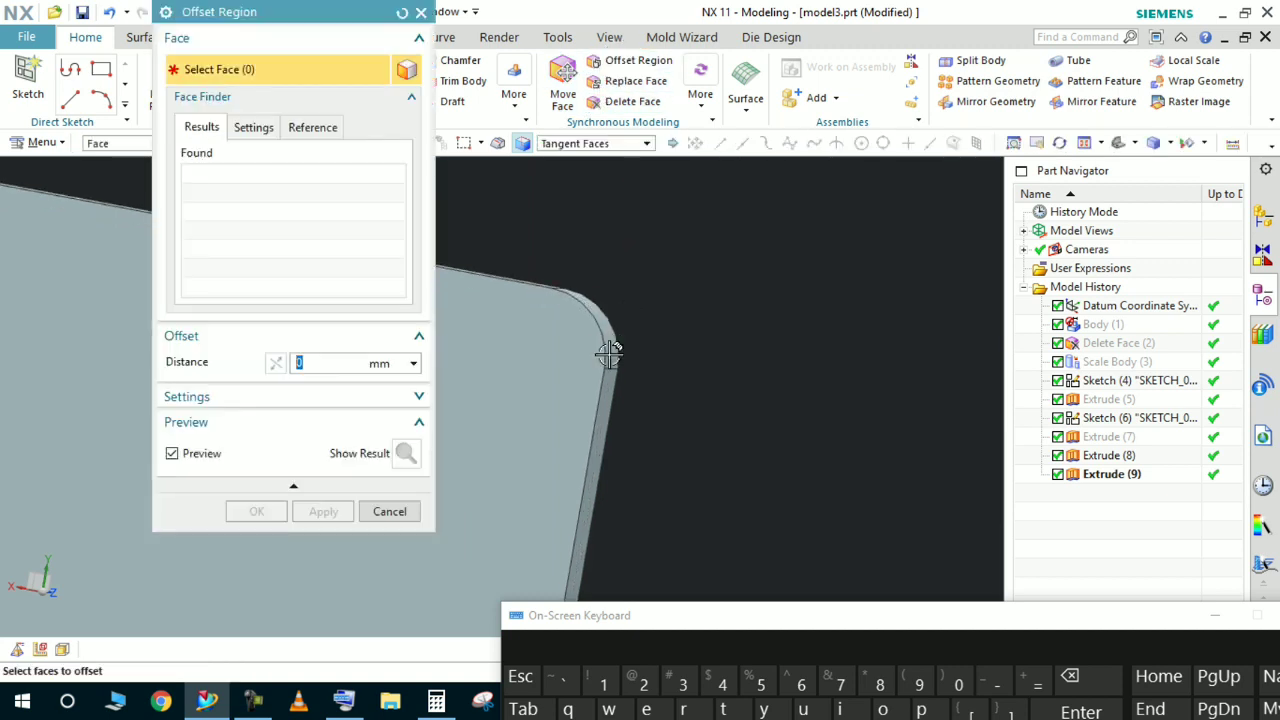
left_click(604, 338)
scroll(726, 343, "down", 3)
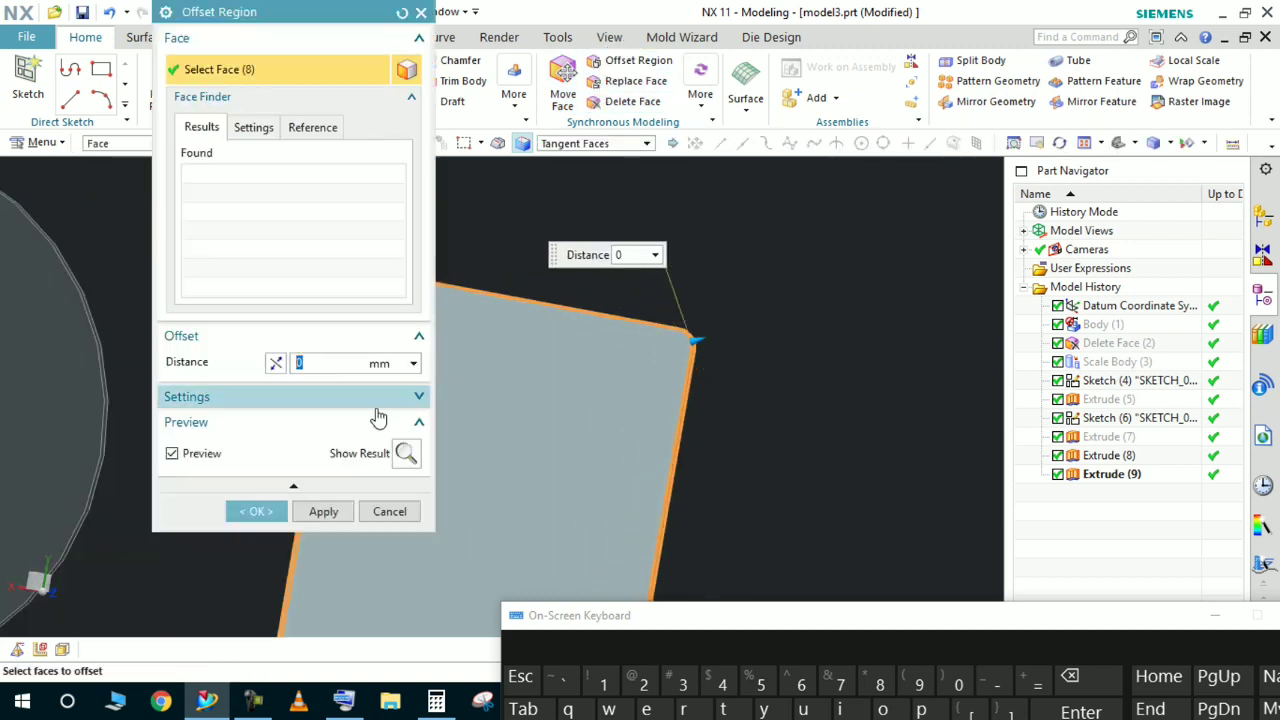
left_click_drag(754, 618, 496, 245)
left_click(686, 406)
left_click(339, 312)
left_click_drag(374, 264, 427, 695)
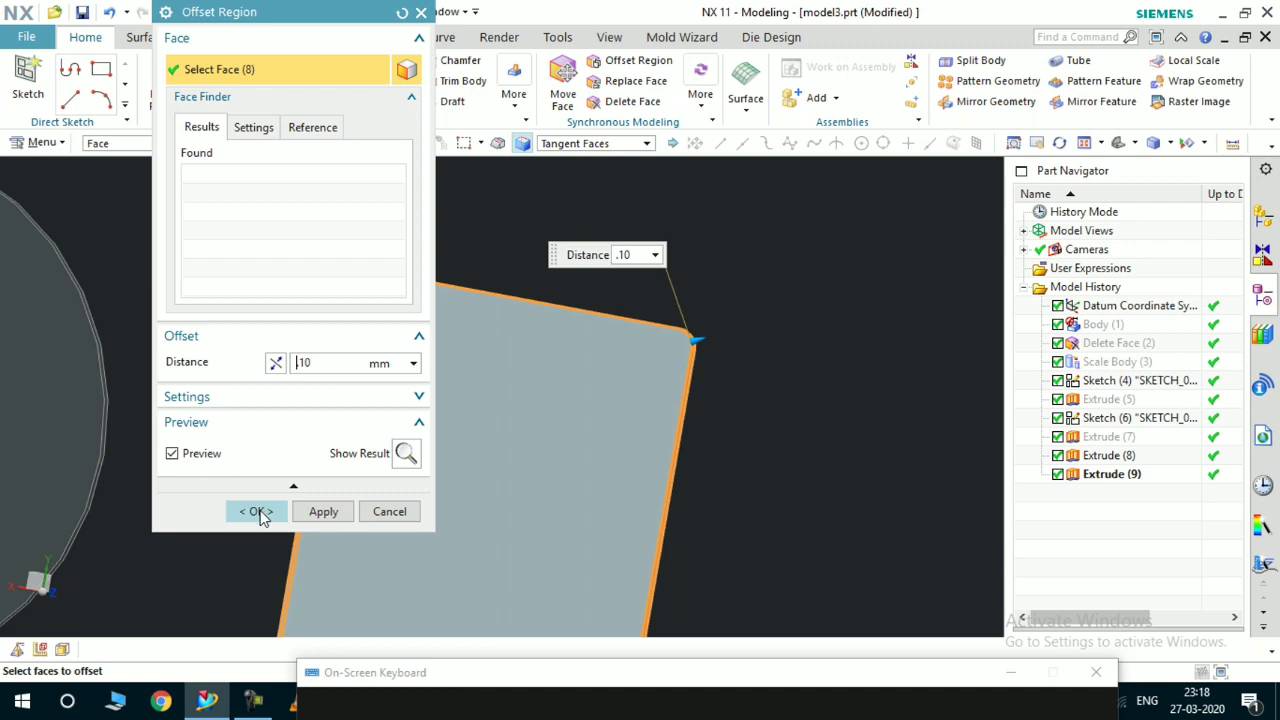
left_click(258, 511)
Swap the shown and hidden objects and hide both mold blocks and the cover
scroll(600, 414, "down", 5)
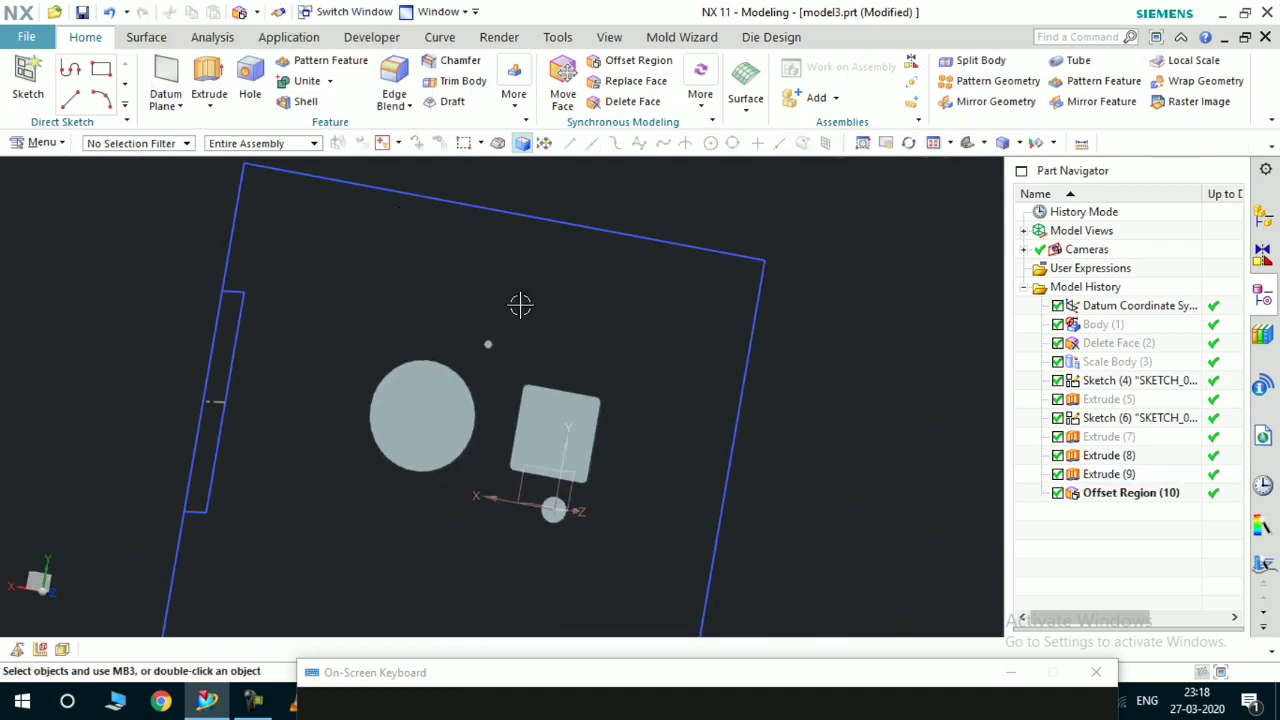
key("ctrl+shift+b")
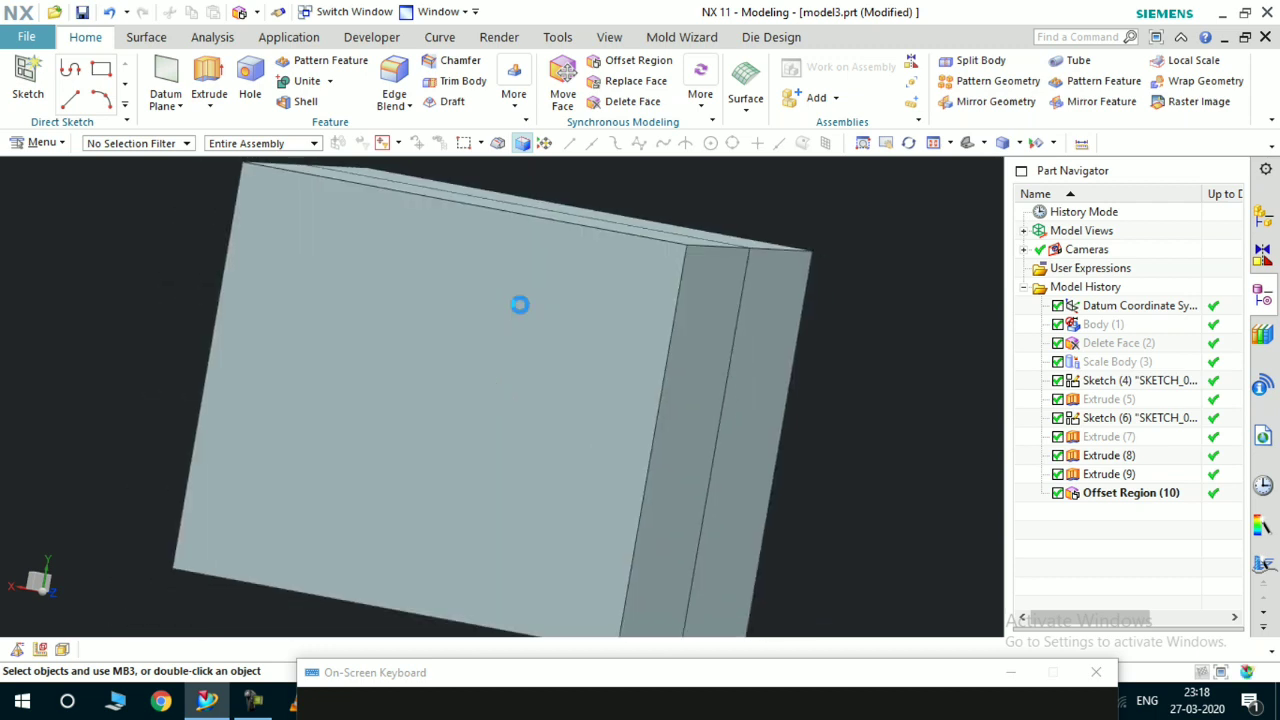
key("ctrl+shift+i")
left_click(589, 363)
left_click(588, 363)
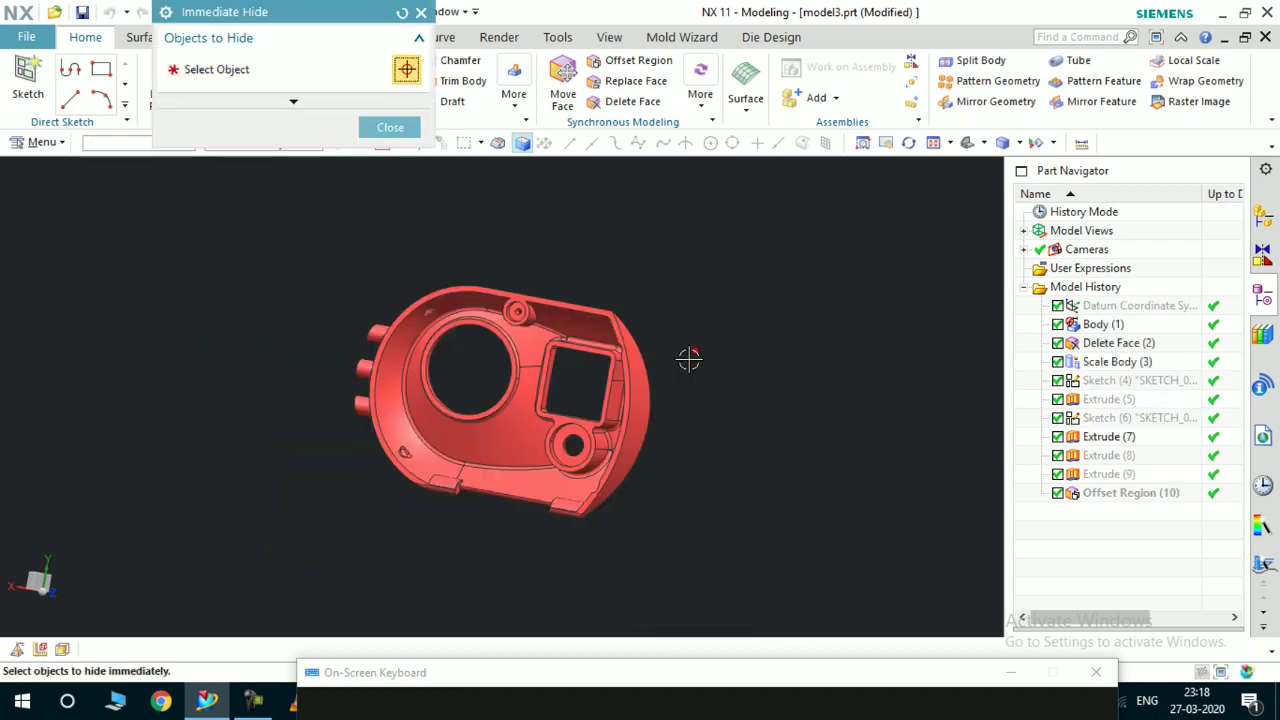
left_click(580, 306)
left_click(390, 127)
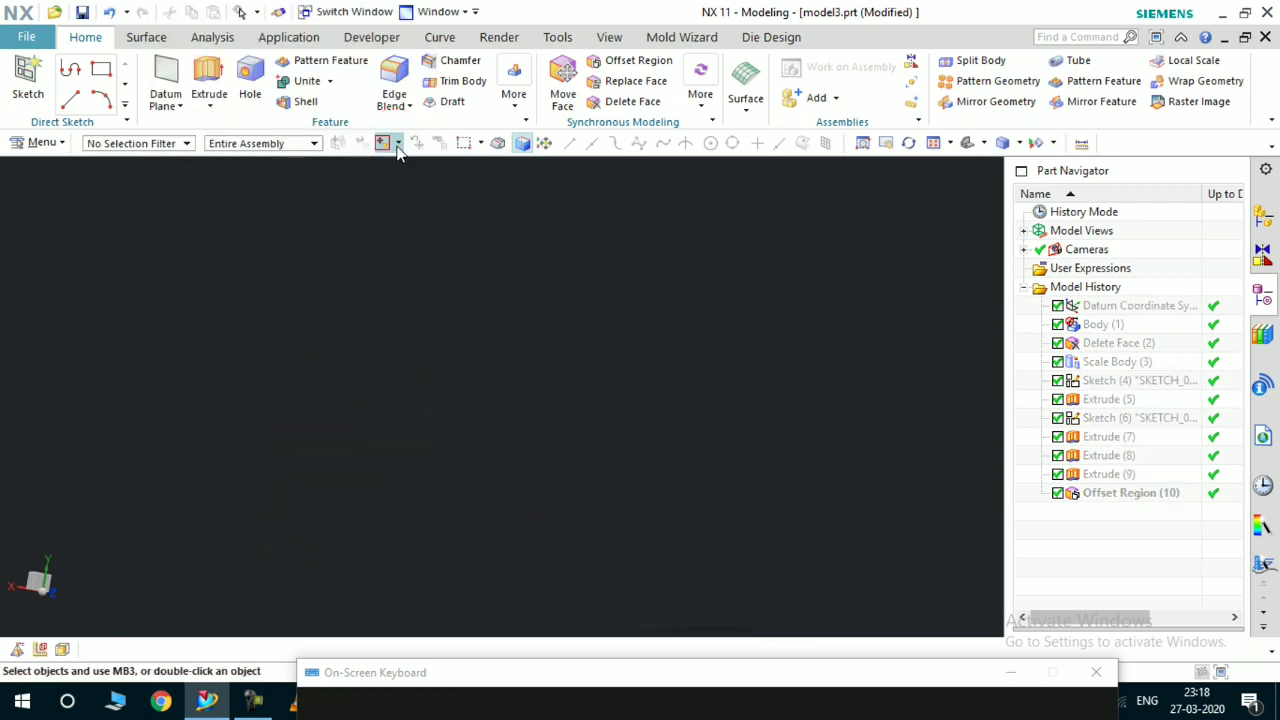
Show all objects again and hide only the two mold blocks around the cover
key("ctrl+shift+u")
key("ctrl+shift+i")
left_click(534, 289)
left_click(754, 311)
scroll(501, 381, "up", 2)
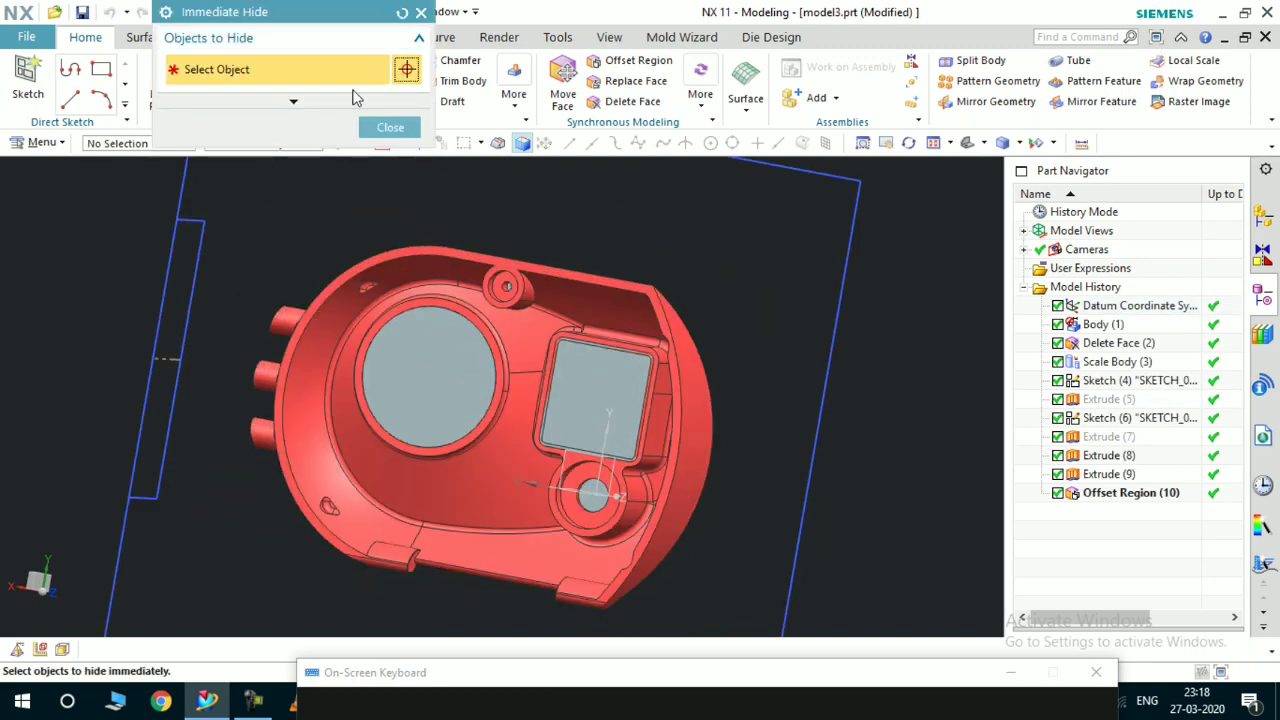
left_click(390, 127)
scroll(61, 162, "down", 4)
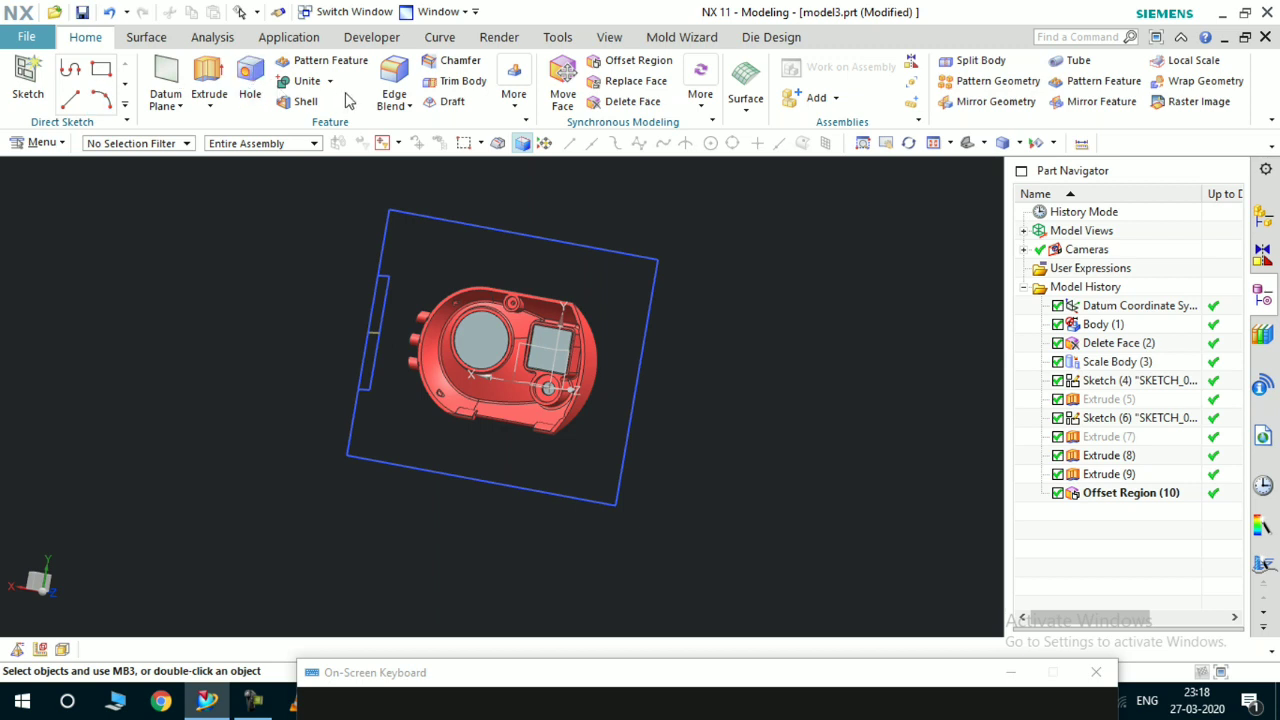
Unite the cover, as target, with the four thin bodies that close its holes, and inspect the joined part
left_click(308, 84)
left_click(518, 313)
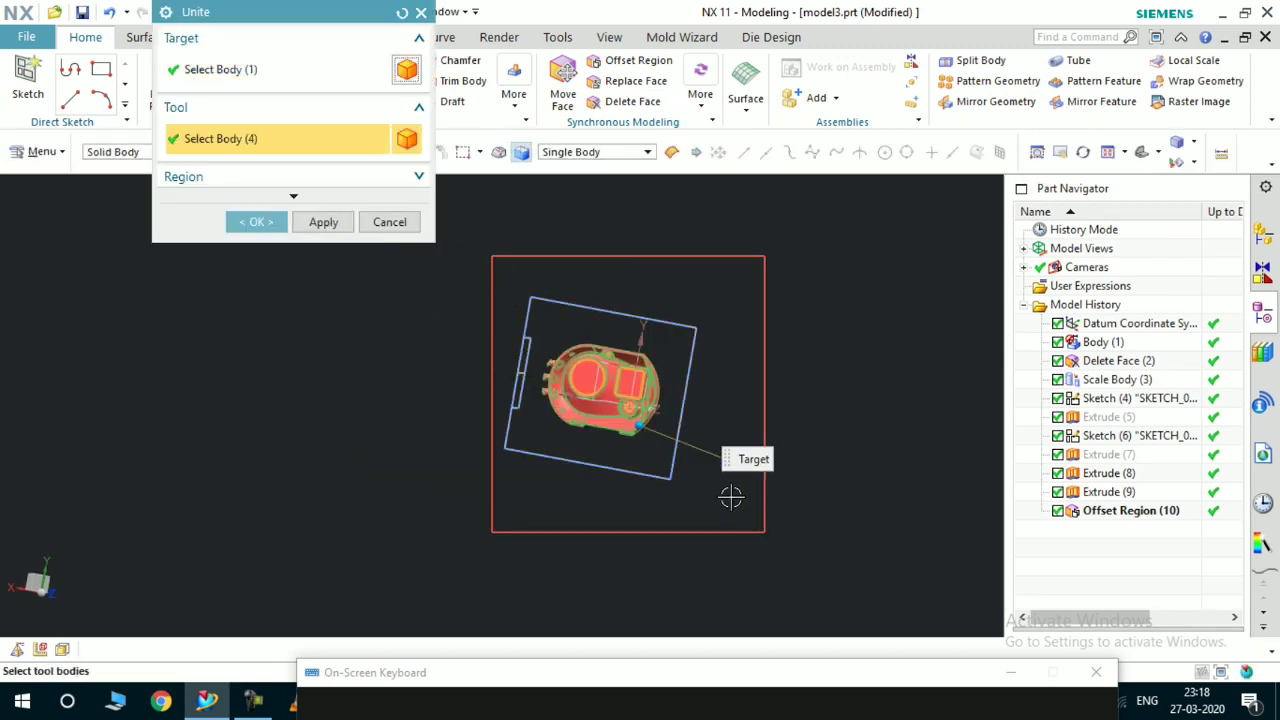
left_click(258, 222)
scroll(654, 374, "up", 5)
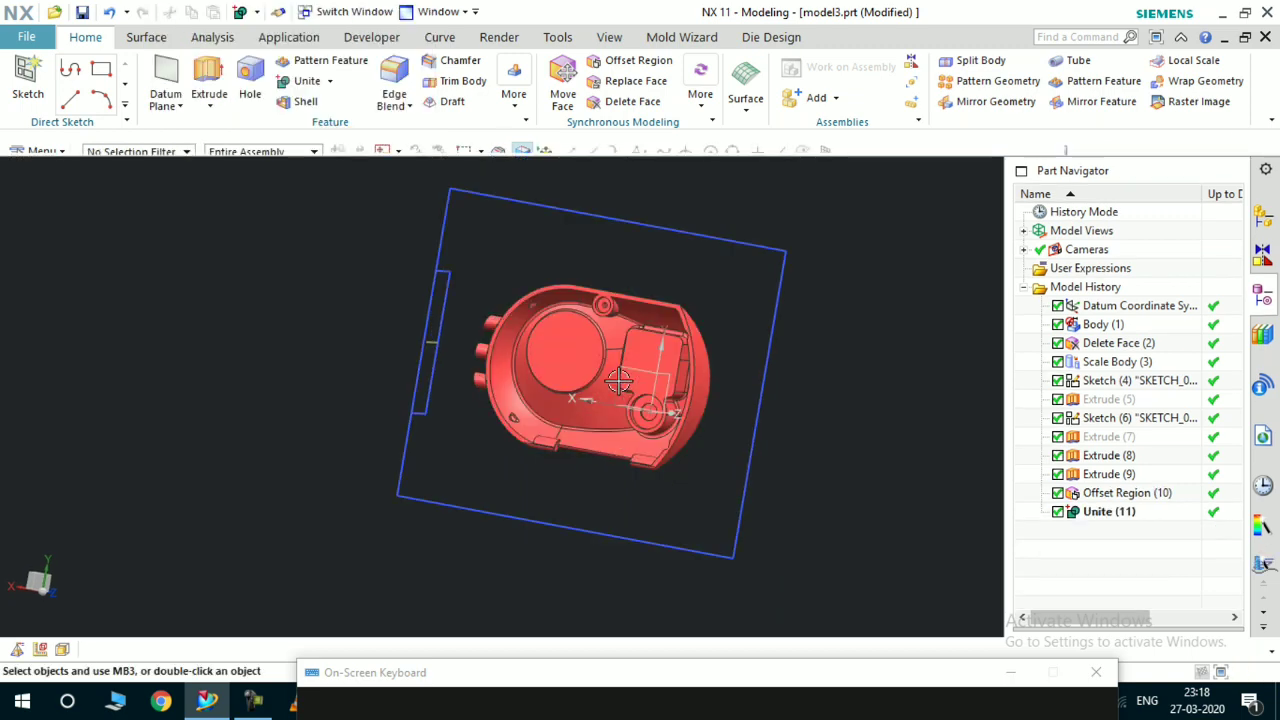
middle_click_drag(654, 374, 570, 397)
scroll(536, 387, "down", 4)
scroll(577, 437, "up", 4)
scroll(507, 380, "up", 3)
scroll(538, 375, "down", 5)
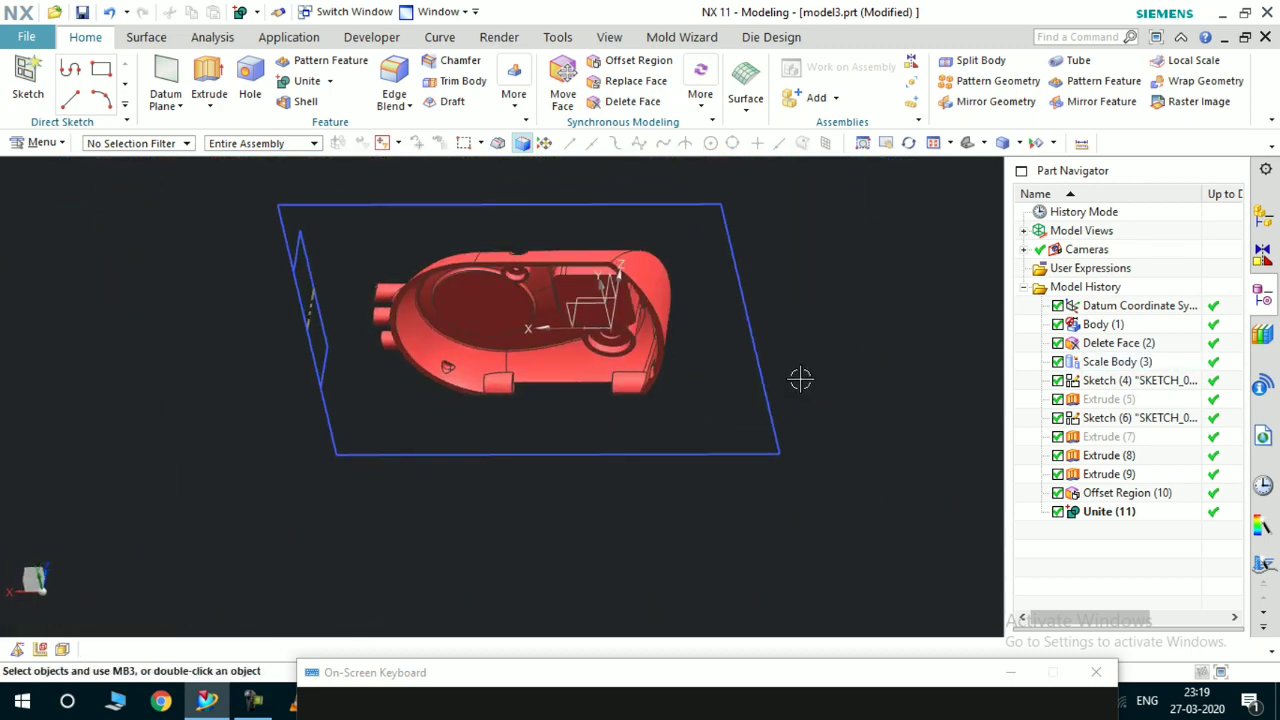
Adjust the visibility so the cover is displayed with the upper mold block while the lower block is hidden
key("ctrl+shift+b")
middle_click_drag(786, 464, 591, 521)
key("ctrl+shift+i")
left_click(581, 290)
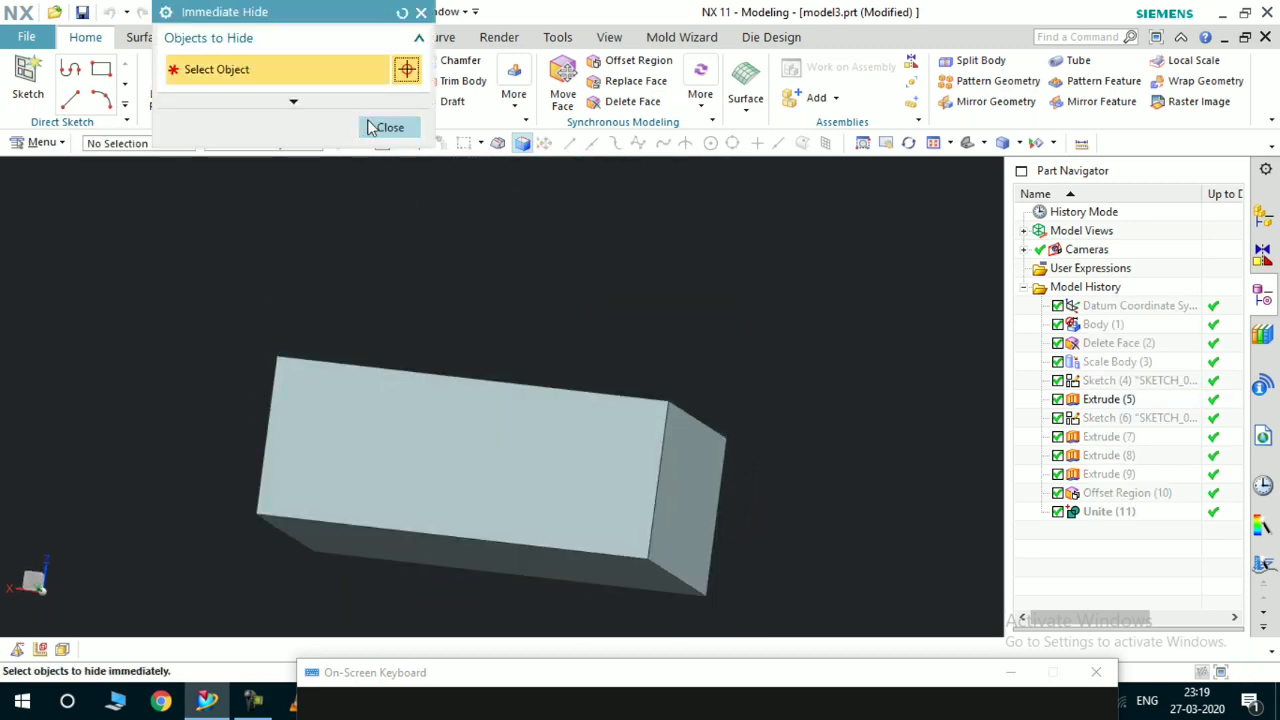
left_click(372, 127)
key("ctrl+shift+v")
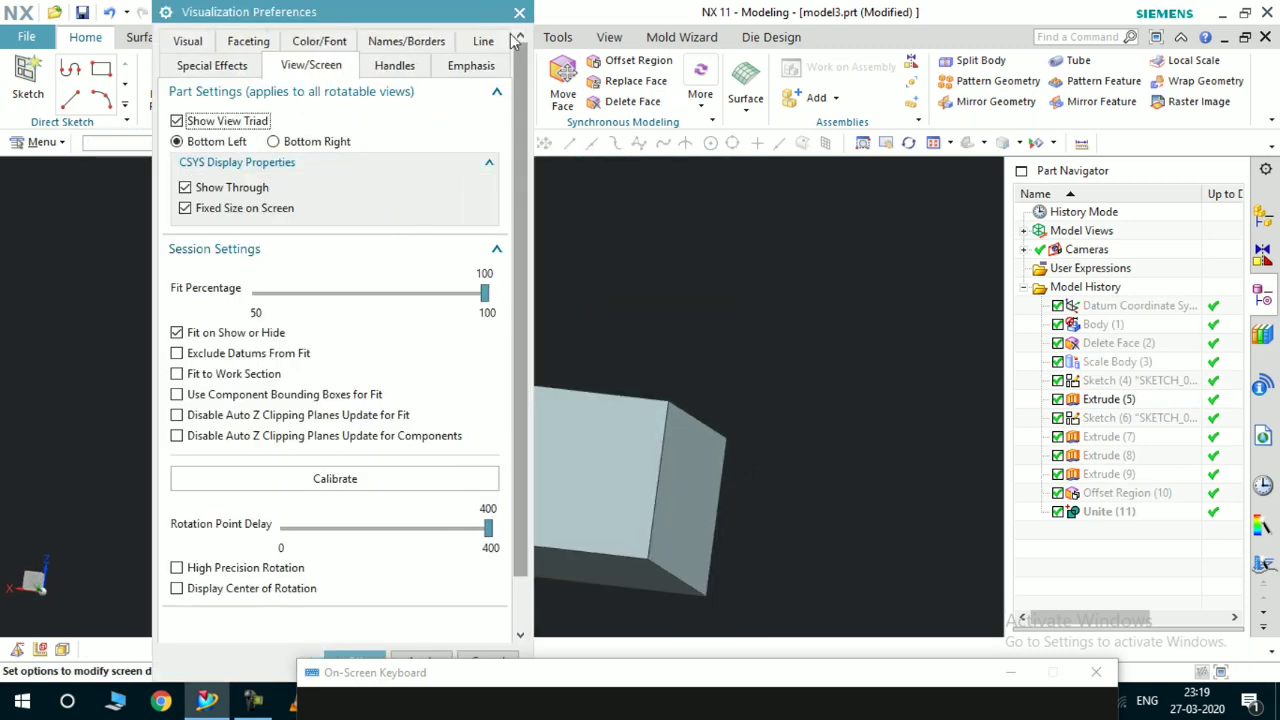
left_click(521, 12)
key("ctrl+shift+b")
Subtract the cover from the upper mold block, keeping the cover as the tool body
middle_click_drag(594, 323, 601, 256)
scroll(517, 316, "down", 4)
middle_click_drag(516, 320, 301, 268)
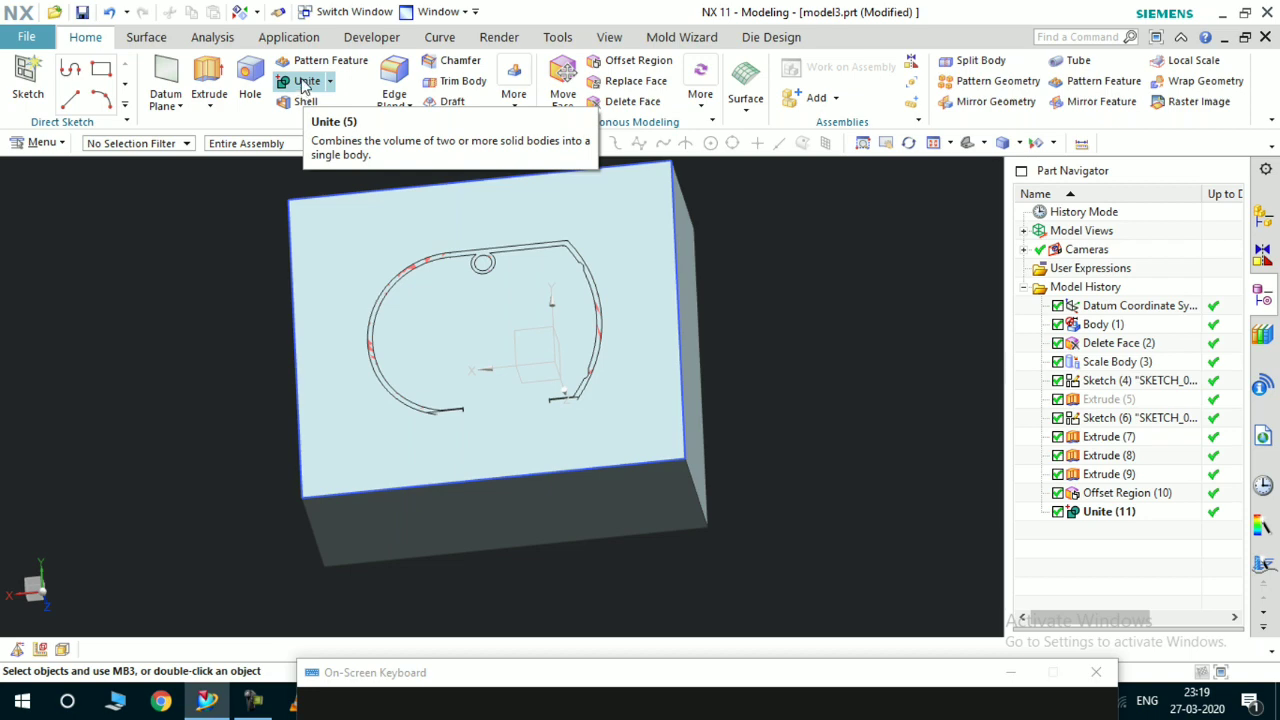
left_click(329, 81)
left_click(318, 125)
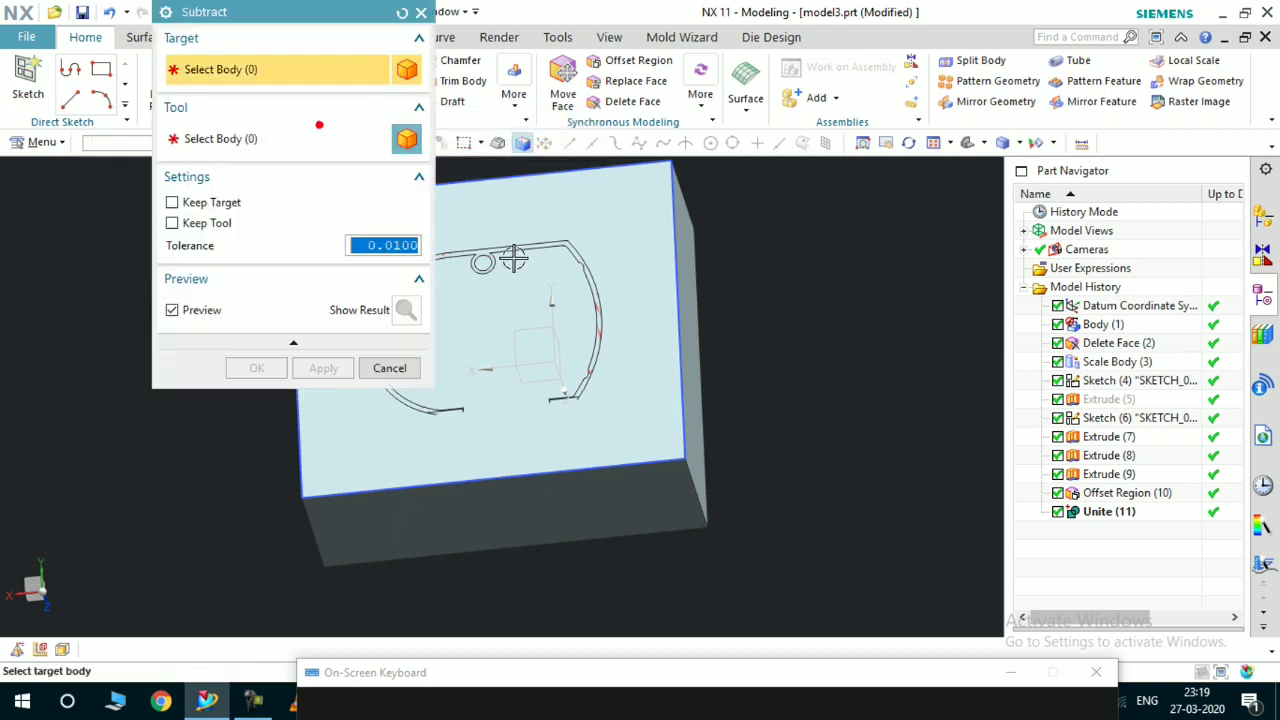
left_click(563, 207)
scroll(486, 251, "up", 3)
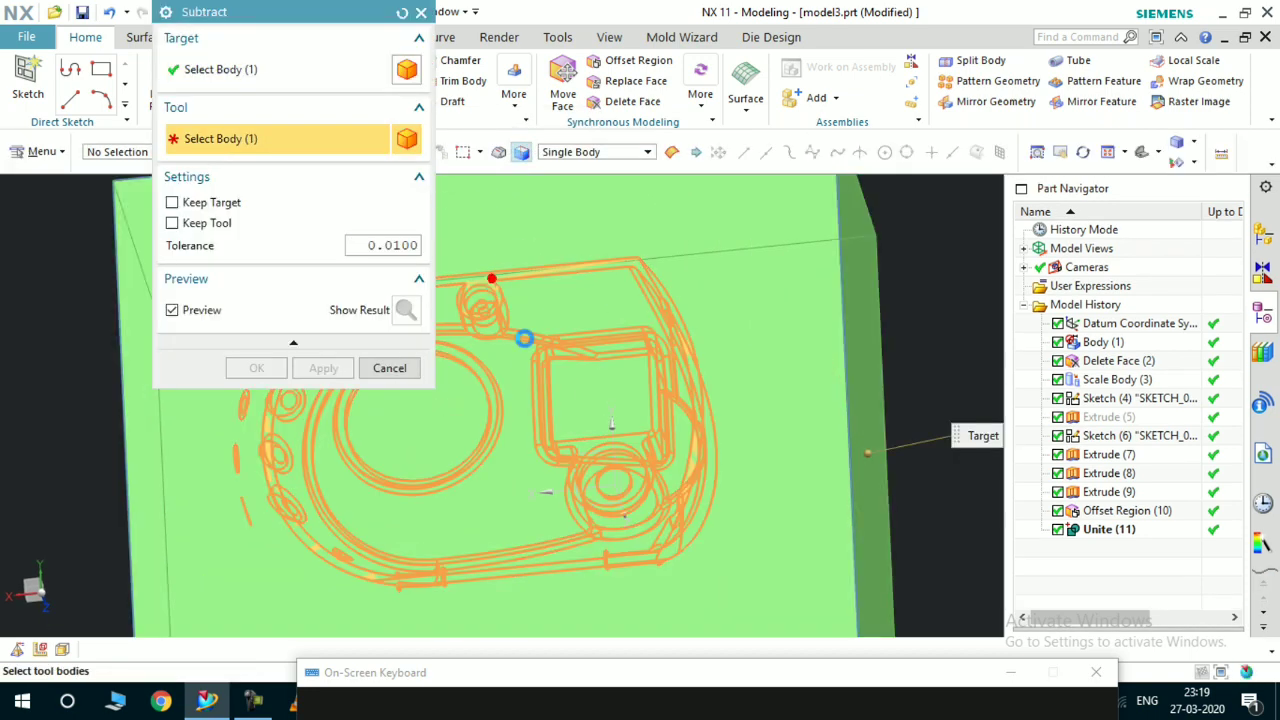
middle_click(187, 224)
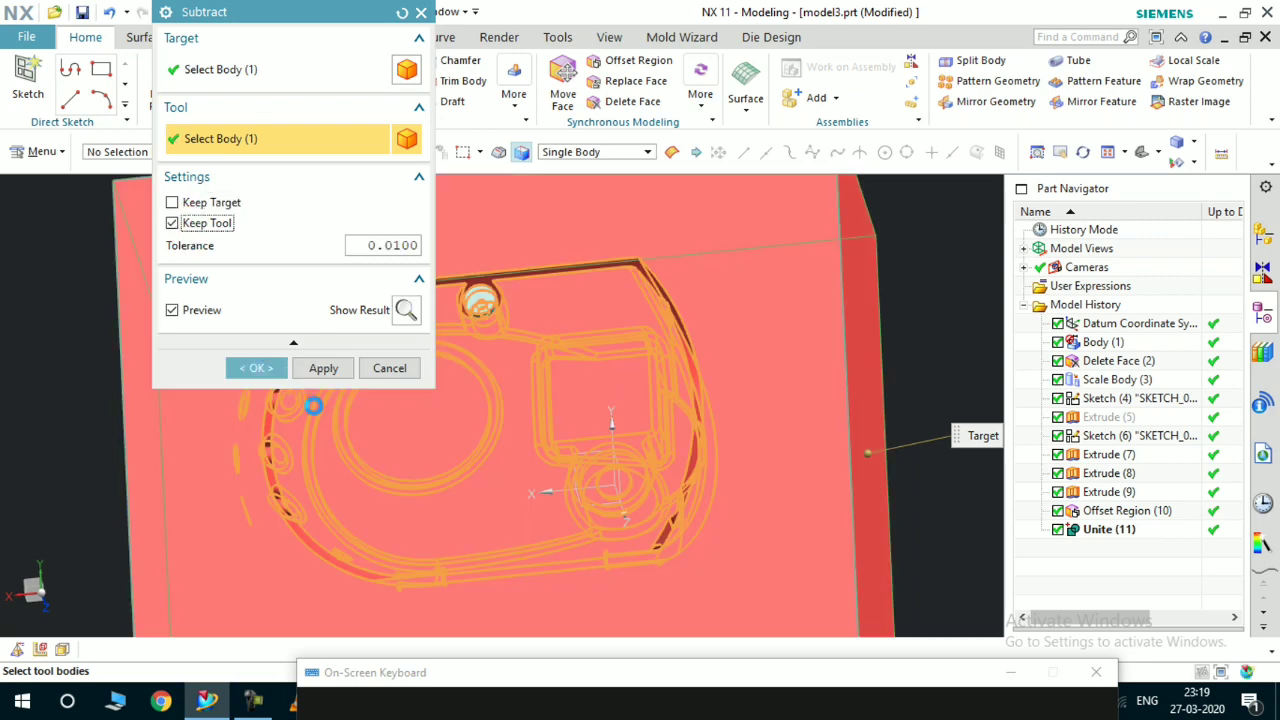
left_click(240, 368)
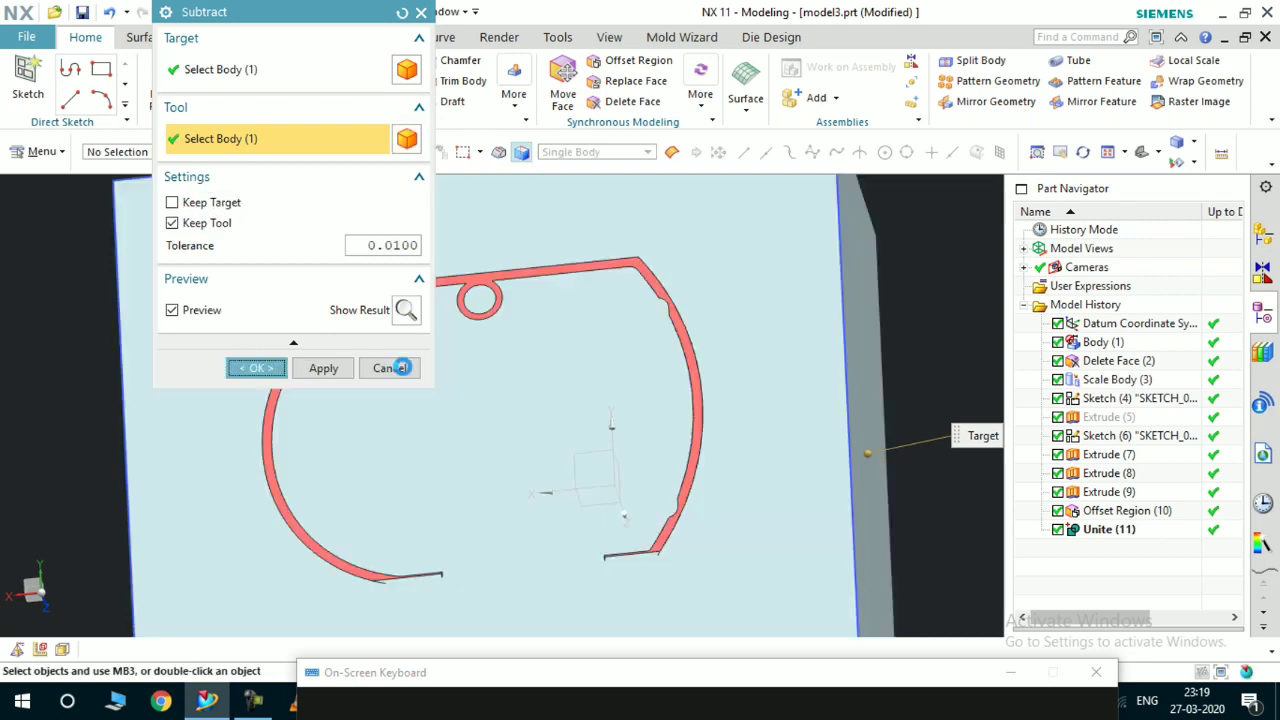
scroll(517, 347, "down", 3)
scroll(508, 340, "up", 3)
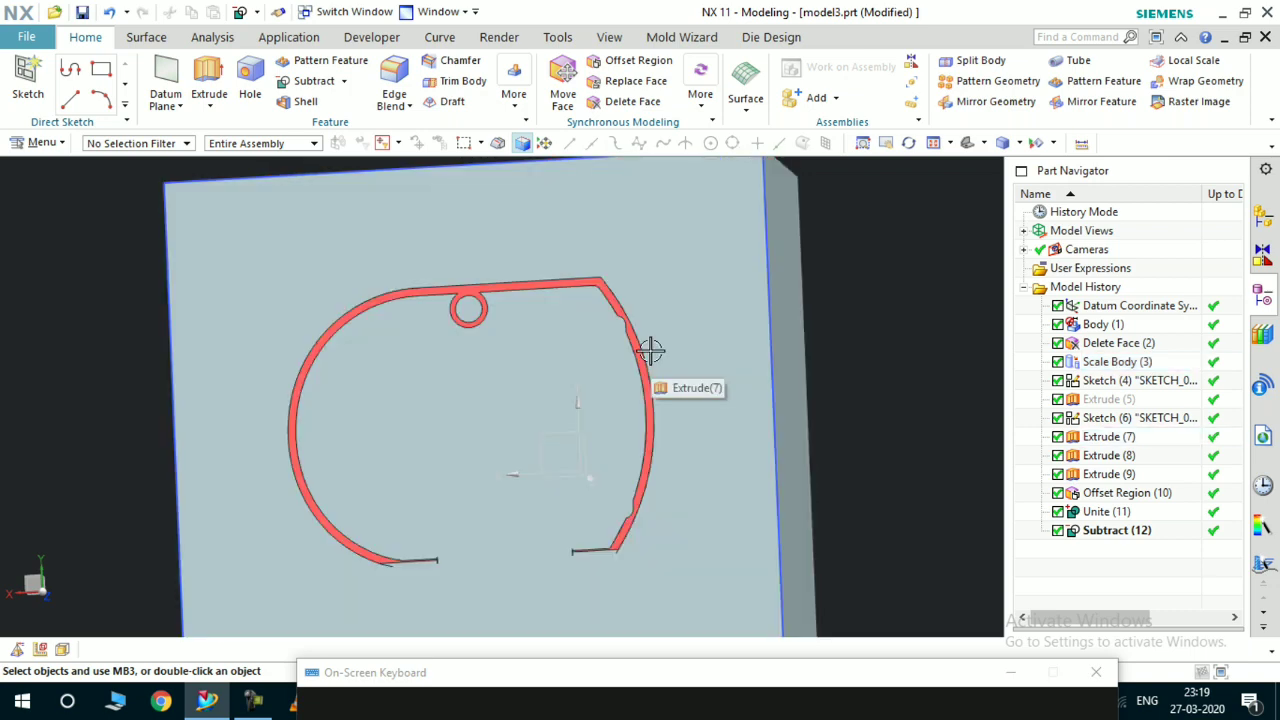
Hide the cover and examine the cavity cut into the upper mold block
key("ctrl+shift+i")
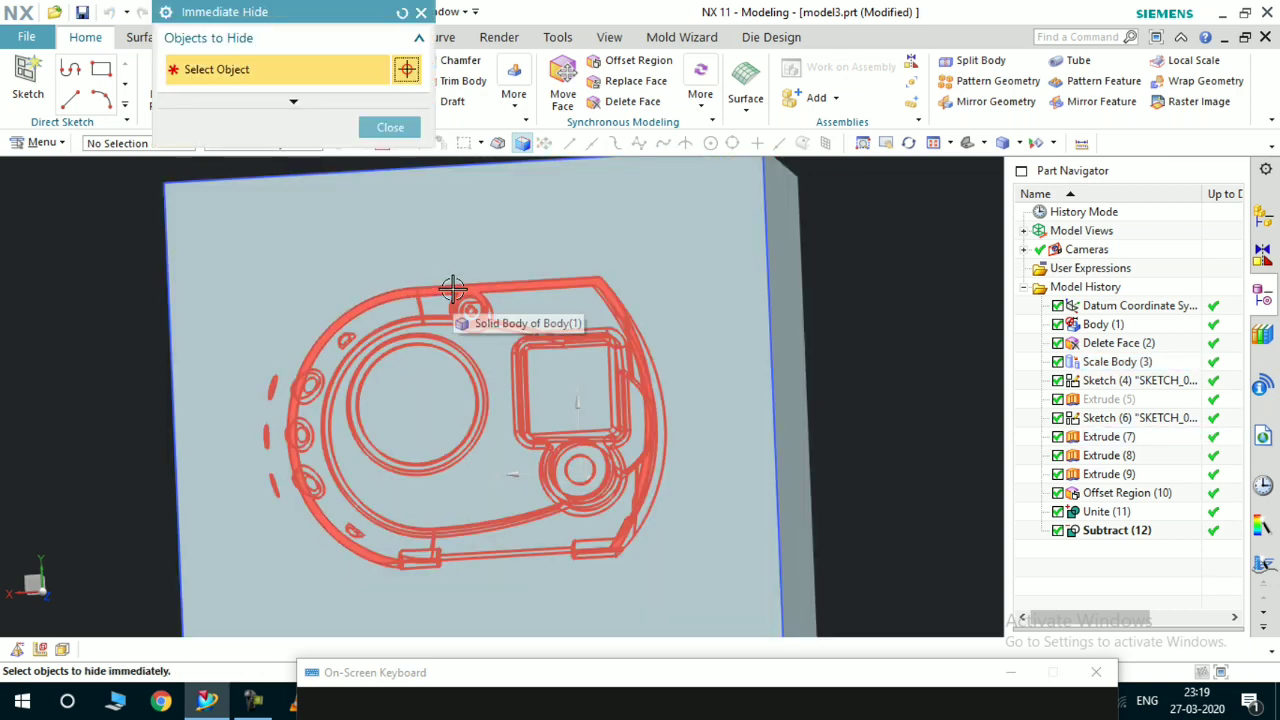
left_click(452, 289)
middle_click_drag(452, 289, 547, 354)
middle_click_drag(557, 319, 534, 322)
mouse_move(503, 385)
middle_mouse_down()
mouse_move(437, 400)
mouse_move(437, 467)
mouse_move(443, 426)
mouse_move(511, 437)
middle_mouse_up()
scroll(517, 486, "up", 5)
middle_click_drag(529, 501, 484, 322)
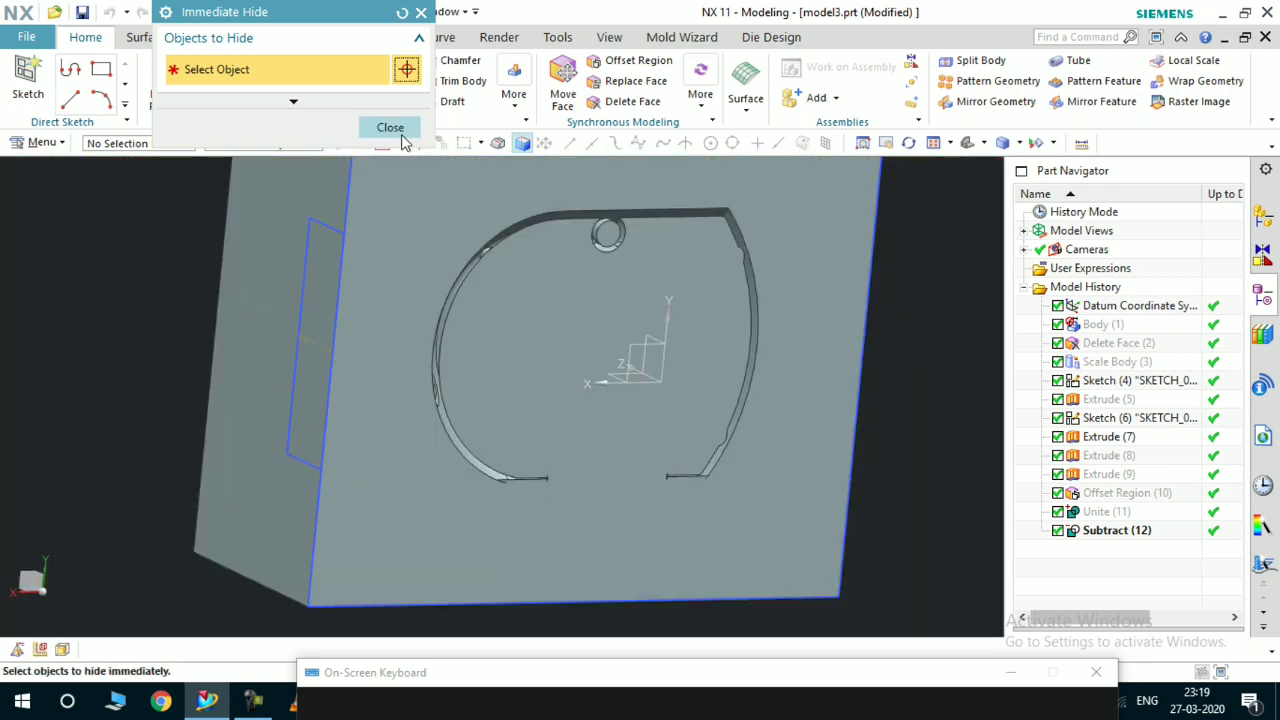
left_click(400, 132)
Swap the shown and hidden objects and hide the lower mold block, leaving only the cover displayed
middle_click_drag(614, 371, 489, 462)
key("ctrl+shift+b")
scroll(569, 423, "up", 2)
middle_click_drag(569, 423, 400, 383)
scroll(488, 415, "up", 3)
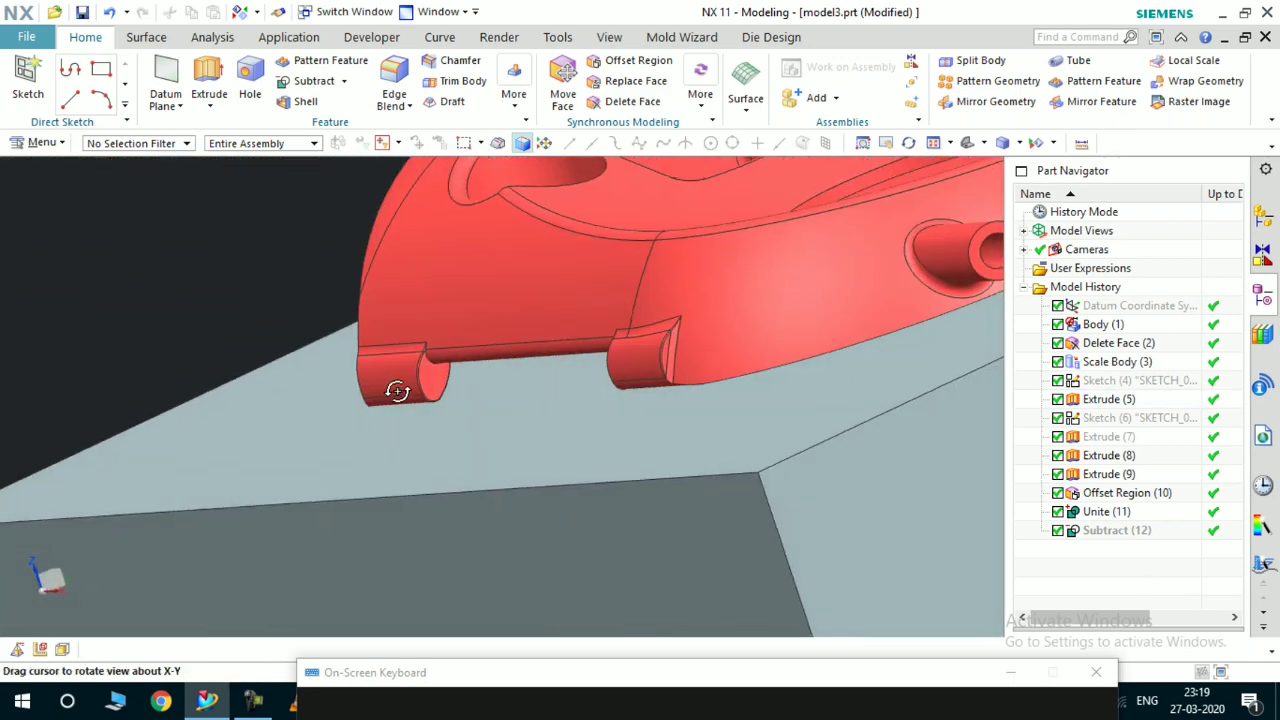
scroll(475, 429, "down", 3)
key("ctrl+shift+i")
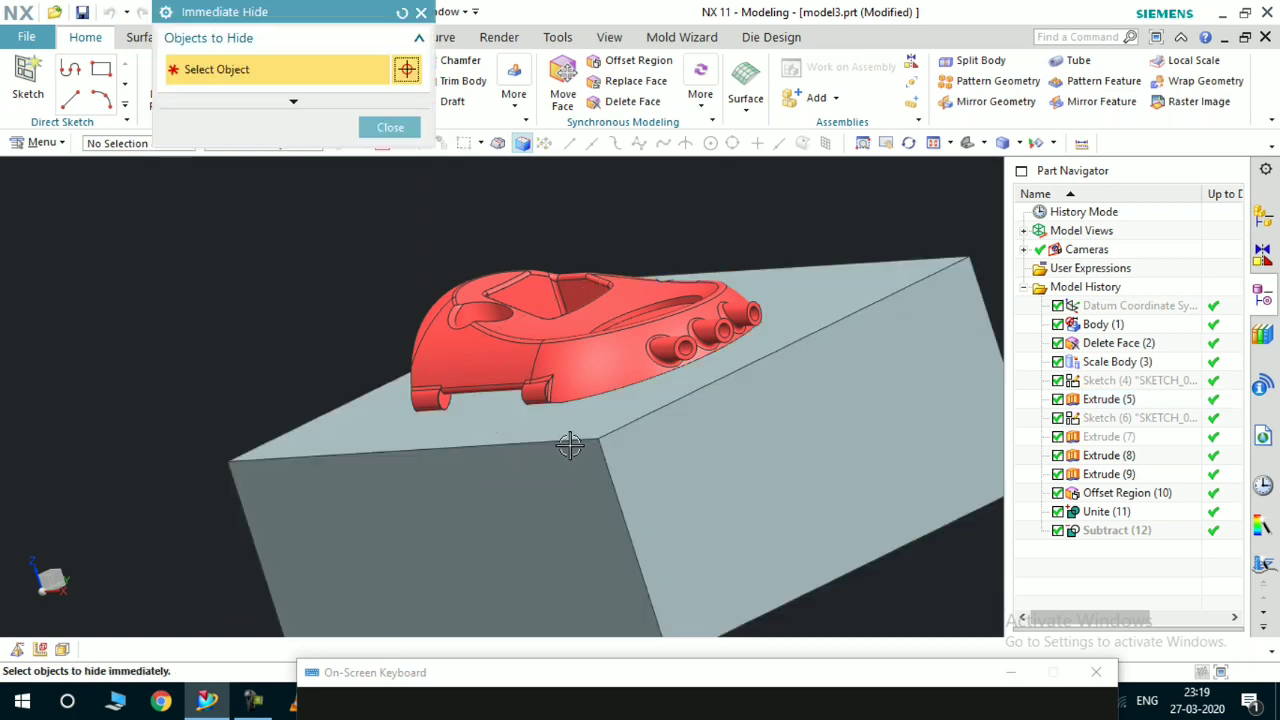
left_click(571, 447)
Examine the recessed straight edge between the two hinge tabs on the open side of the cover
scroll(466, 323, "up", 3)
middle_click_drag(463, 323, 456, 280)
scroll(506, 357, "down", 3)
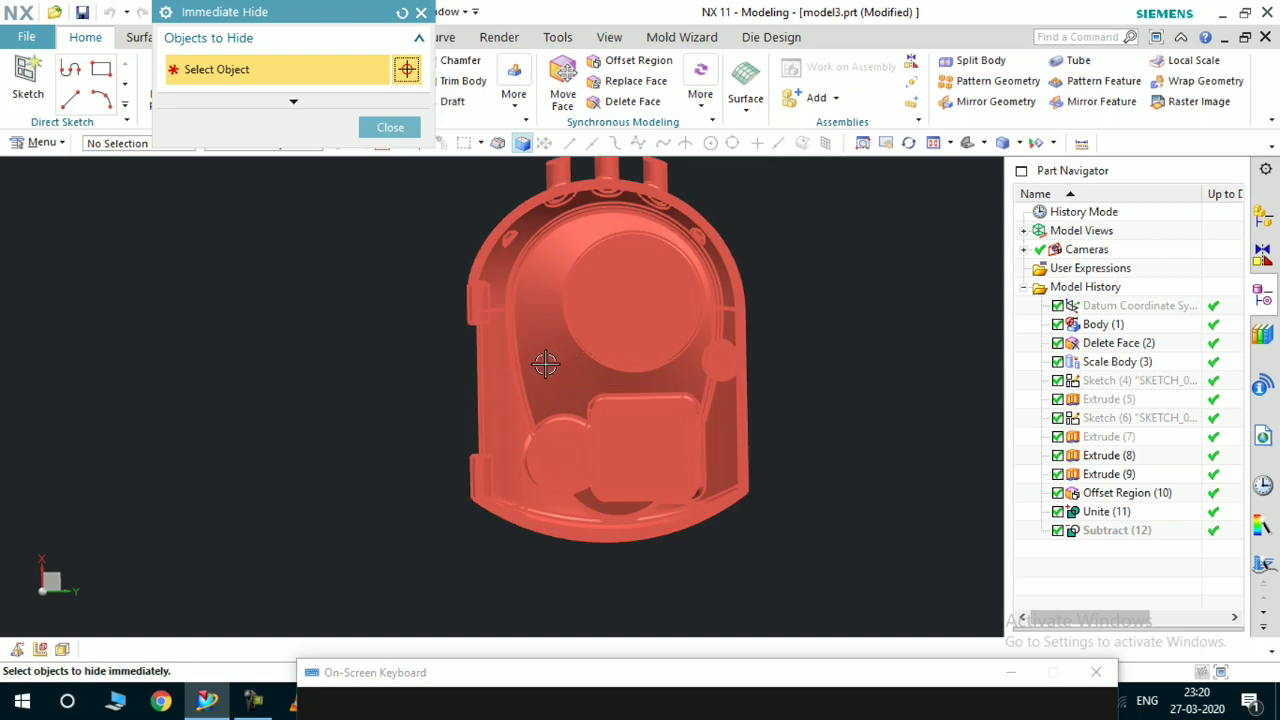
scroll(490, 348, "up", 2)
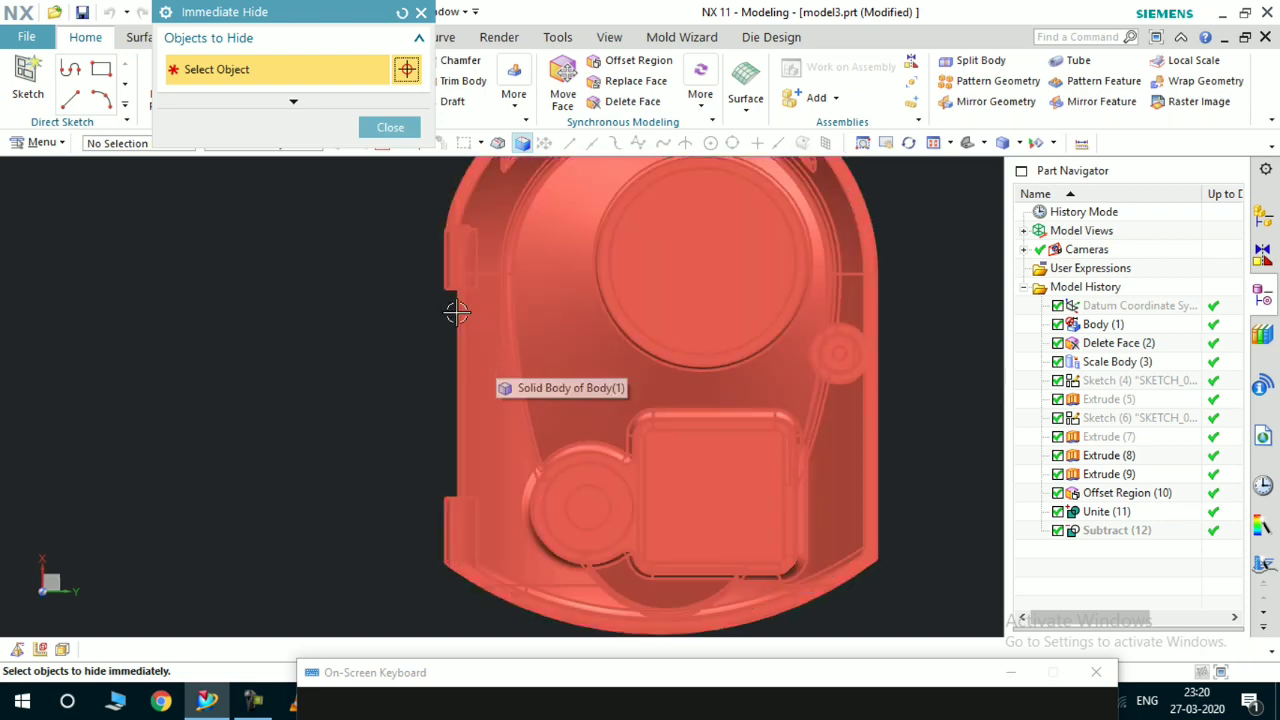
scroll(470, 310, "up", 2)
scroll(448, 314, "down", 2)
scroll(446, 300, "up", 2)
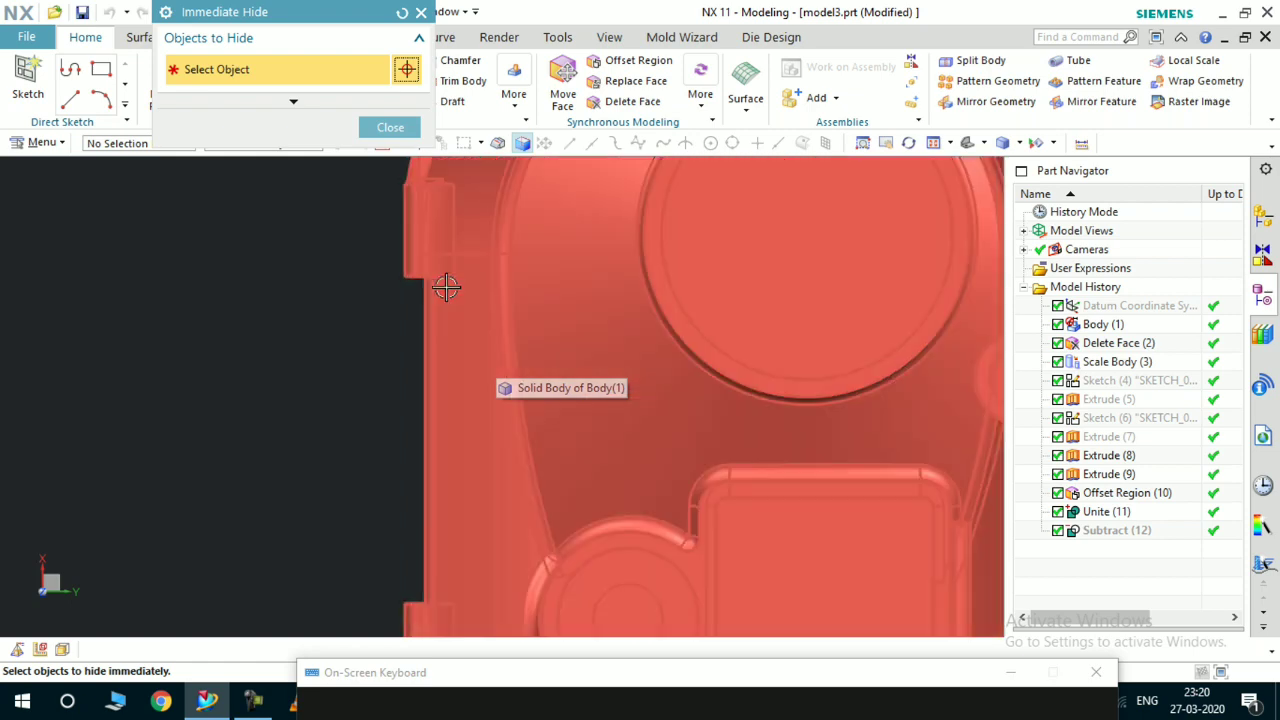
scroll(437, 294, "up", 1)
scroll(423, 303, "down", 1)
scroll(437, 297, "up", 1)
scroll(500, 340, "down", 3)
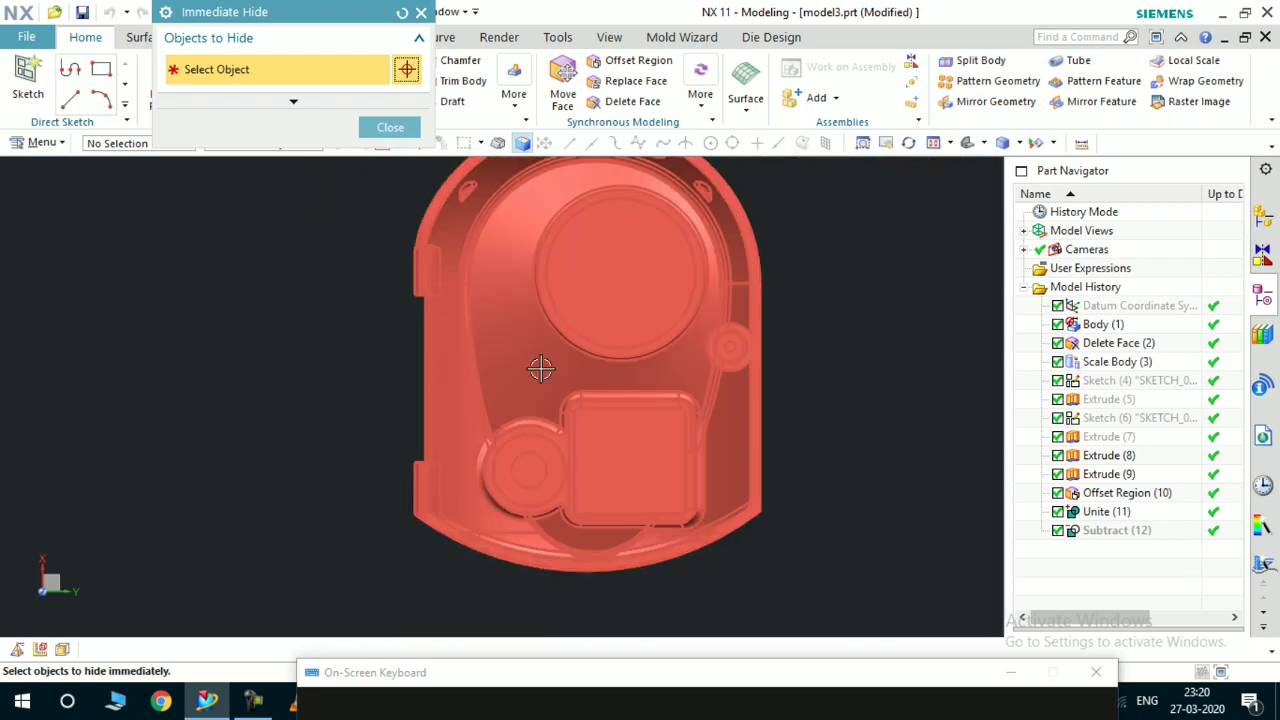
left_click(393, 129)
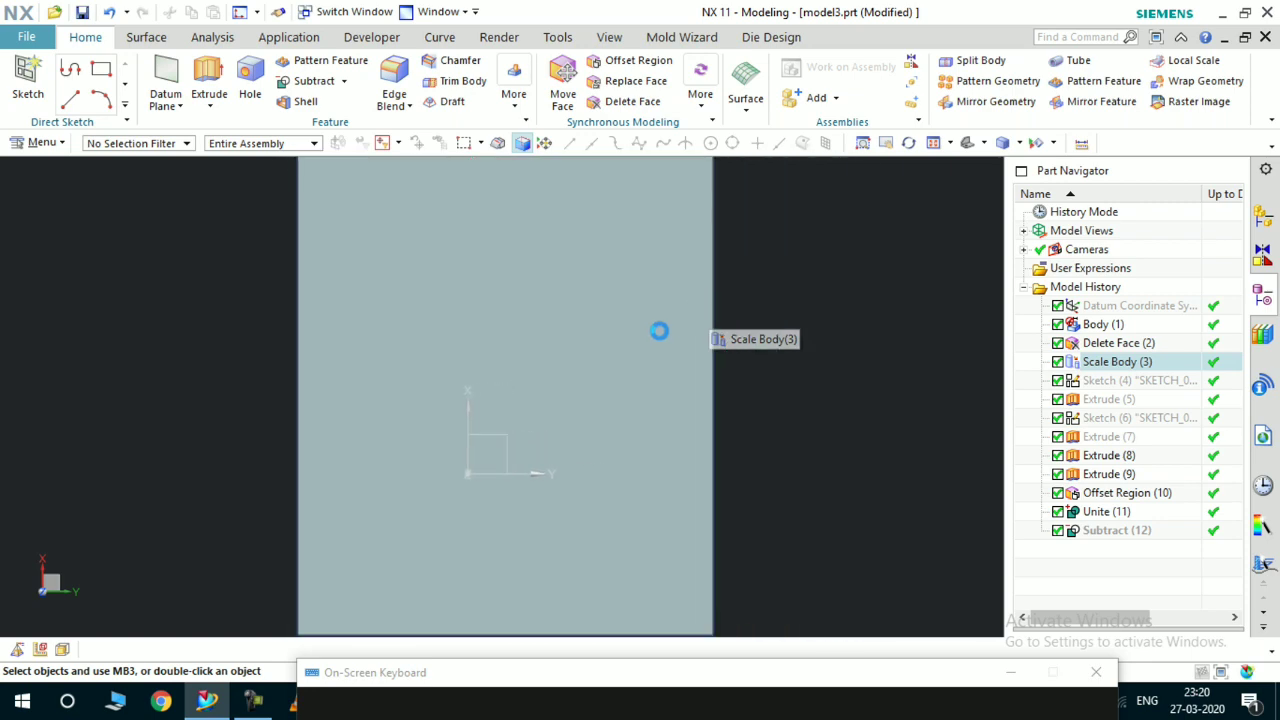
middle_click_drag(657, 331, 640, 414)
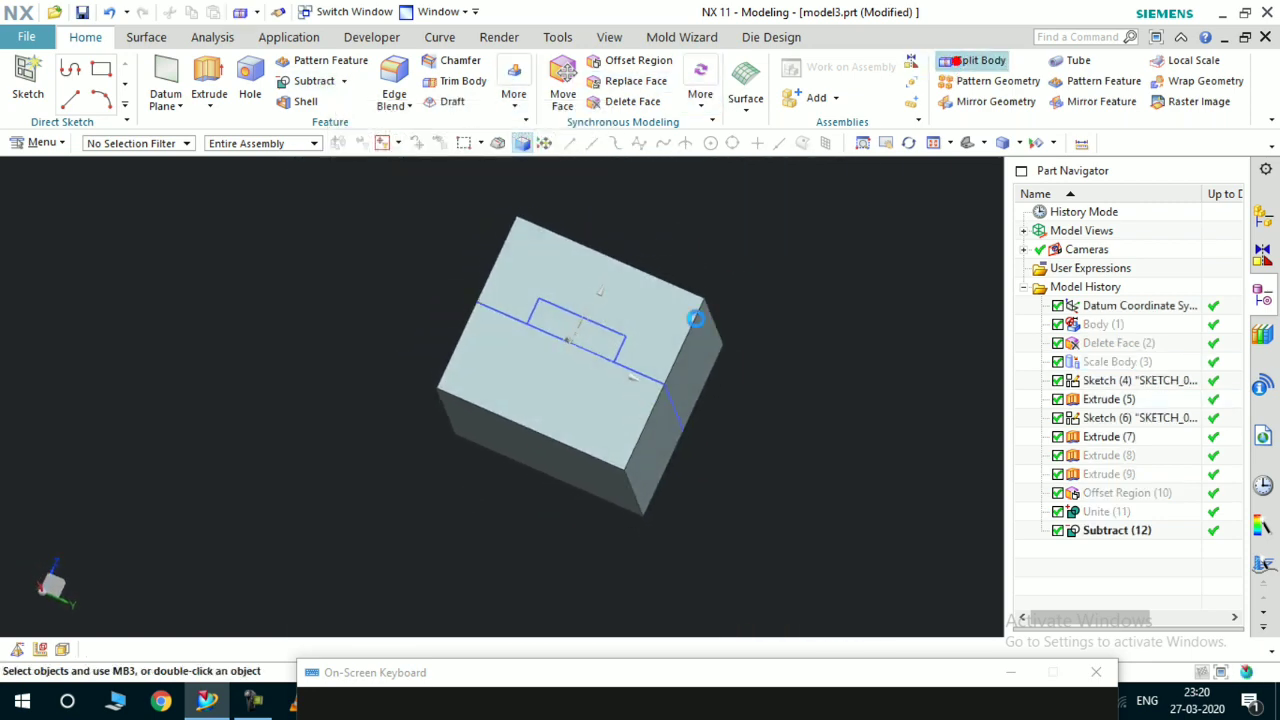
left_click(381, 331)
mouse_move(369, 323)
middle_mouse_down()
mouse_move(679, 357)
mouse_move(640, 342)
middle_mouse_up()
key("ctrl+shift+b")
Create a new sketch on the inferred default plane, facing the open side of the cover
key("F8")
scroll(500, 334, "down", 2)
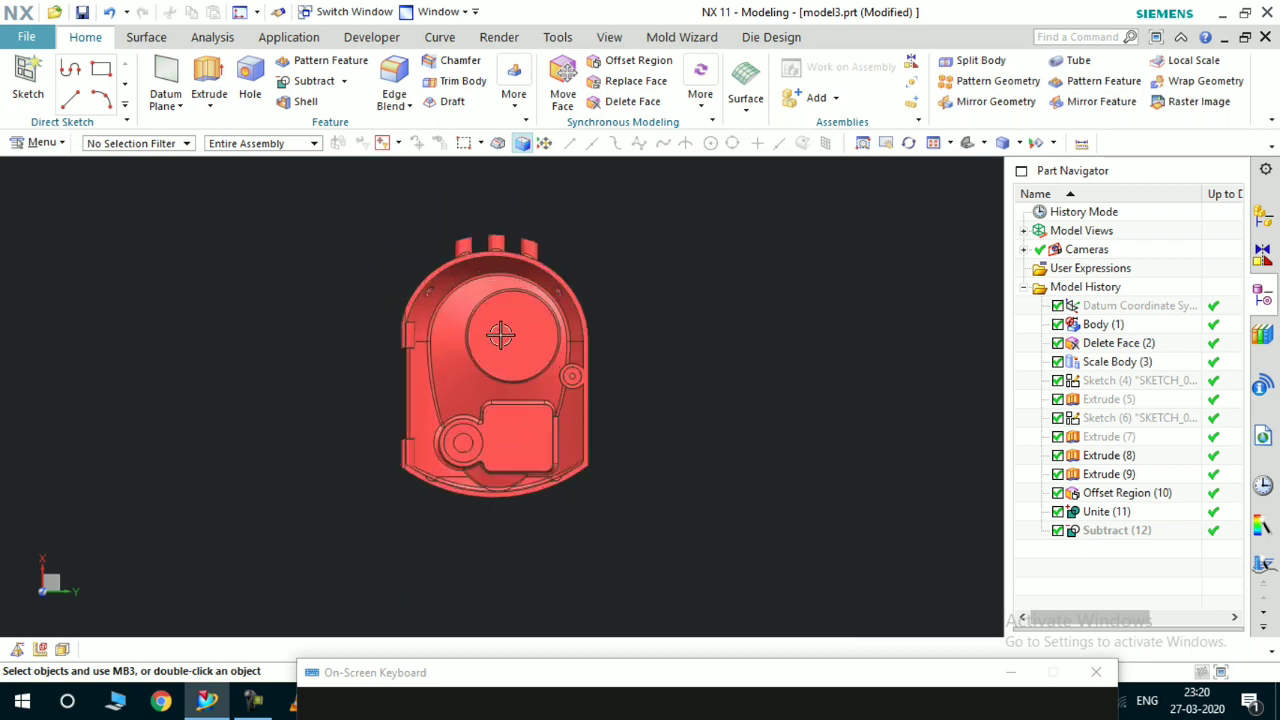
scroll(500, 334, "up", 1)
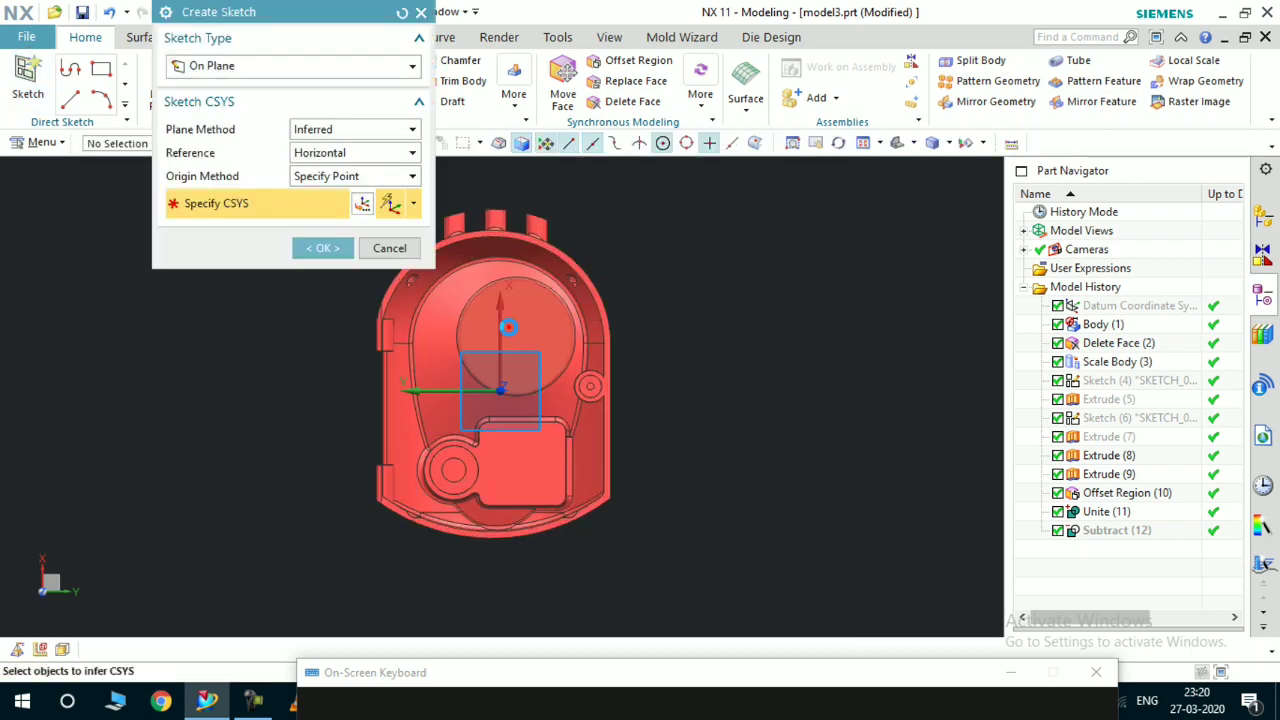
left_click(322, 248)
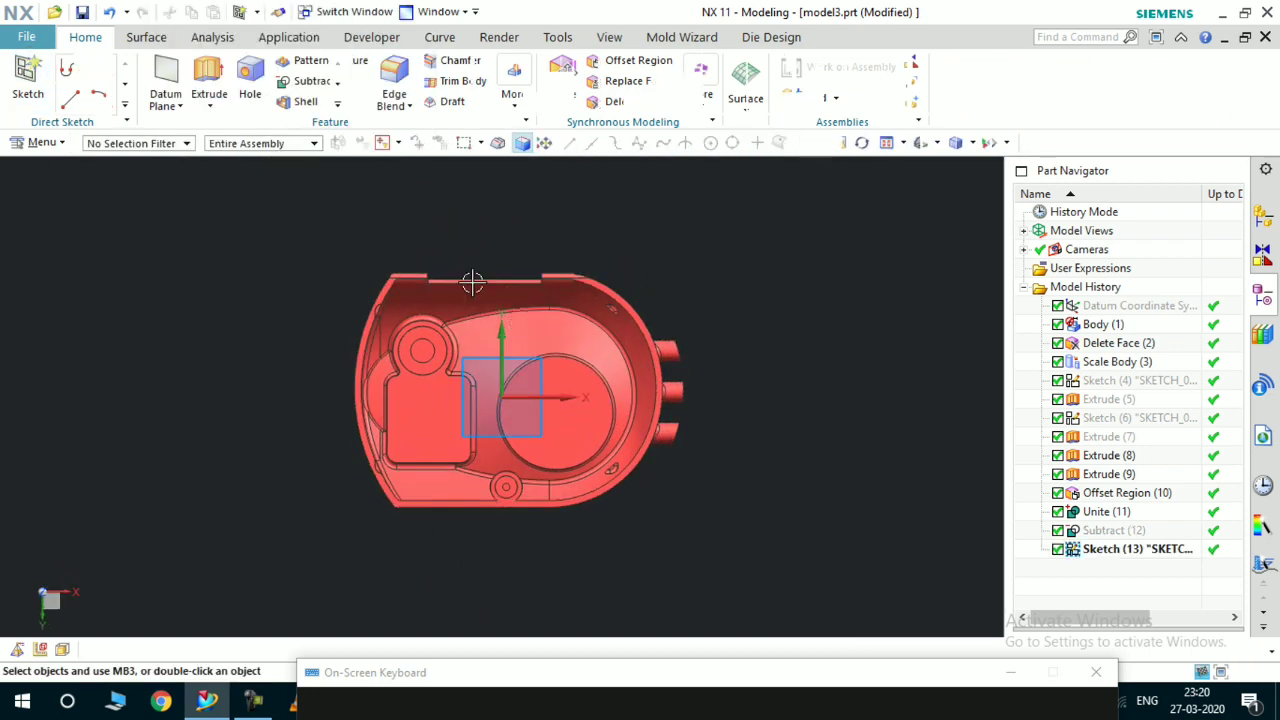
Draw two collinear horizontal lines along the recessed edge between the hinge tabs, 12.7 mm toward the three stubs and 7.7 mm the opposite way
scroll(460, 284, "up", 6)
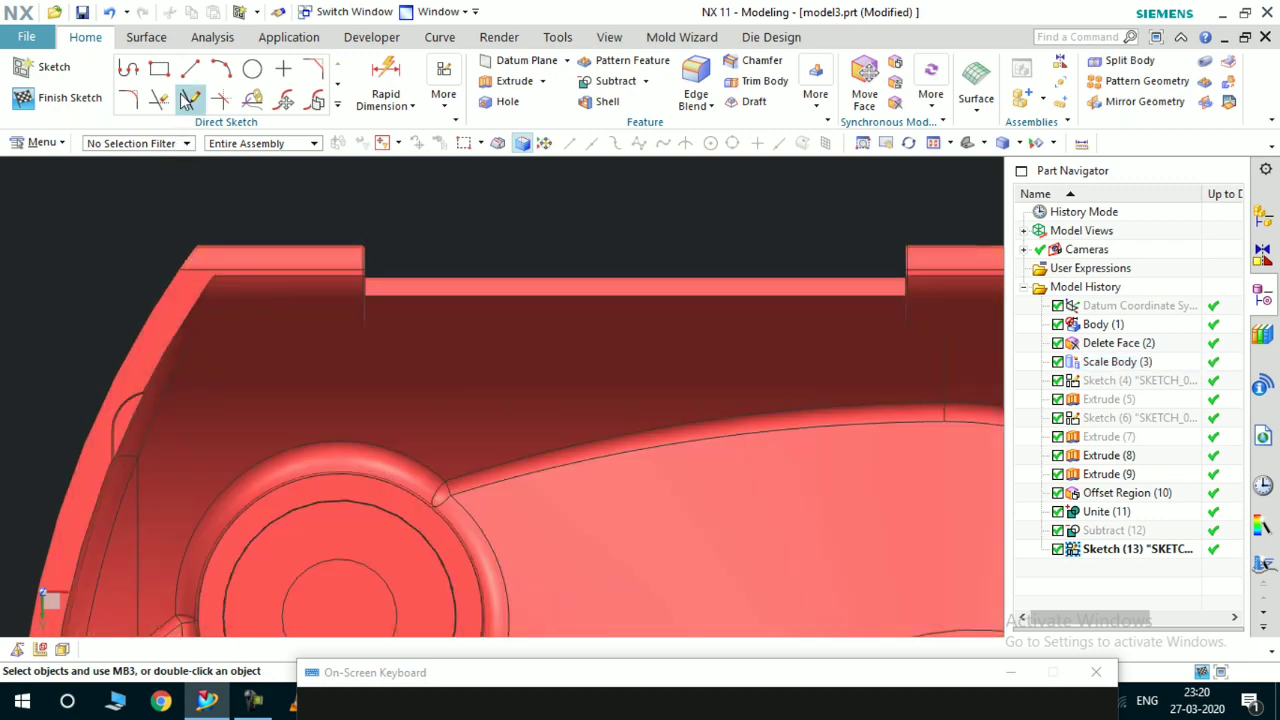
left_click(190, 70)
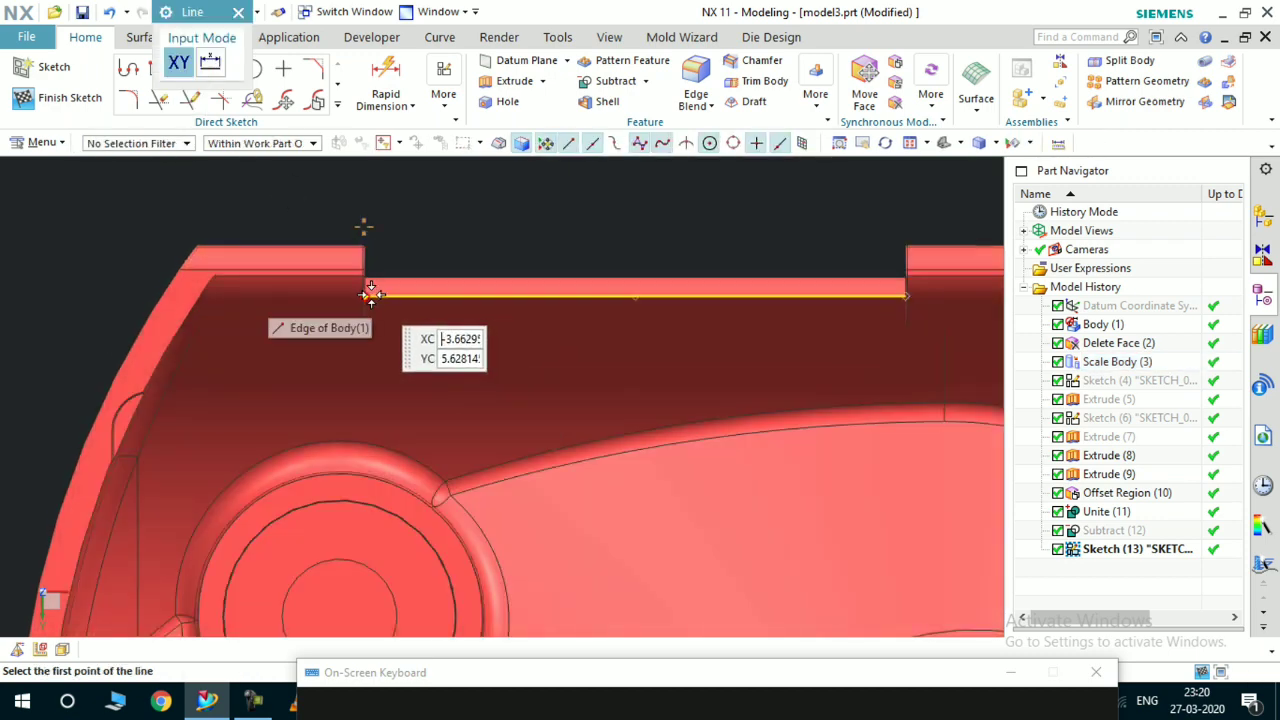
left_click(370, 294)
scroll(290, 275, "down", 4)
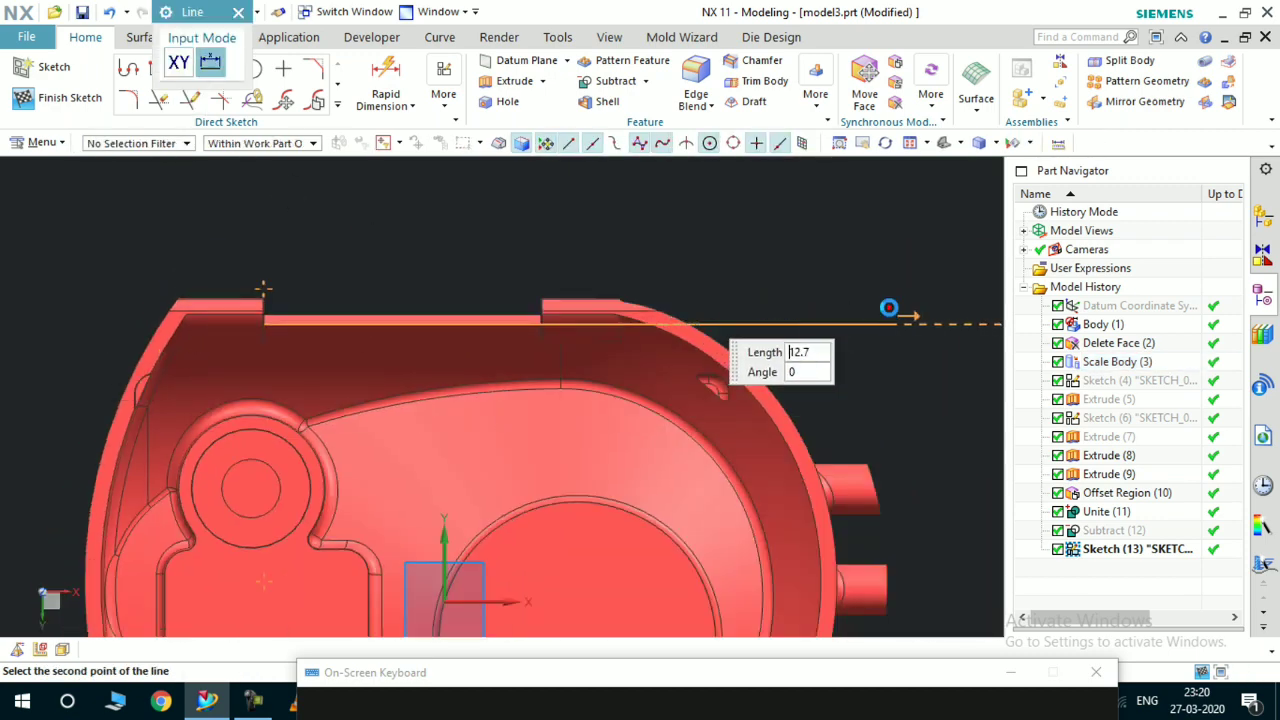
left_click(889, 308)
scroll(792, 338, "down", 3)
scroll(525, 346, "up", 2)
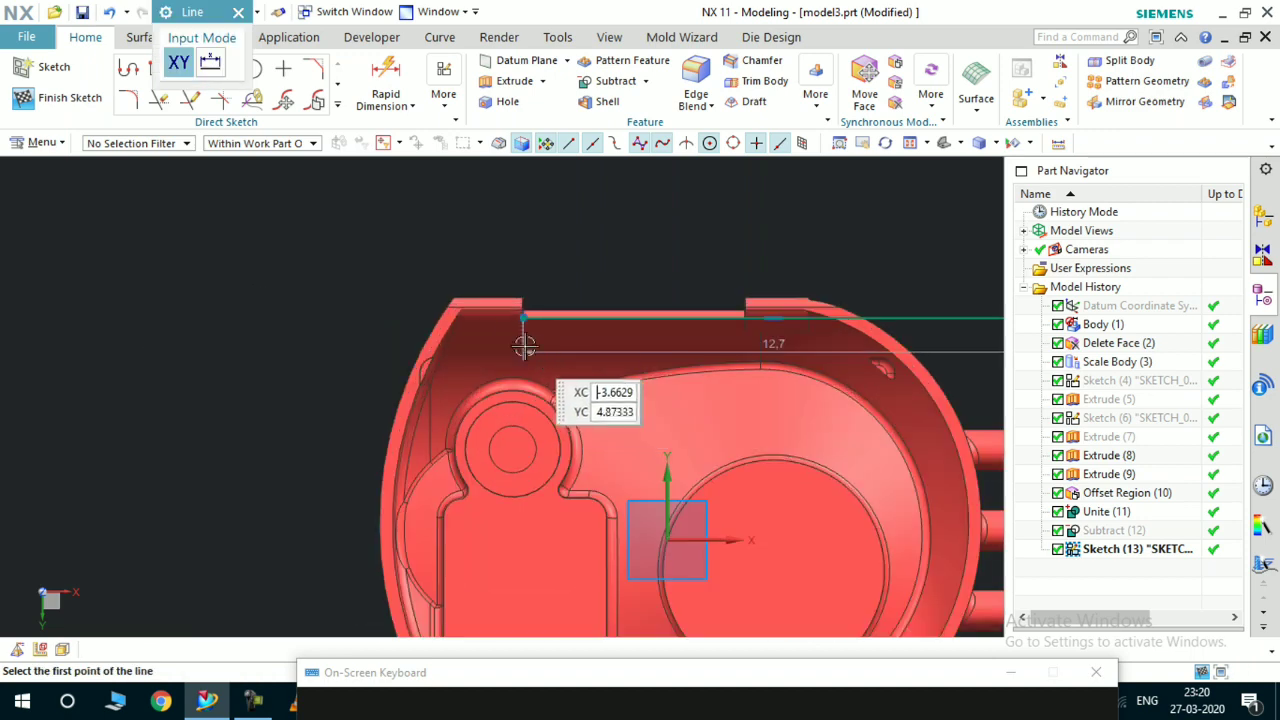
left_click(218, 333)
scroll(218, 333, "down", 2)
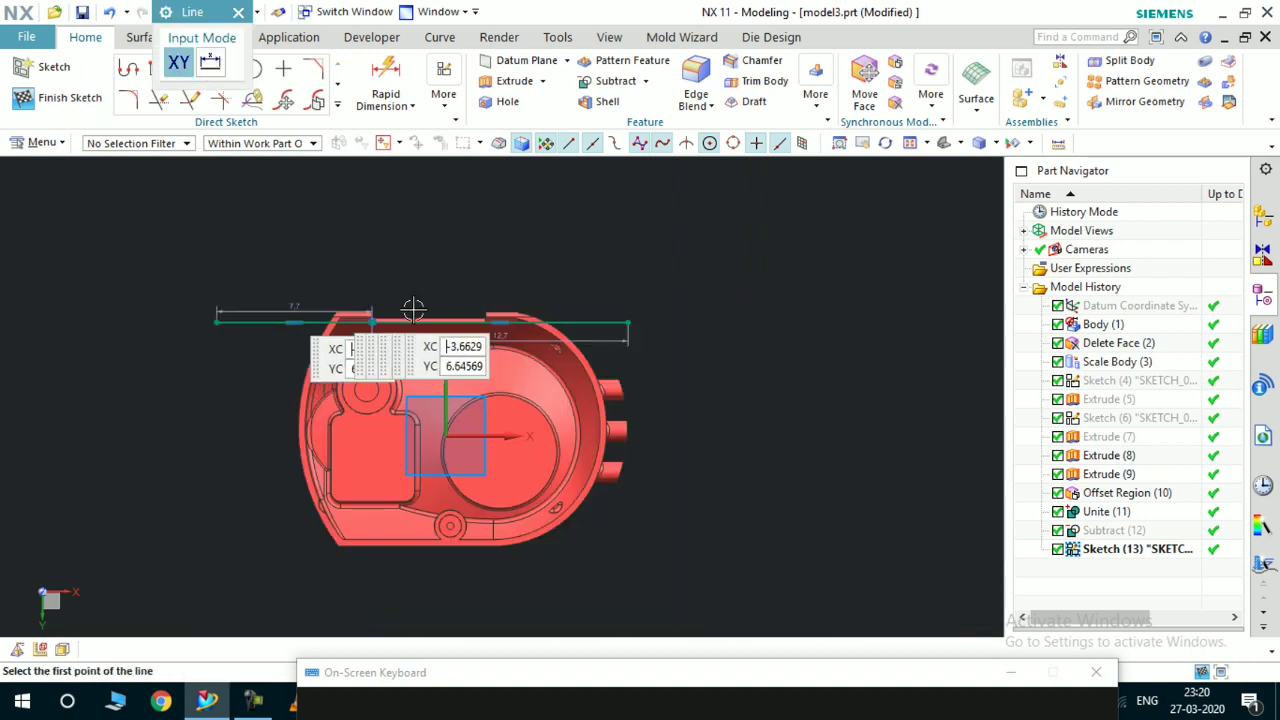
Stretch the outer ends of both lines to lengths of about 16.9 mm and 12.7 mm, and finish the sketch
left_click(633, 323)
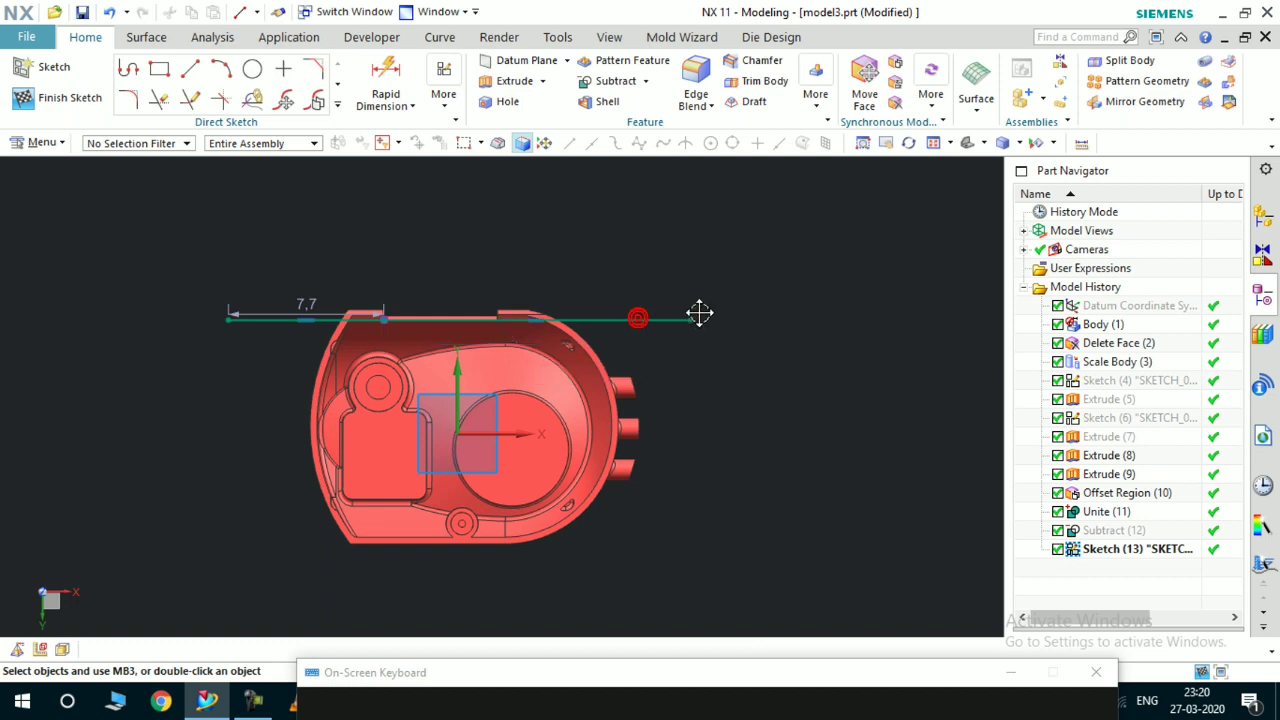
left_click(154, 326)
scroll(154, 326, "down", 2)
scroll(76, 209, "up", 1)
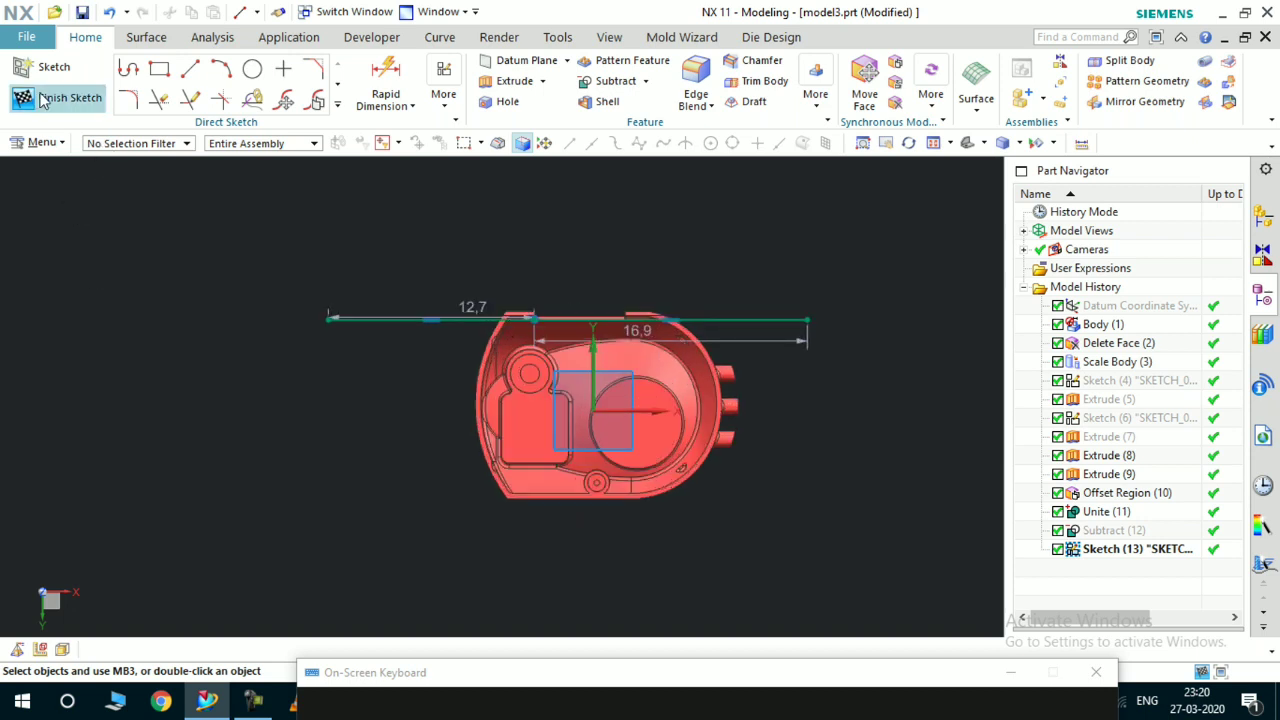
left_click(44, 103)
Hide the new sketch lines and swap the shown and hidden objects to display the mold blocks
middle_click_drag(789, 371, 776, 397)
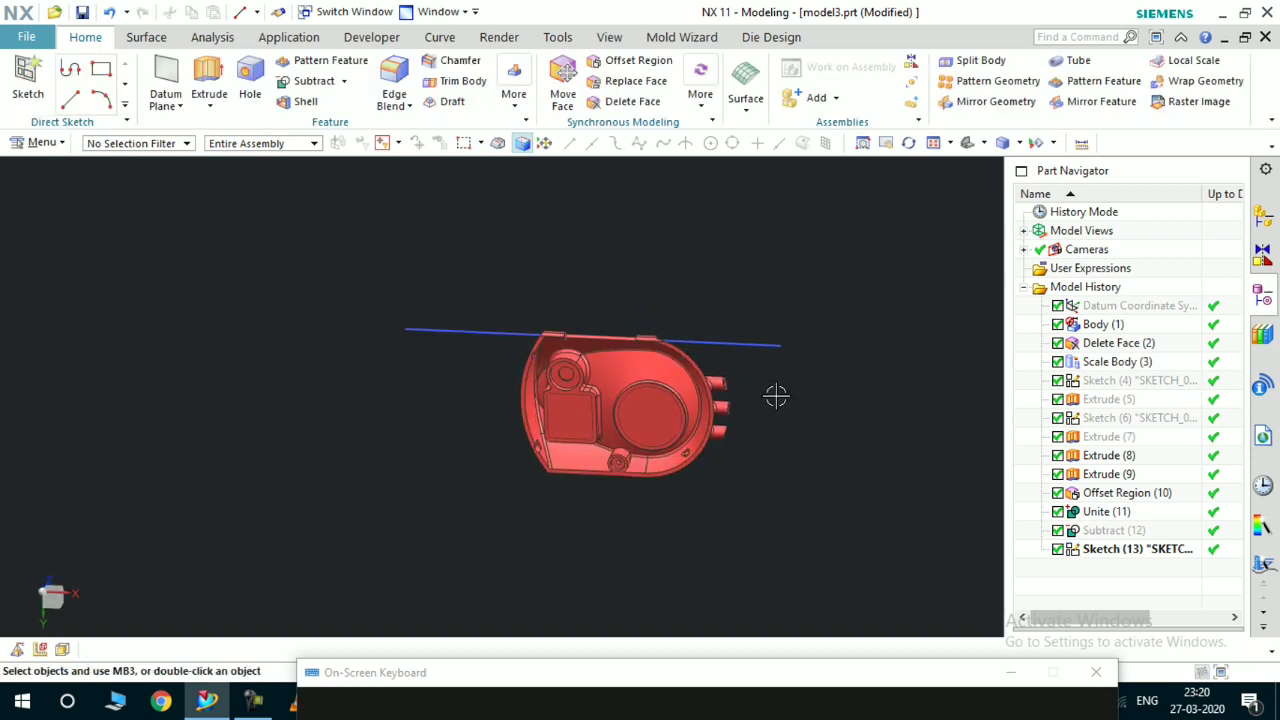
key("ctrl+shift+i")
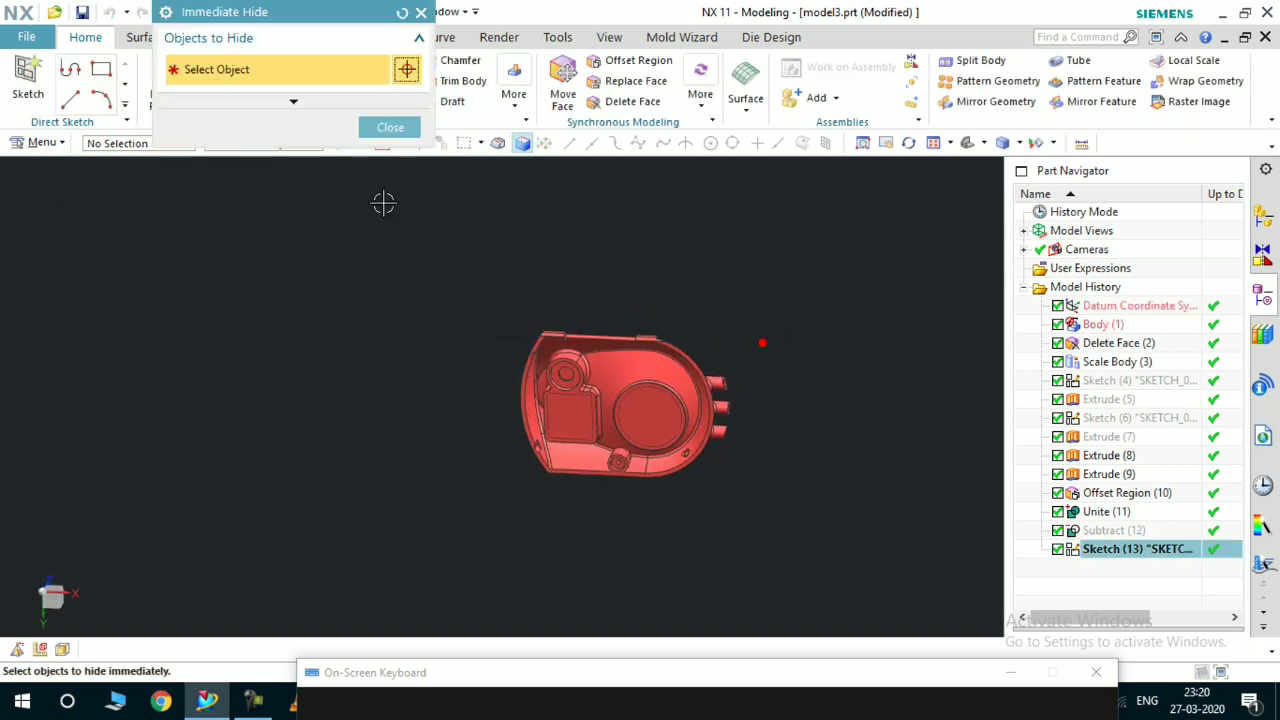
left_click(391, 128)
key("ctrl+shift+b")
middle_click_drag(560, 360, 657, 494)
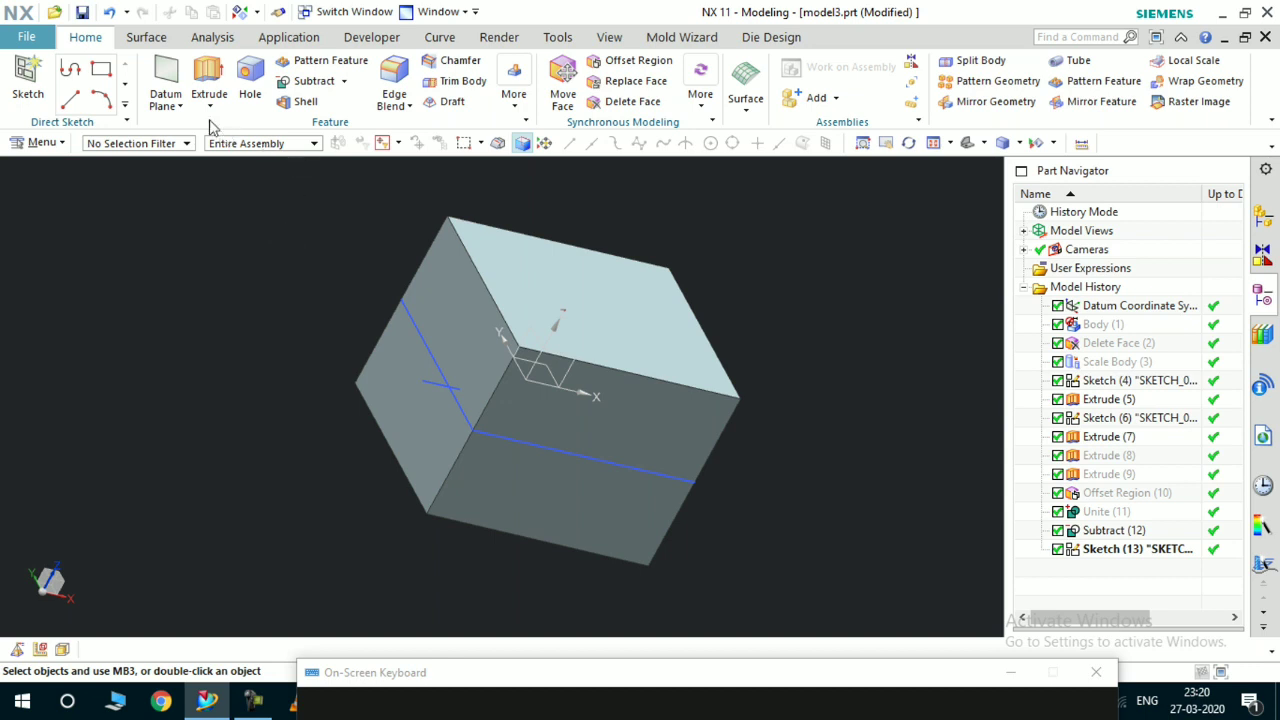
Split the upper mold block with an extruded sheet from the two collinear sketch lines
left_click(212, 82)
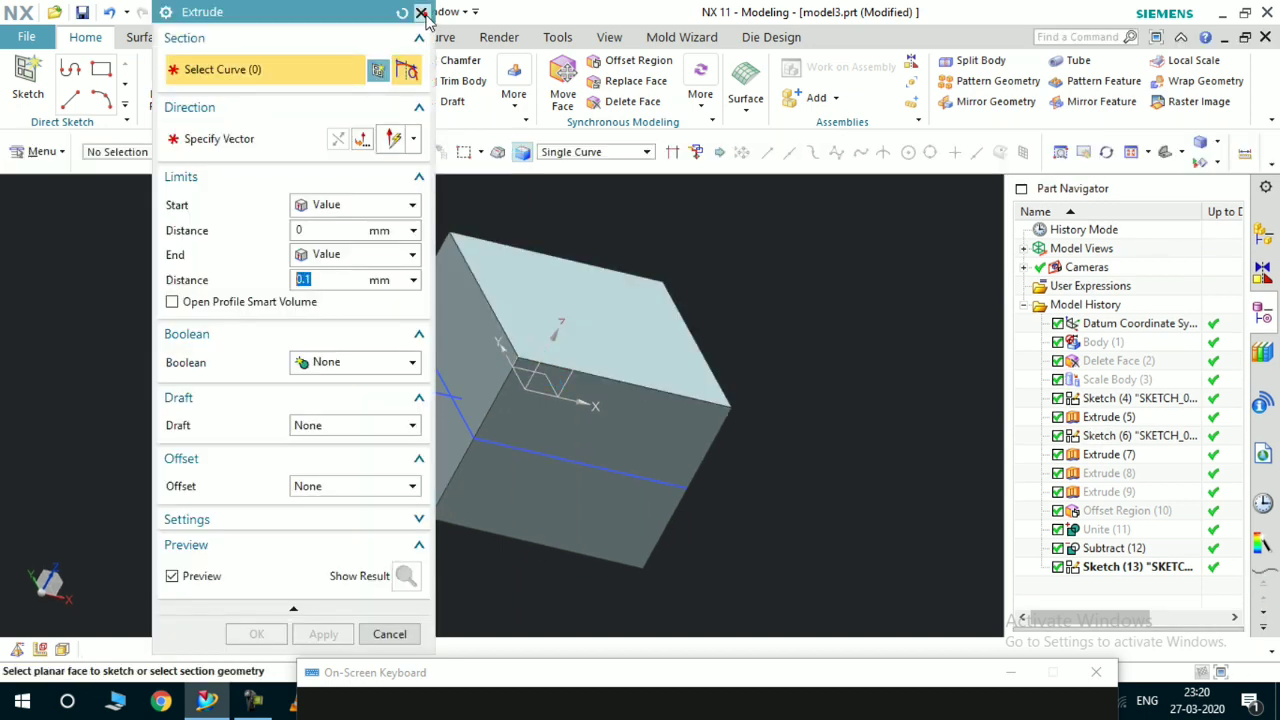
left_click(422, 13)
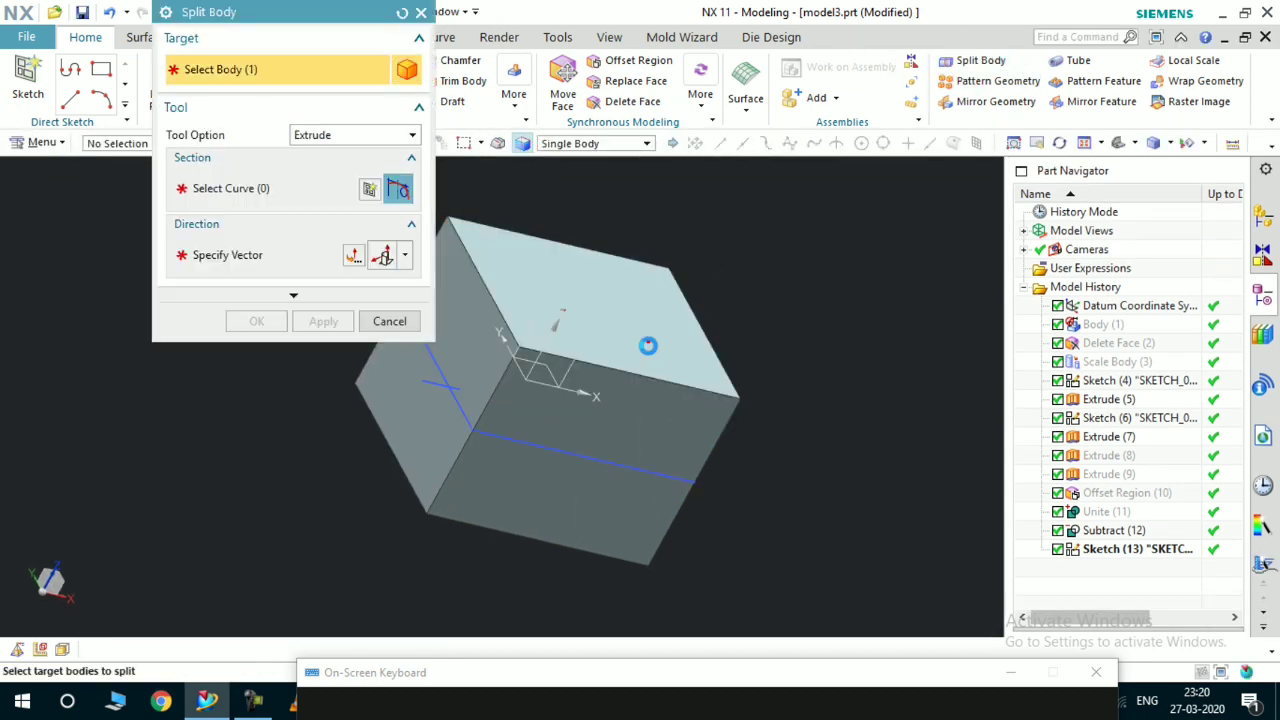
left_click(230, 192)
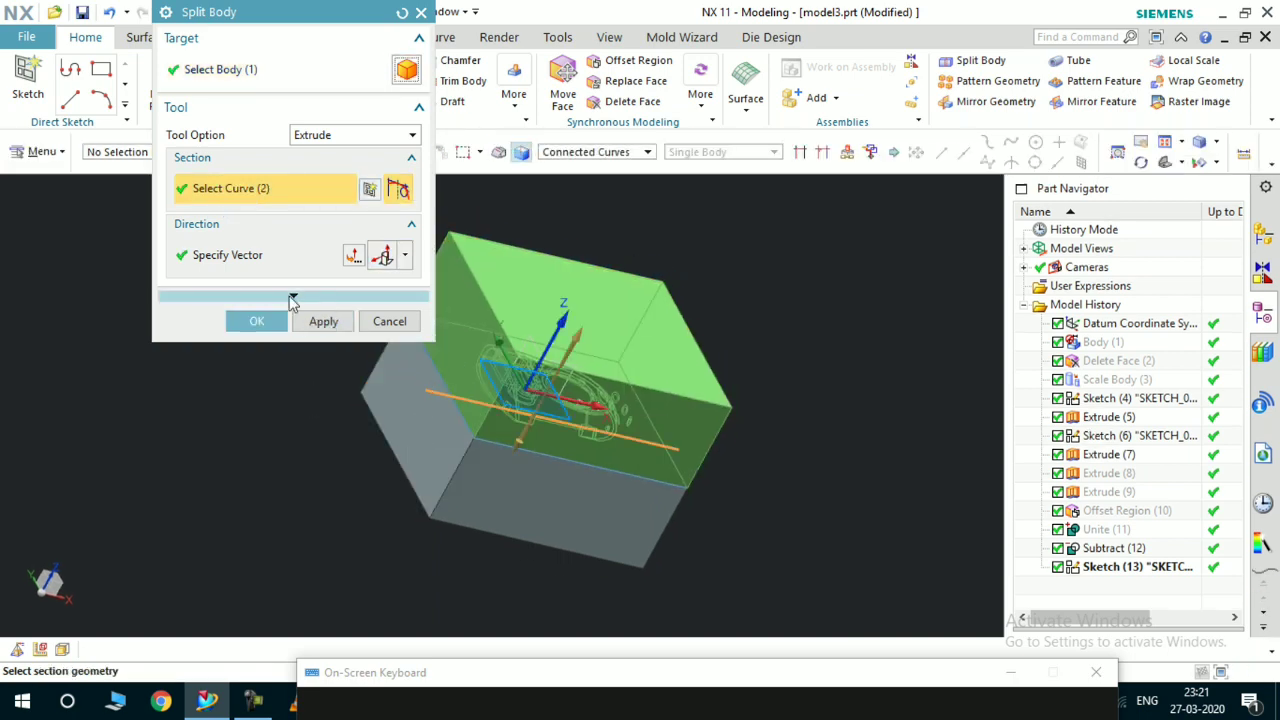
scroll(588, 437, "down", 3)
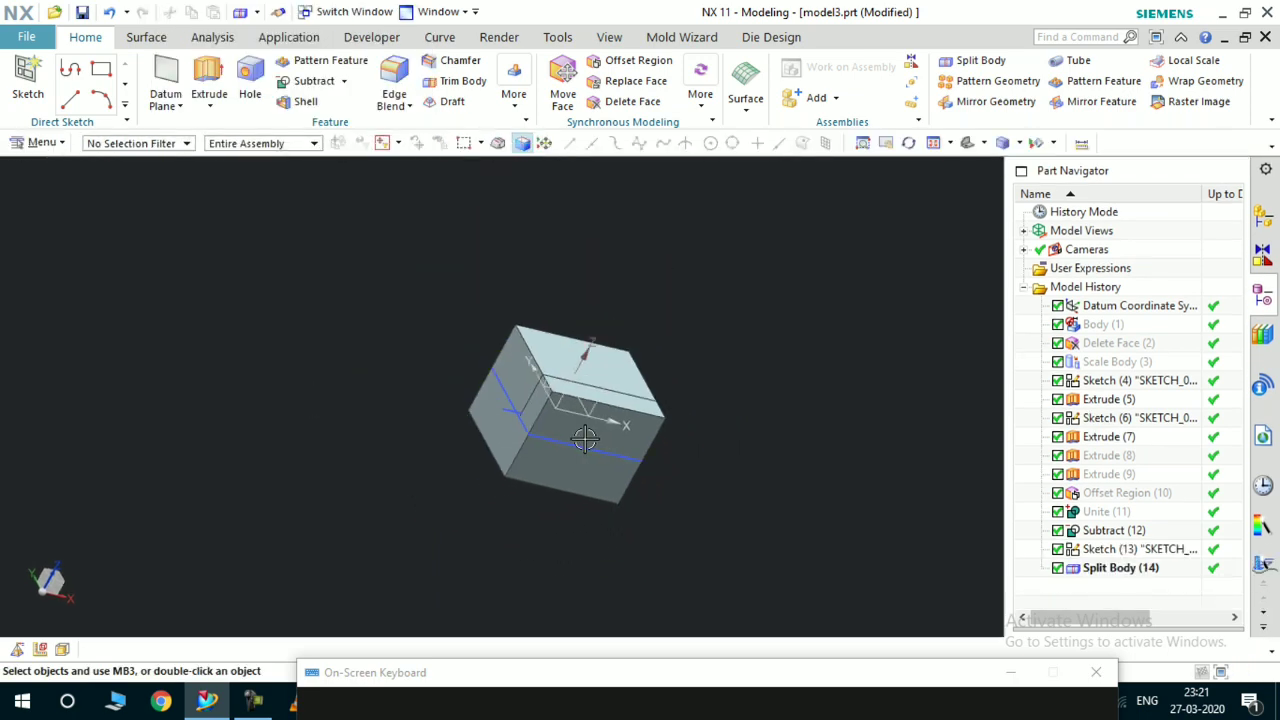
Hide the two pieces of the upper mold block and examine the core on the lower block
key("ctrl+shift+i")
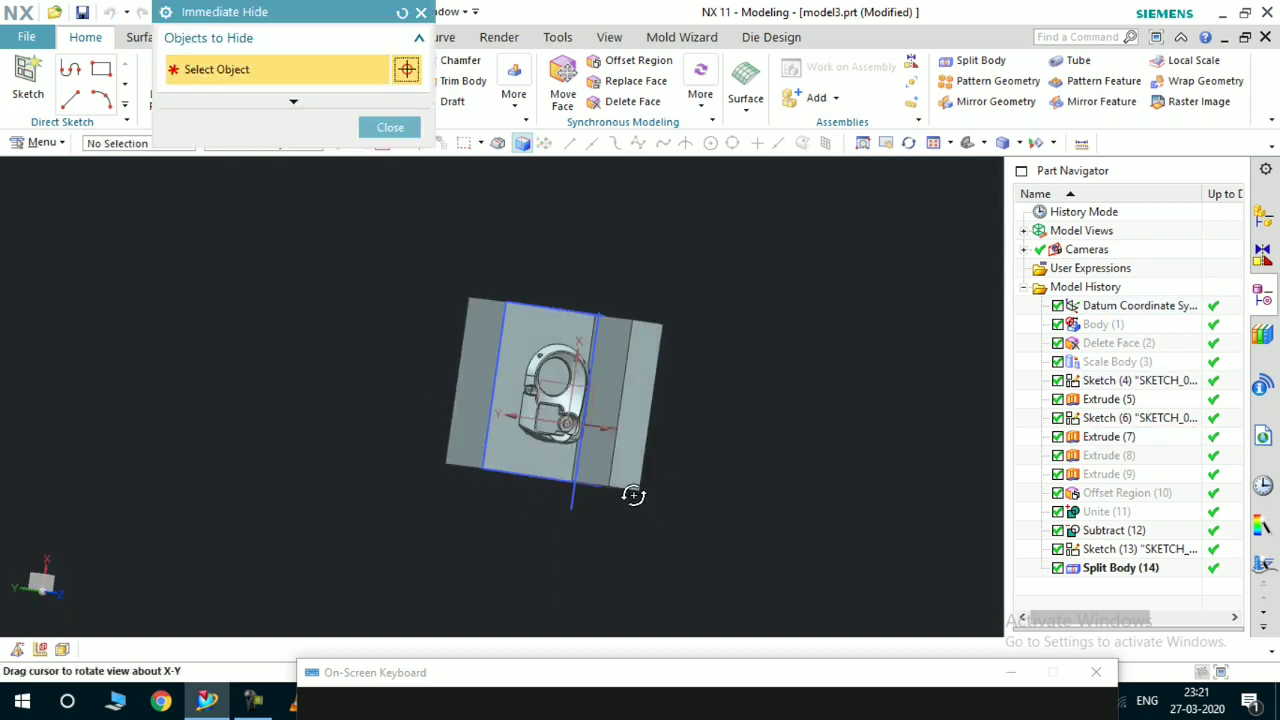
scroll(624, 443, "up", 5)
middle_click_drag(572, 388, 580, 420)
left_click(630, 373)
middle_click_drag(668, 453, 611, 429)
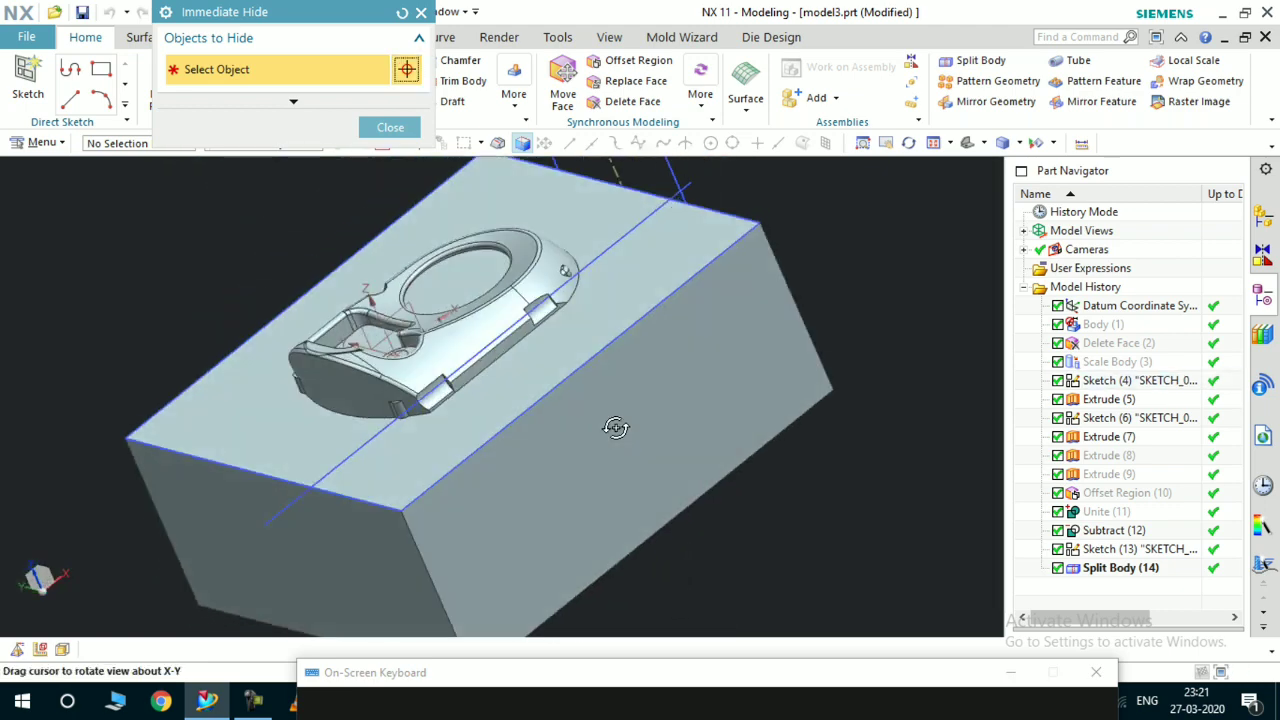
mouse_move(526, 354)
middle_mouse_down()
mouse_move(543, 400)
mouse_move(511, 347)
middle_mouse_up()
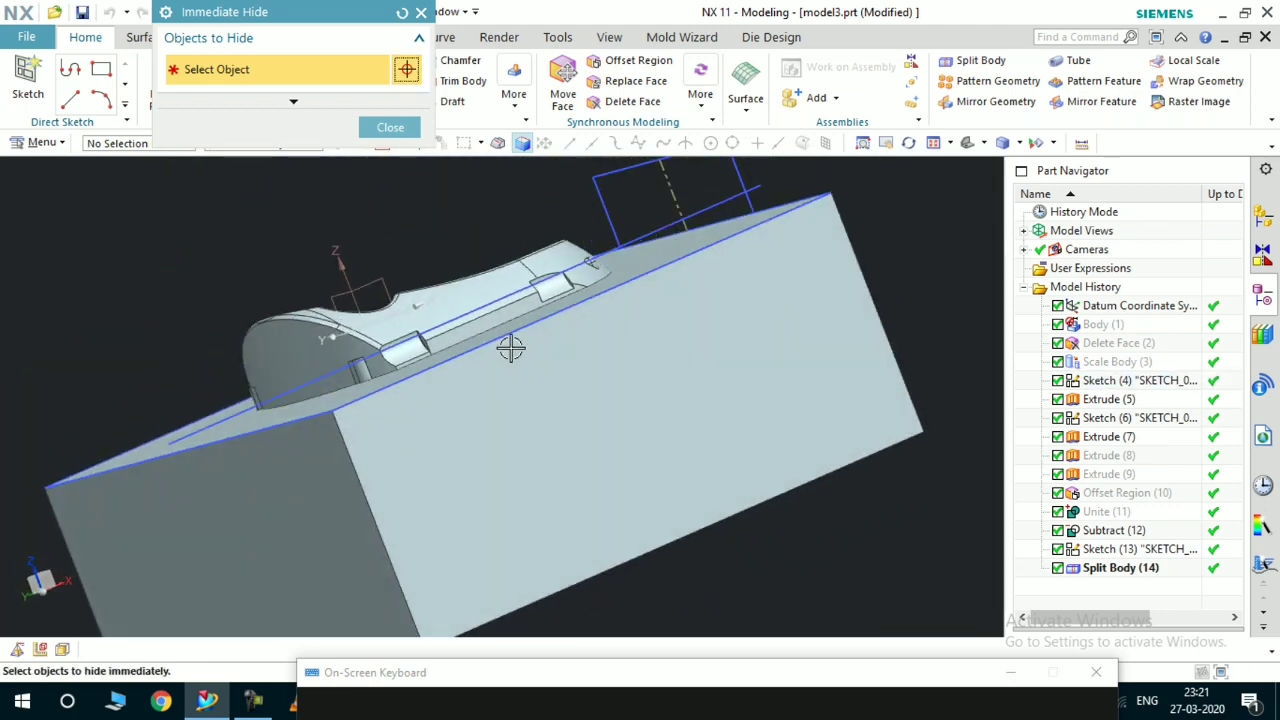
Swap the shown and hidden objects and examine the split upper block around the cover's two hinge tabs
left_click(388, 128)
middle_click_drag(709, 380, 723, 309)
scroll(569, 283, "up", 5)
middle_click_drag(530, 366, 580, 449)
scroll(471, 251, "up", 3)
middle_click_drag(471, 251, 657, 292)
scroll(368, 461, "up", 3)
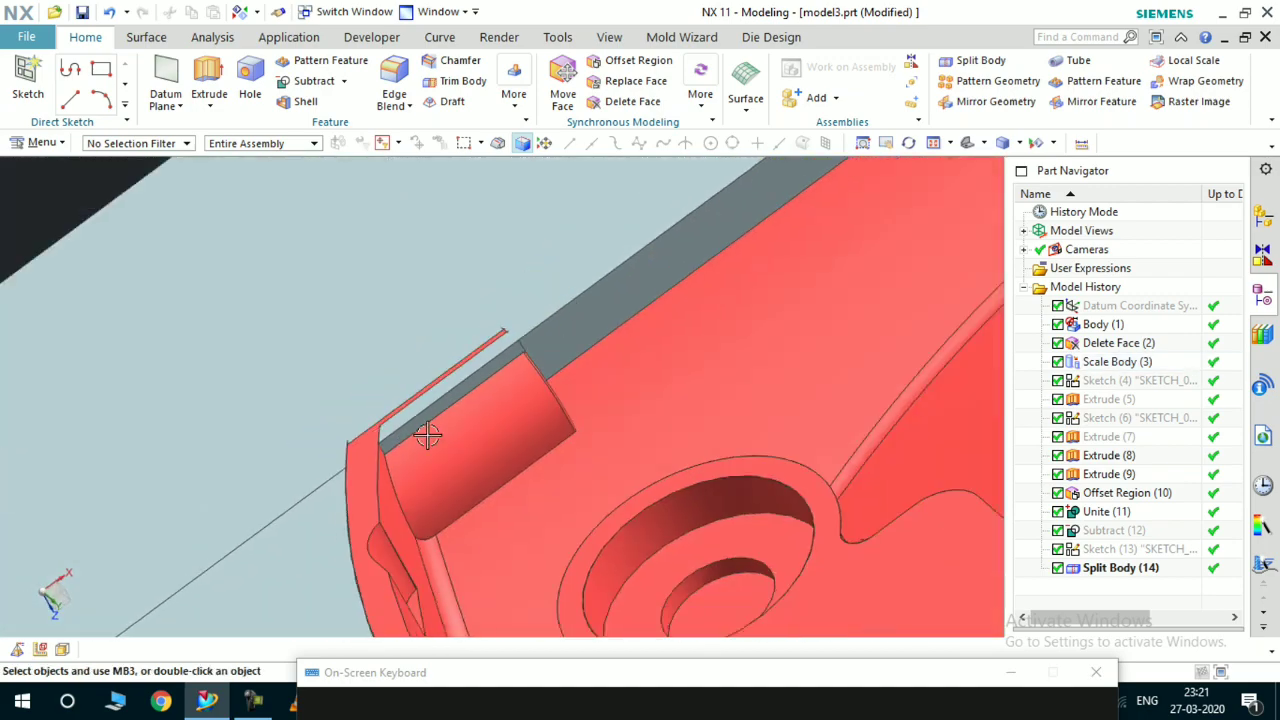
scroll(466, 391, "up", 3)
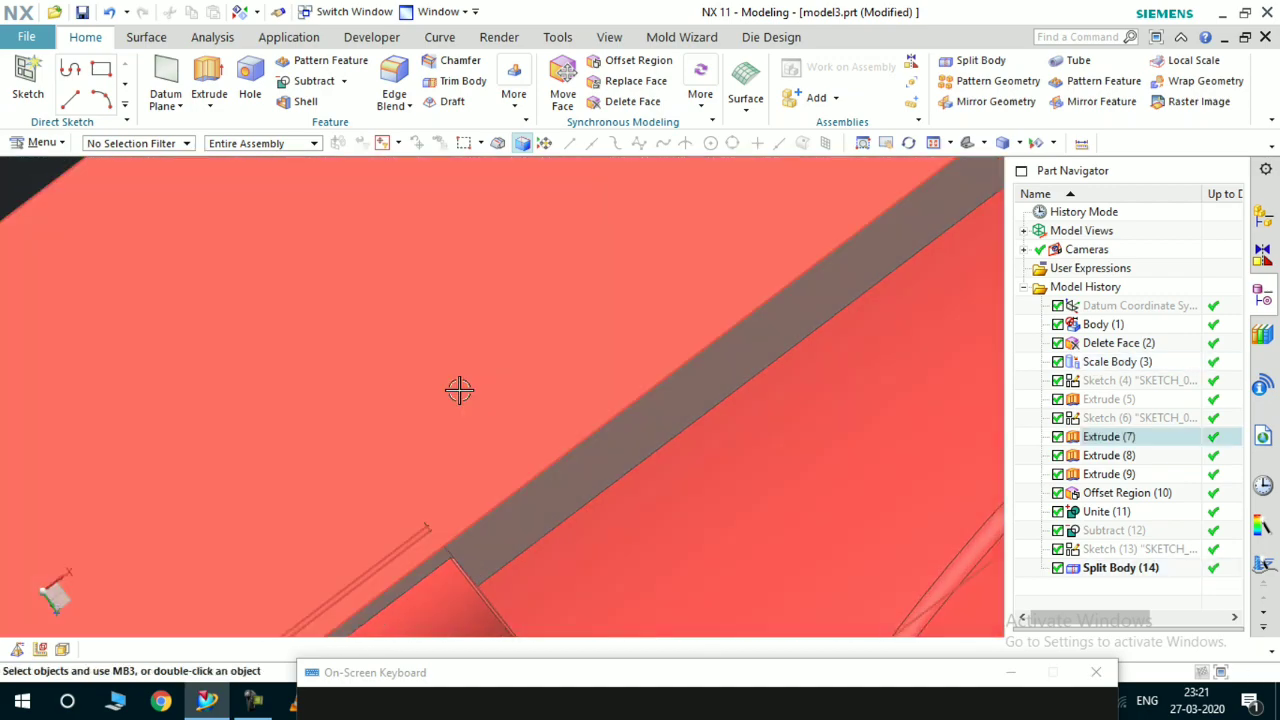
scroll(491, 398, "down", 5)
mouse_move(511, 431)
middle_mouse_down()
mouse_move(503, 423)
mouse_move(477, 451)
mouse_move(497, 434)
middle_mouse_up()
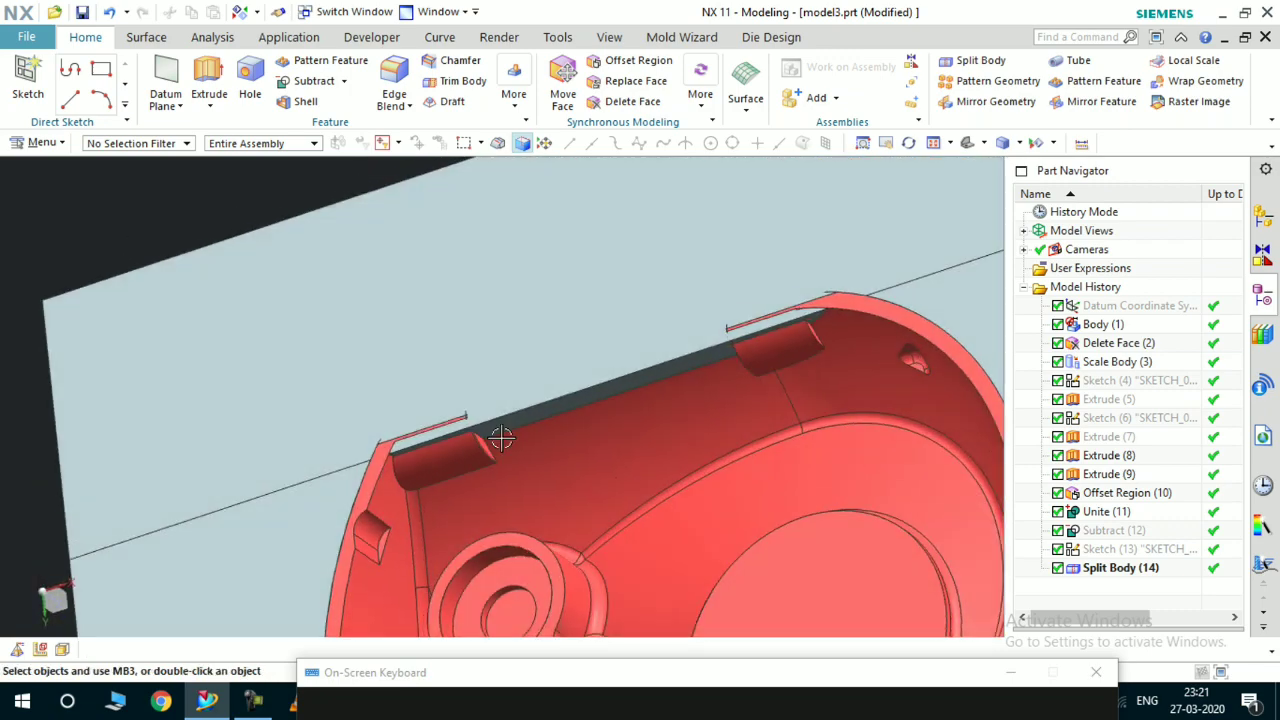
scroll(497, 440, "up", 2)
scroll(494, 457, "down", 6)
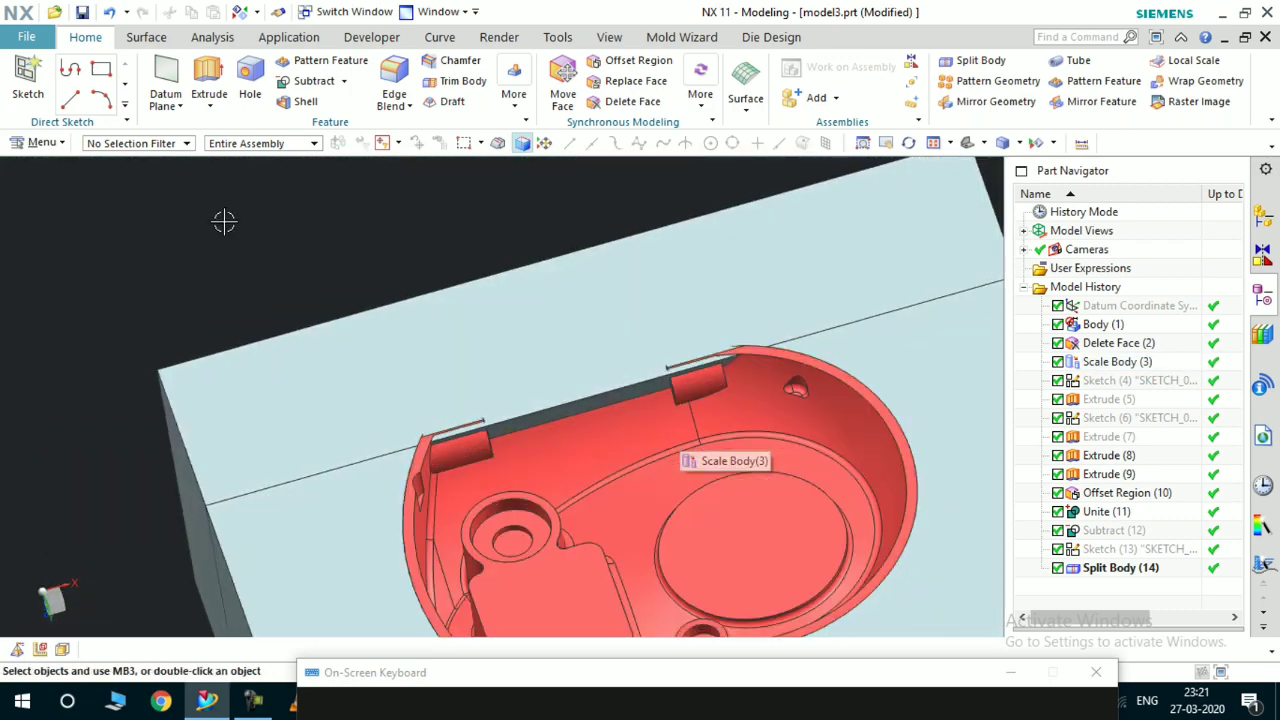
left_click(965, 60)
middle_click_drag(623, 394, 437, 434)
left_click(797, 358)
scroll(633, 408, "up", 2)
scroll(537, 434, "down", 4)
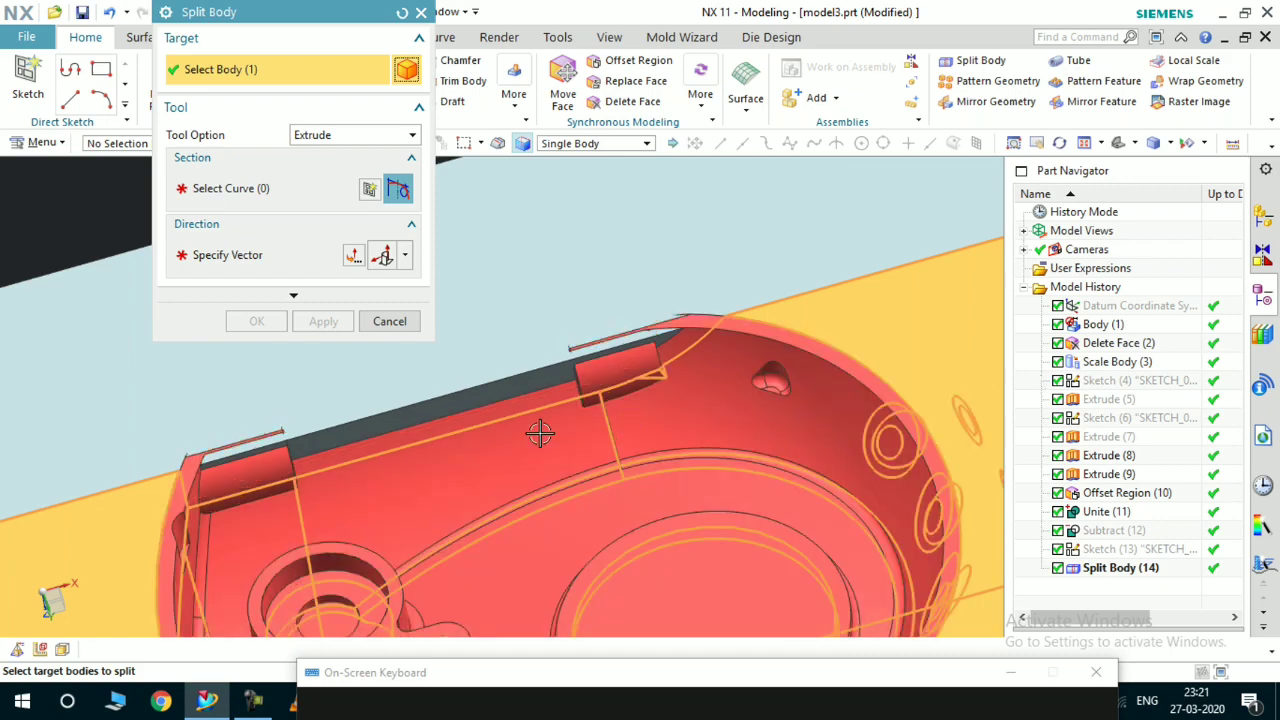
left_click(389, 321)
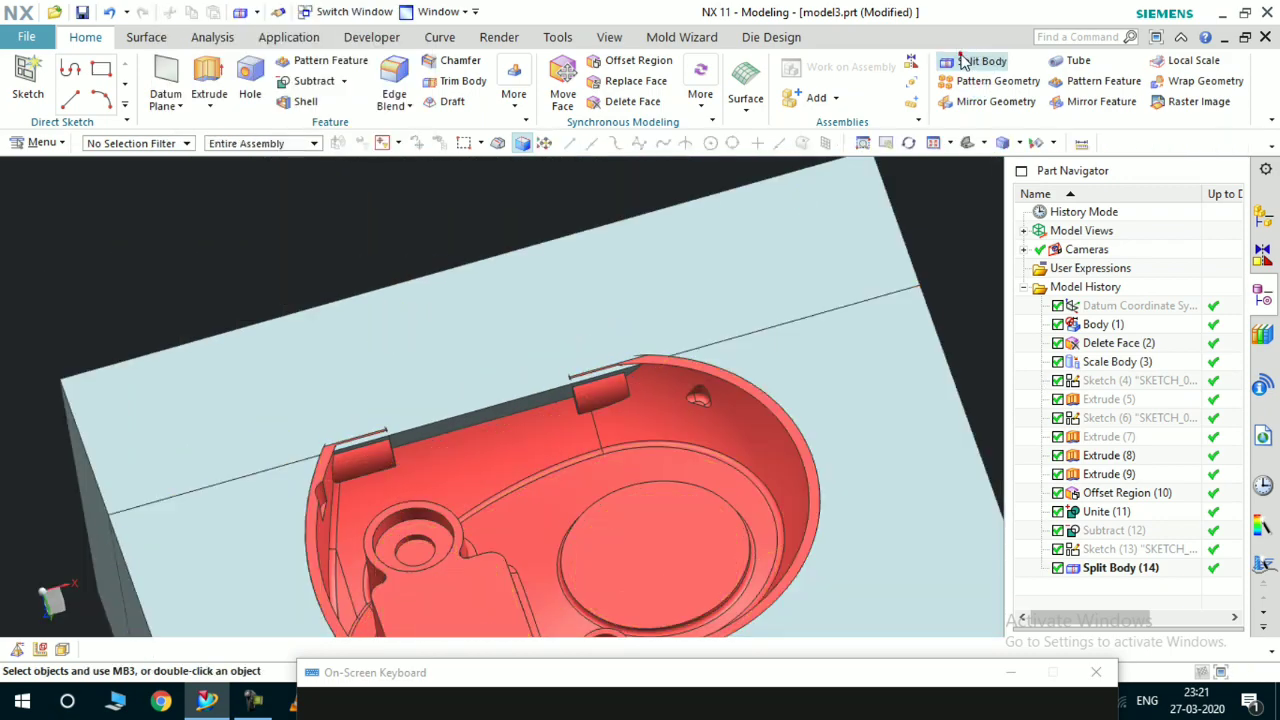
Split the upper block's hinge-side piece with a new plane on the inner end face of the hinge tab nearer the three stubs
left_click(965, 60)
left_click(737, 340)
scroll(582, 372, "up", 3)
middle_click_drag(582, 372, 309, 112)
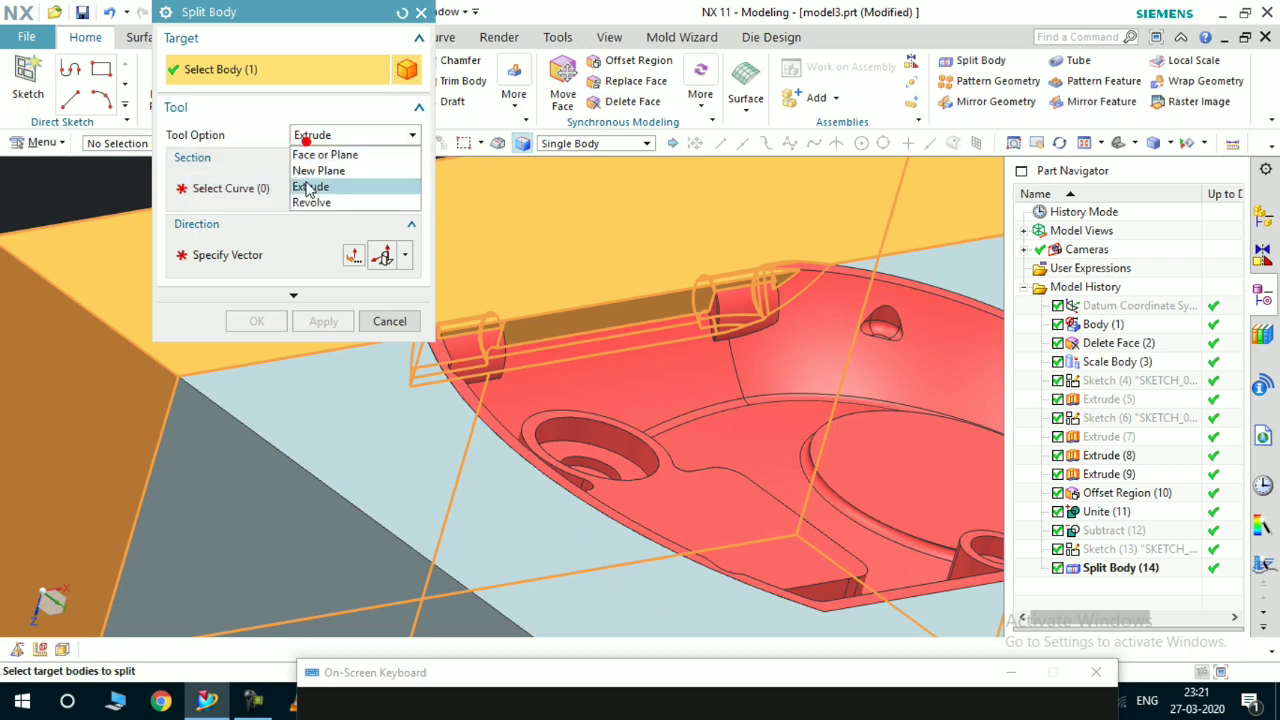
left_click(318, 170)
scroll(741, 328, "up", 4)
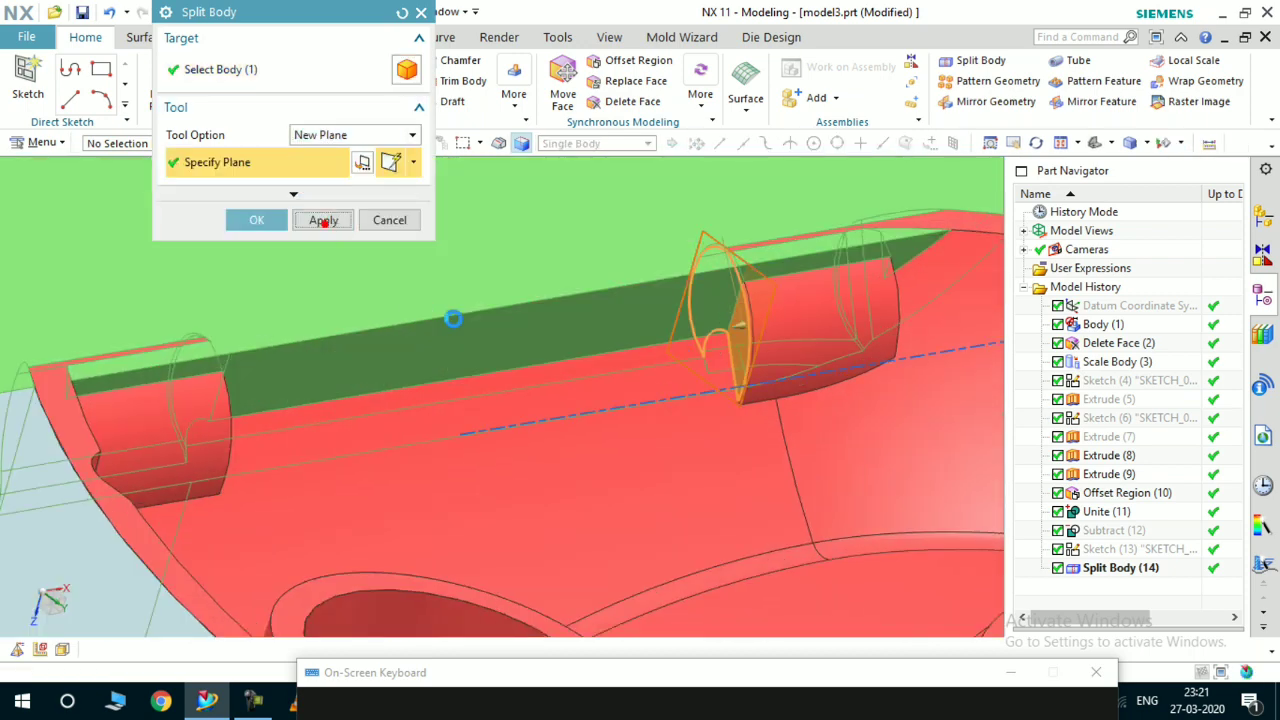
Split the remaining hinge-side piece with a new plane on the inner end face of the other hinge tab
scroll(653, 337, "down", 4)
middle_click_drag(606, 348, 521, 374)
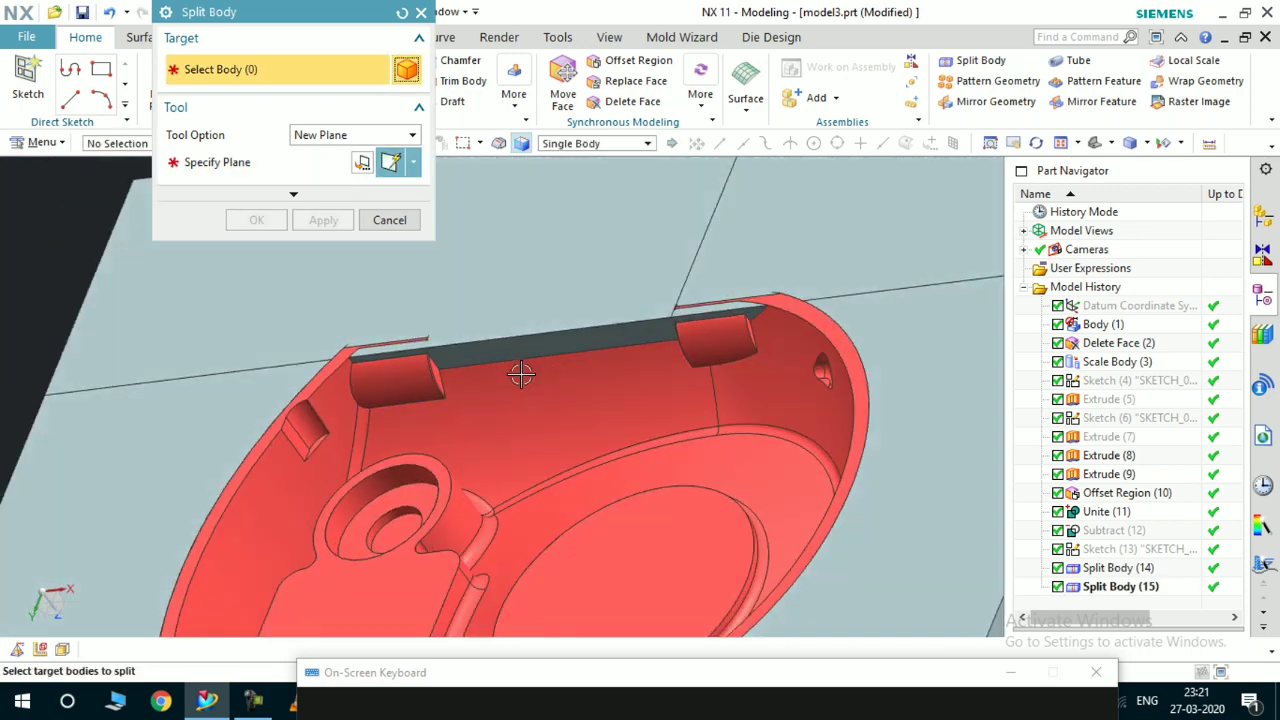
scroll(521, 374, "up", 5)
left_click(510, 283)
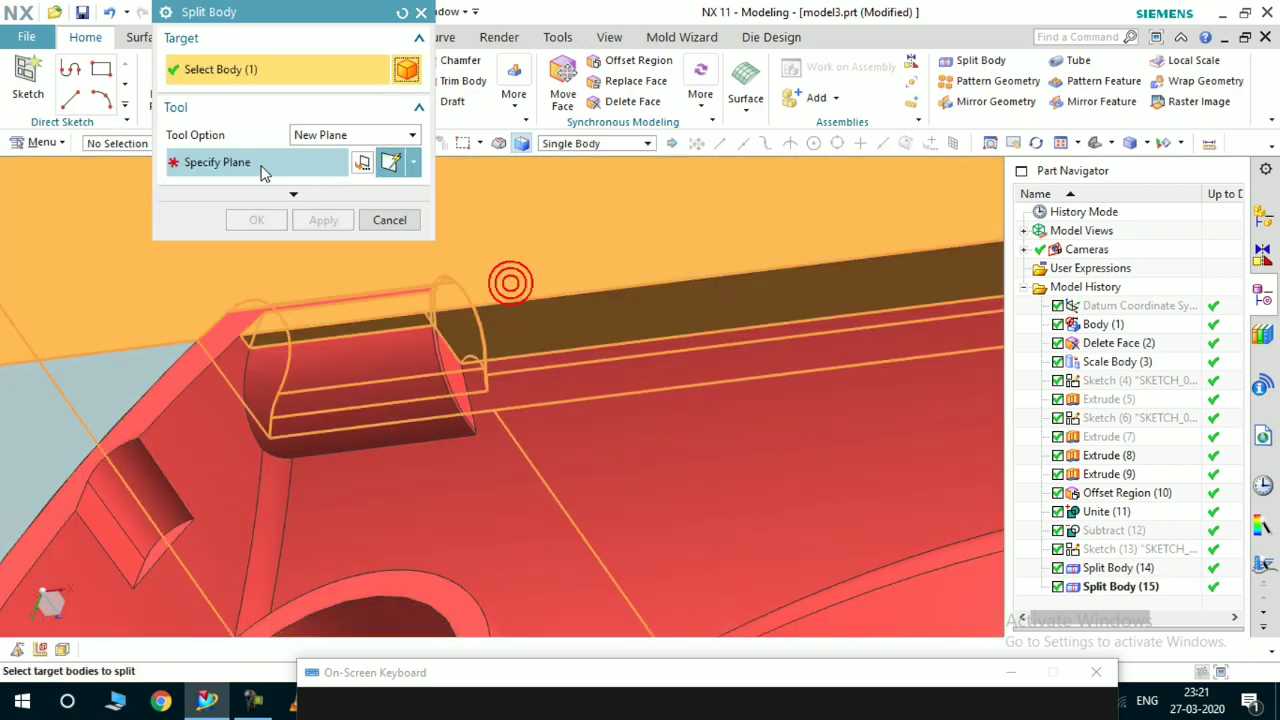
left_click(255, 166)
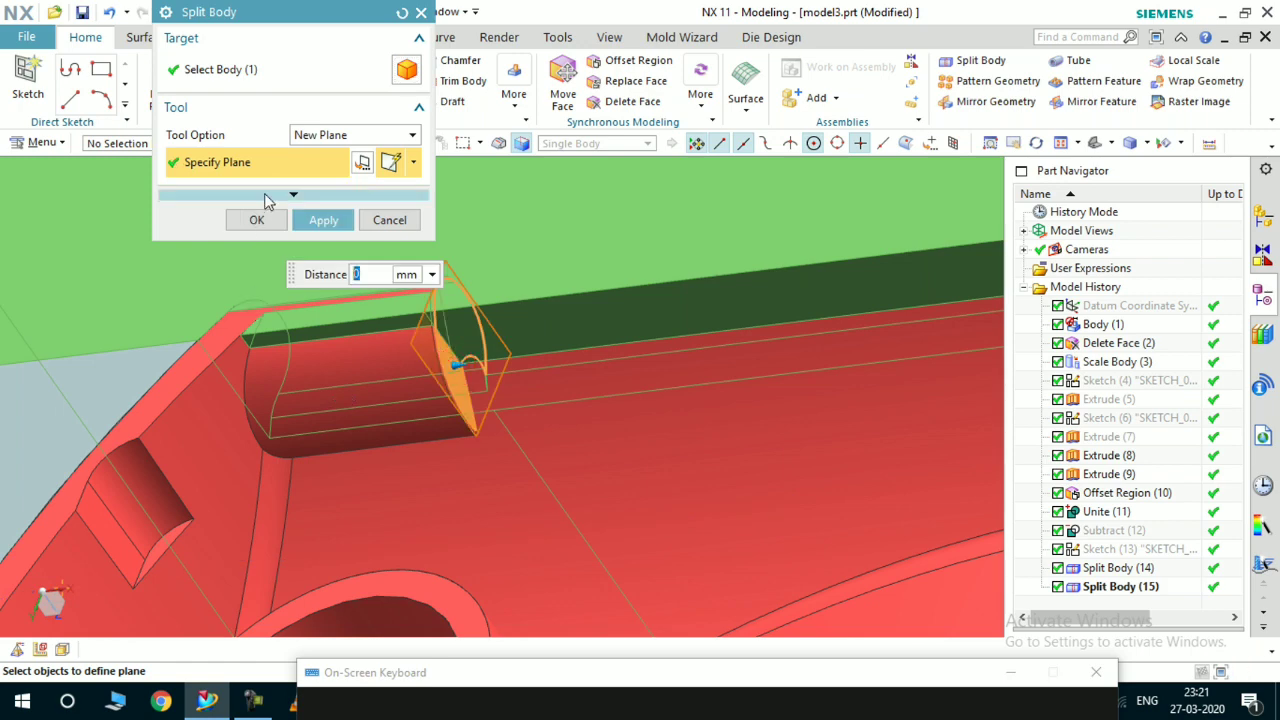
scroll(463, 346, "down", 6)
middle_click_drag(480, 354, 503, 360)
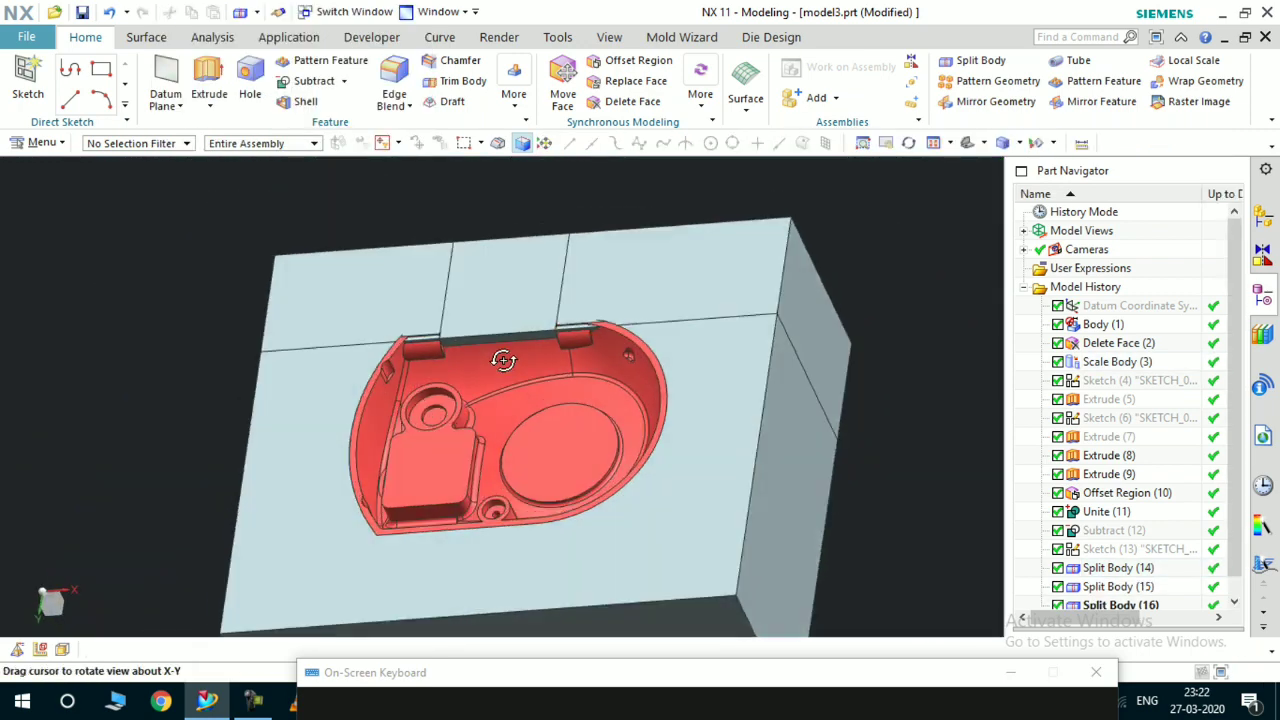
Try to hide the split block piece behind the hinge tab farther from the three stubs
scroll(420, 336, "up", 2)
scroll(420, 336, "up", 2)
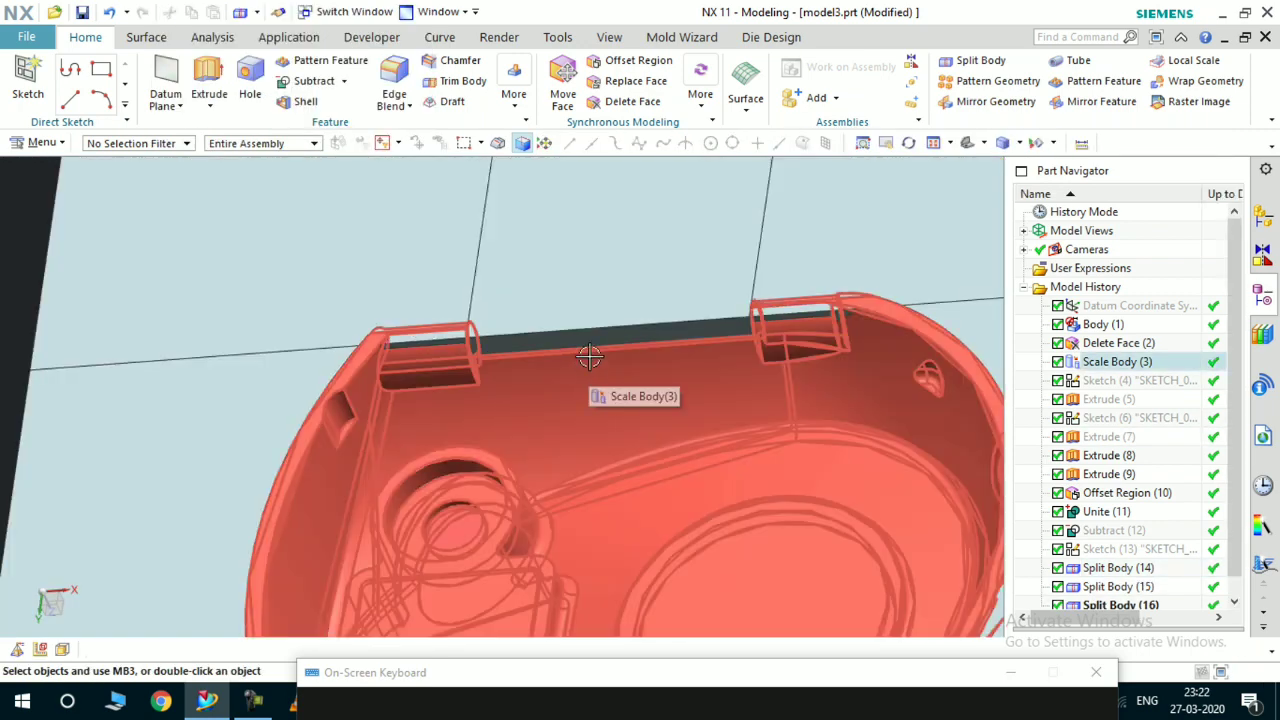
key("ctrl+shift+i")
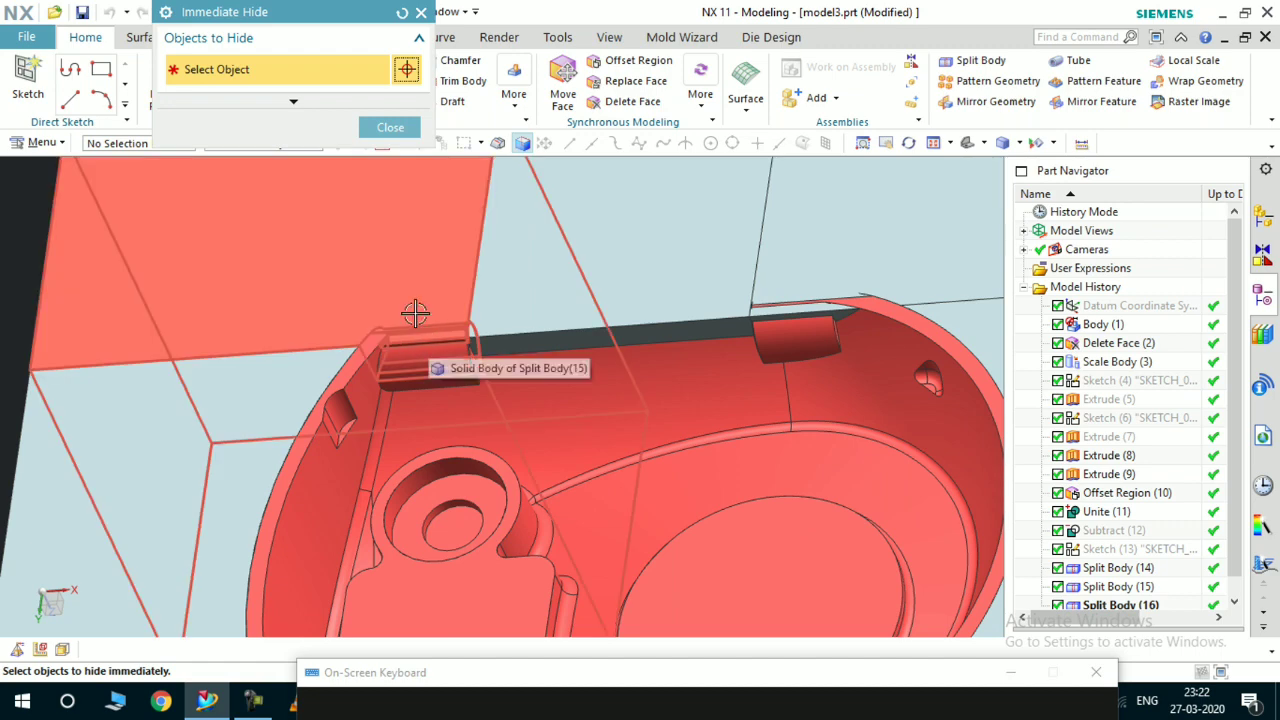
left_click(415, 313)
left_click(410, 127)
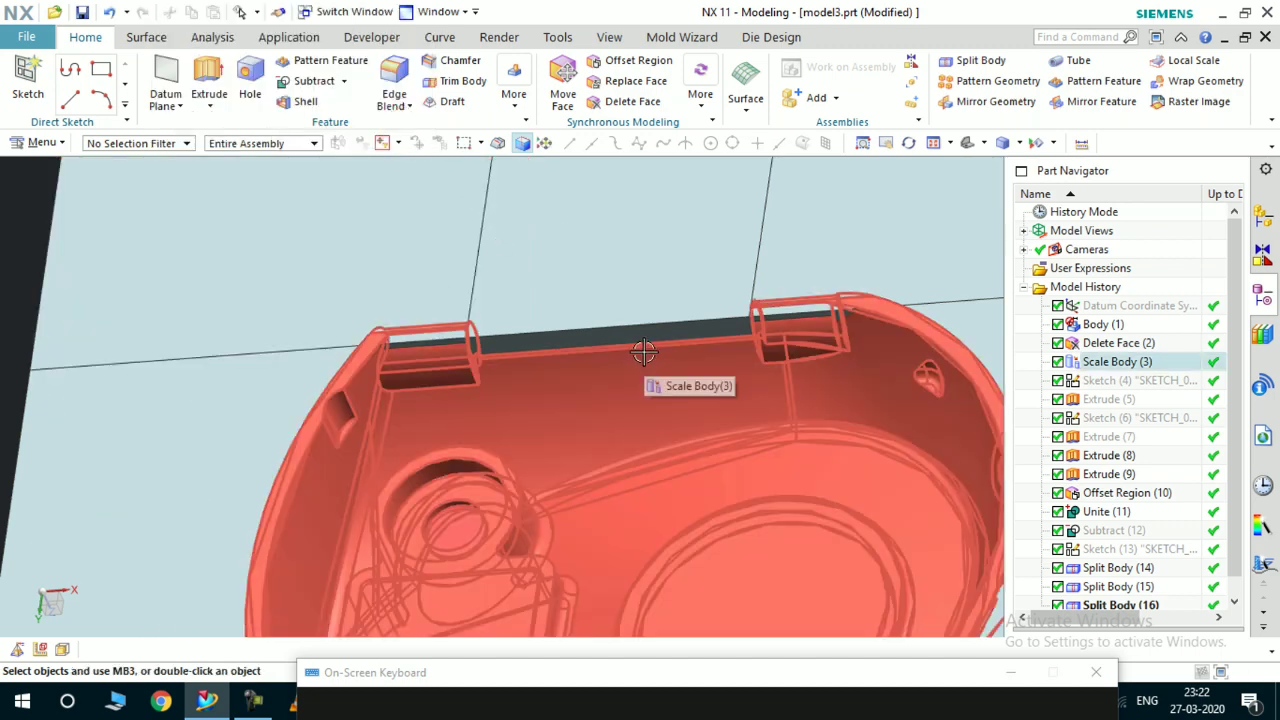
Start Immediate Hide and examine how the split face meets the end of the hinge tab farther from the three stubs
key("ctrl+shift+i")
scroll(420, 340, "up", 3)
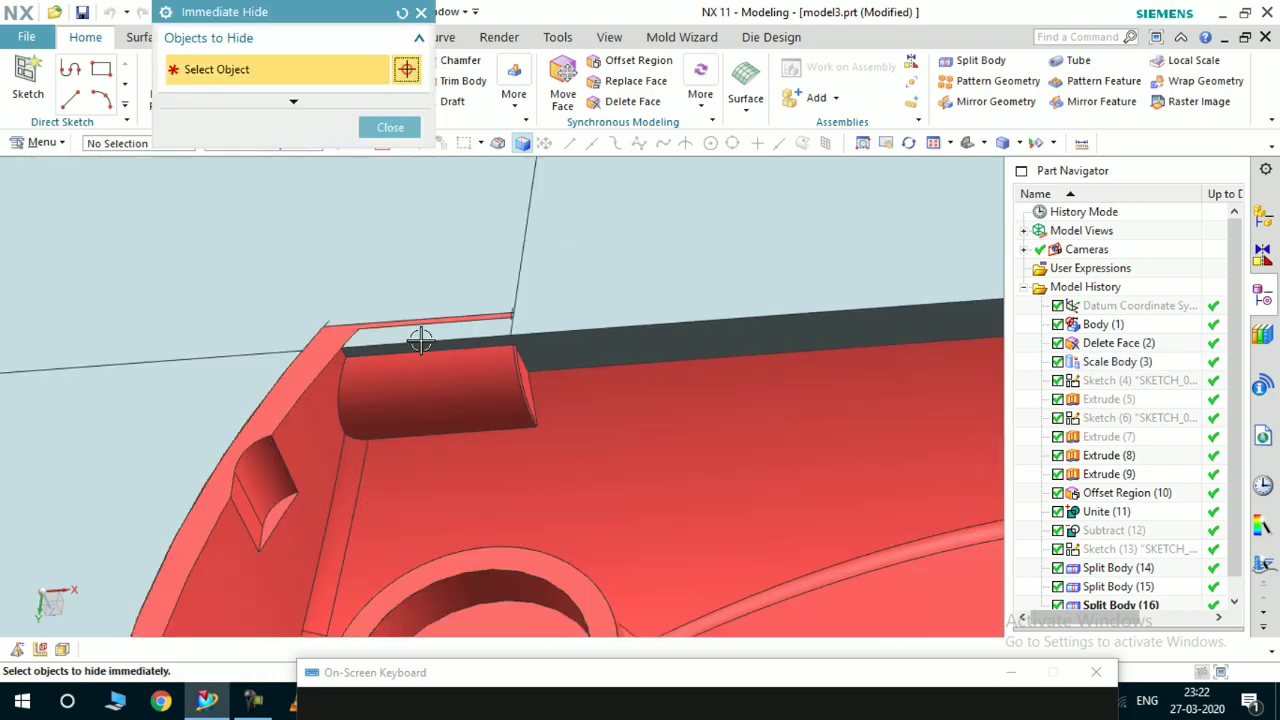
scroll(509, 306, "up", 5)
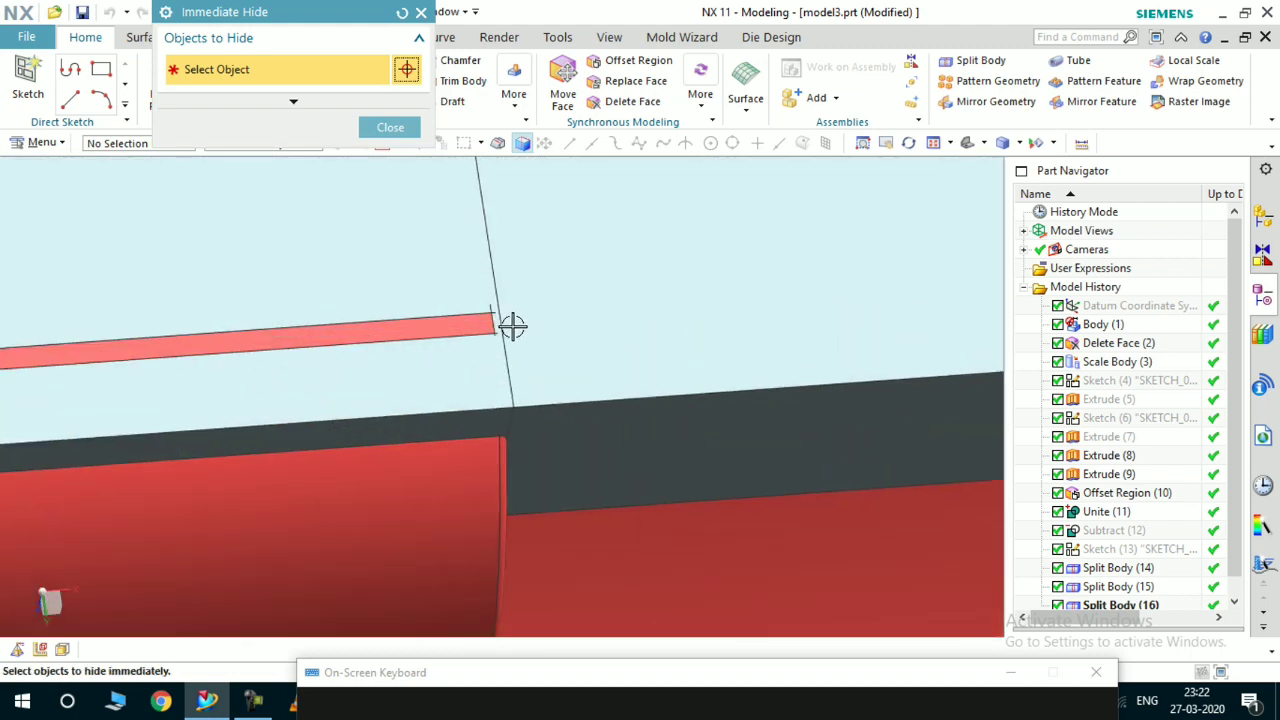
mouse_move(507, 330)
middle_mouse_down()
mouse_move(491, 383)
mouse_move(494, 320)
mouse_move(506, 334)
middle_mouse_up()
scroll(580, 357, "down", 5)
middle_click_drag(580, 357, 517, 283)
scroll(563, 391, "up", 5)
scroll(523, 380, "down", 4)
scroll(532, 288, "up", 4)
scroll(523, 297, "up", 3)
scroll(517, 283, "up", 4)
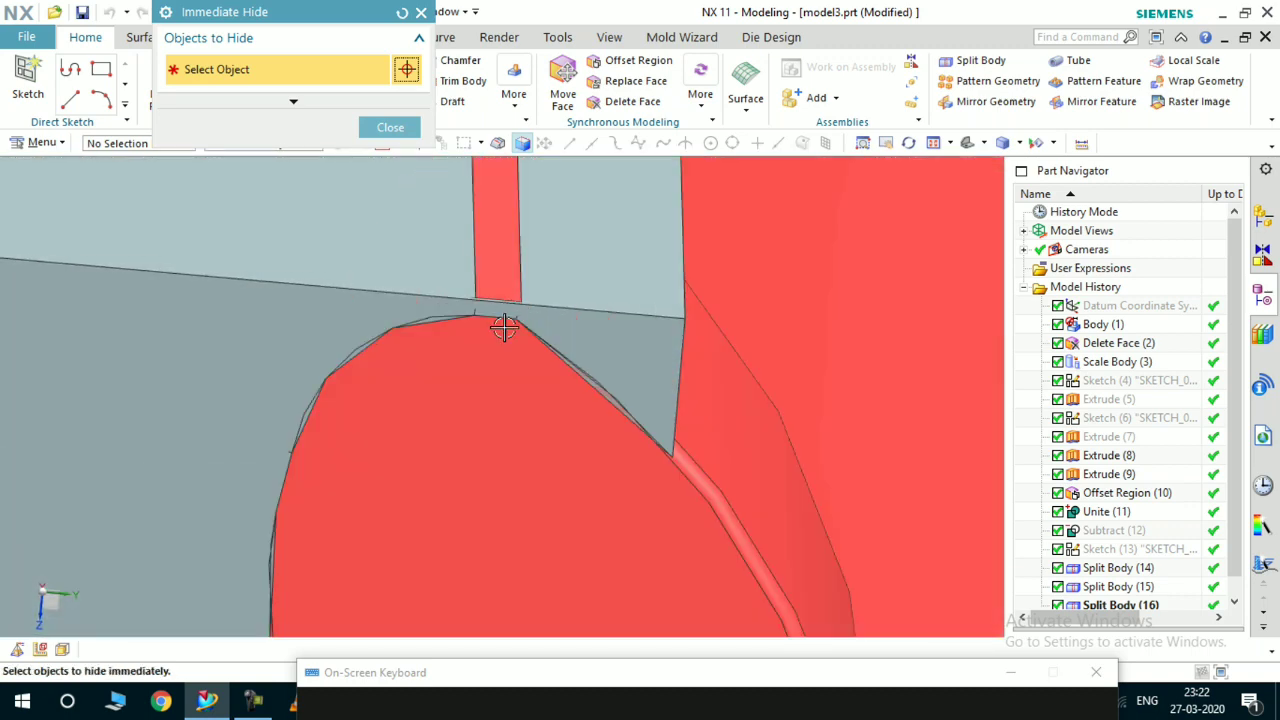
Hide the cover and the core block so only the upper mold block's pieces remain displayed
scroll(487, 334, "down", 6)
left_click(603, 368)
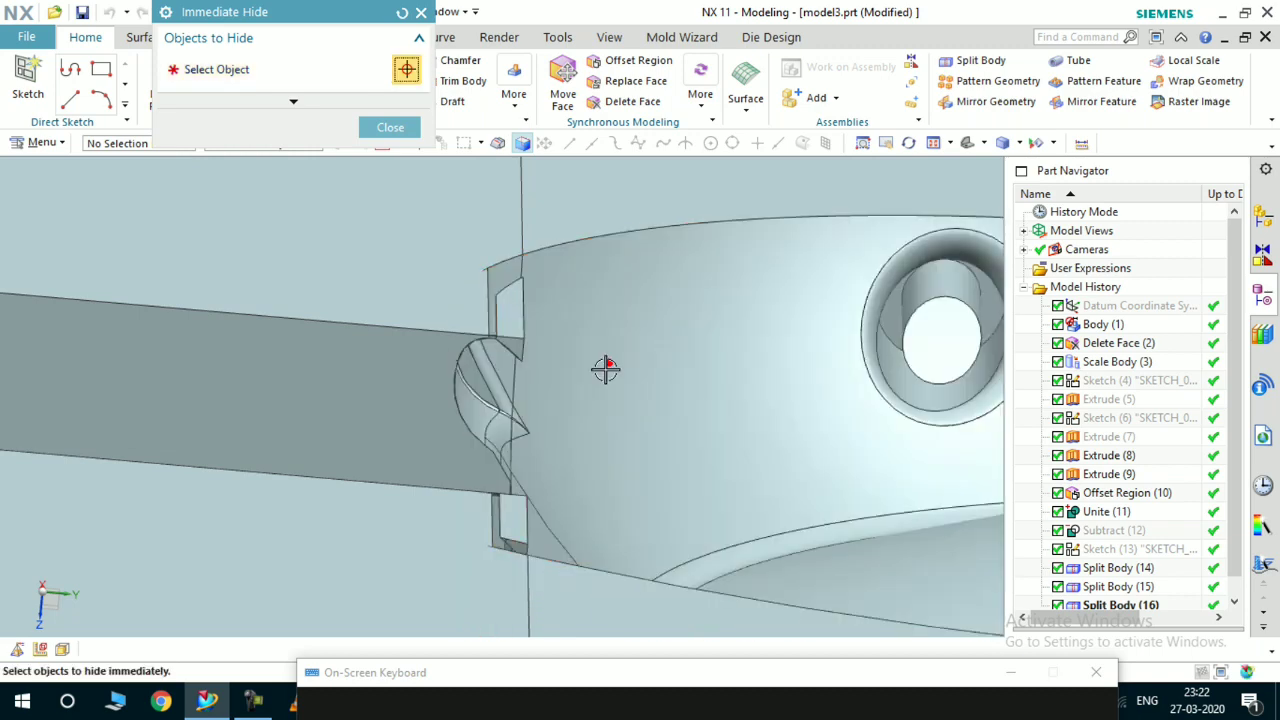
left_click(353, 188)
left_click(390, 127)
Try to delete the two narrow faces at the end of the thin slot in the split face
middle_click_drag(505, 330, 490, 392)
scroll(443, 529, "up", 5)
middle_click_drag(386, 543, 399, 529)
scroll(400, 489, "up", 5)
middle_click_drag(411, 457, 415, 452)
scroll(426, 480, "down", 8)
middle_click_drag(497, 366, 506, 346)
scroll(486, 357, "up", 8)
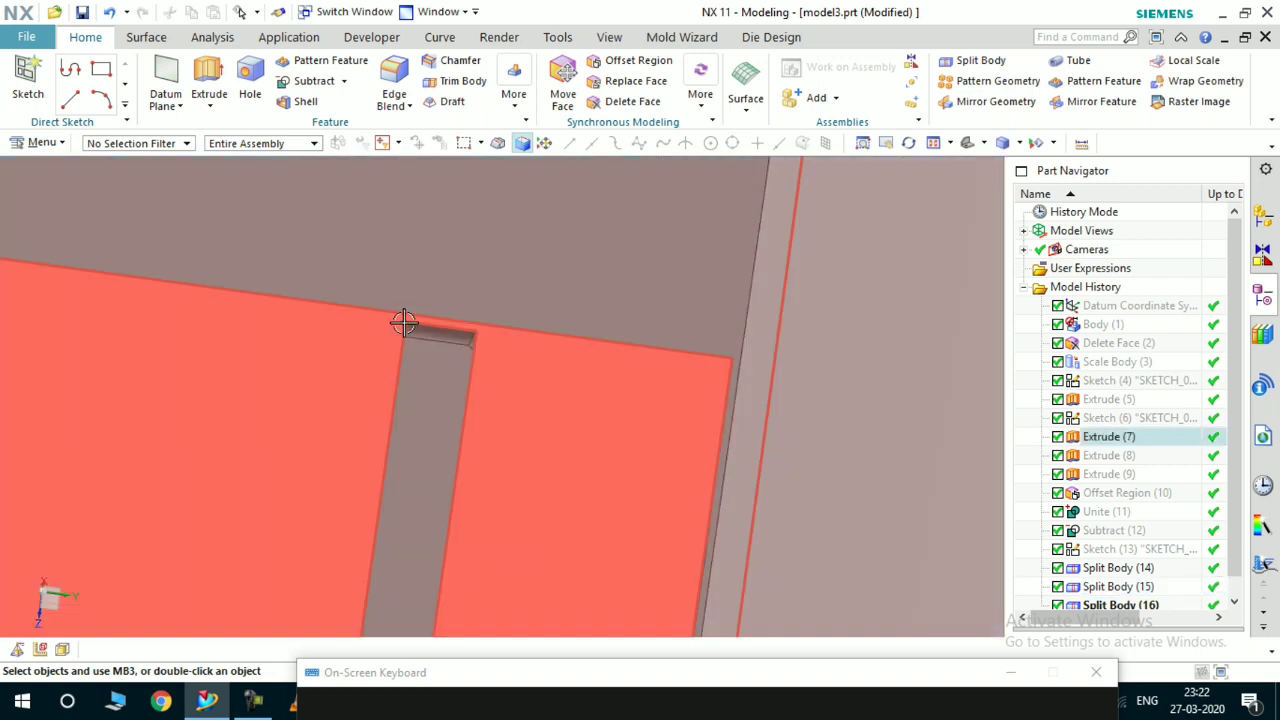
left_click(632, 102)
scroll(418, 333, "up", 3)
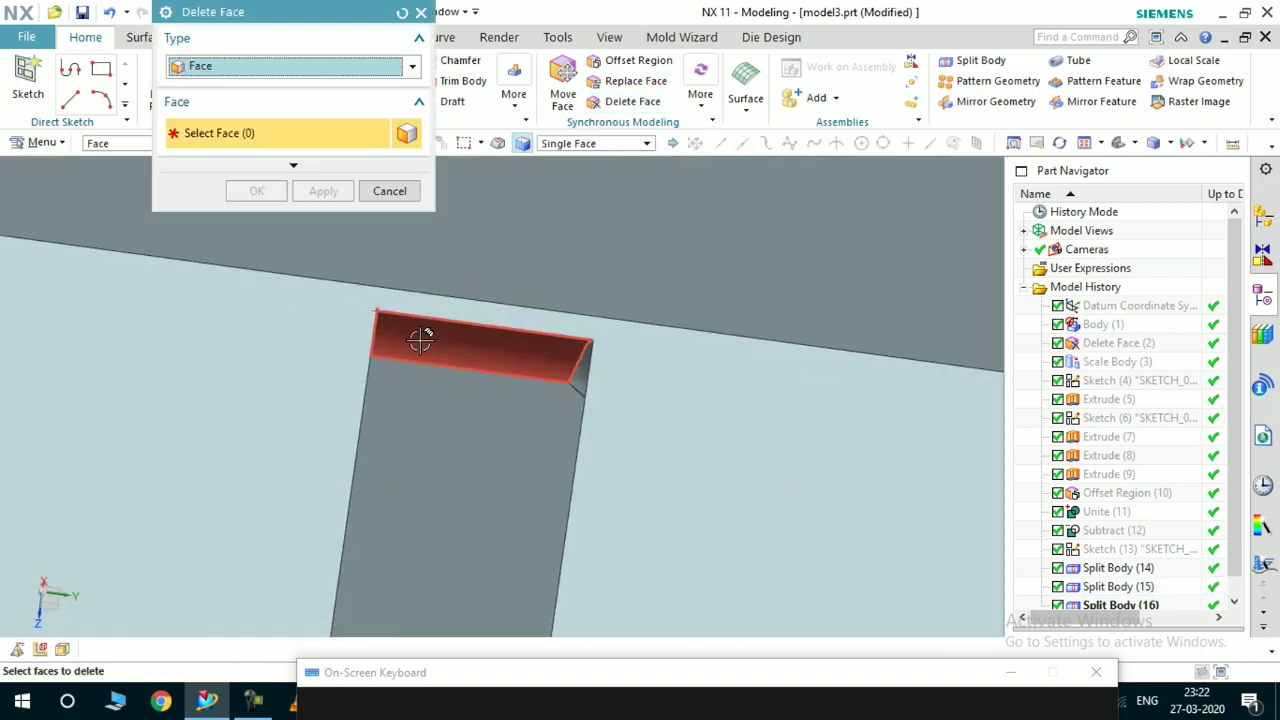
scroll(587, 376, "up", 3)
left_click(576, 357)
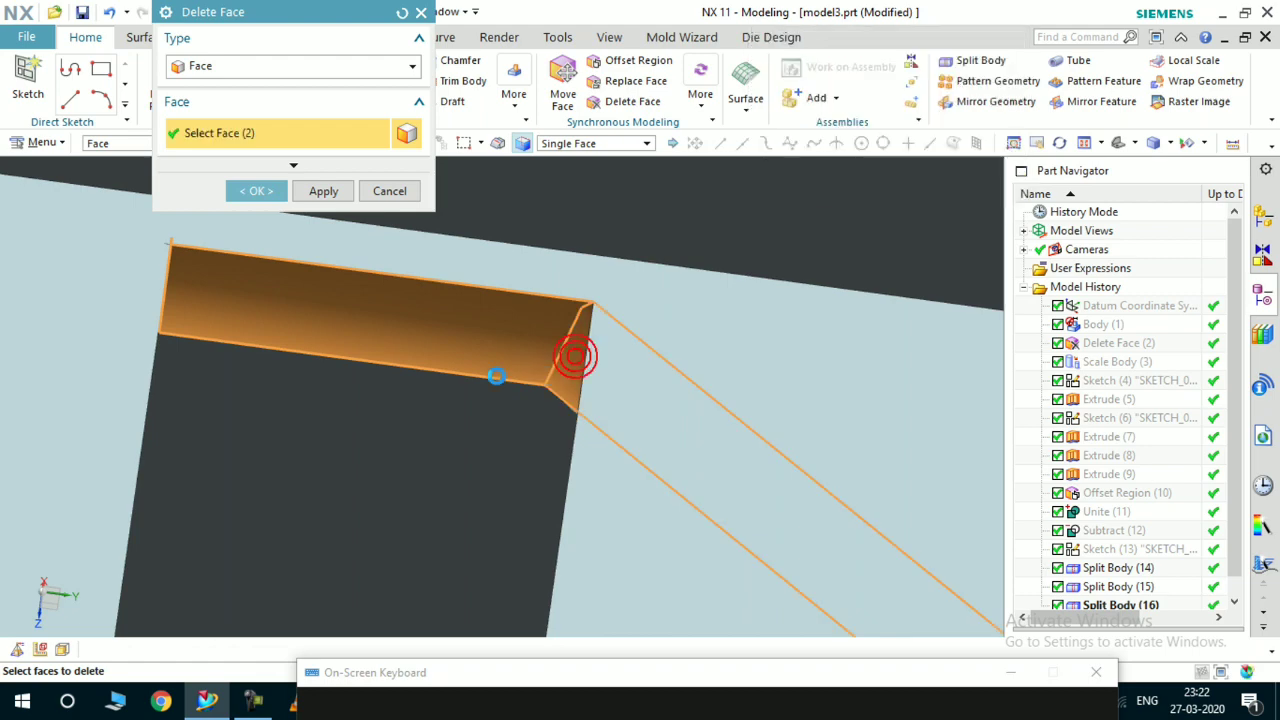
scroll(398, 237, "down", 3)
left_click(393, 196)
Examine the hinge tab recesses and thin slot ends in the upper block's split pieces
middle_click_drag(470, 340, 668, 363)
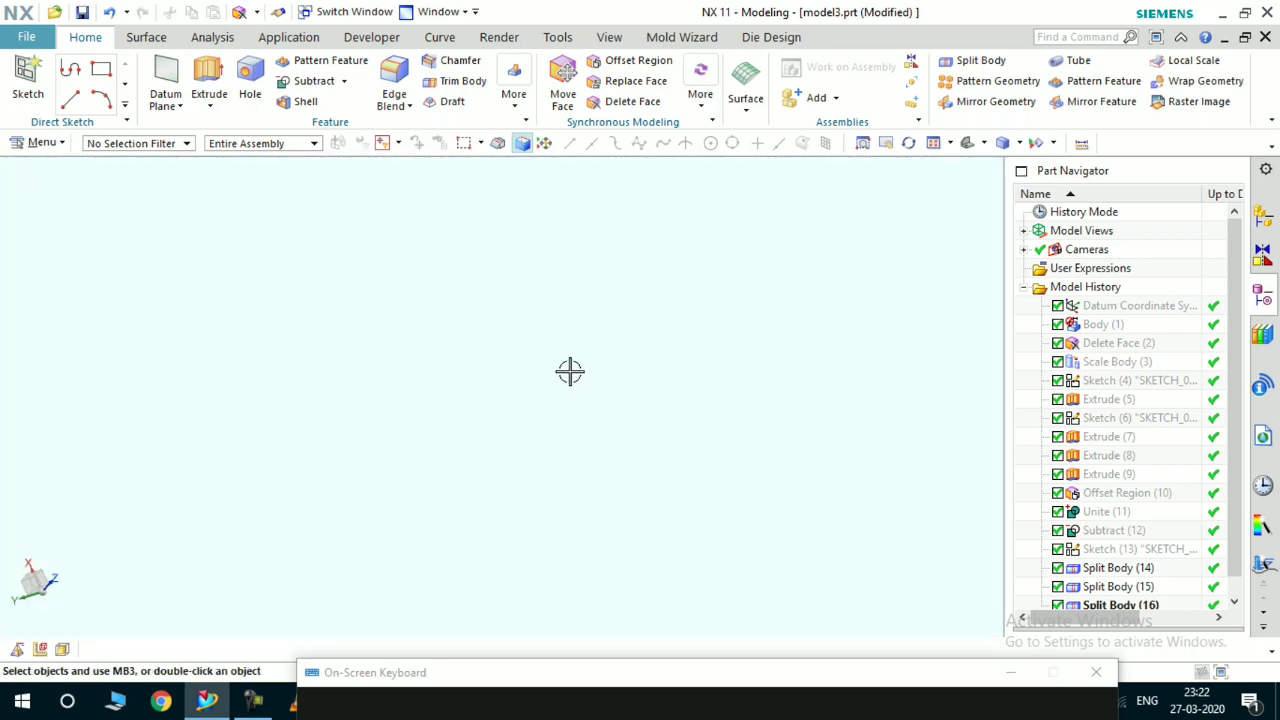
scroll(565, 360, "down", 5)
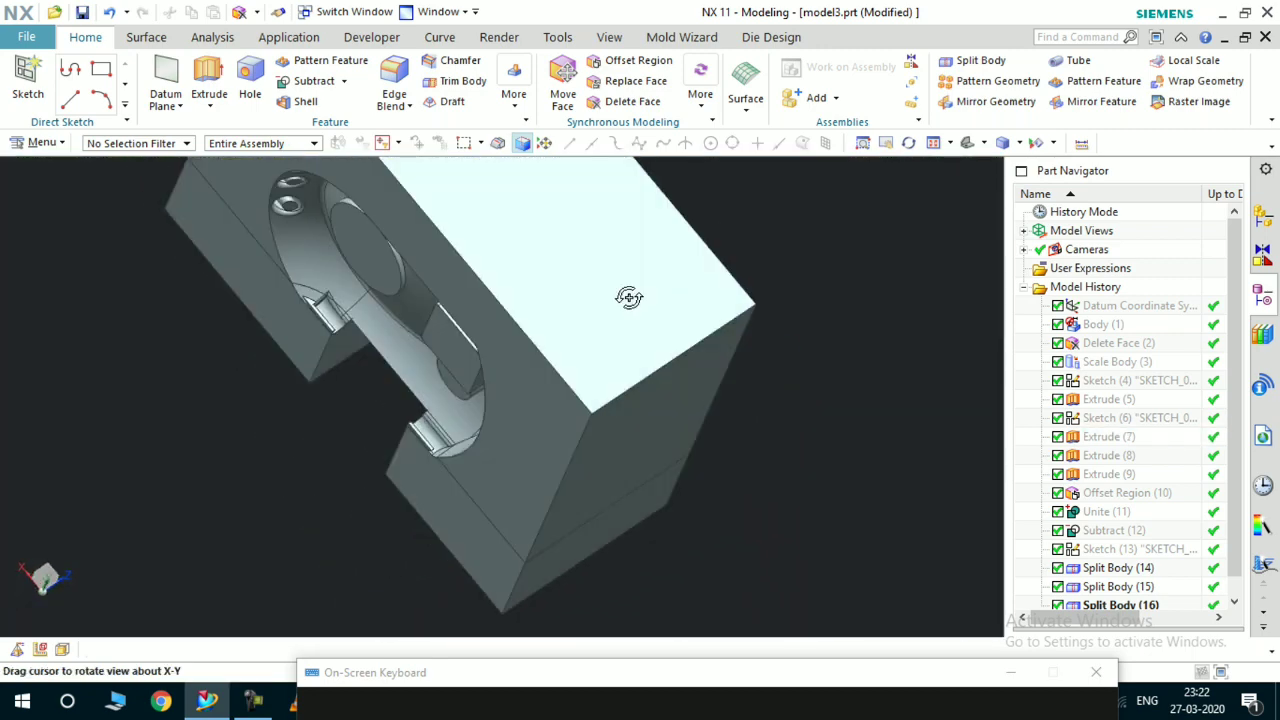
middle_click_drag(657, 265, 626, 308)
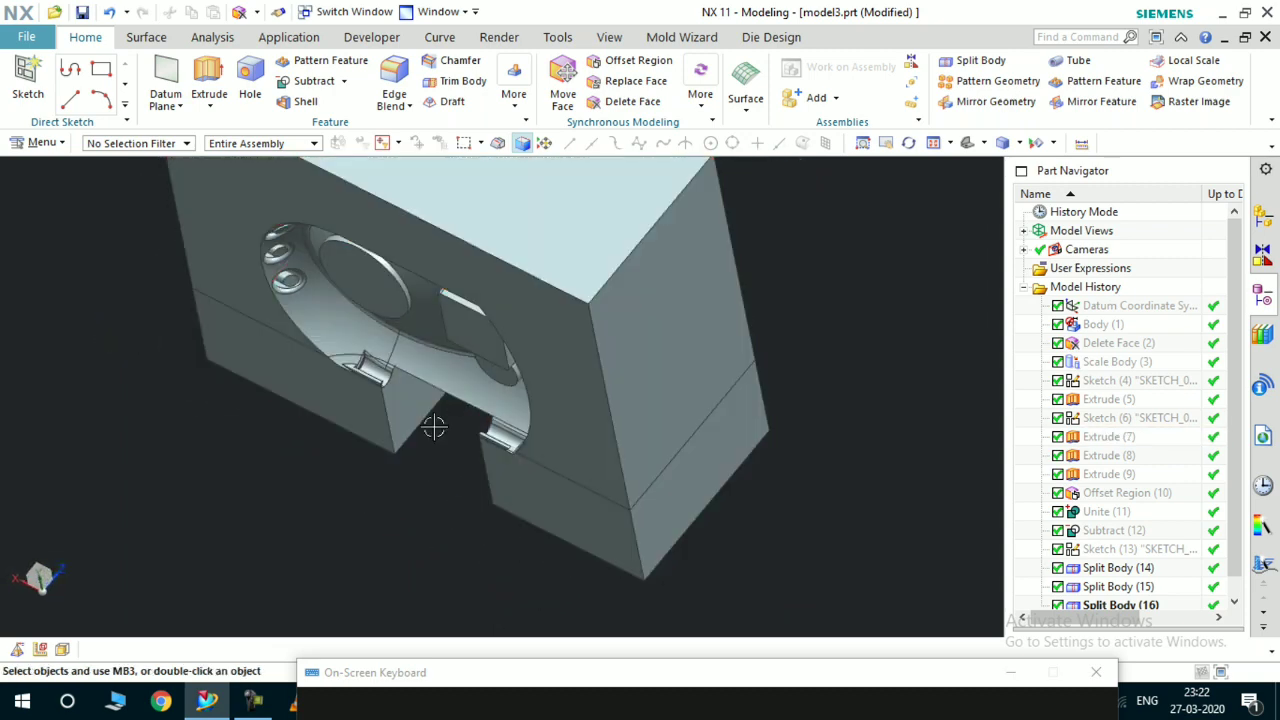
scroll(491, 434, "up", 5)
mouse_move(534, 431)
middle_mouse_down()
mouse_move(546, 414)
mouse_move(586, 409)
mouse_move(563, 403)
mouse_move(525, 444)
mouse_move(537, 380)
mouse_move(543, 430)
middle_mouse_up()
scroll(549, 457, "up", 3)
scroll(549, 457, "down", 6)
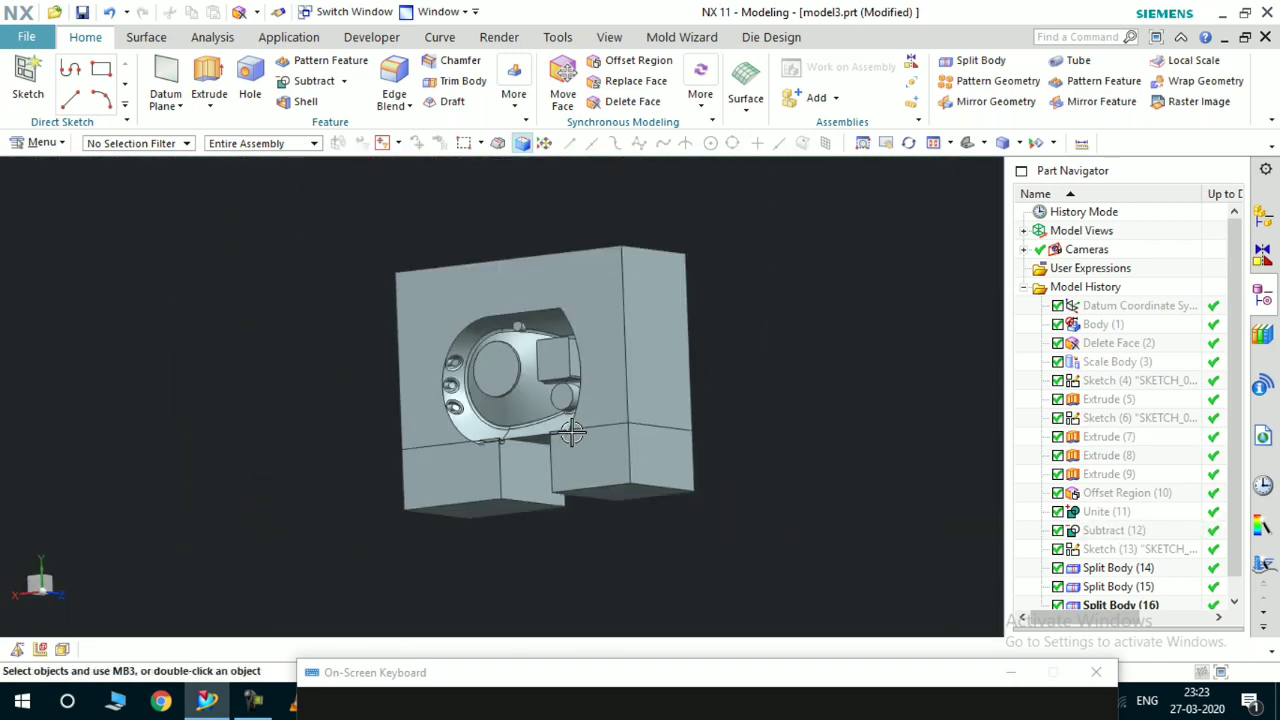
middle_click_drag(549, 457, 608, 346)
scroll(636, 365, "up", 4)
scroll(494, 331, "up", 4)
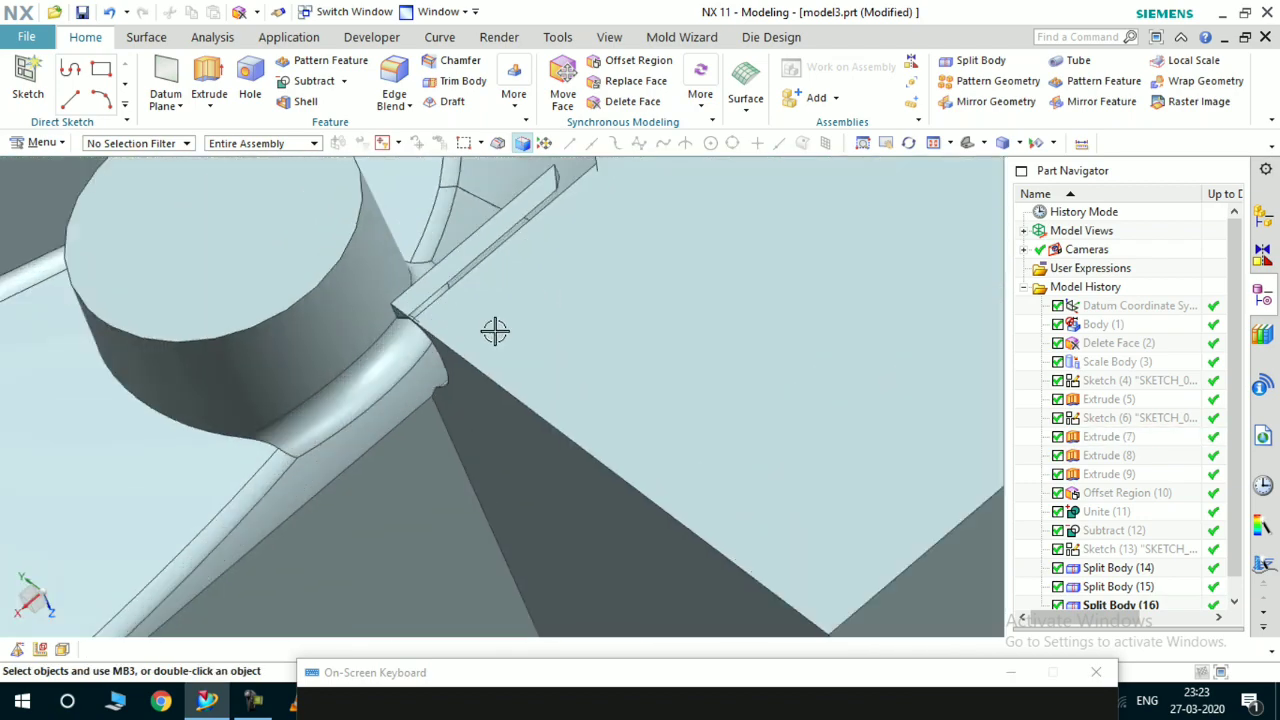
middle_click_drag(459, 325, 426, 351)
scroll(426, 351, "up", 4)
mouse_move(409, 251)
middle_mouse_down()
mouse_move(406, 267)
mouse_move(420, 265)
middle_mouse_up()
scroll(391, 454, "up", 5)
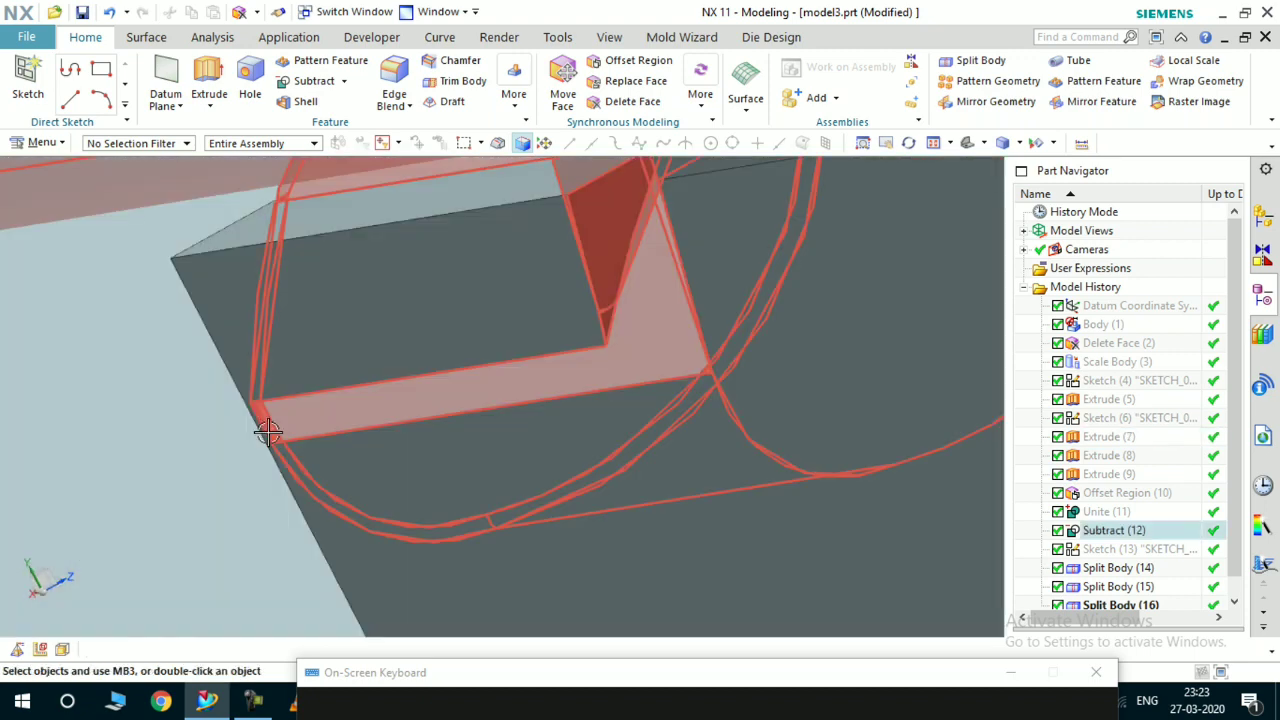
scroll(268, 432, "up", 2)
mouse_move(268, 440)
middle_mouse_down()
mouse_move(271, 409)
mouse_move(254, 414)
mouse_move(277, 409)
mouse_move(275, 423)
middle_mouse_up()
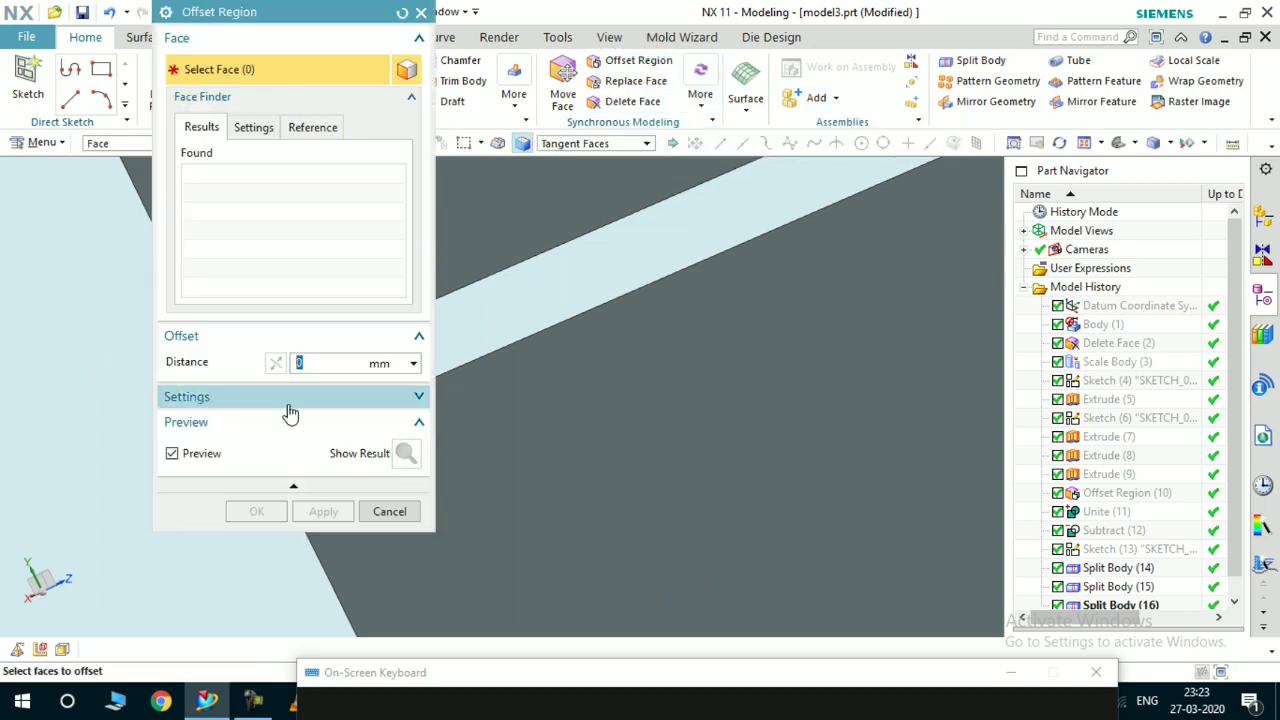
Try to offset the single narrow end face of the thin slot by 0.023 mm with Offset Region
scroll(838, 420, "down", 4)
scroll(500, 428, "up", 5)
scroll(475, 452, "down", 2)
scroll(640, 424, "up", 1)
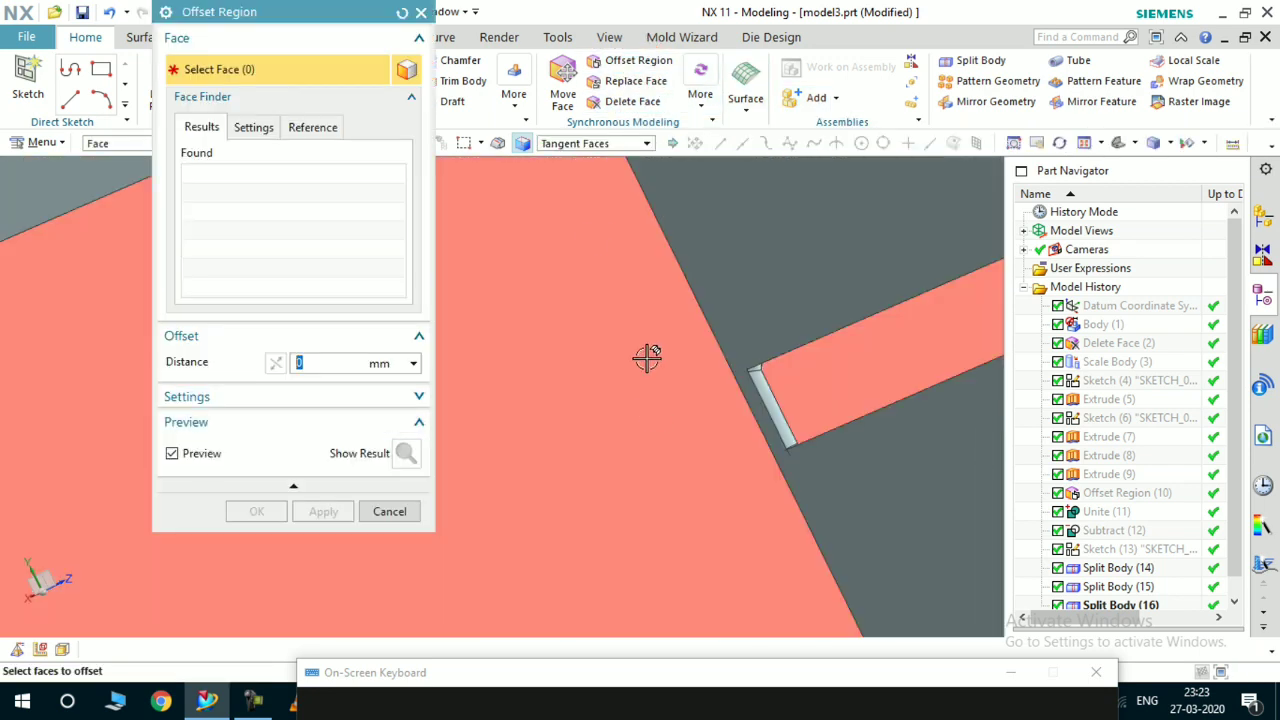
left_click(570, 145)
scroll(808, 413, "up", 2)
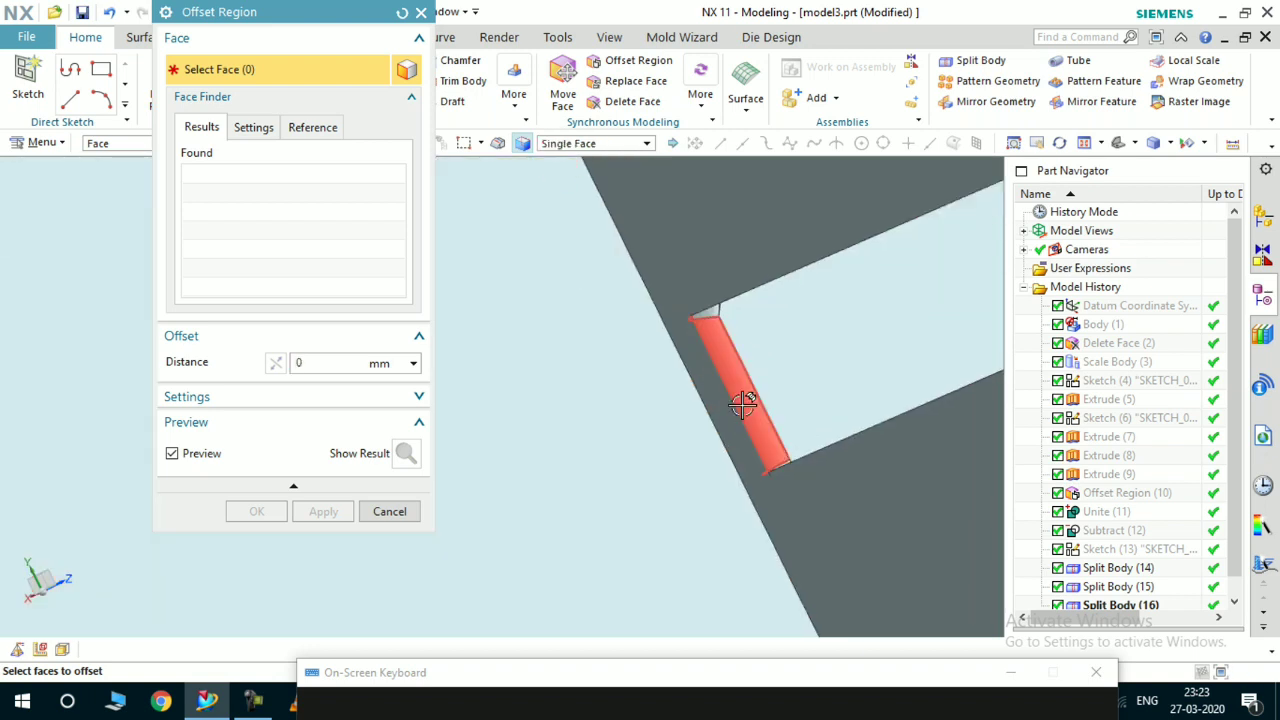
left_click(768, 395)
left_click_drag(709, 437, 672, 492)
scroll(602, 448, "down", 3)
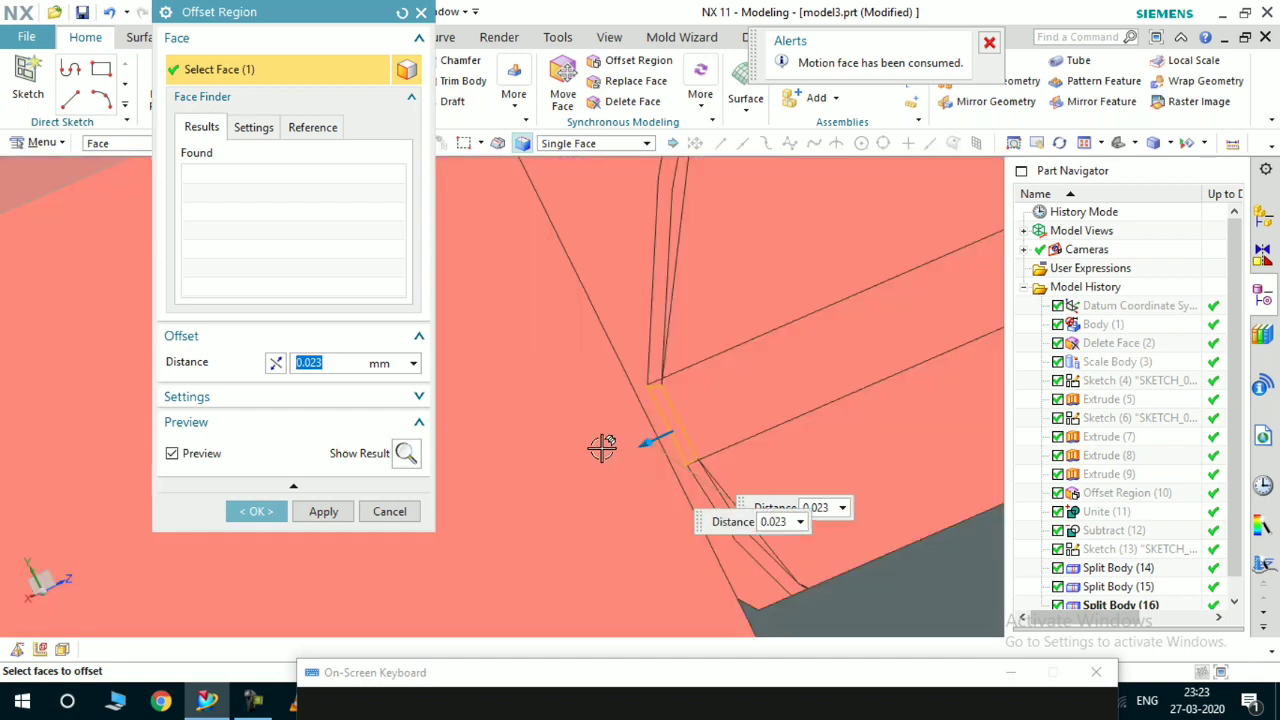
scroll(604, 449, "down", 3)
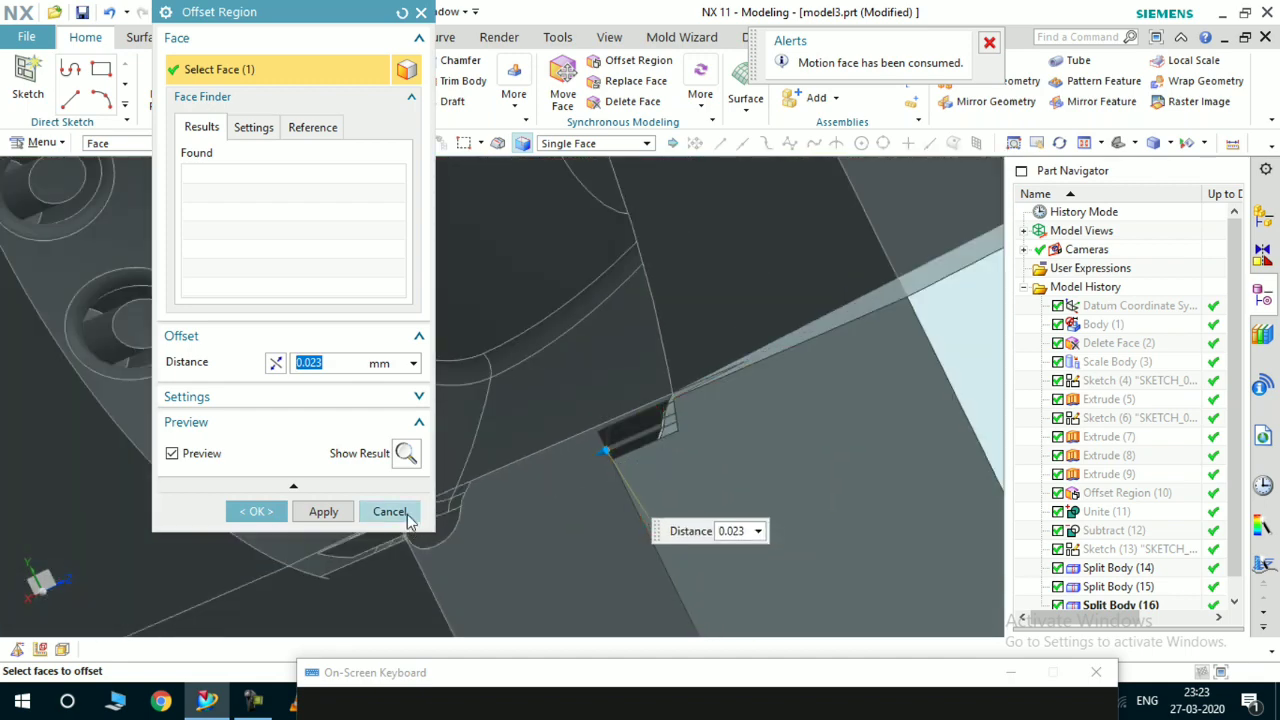
left_click(407, 517)
Split the block piece farther from the three stubs with a new plane at the cavity-side corner of its thin slot
middle_click_drag(403, 517, 677, 414)
scroll(677, 414, "down", 3)
middle_click_drag(646, 531, 678, 293)
scroll(698, 308, "up", 6)
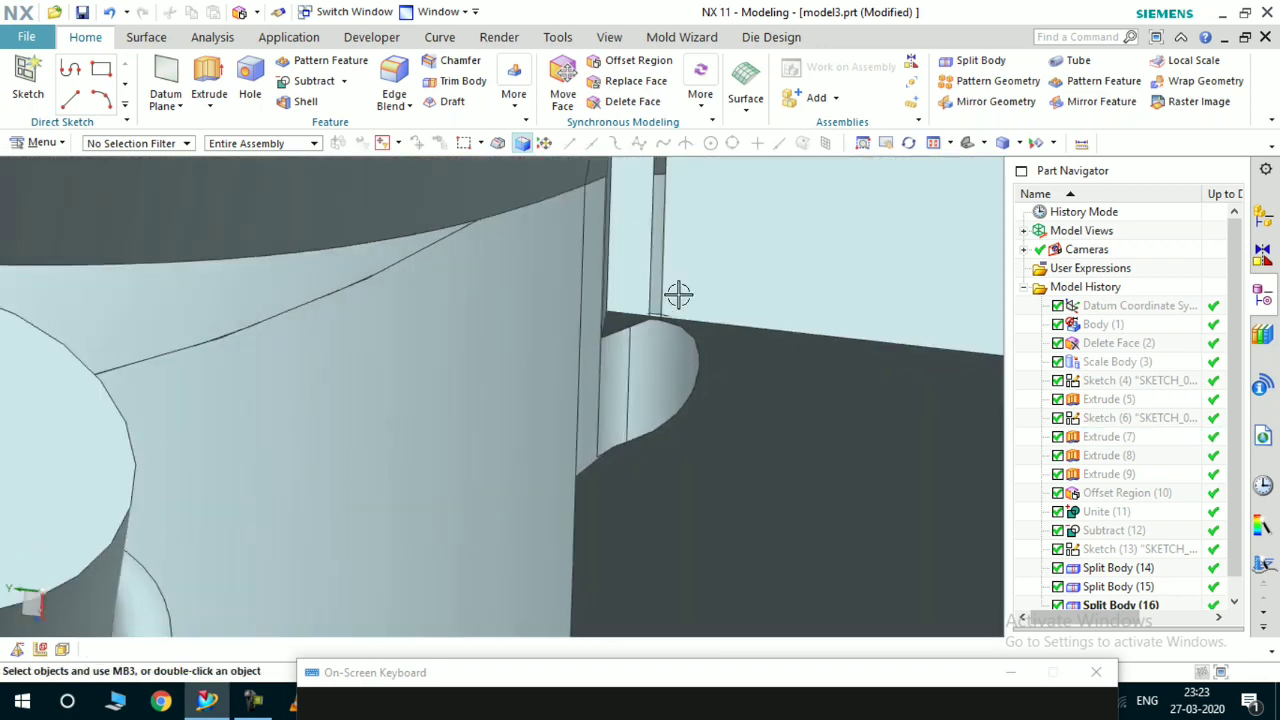
scroll(657, 316, "down", 3)
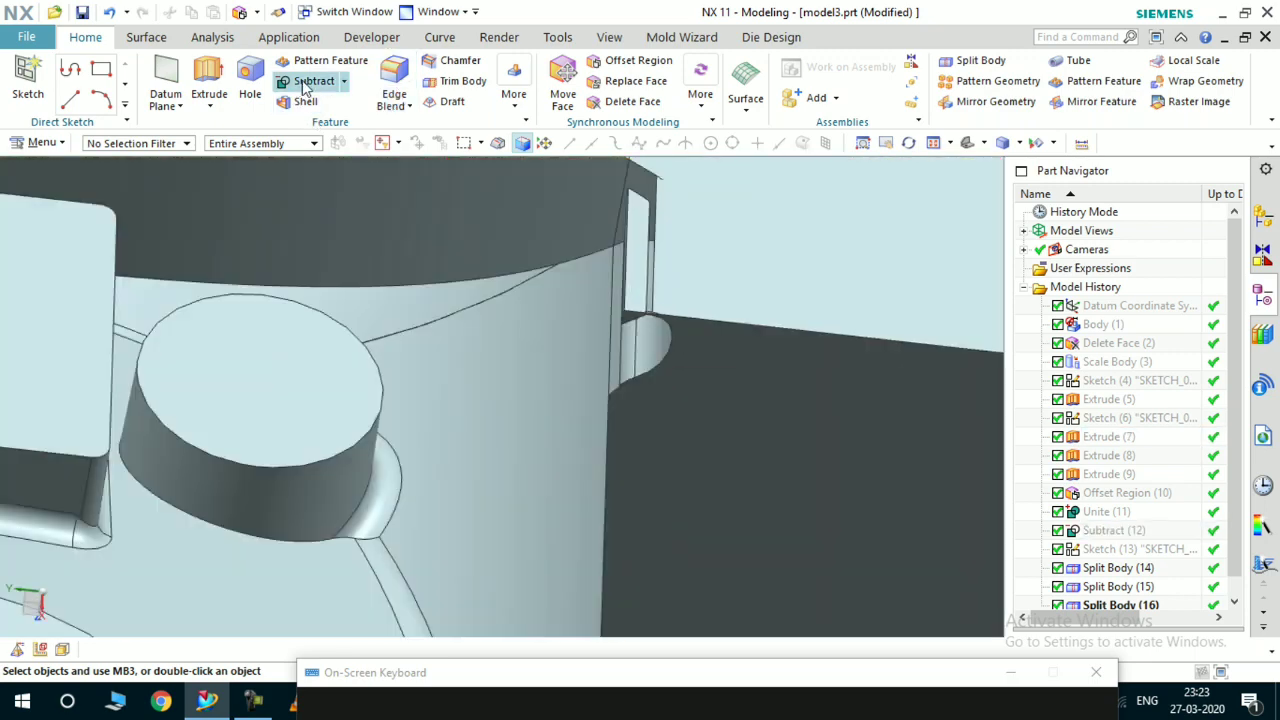
left_click(965, 62)
left_click(634, 314)
scroll(581, 330, "down", 2)
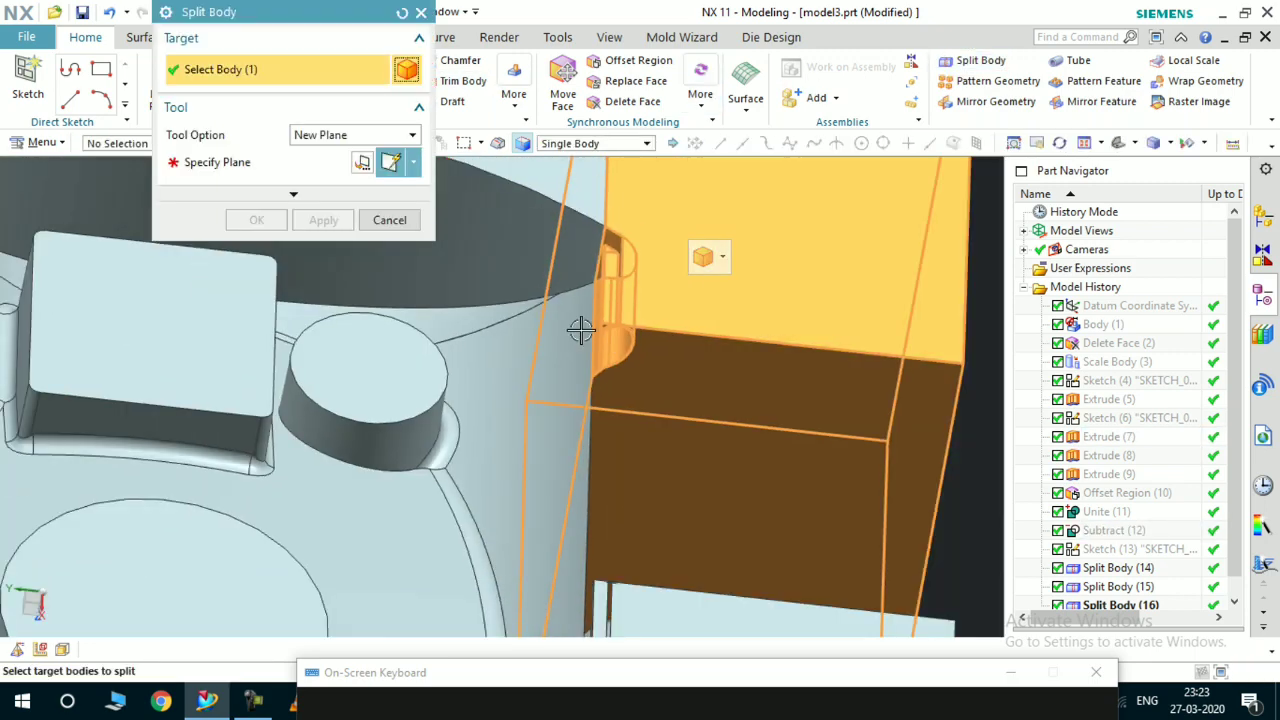
left_click(298, 168)
scroll(612, 345, "up", 5)
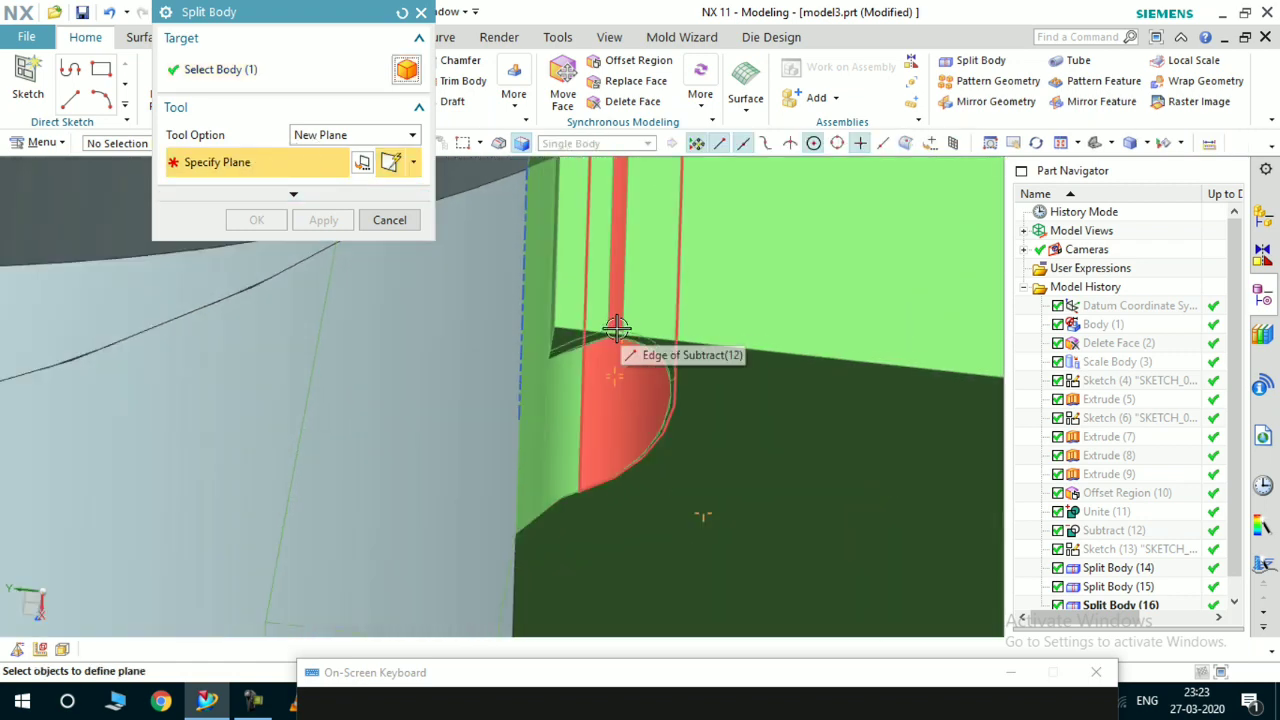
scroll(597, 343, "up", 3)
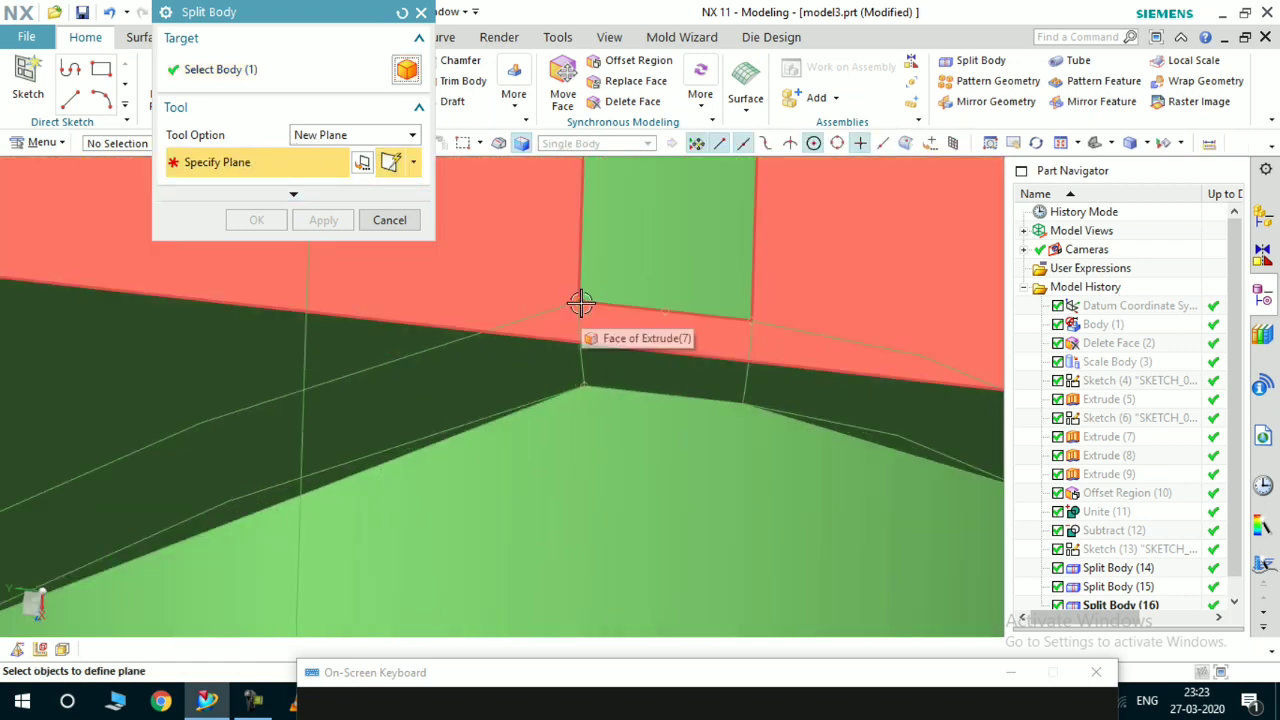
left_click(580, 343)
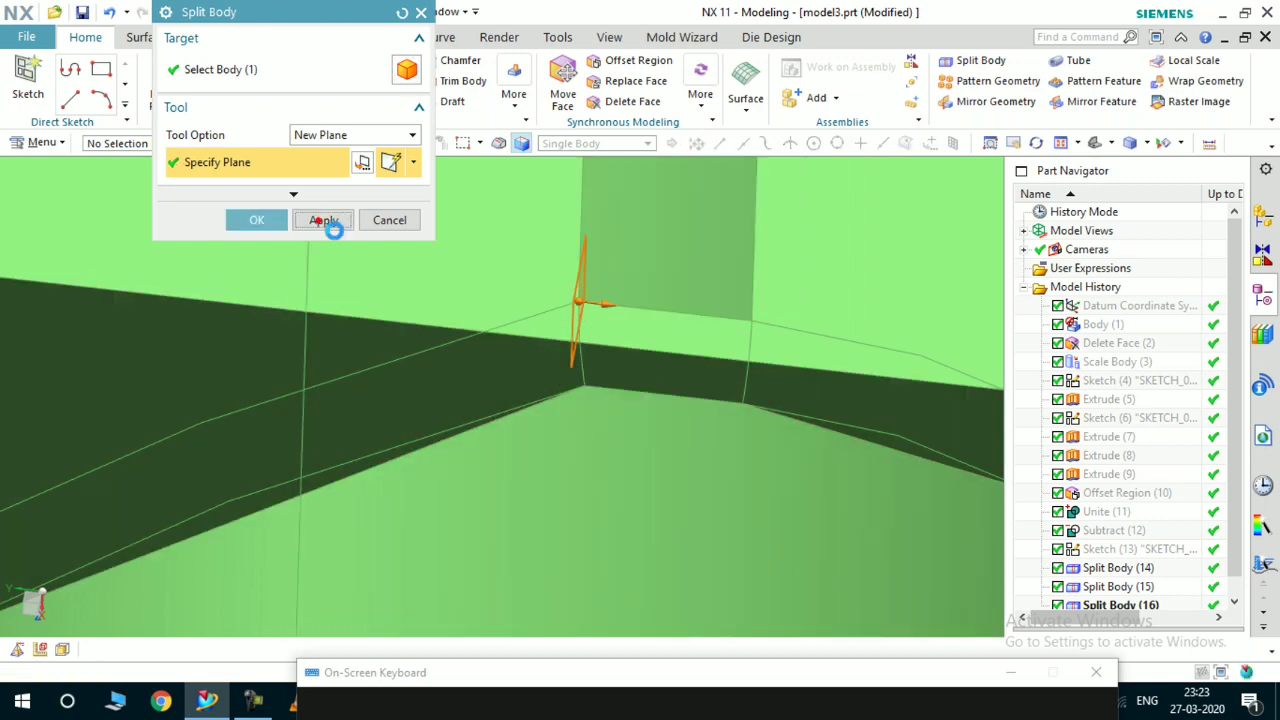
scroll(563, 274, "down", 8)
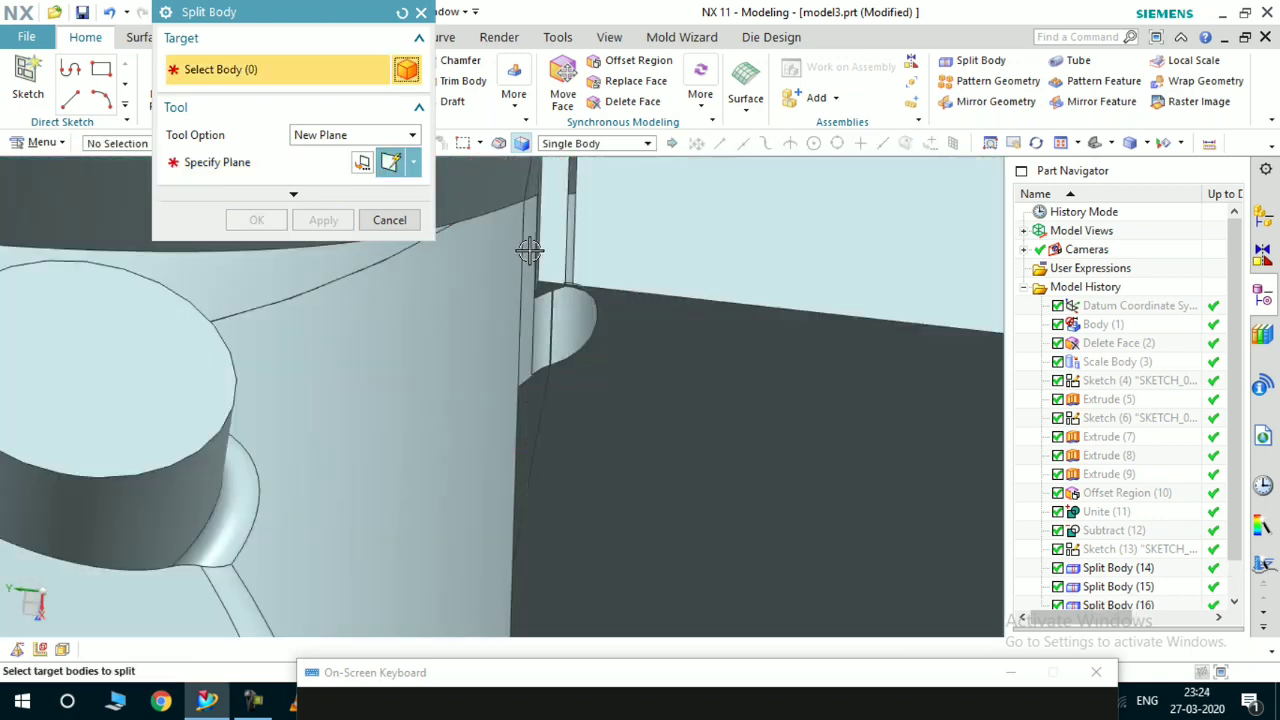
scroll(532, 251, "down", 5)
scroll(550, 437, "up", 9)
middle_click_drag(568, 430, 569, 412)
left_click(378, 221)
Start Immediate Hide and examine which split bodies lie around the two hinge tabs
middle_click_drag(378, 221, 711, 434)
key("ctrl+shift+i")
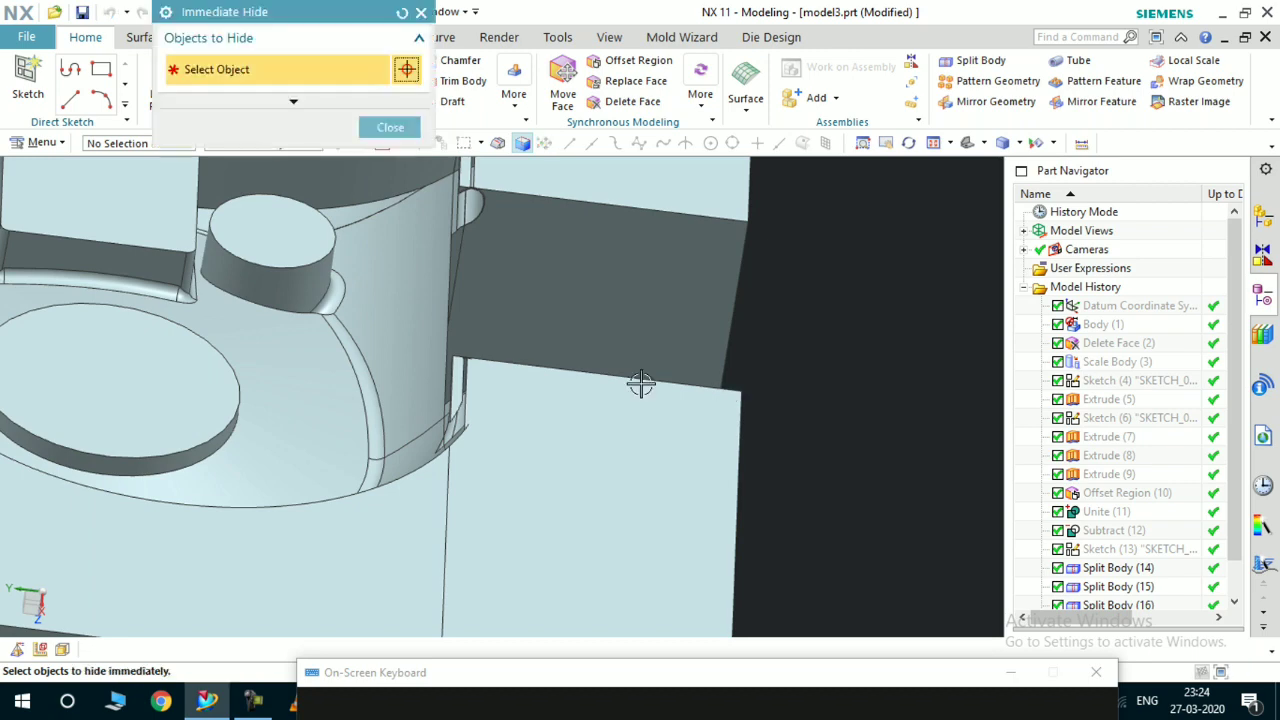
left_click(521, 228)
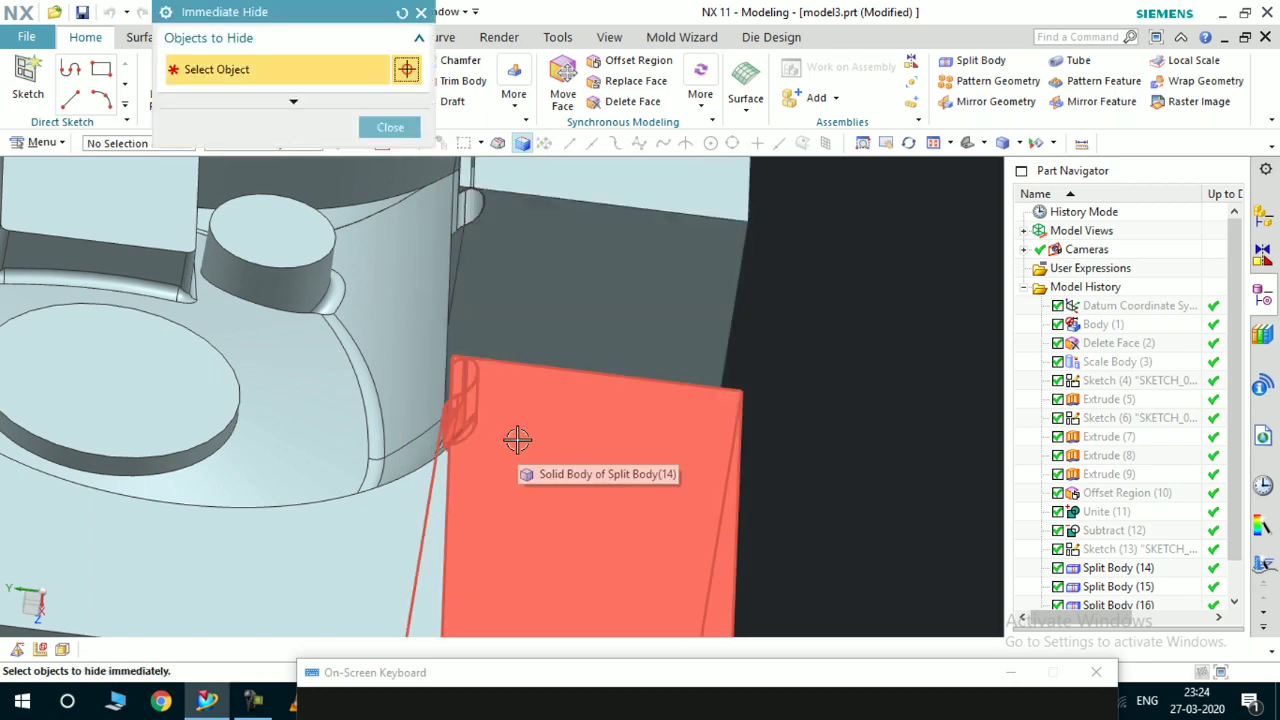
left_click(552, 347)
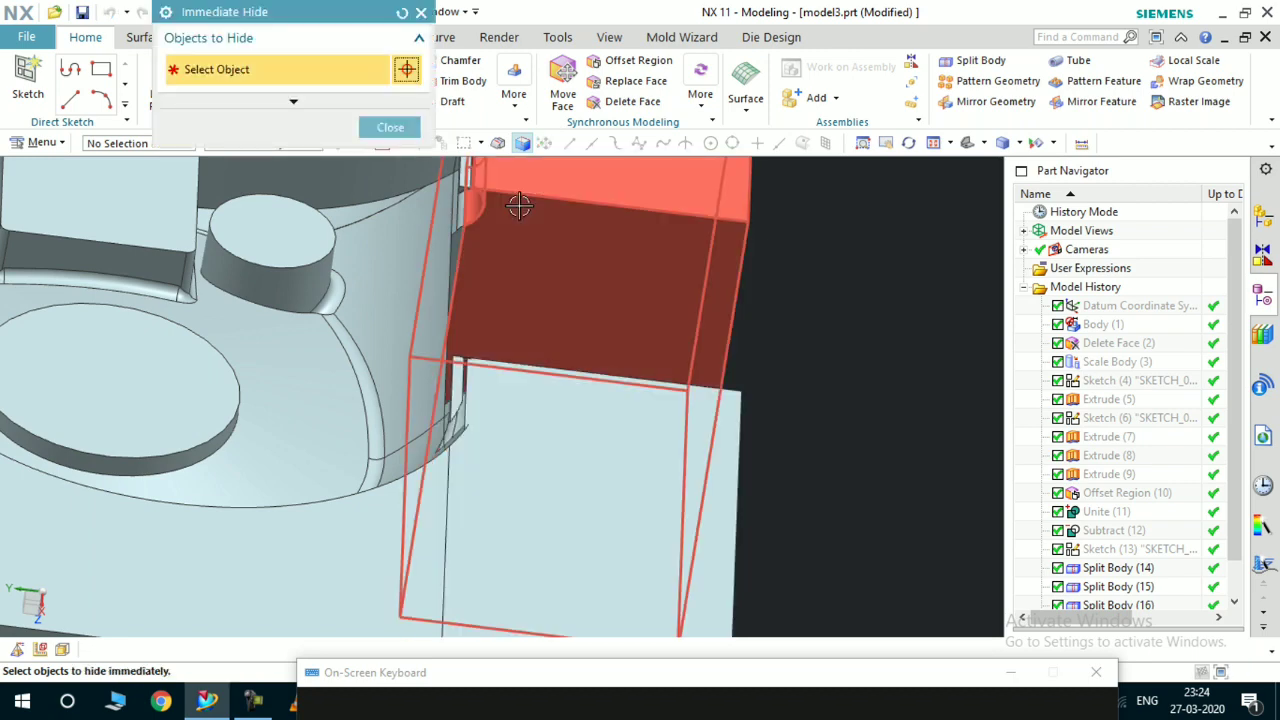
left_click(510, 337)
left_click(390, 128)
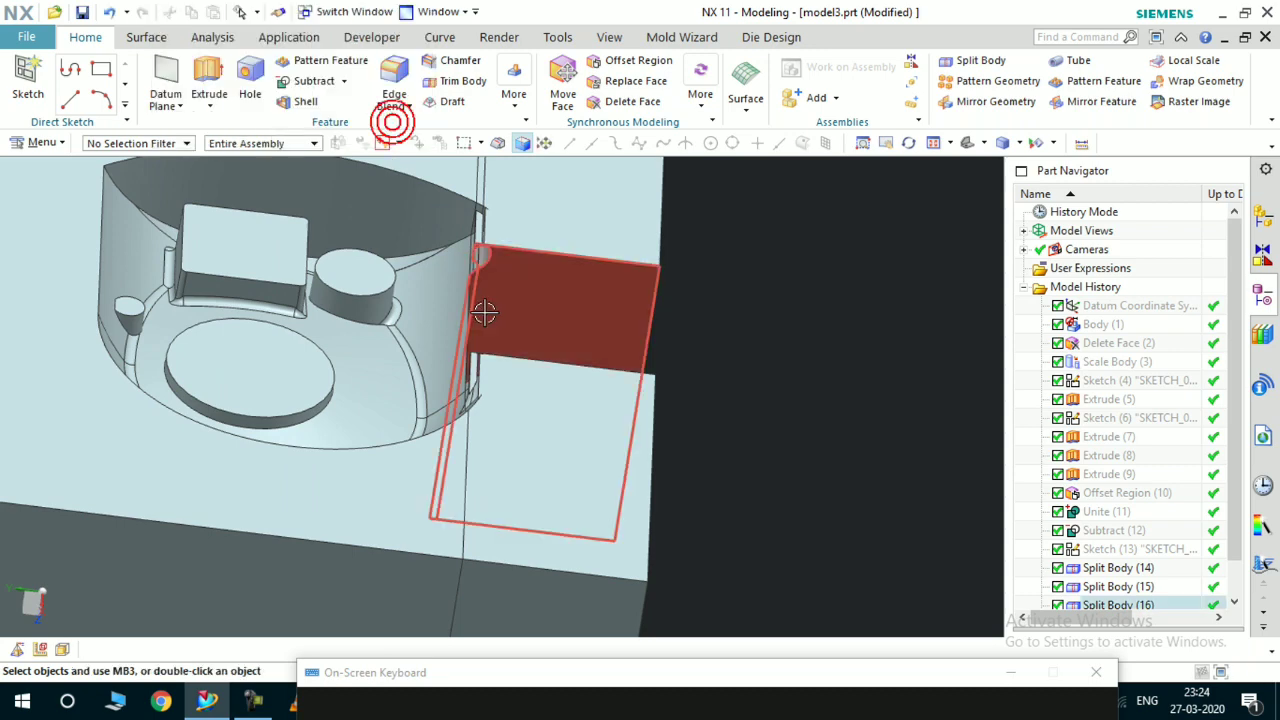
Split the block piece nearer the three stubs with a new plane at the cavity-side corner of its thin slot
scroll(470, 370, "up", 2)
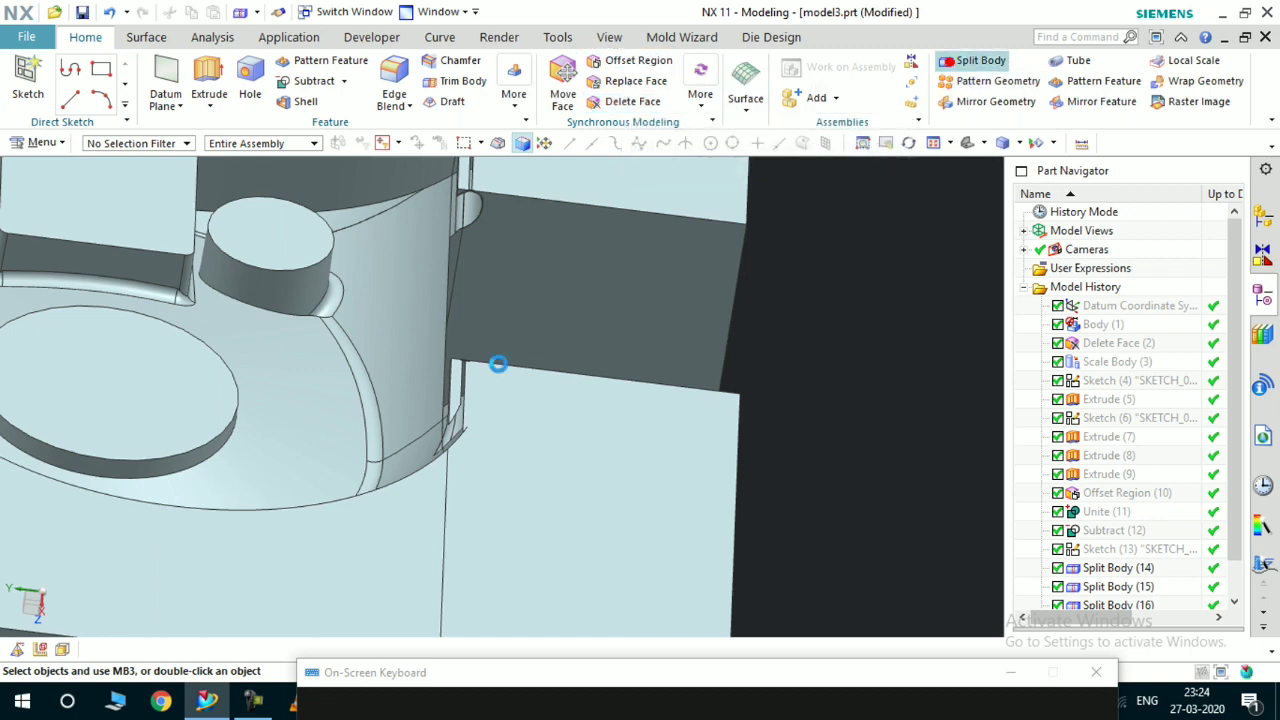
left_click(490, 395)
scroll(463, 357, "up", 3)
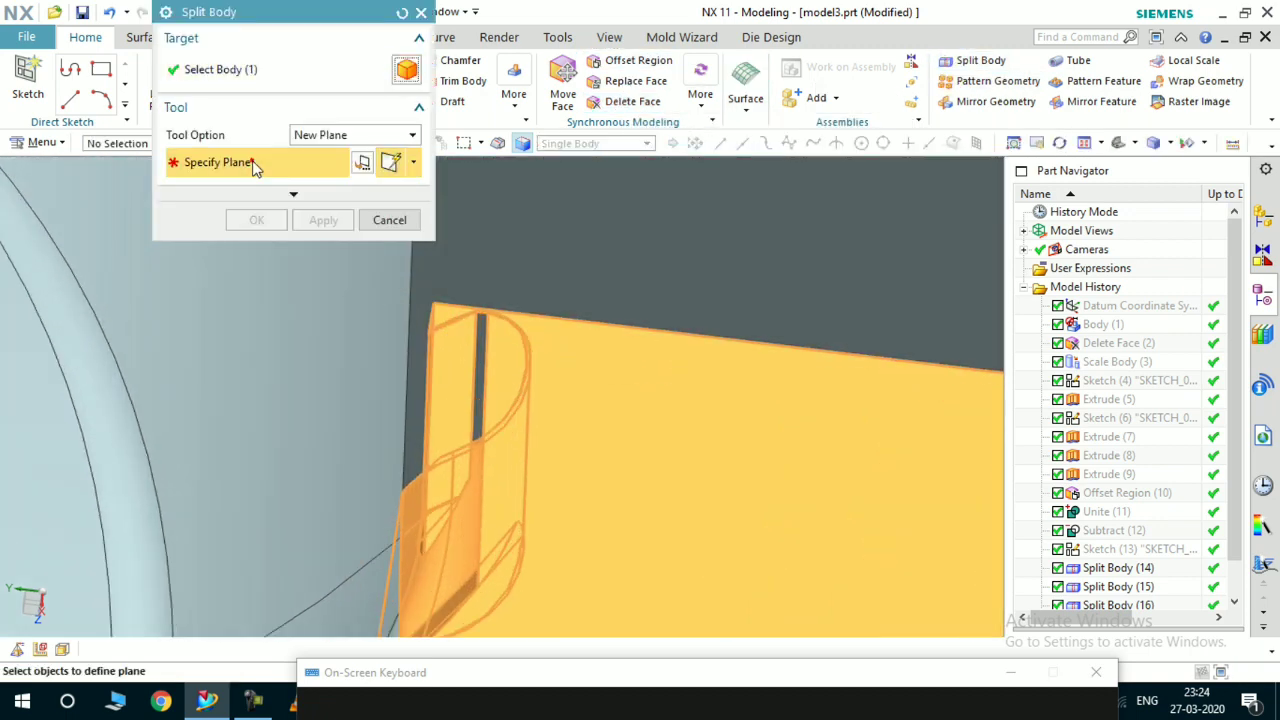
scroll(475, 308, "up", 4)
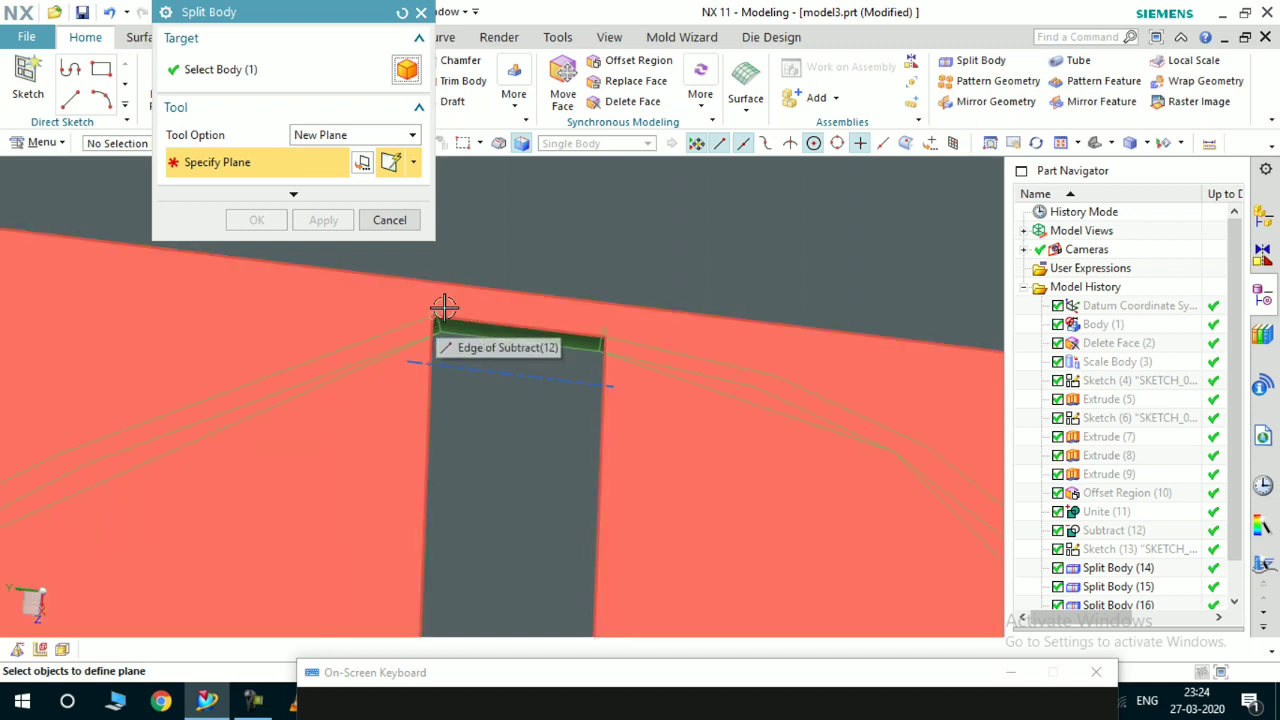
scroll(432, 318, "up", 4)
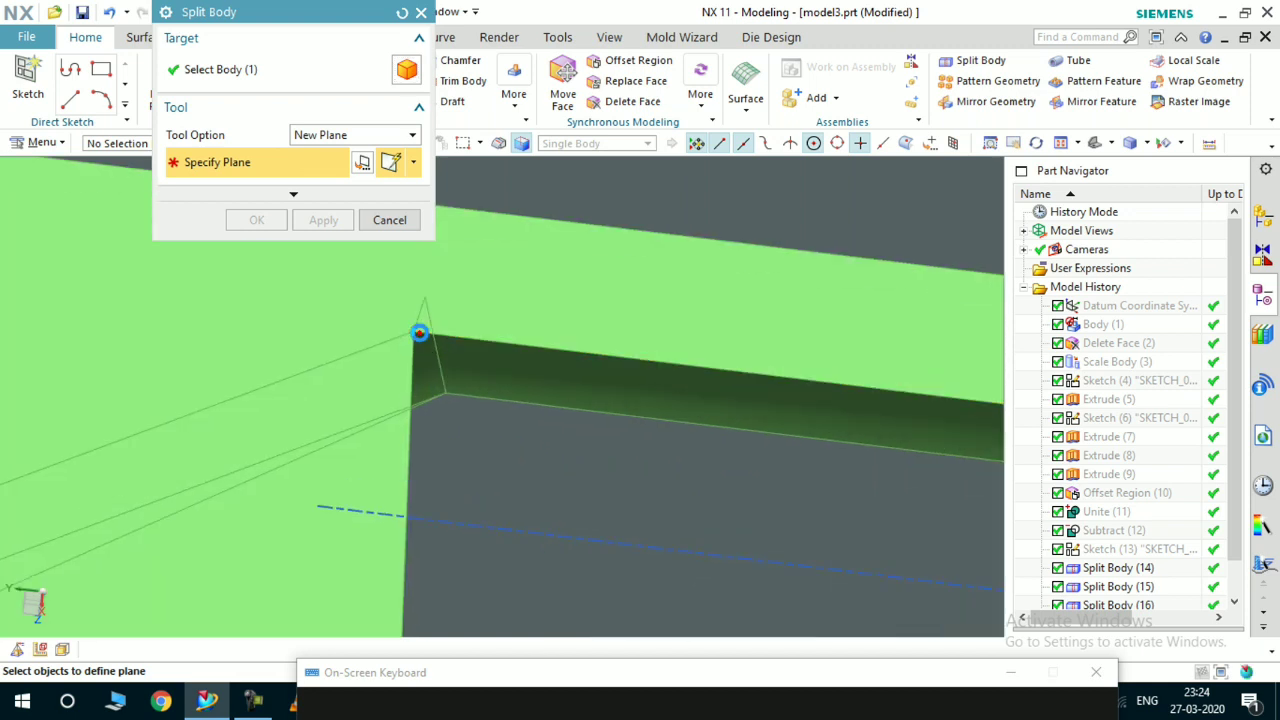
left_click(259, 220)
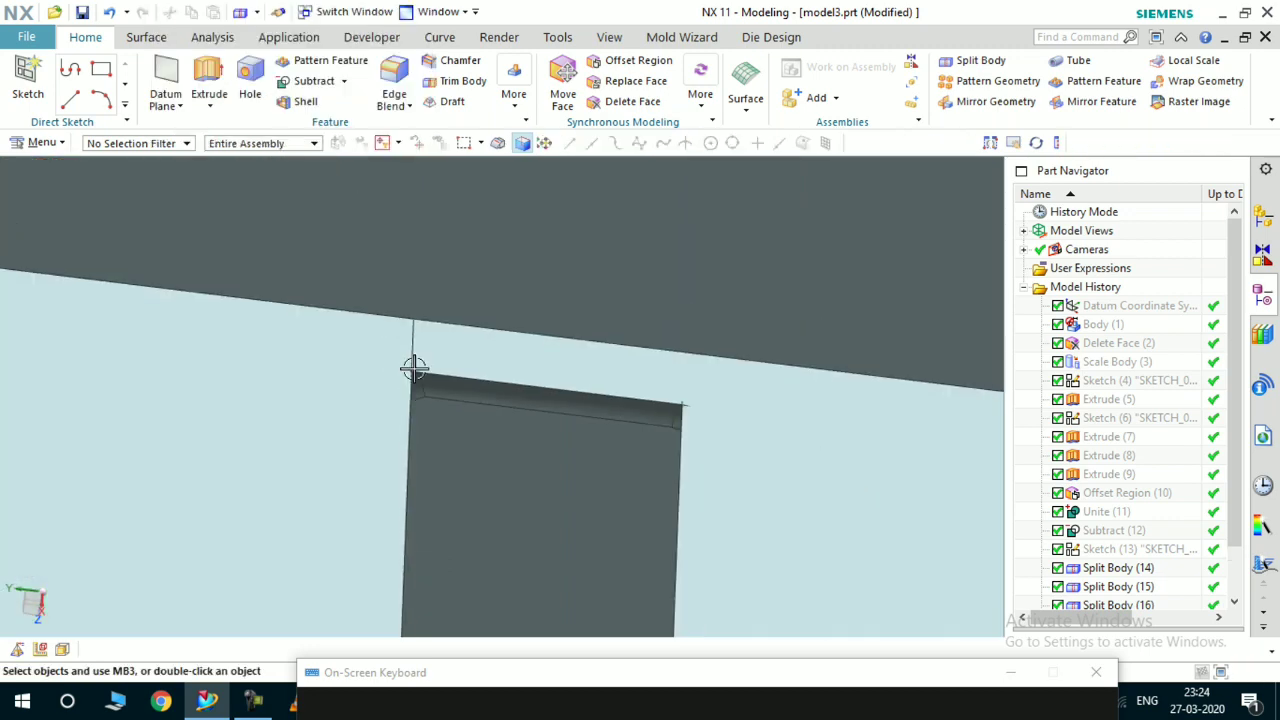
Hide the thin strips split off beside both hinge tabs and inspect the remaining upper block pieces
scroll(440, 384, "down", 6)
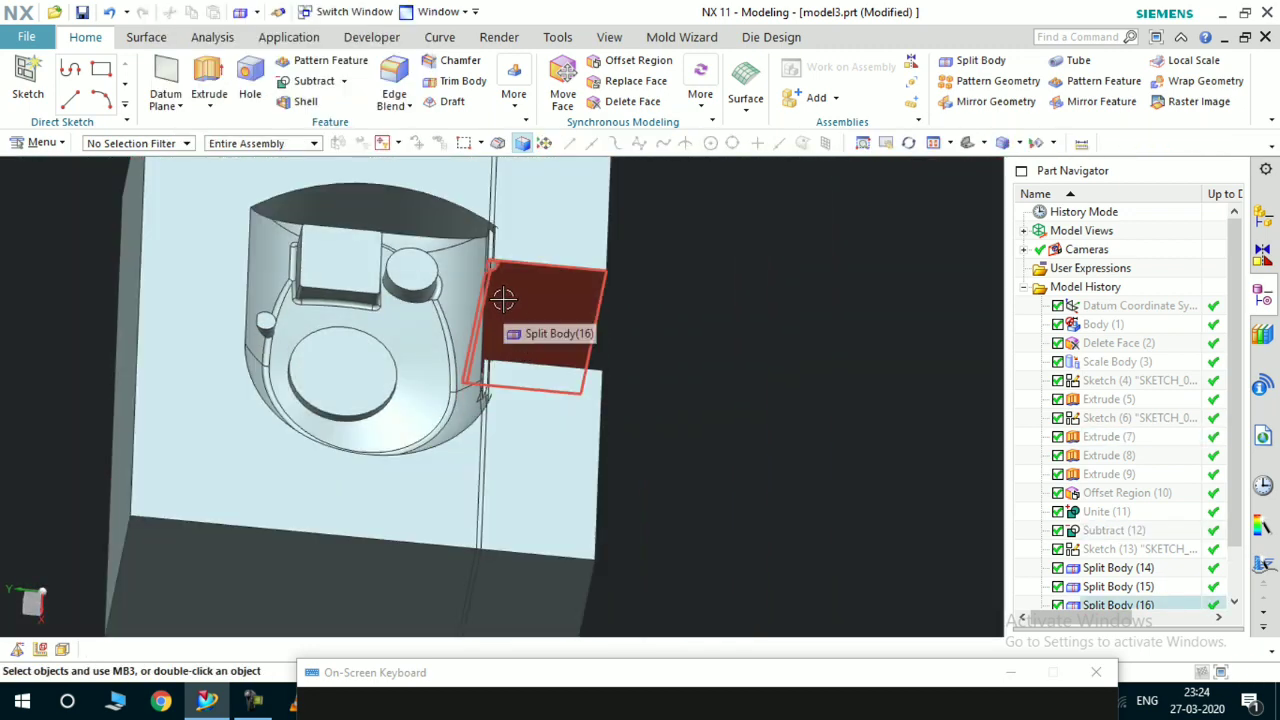
key("ctrl+shift+i")
scroll(495, 265, "up", 5)
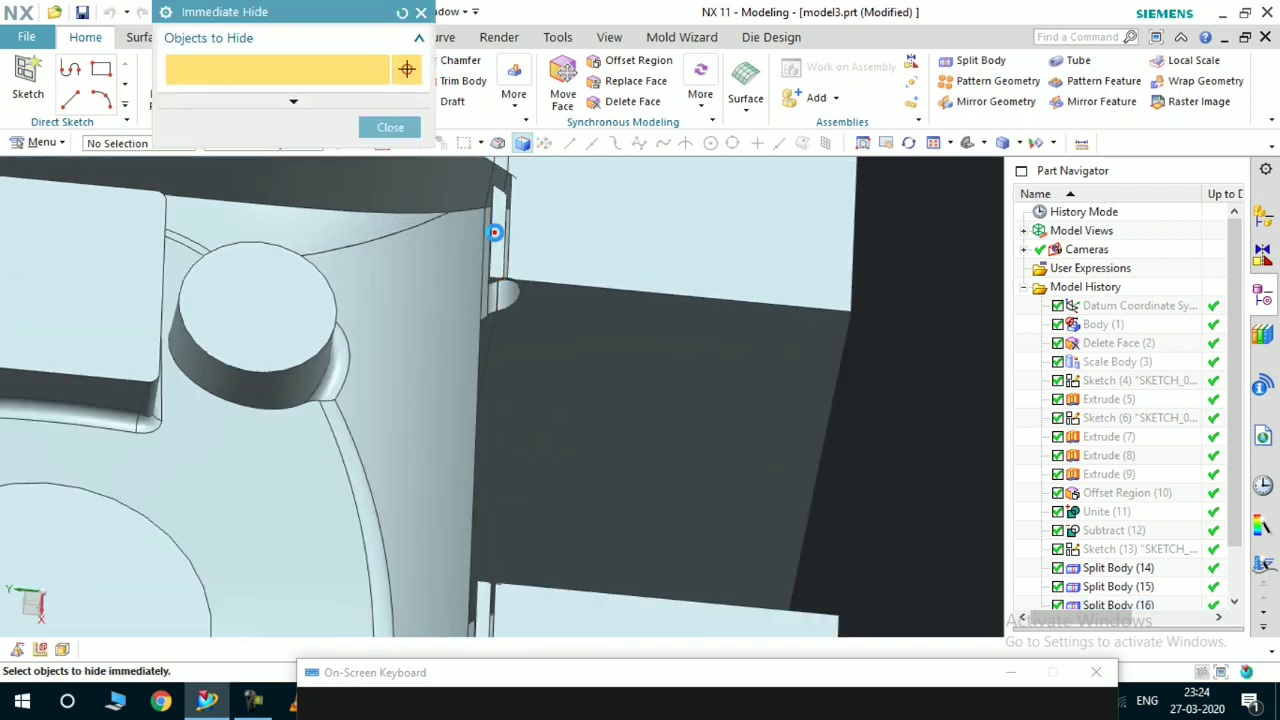
scroll(510, 288, "up", 5)
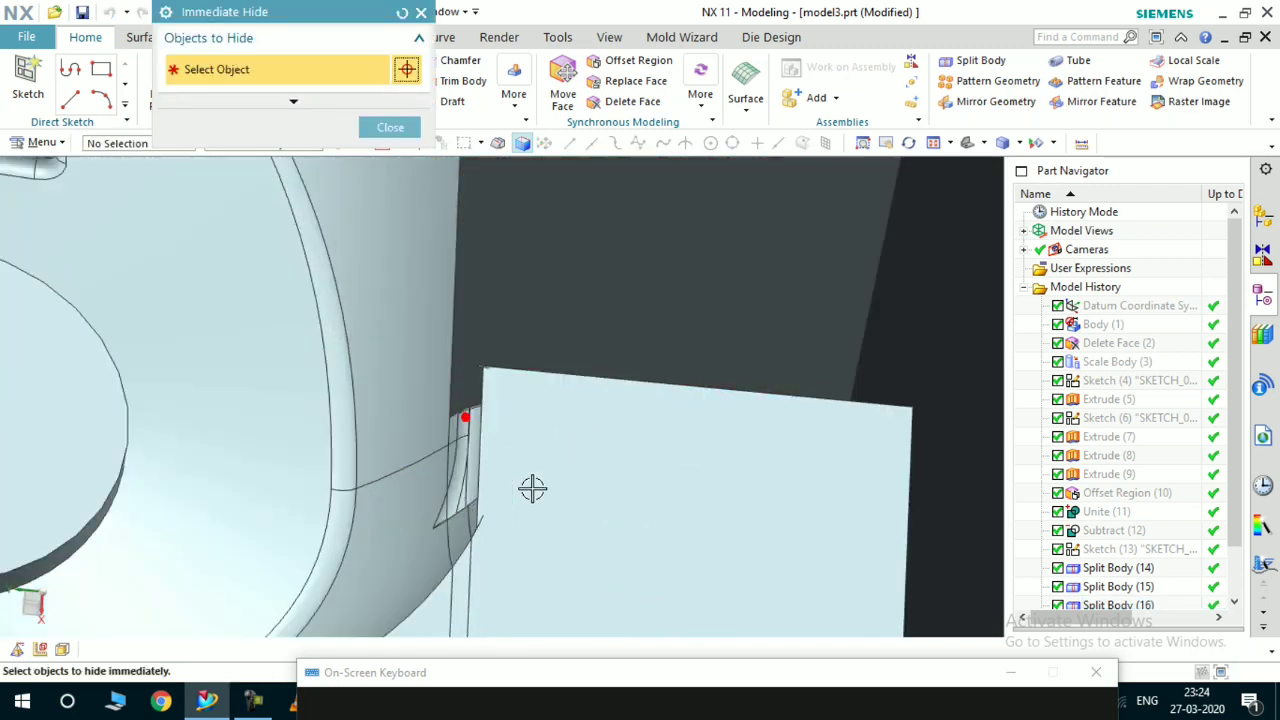
middle_click_drag(532, 466, 566, 491)
scroll(543, 380, "down", 6)
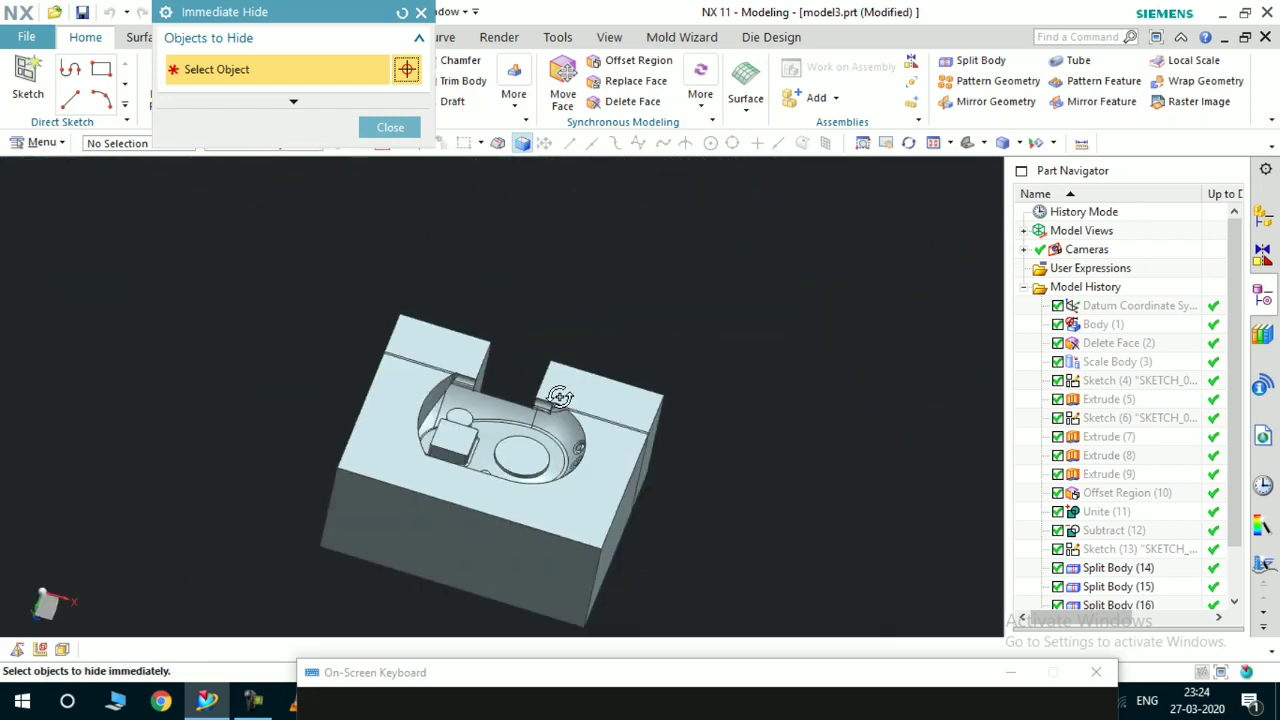
Close Immediate Hide and swap the shown and hidden bodies to bring back the cover and the lower block
left_click(395, 124)
middle_click_drag(580, 455, 545, 400)
scroll(517, 323, "up", 6)
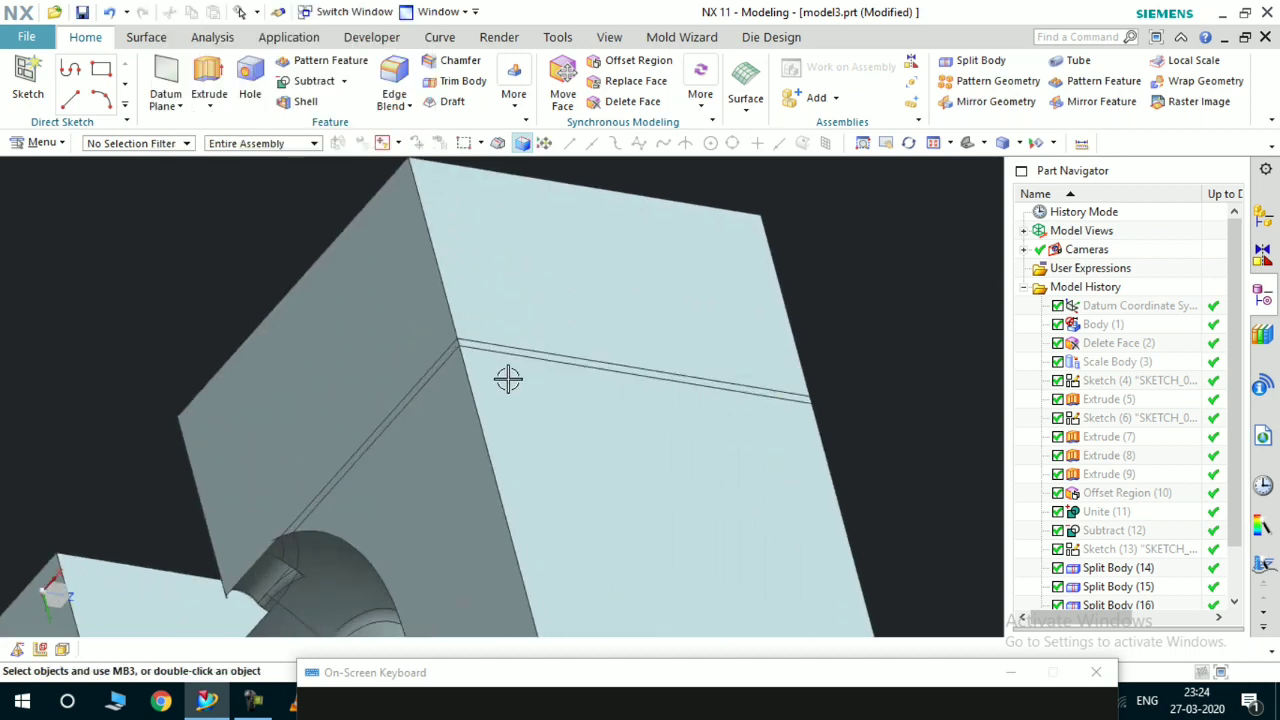
scroll(509, 377, "down", 7)
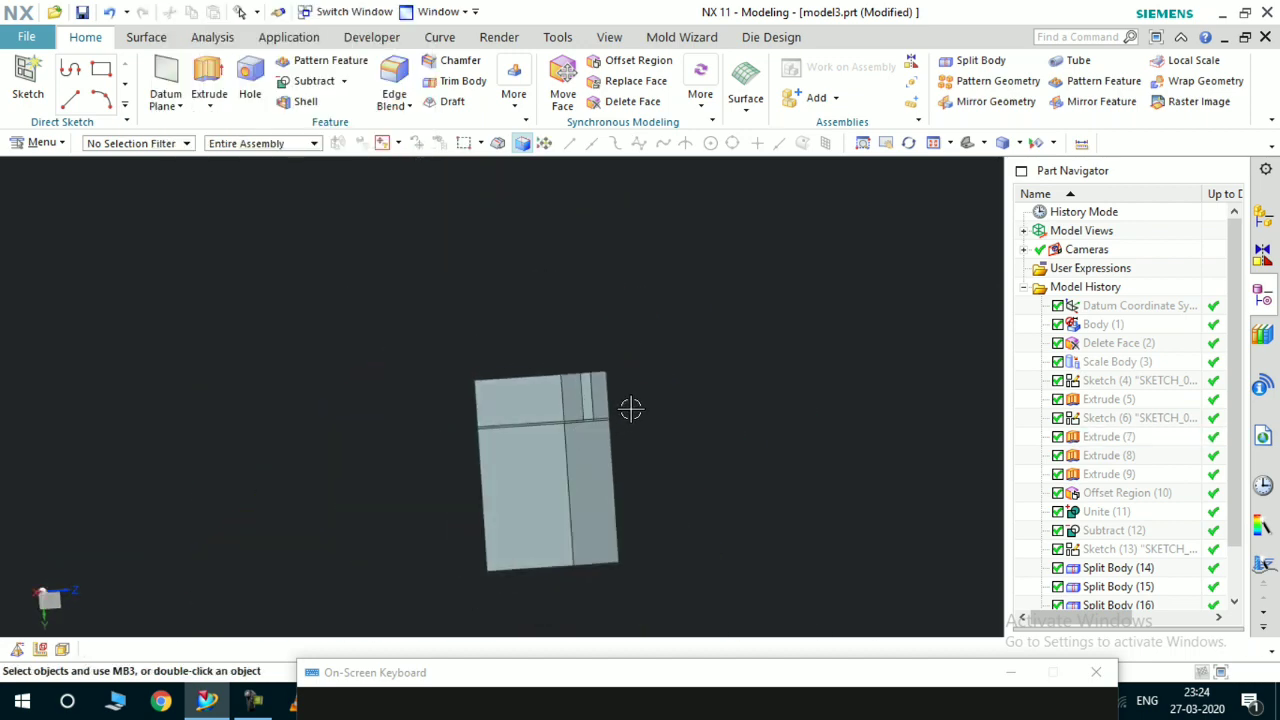
key("ctrl+f")
middle_click_drag(609, 426, 556, 268)
scroll(556, 268, "down", 3)
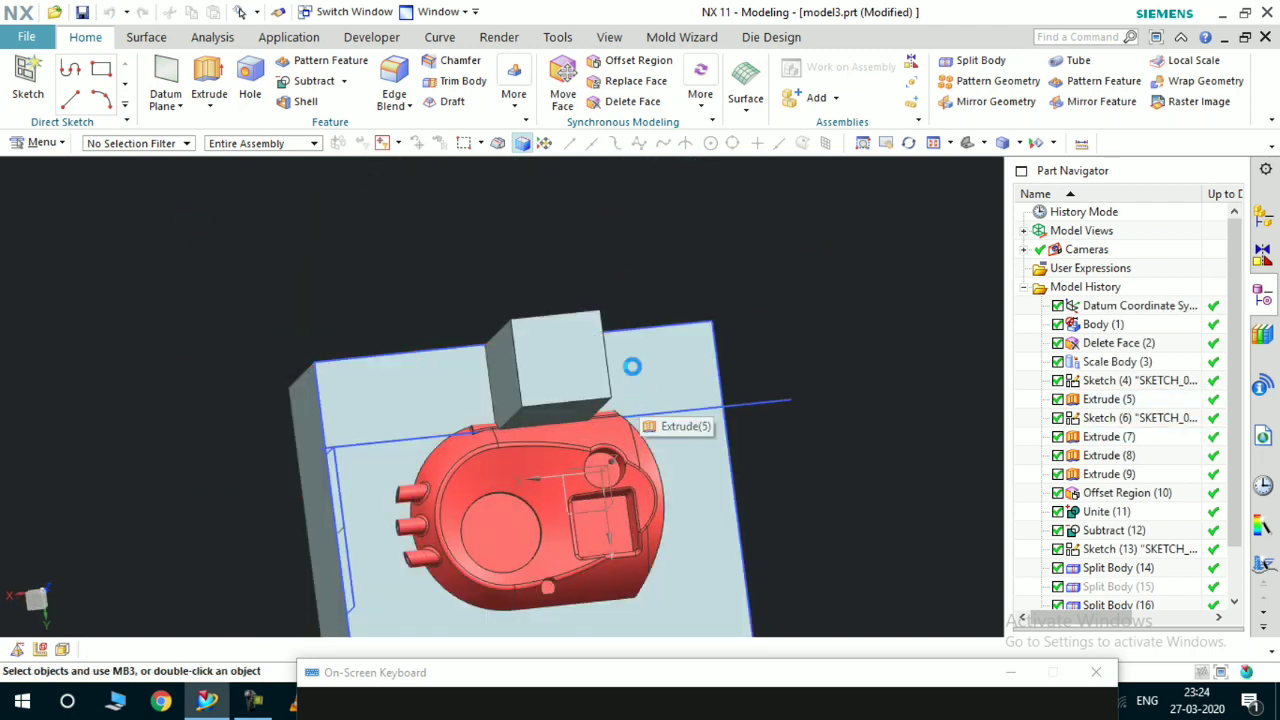
Hide the upper block piece standing between the hinge tabs and inspect both tabs along the cover's edge
left_click(560, 374)
middle_click_drag(560, 374, 652, 427)
scroll(617, 443, "up", 5)
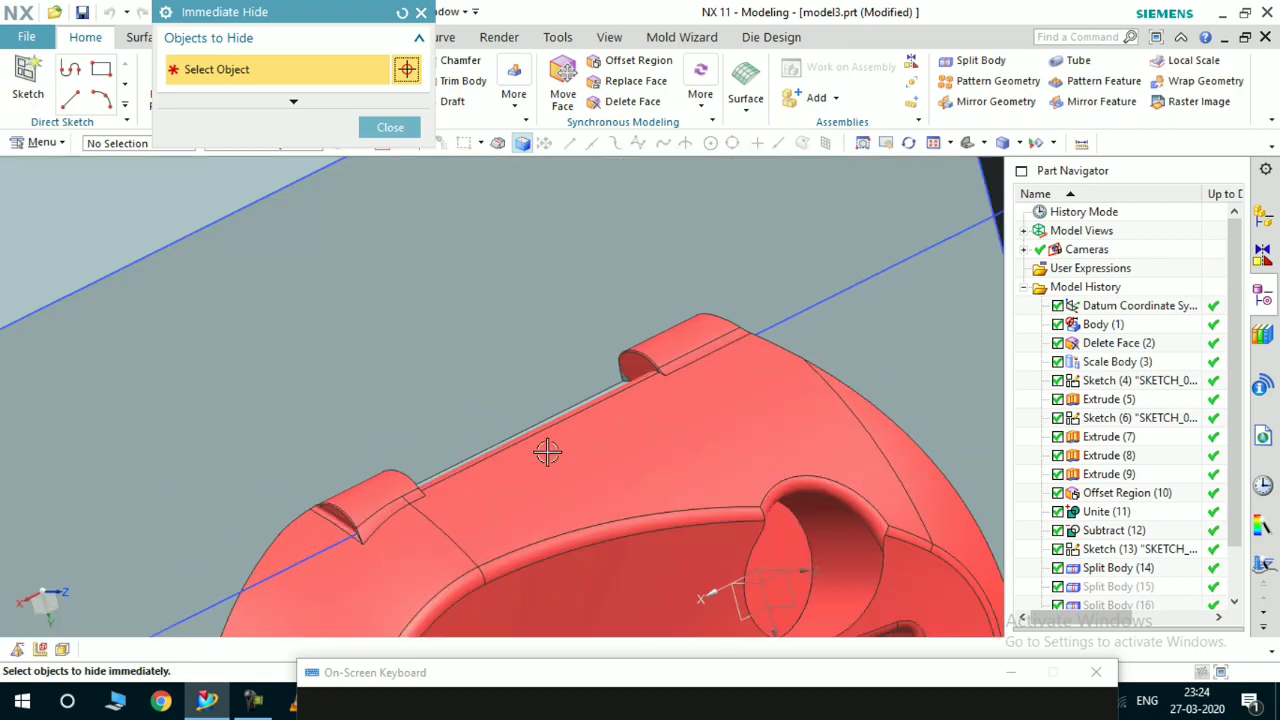
middle_click_drag(548, 461, 449, 457)
scroll(463, 475, "up", 2)
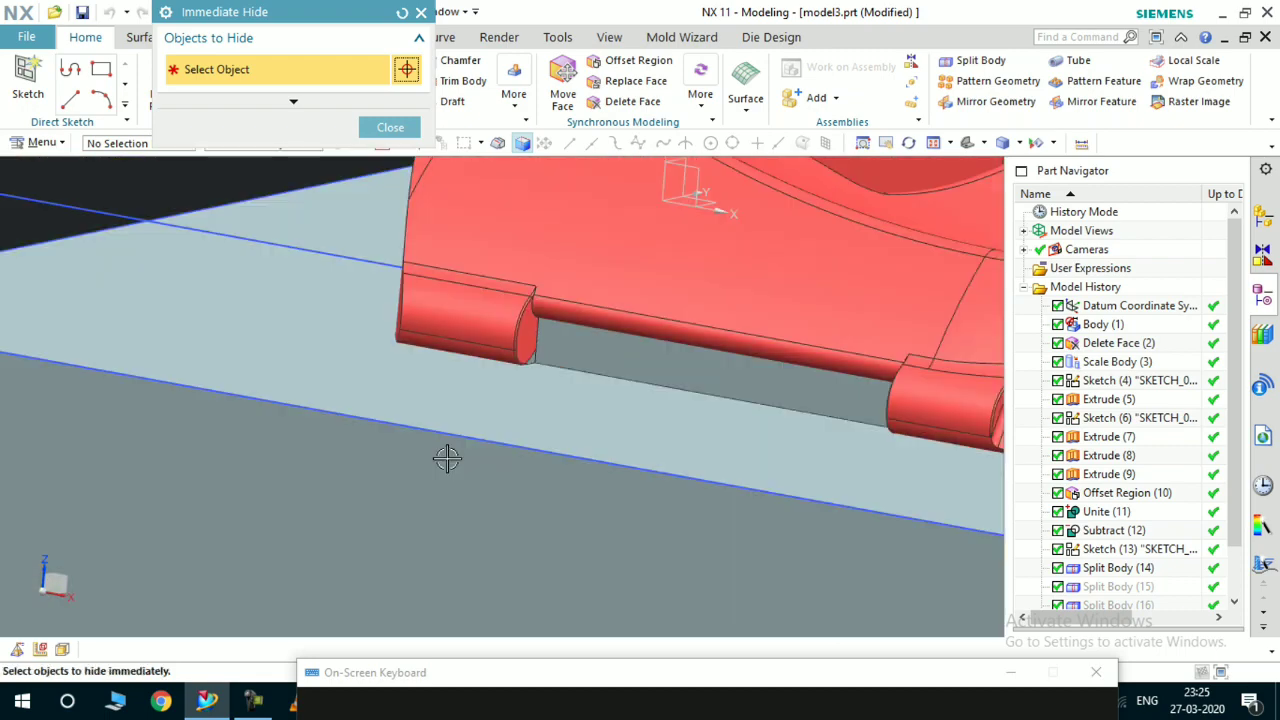
scroll(449, 457, "down", 5)
middle_click_drag(557, 443, 366, 235)
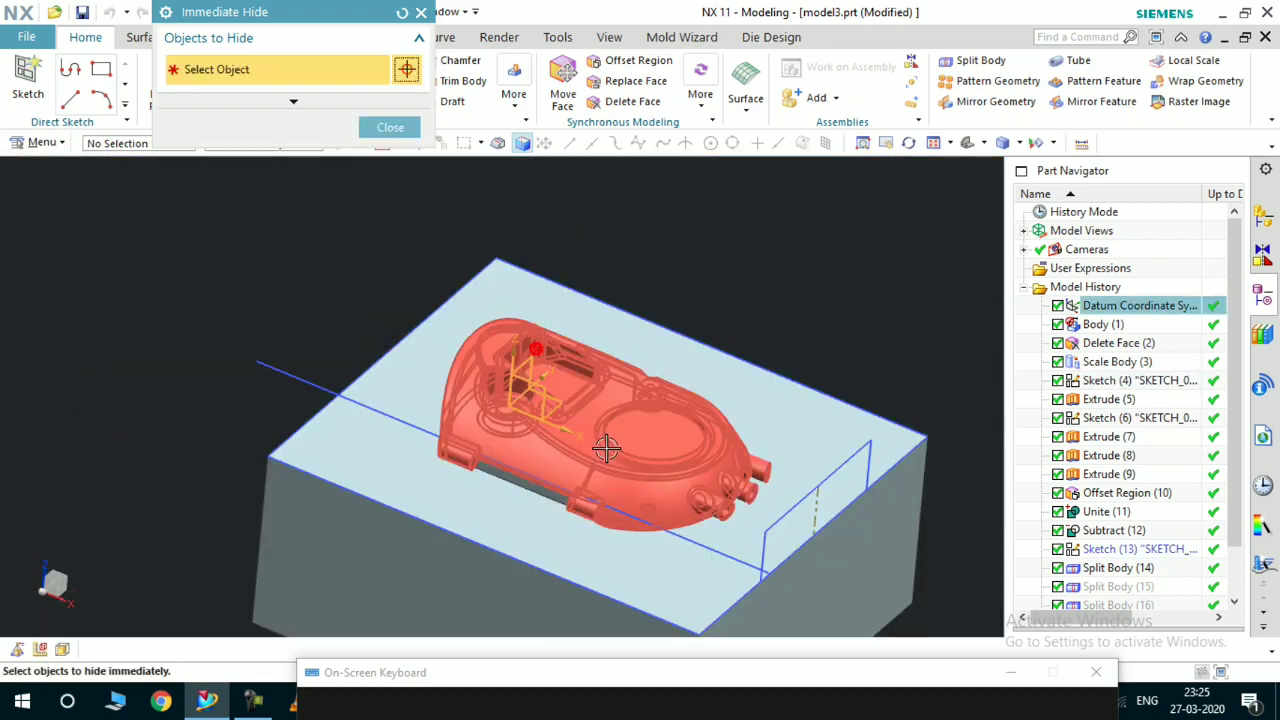
Hide the cover and examine the core and the separate strips at its two hinge tabs
scroll(606, 448, "up", 2)
left_click(589, 417)
scroll(514, 420, "up", 4)
middle_click_drag(514, 435, 488, 320)
scroll(488, 320, "down", 2)
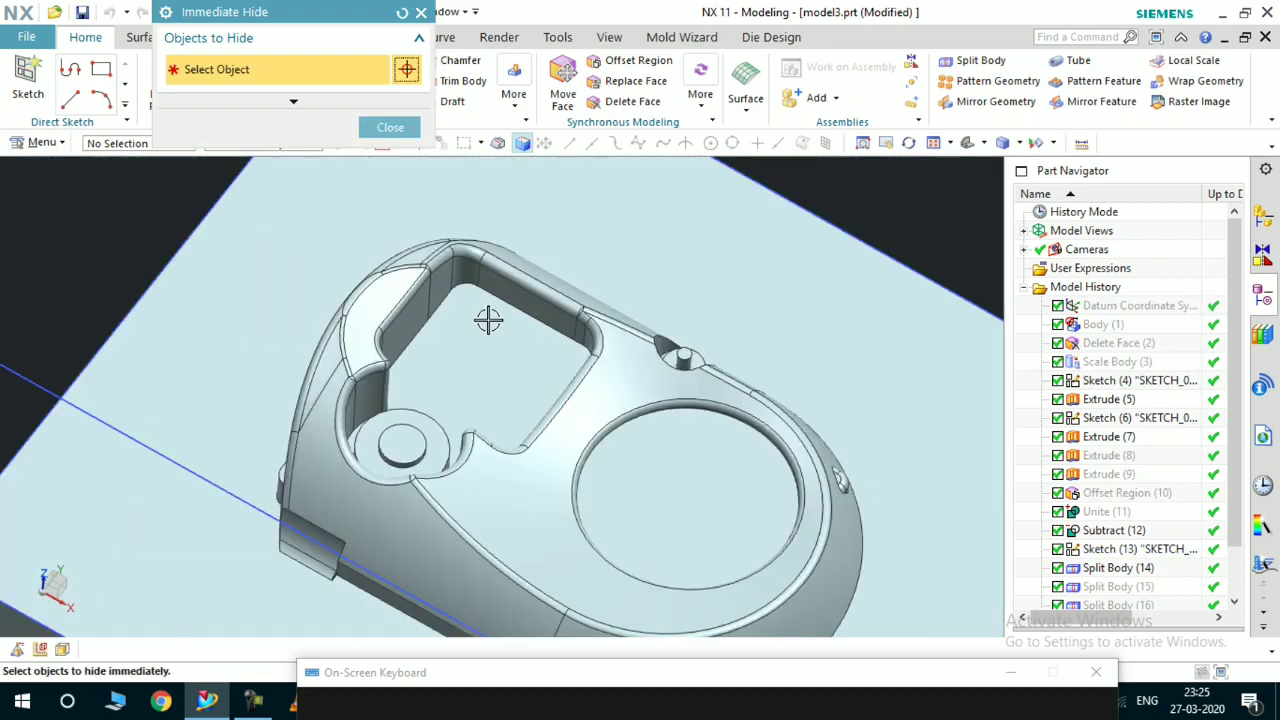
scroll(488, 320, "down", 3)
left_click(390, 127)
scroll(366, 480, "up", 5)
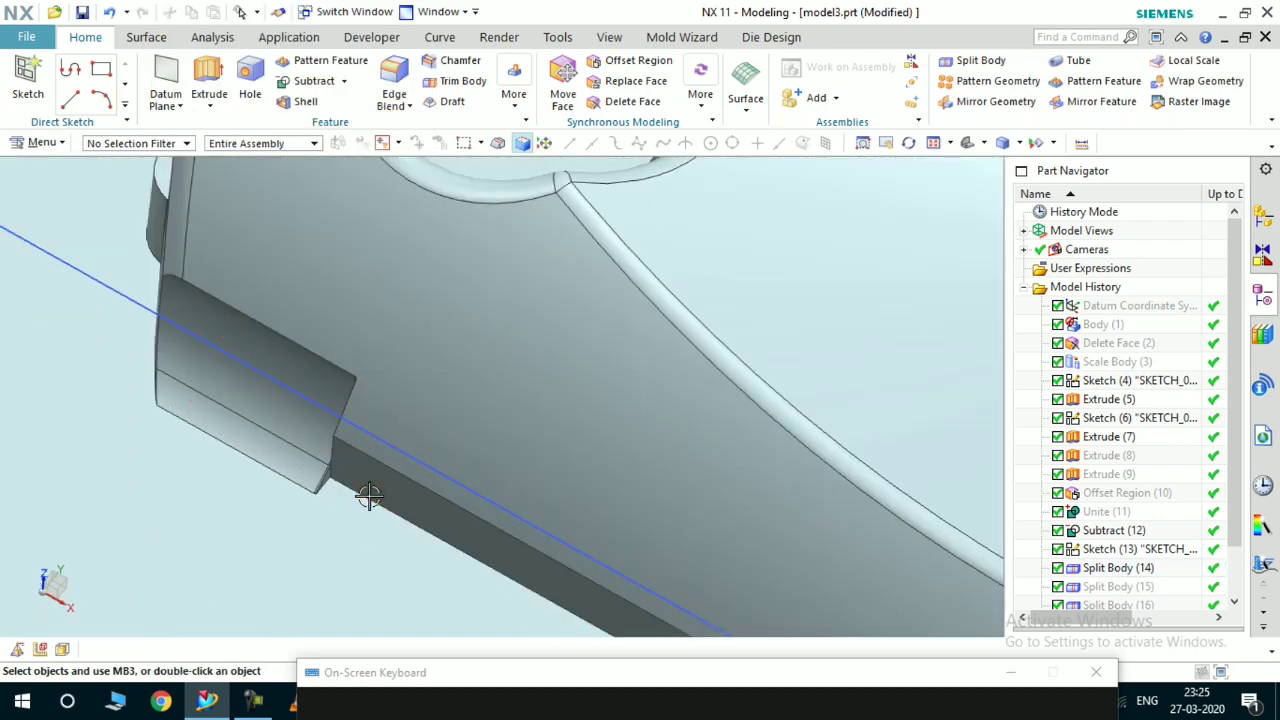
mouse_move(369, 500)
middle_mouse_down()
mouse_move(429, 506)
mouse_move(380, 506)
middle_mouse_up()
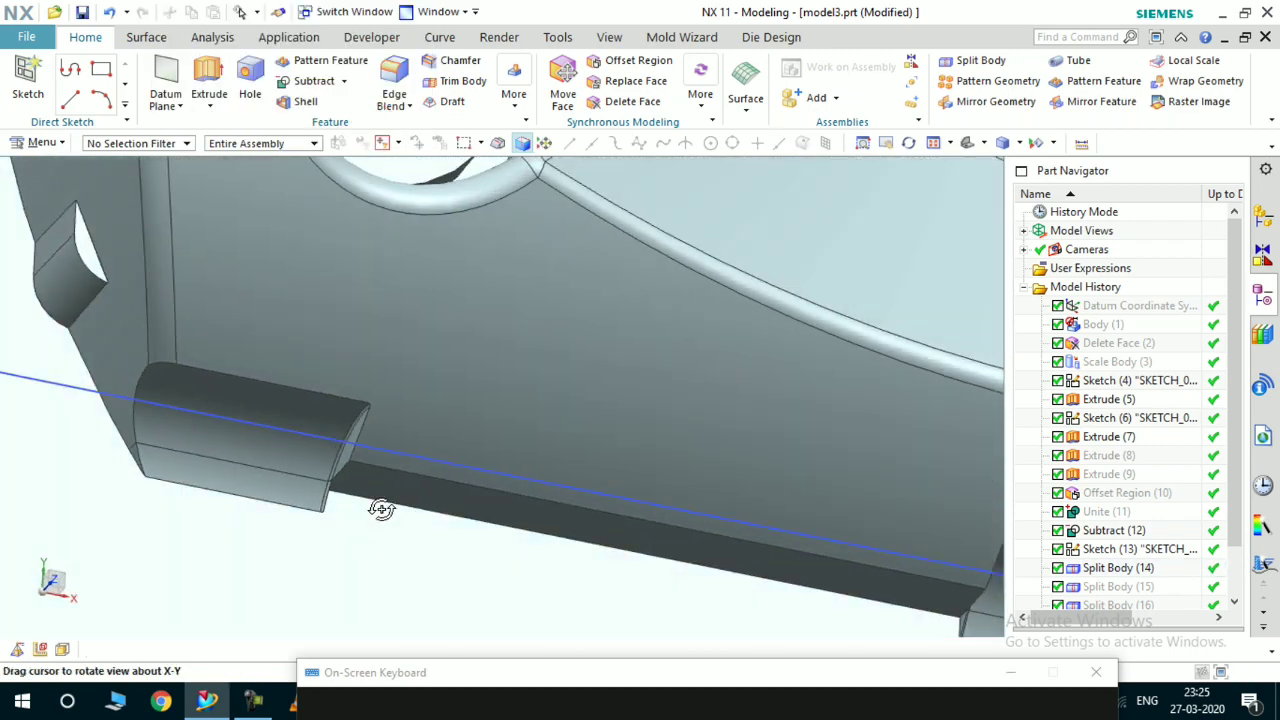
scroll(338, 482, "down", 4)
scroll(400, 500, "down", 3)
mouse_move(457, 517)
middle_mouse_down()
mouse_move(451, 494)
mouse_move(474, 500)
middle_mouse_up()
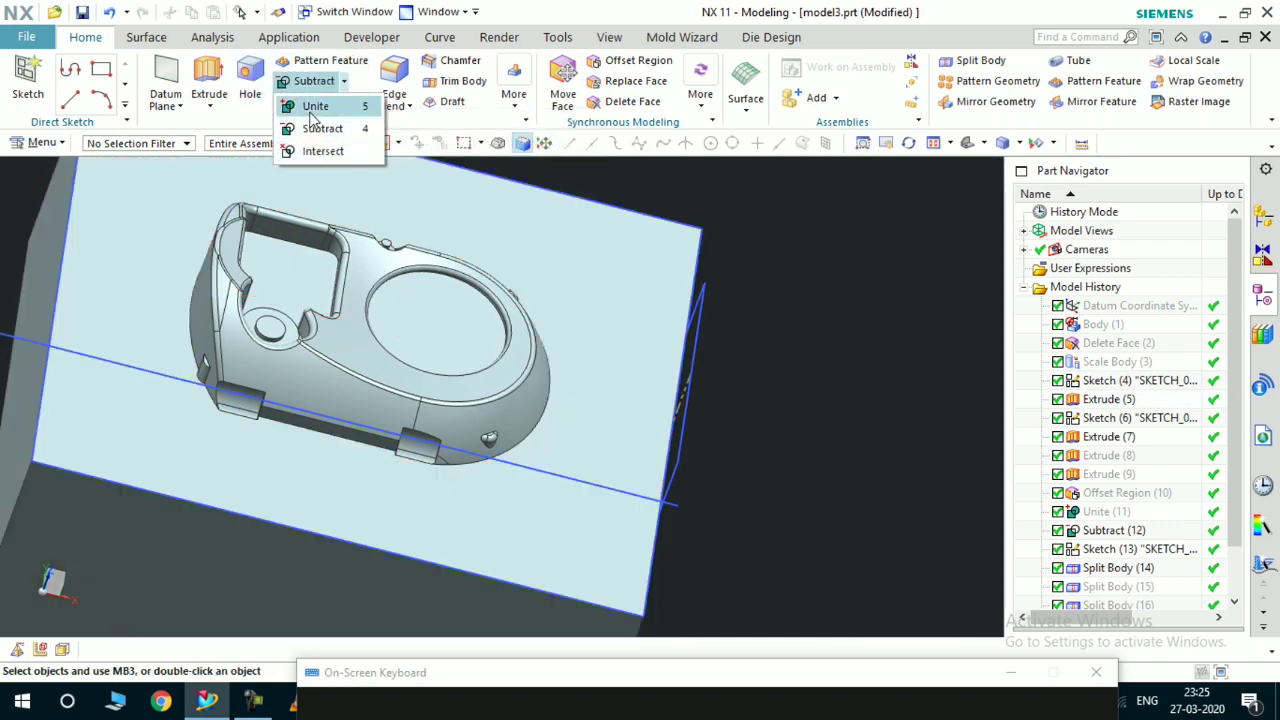
Unite the lower block with the core body and the two small strips at its hinge tabs
left_click(315, 106)
scroll(350, 480, "up", 3)
scroll(397, 517, "down", 3)
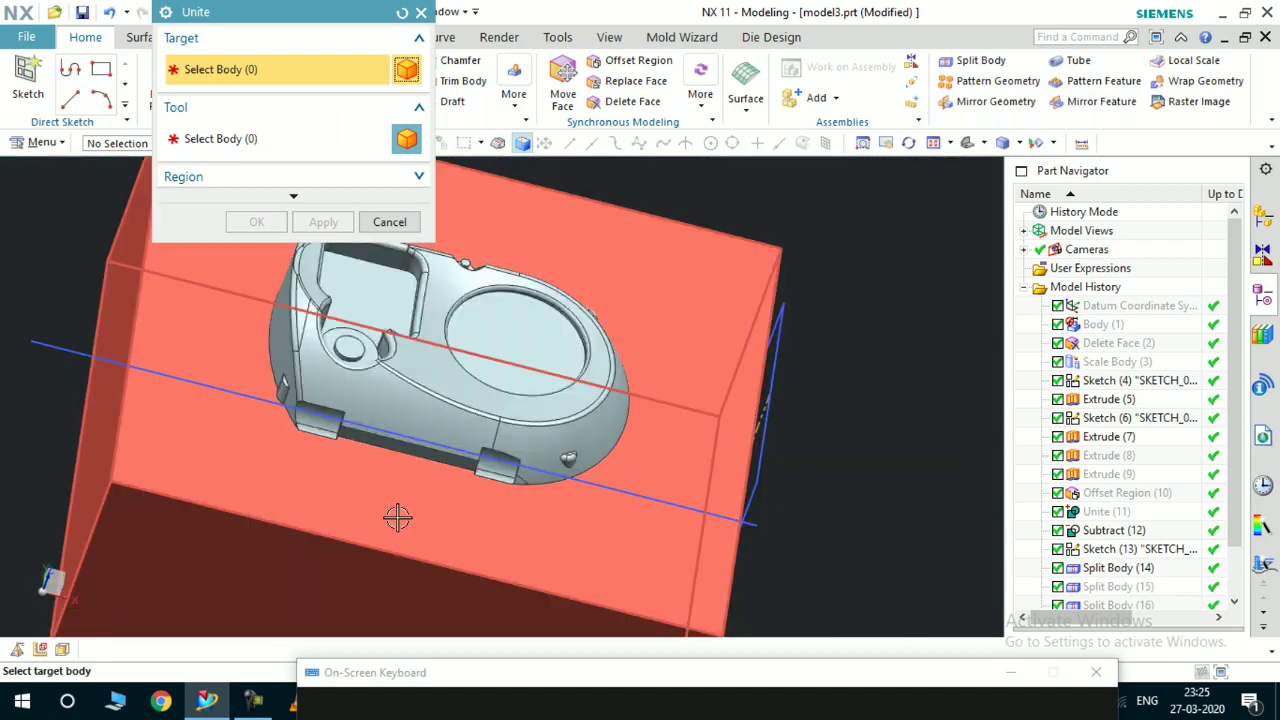
left_click(430, 475)
left_click(395, 360)
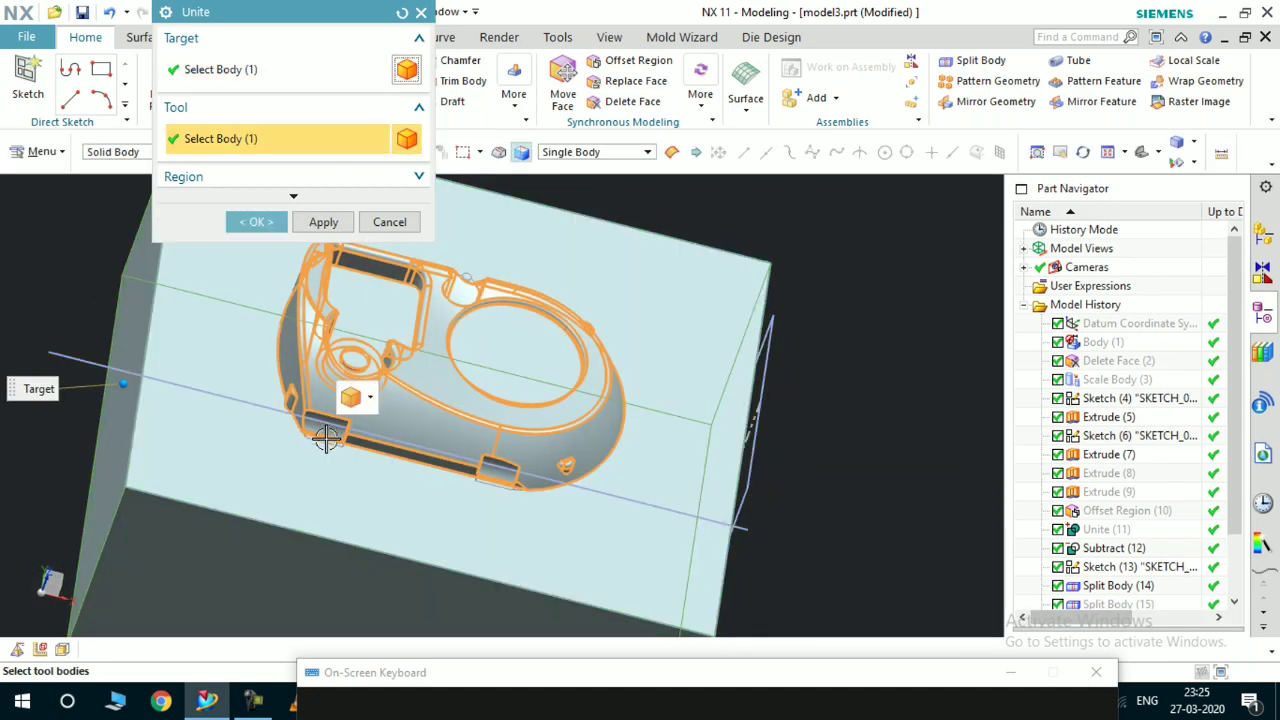
scroll(326, 440, "up", 5)
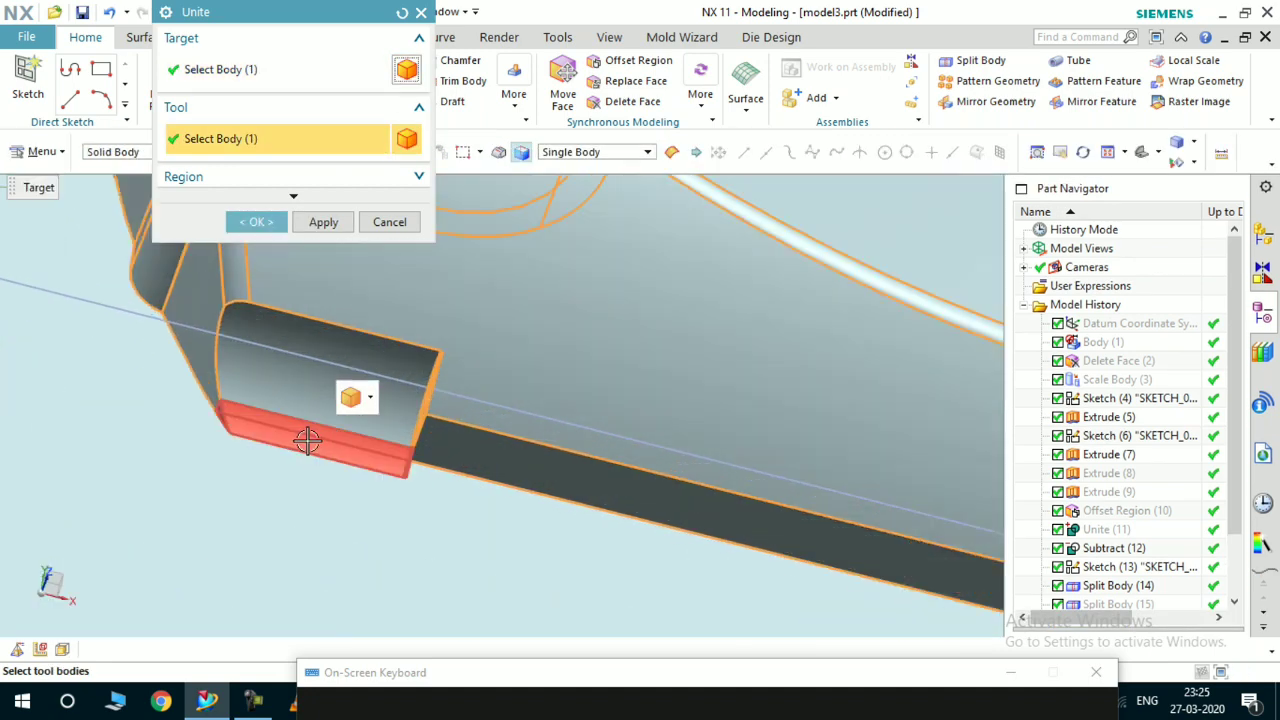
scroll(235, 466, "down", 5)
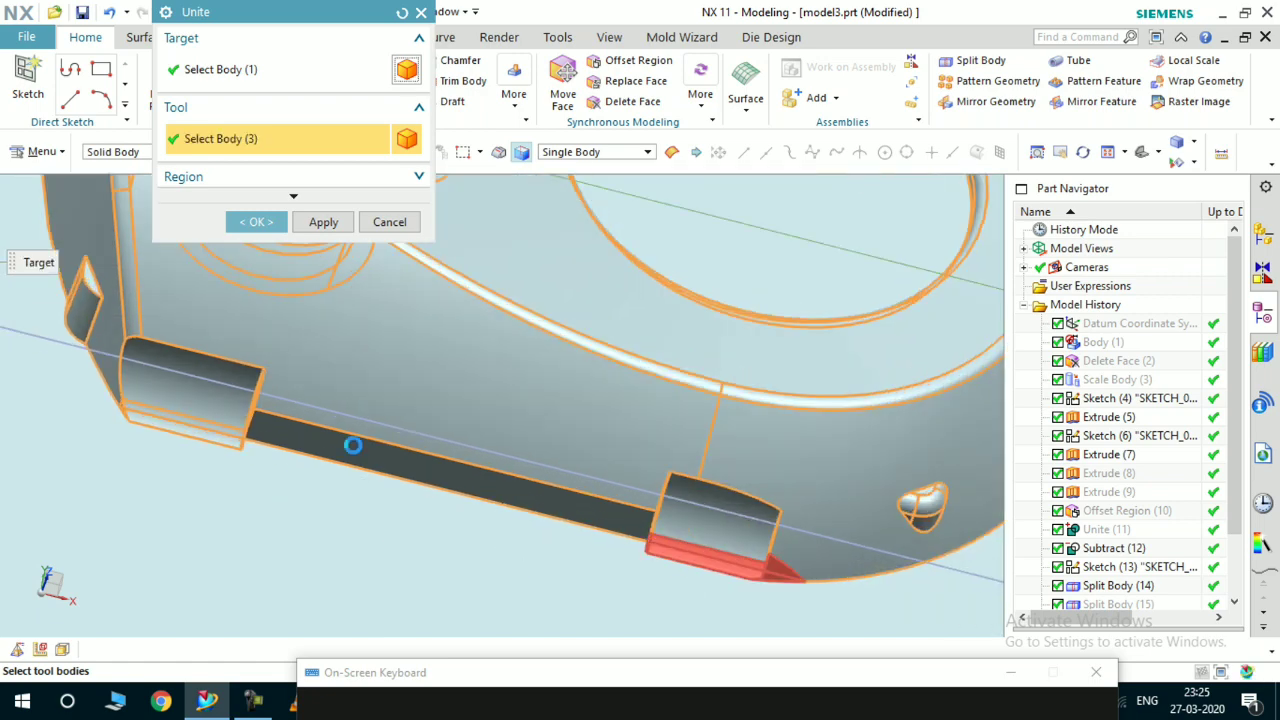
left_click(256, 222)
Swap the shown and hidden bodies and inspect the upper block's split pieces around the cover's hinge tabs
scroll(400, 434, "down", 5)
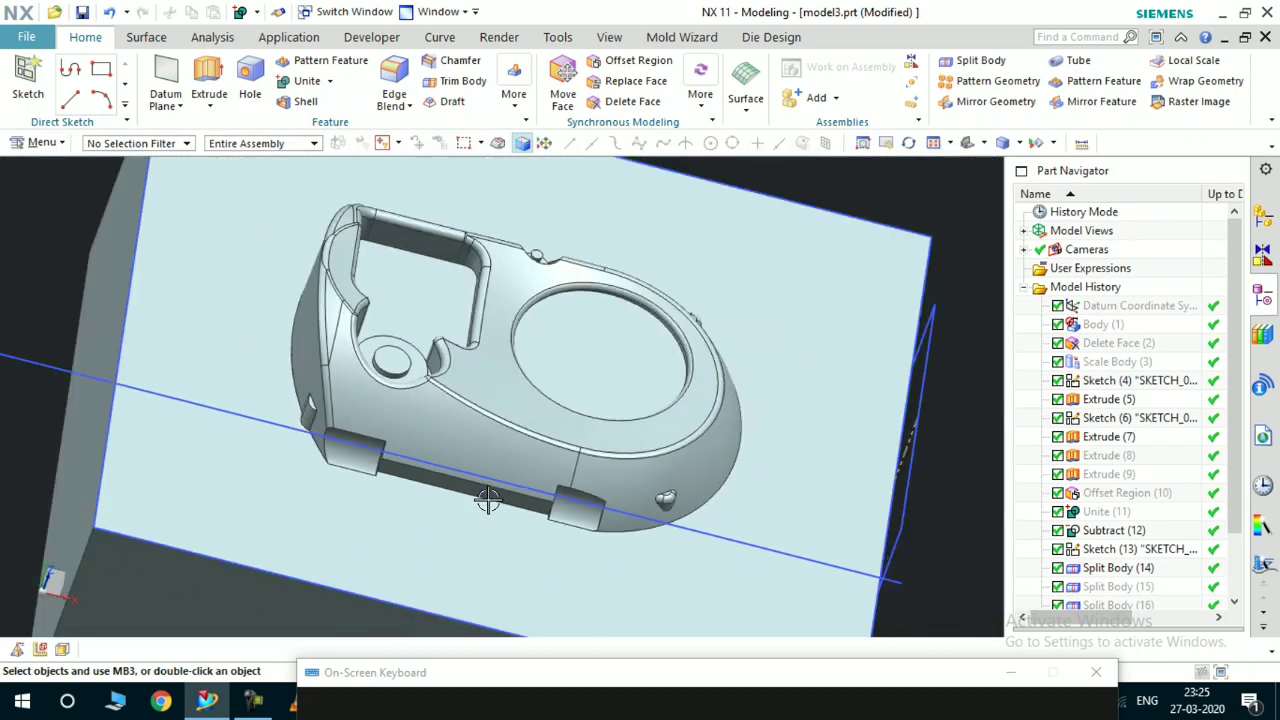
mouse_move(599, 500)
middle_mouse_down()
mouse_move(603, 409)
mouse_move(551, 523)
middle_mouse_up()
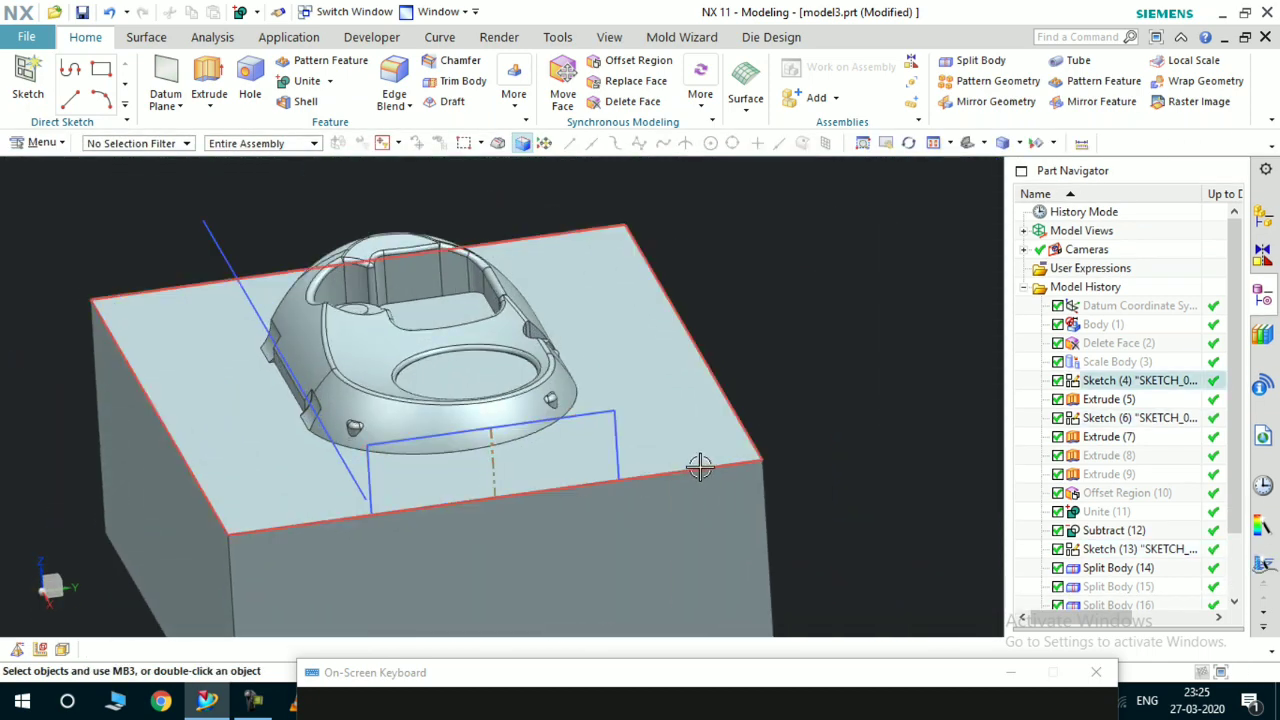
key("ctrl+shift+b")
middle_click_drag(537, 443, 586, 373)
scroll(457, 343, "up", 4)
middle_click_drag(457, 343, 454, 447)
scroll(330, 462, "up", 5)
scroll(434, 481, "down", 5)
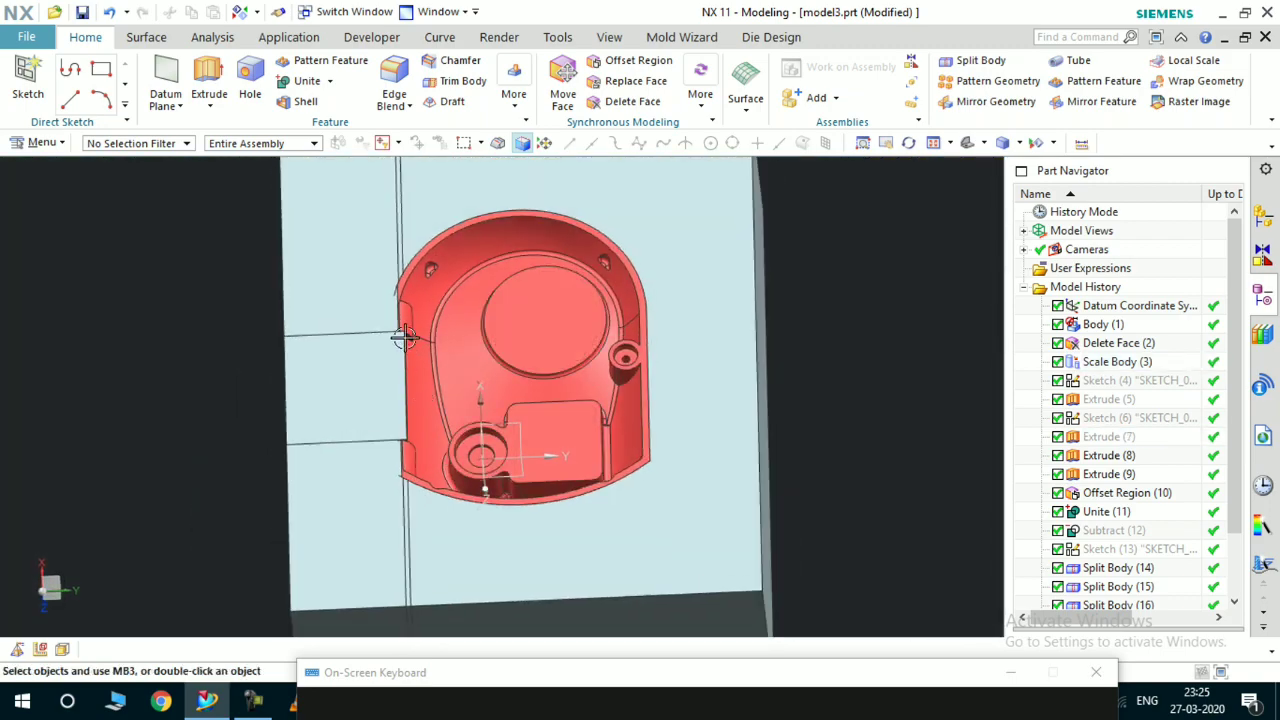
scroll(403, 338, "up", 3)
middle_click_drag(403, 337, 438, 420)
scroll(323, 336, "up", 5)
scroll(386, 354, "down", 7)
scroll(438, 420, "down", 5)
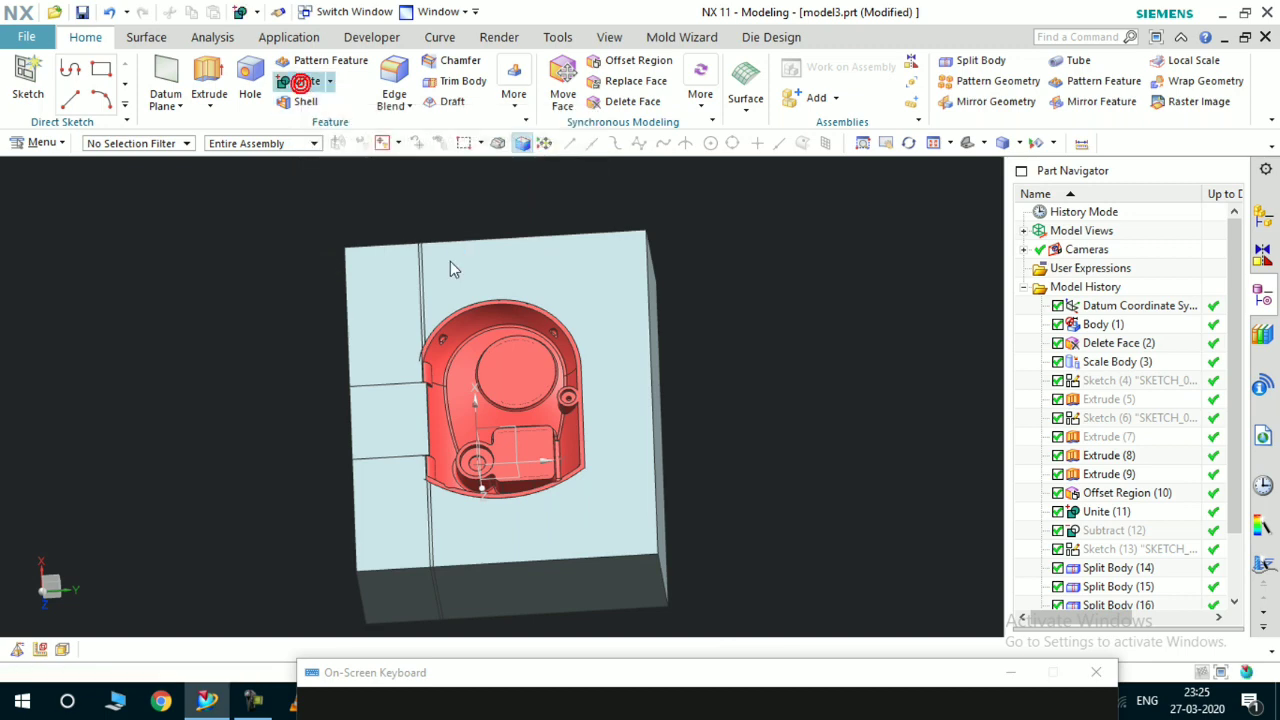
scroll(450, 280, "up", 4)
scroll(430, 260, "down", 2)
left_click(390, 222)
scroll(440, 300, "down", 3)
middle_click_drag(450, 310, 470, 330)
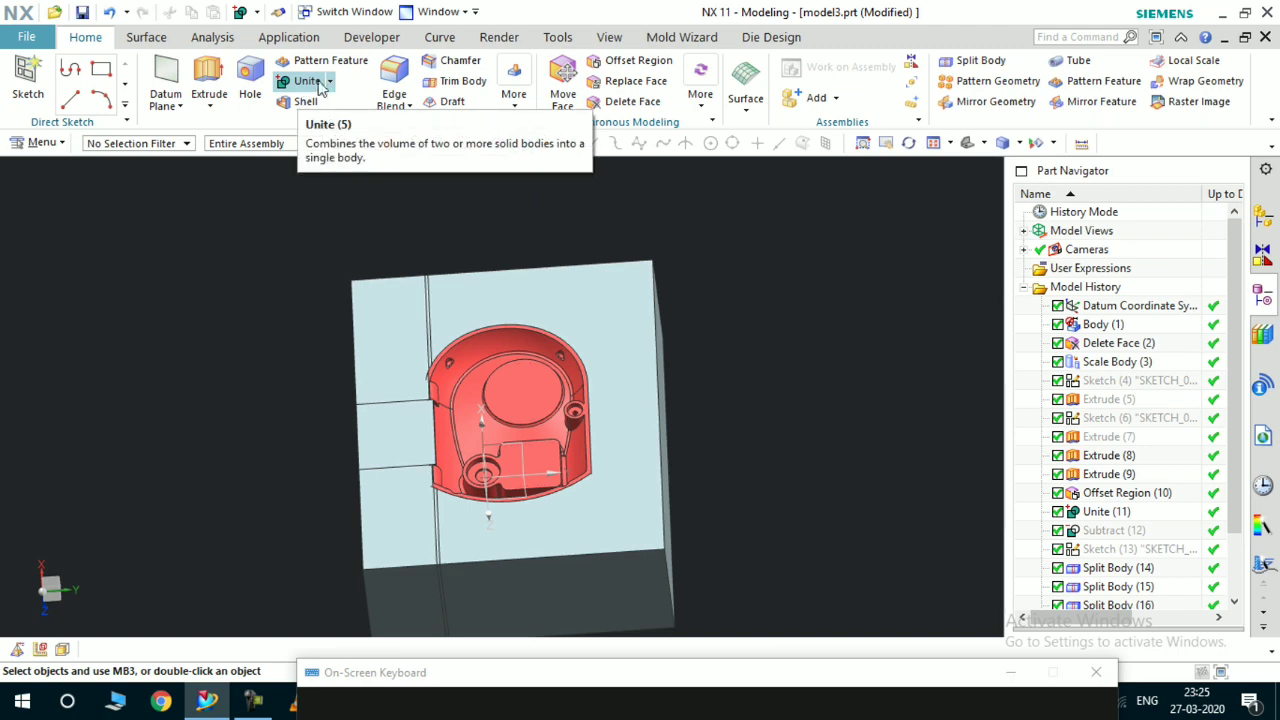
left_click(320, 140)
scroll(479, 284, "up", 3)
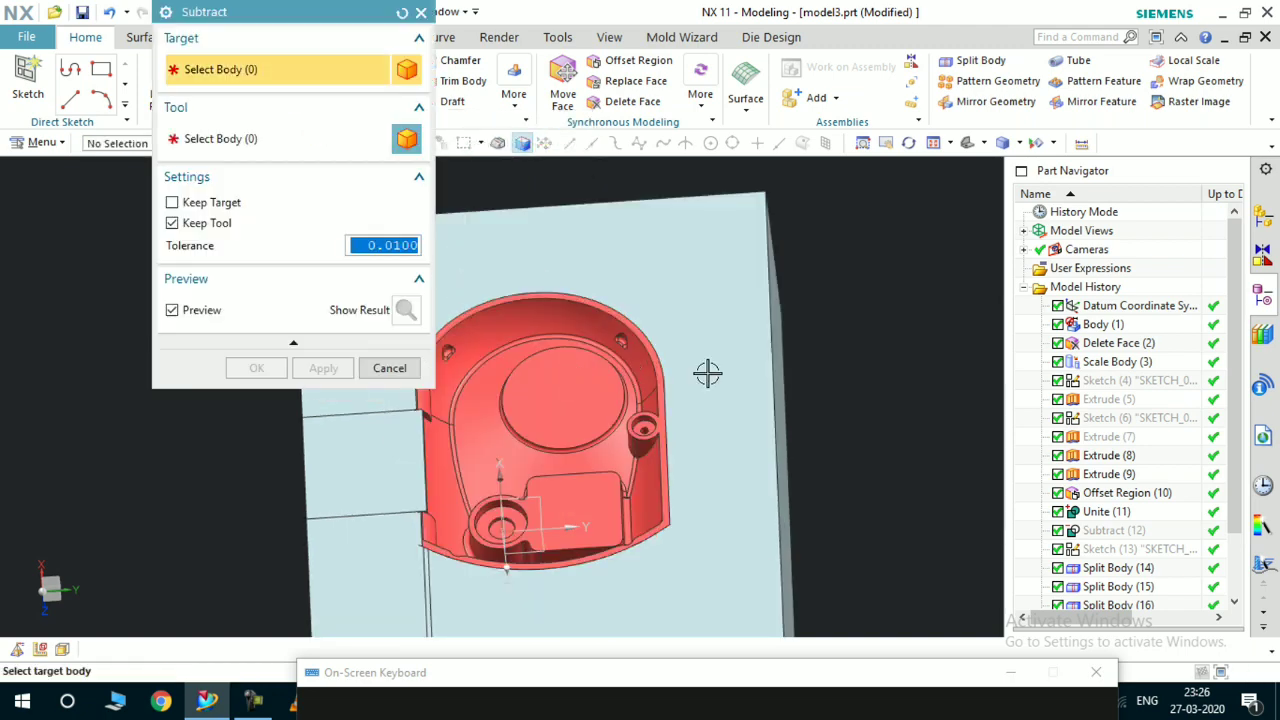
scroll(709, 371, "down", 2)
left_click(612, 316)
scroll(615, 400, "up", 2)
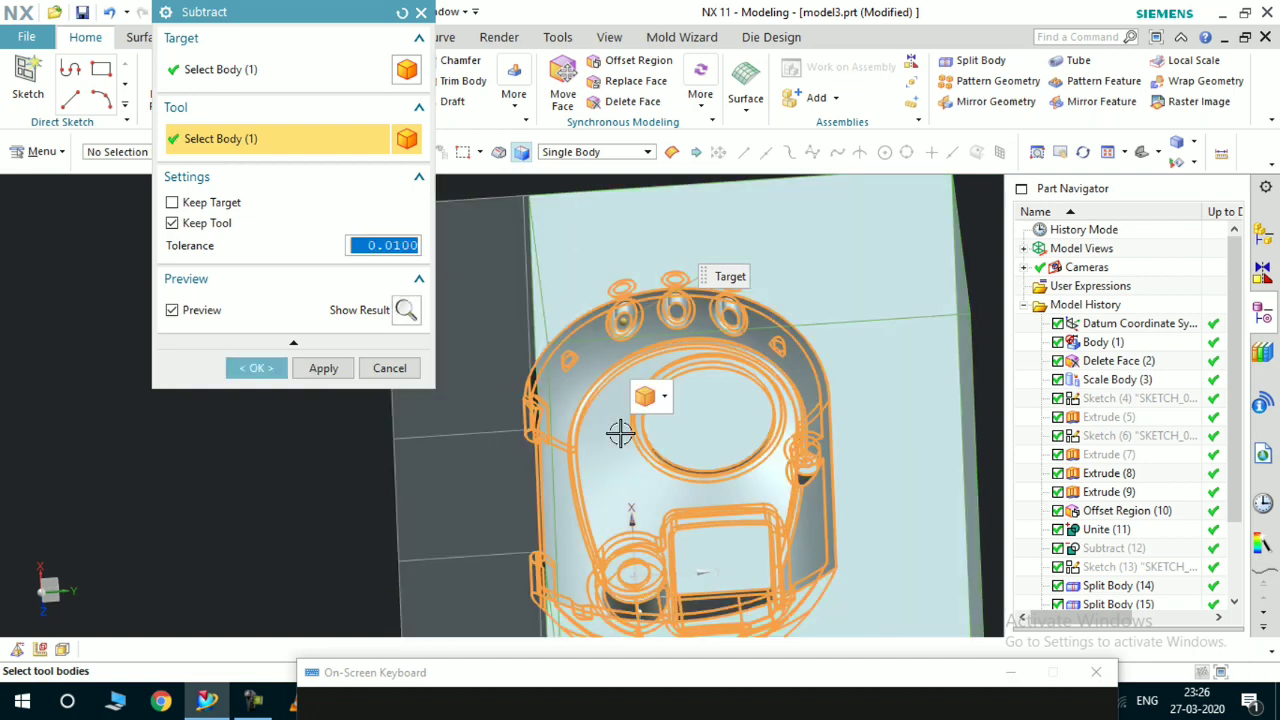
left_click(389, 368)
scroll(480, 389, "down", 1)
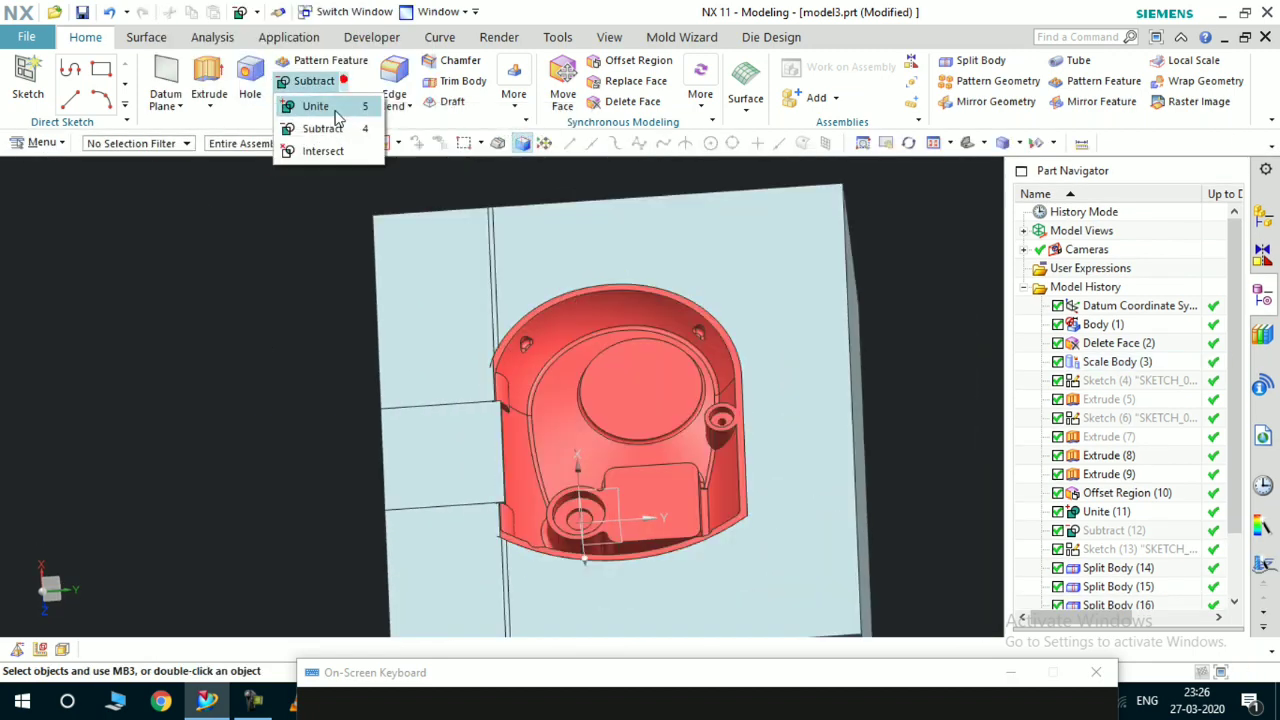
Unite the main upper block with the three block pieces and two thin strips on the cover's hinge-tab side
scroll(520, 283, "up", 2)
left_click(529, 266)
left_click(448, 291)
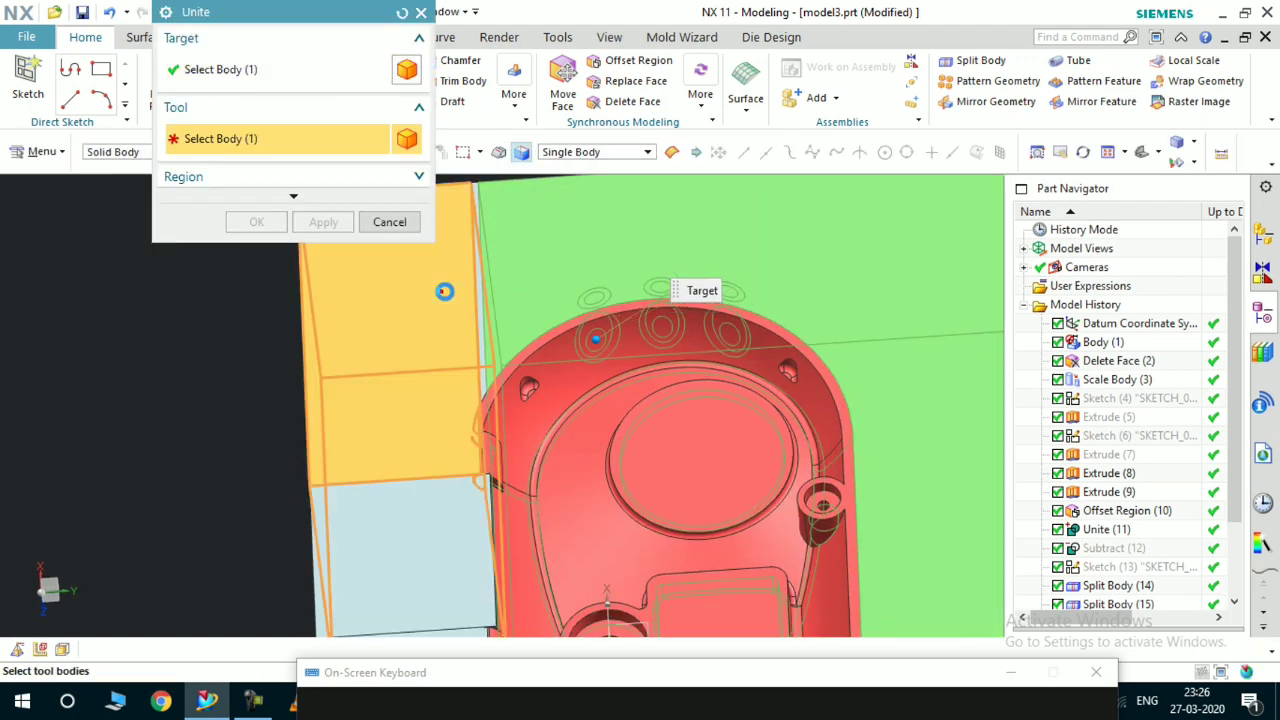
scroll(473, 279, "up", 2)
scroll(485, 290, "up", 2)
scroll(465, 285, "down", 6)
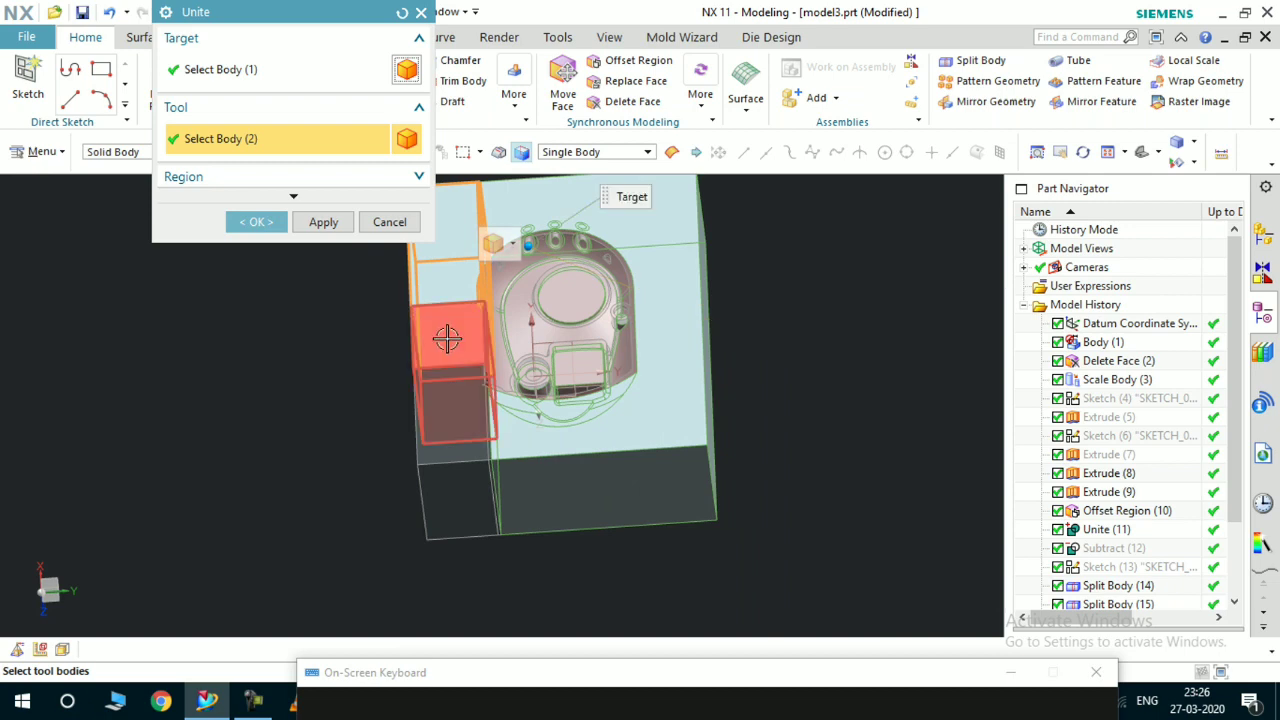
left_click(449, 424)
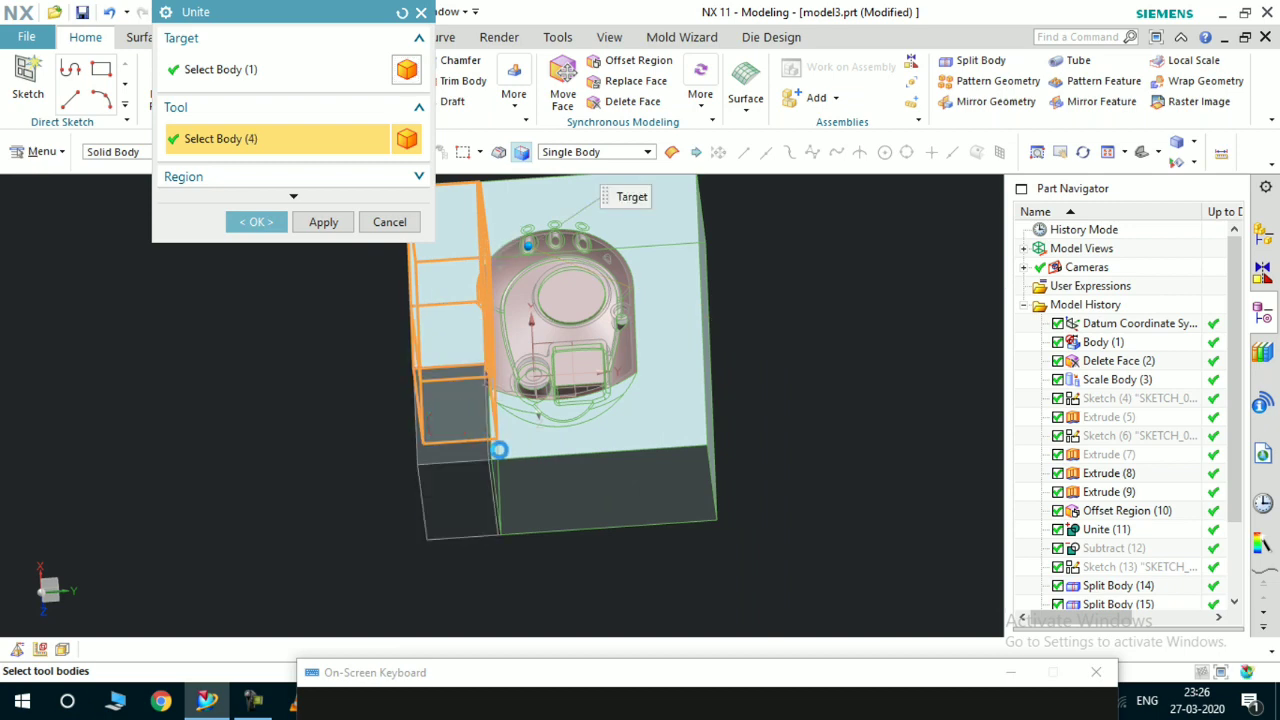
left_click(480, 446)
scroll(491, 449, "up", 5)
left_click(512, 484)
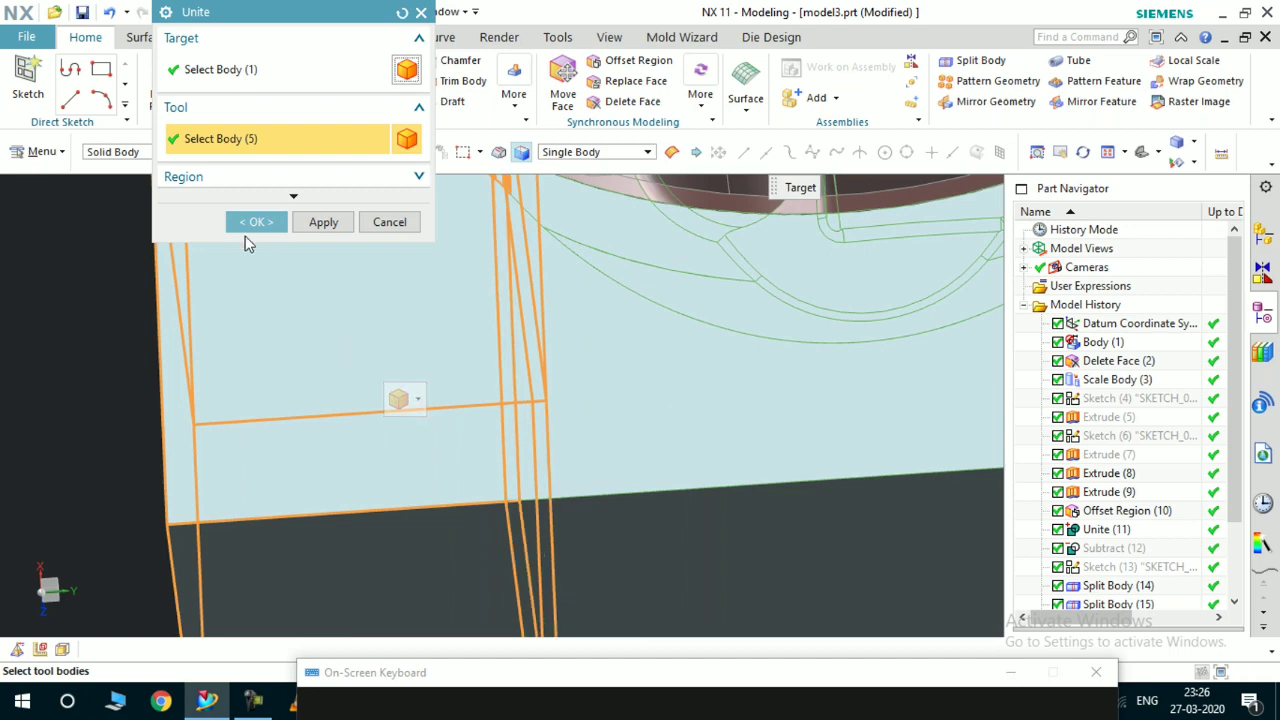
key("ctrl+f")
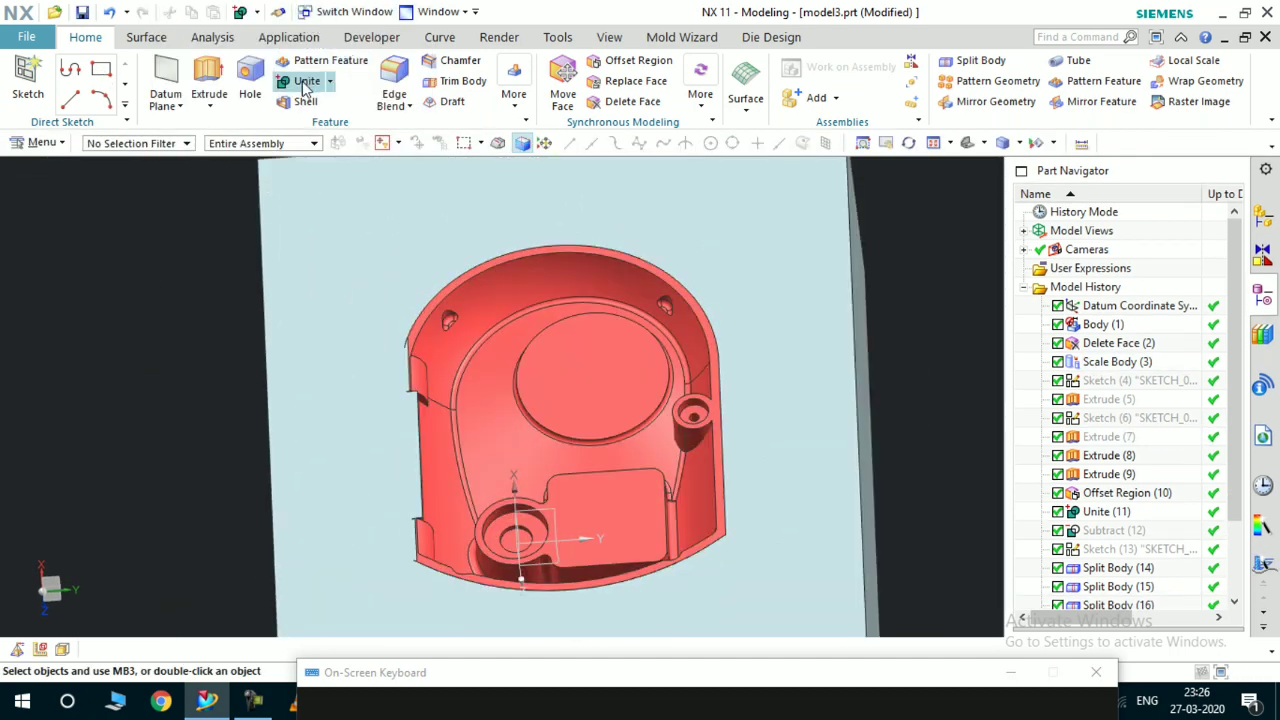
Subtract the cover from the united upper block, keeping the cover as the tool body
left_click(329, 81)
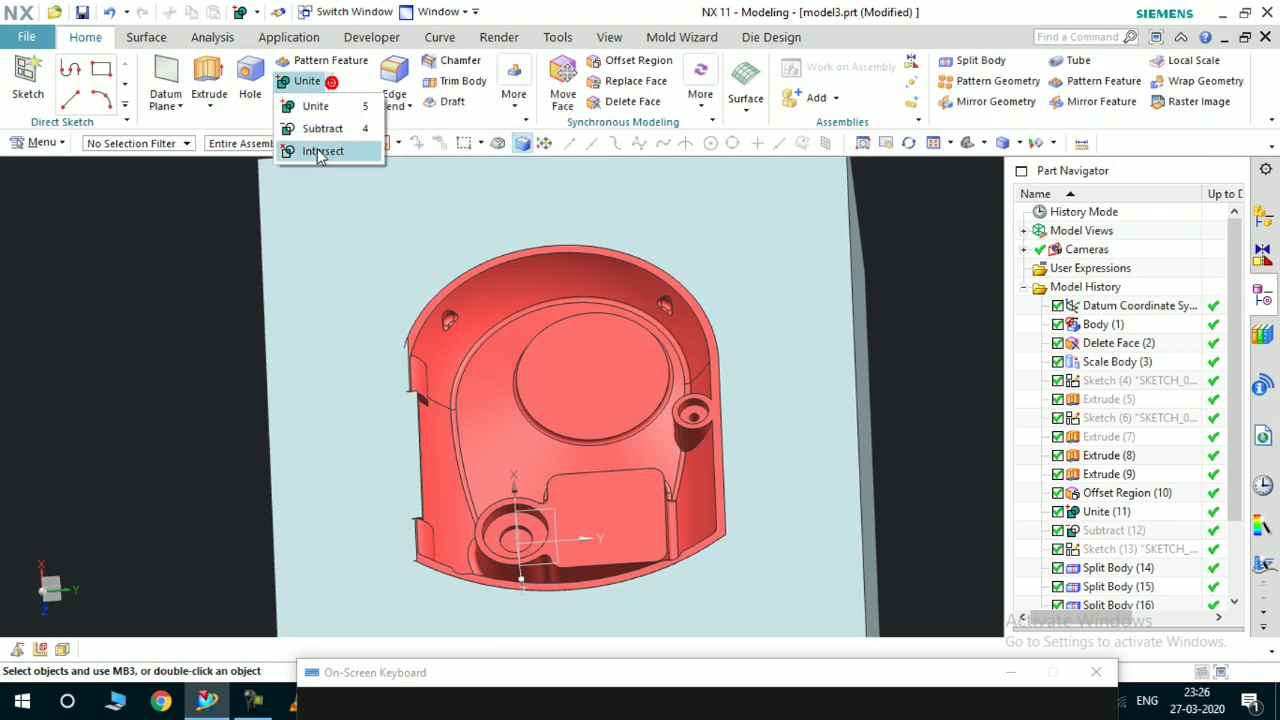
left_click(318, 125)
scroll(573, 331, "down", 2)
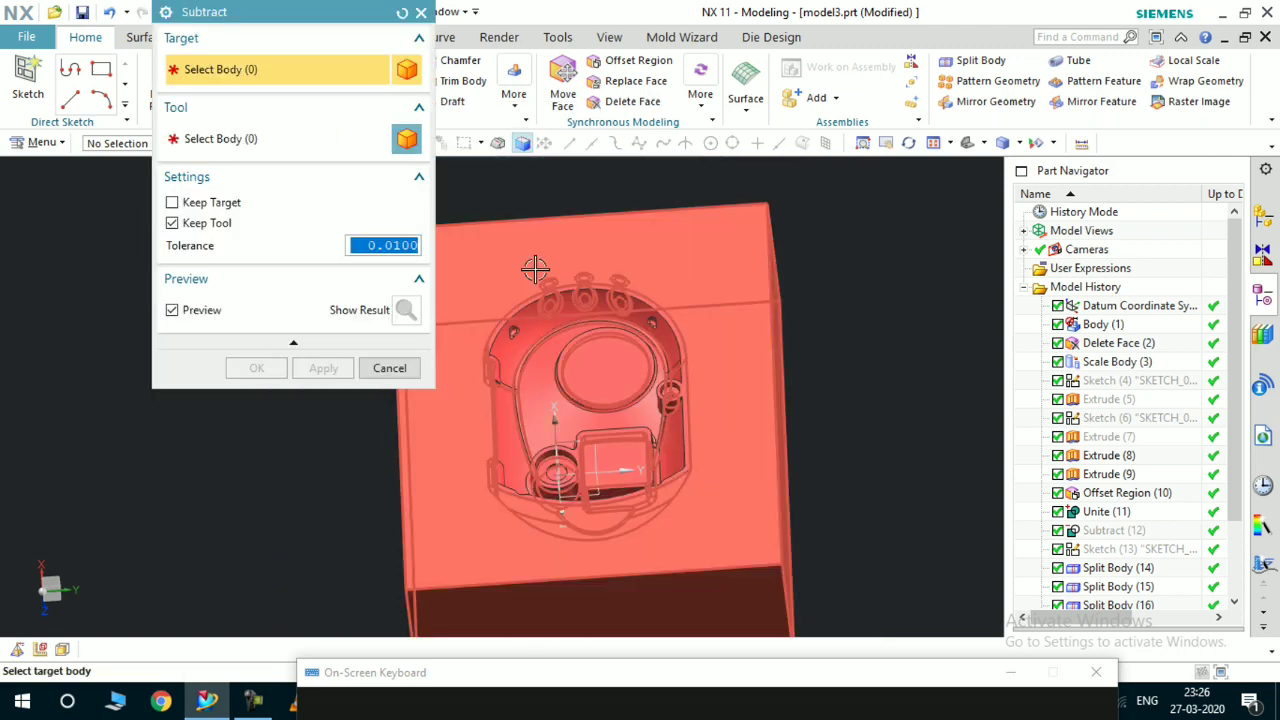
left_click(533, 268)
left_click(561, 365)
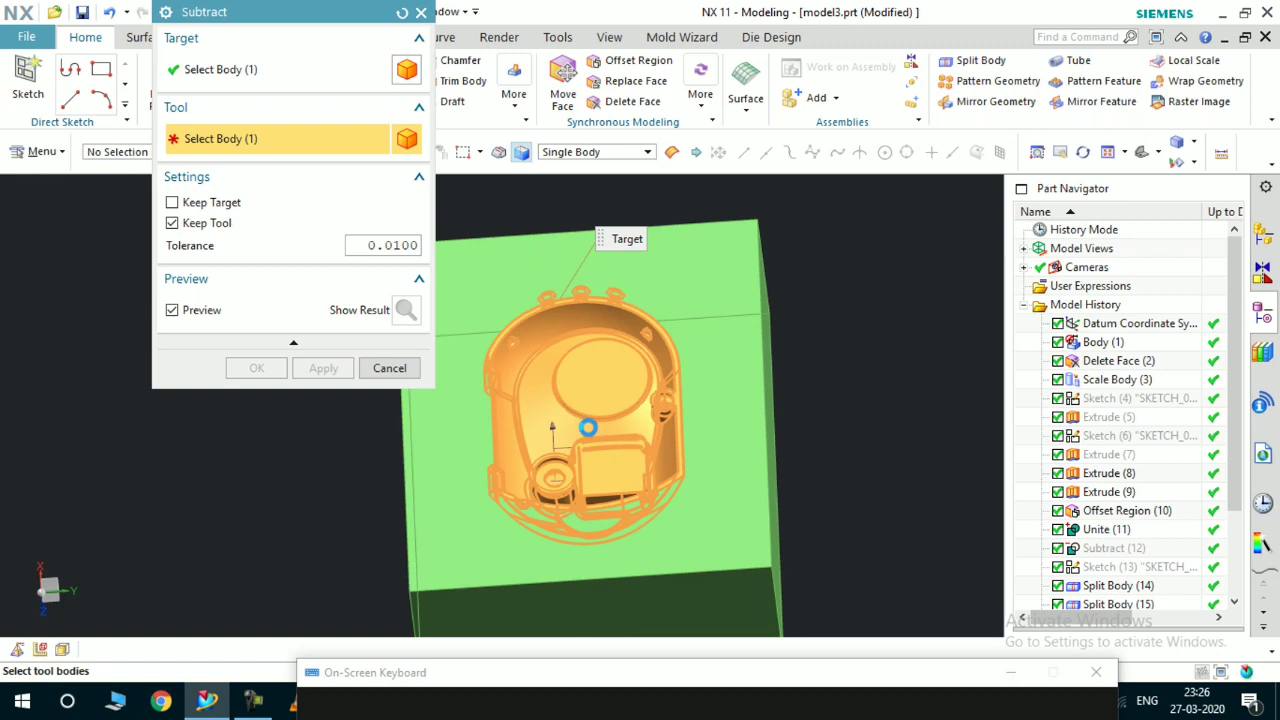
scroll(506, 386, "up", 4)
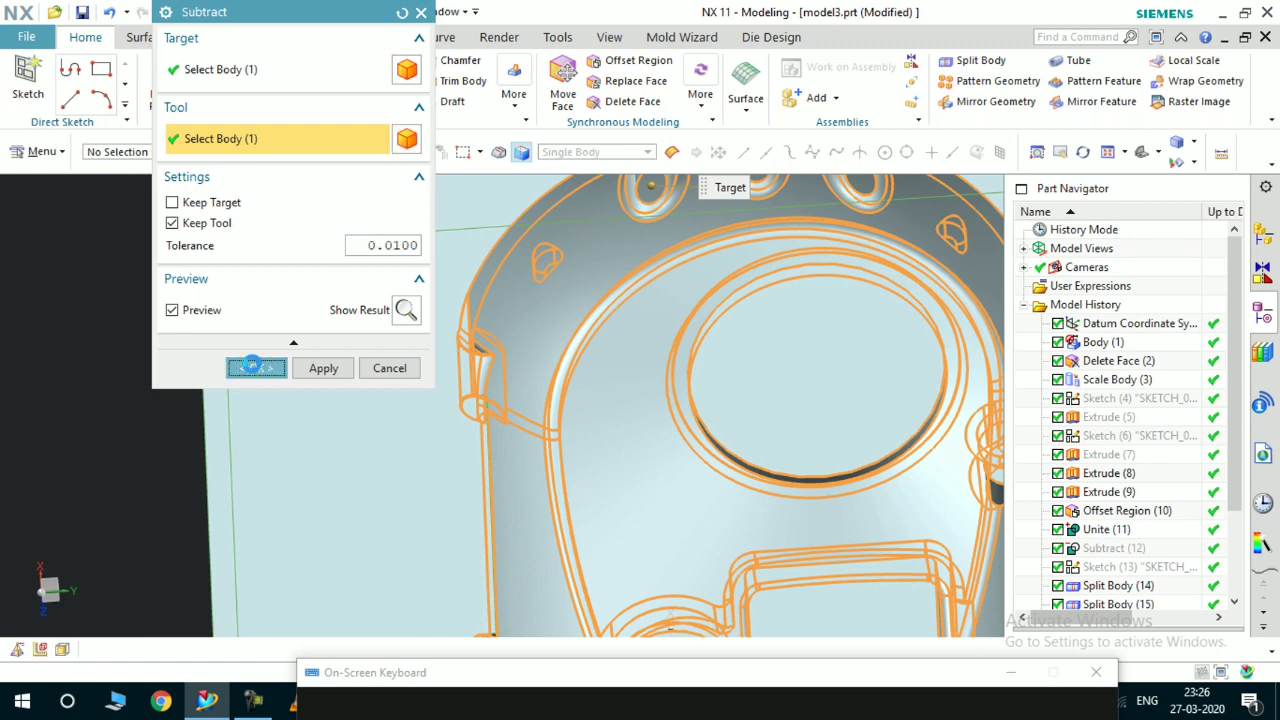
left_click(253, 367)
Hide the cover and examine the cavity in the upper block, especially around the two hinge-tab recesses
scroll(428, 346, "down", 5)
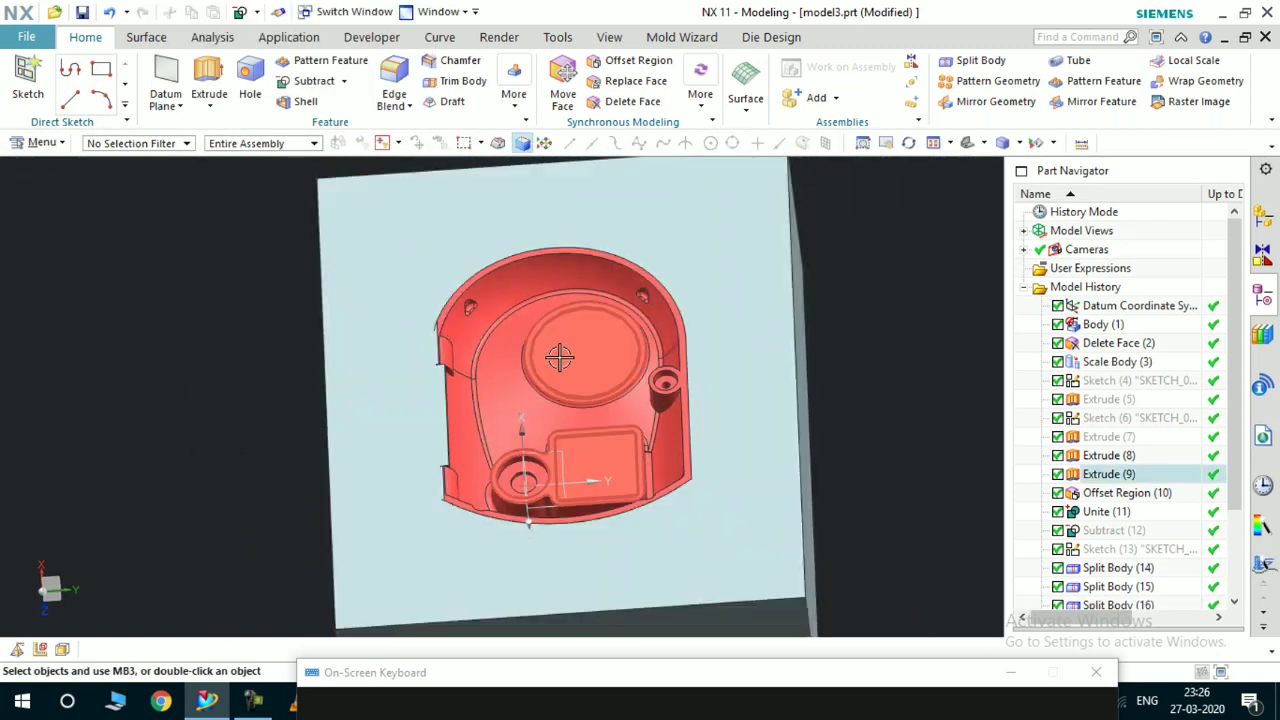
key("ctrl+shift+i")
left_click(550, 342)
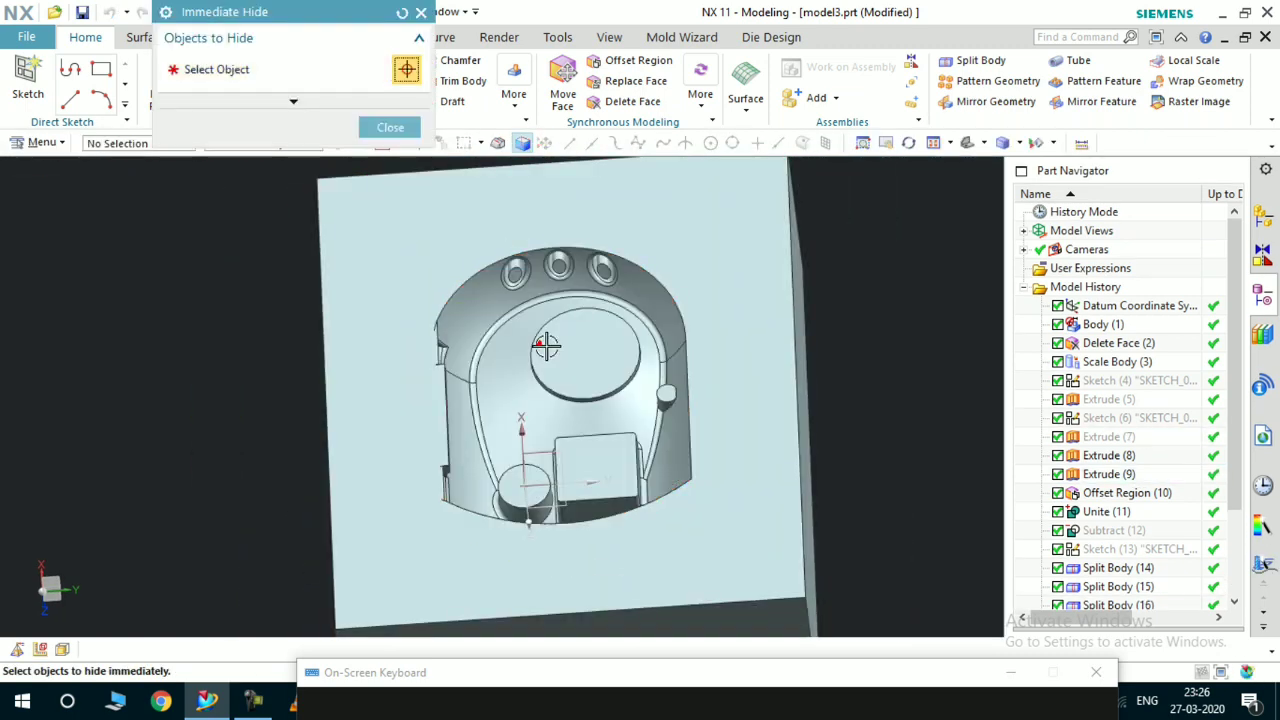
scroll(606, 348, "down", 2)
scroll(598, 348, "up", 2)
middle_click_drag(600, 351, 551, 371)
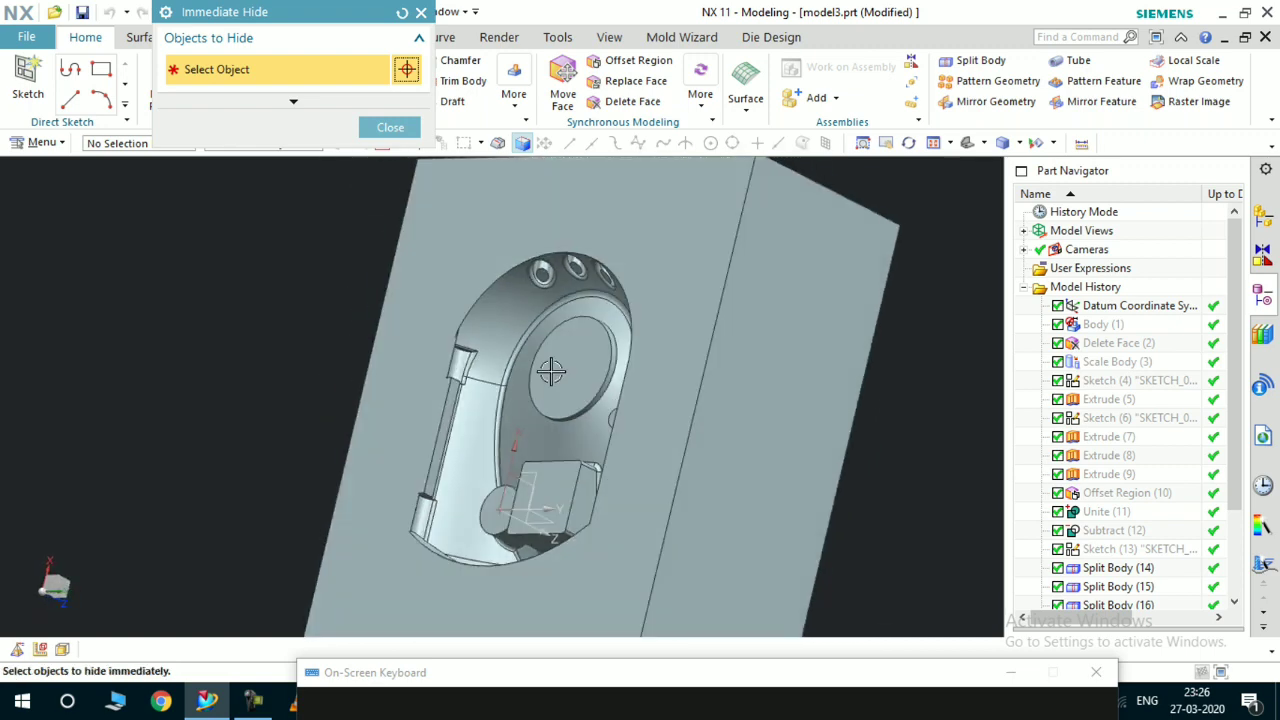
scroll(470, 385, "up", 4)
middle_click_drag(457, 380, 502, 356)
scroll(494, 391, "up", 5)
middle_click_drag(506, 403, 531, 423)
scroll(514, 409, "down", 5)
scroll(506, 429, "up", 5)
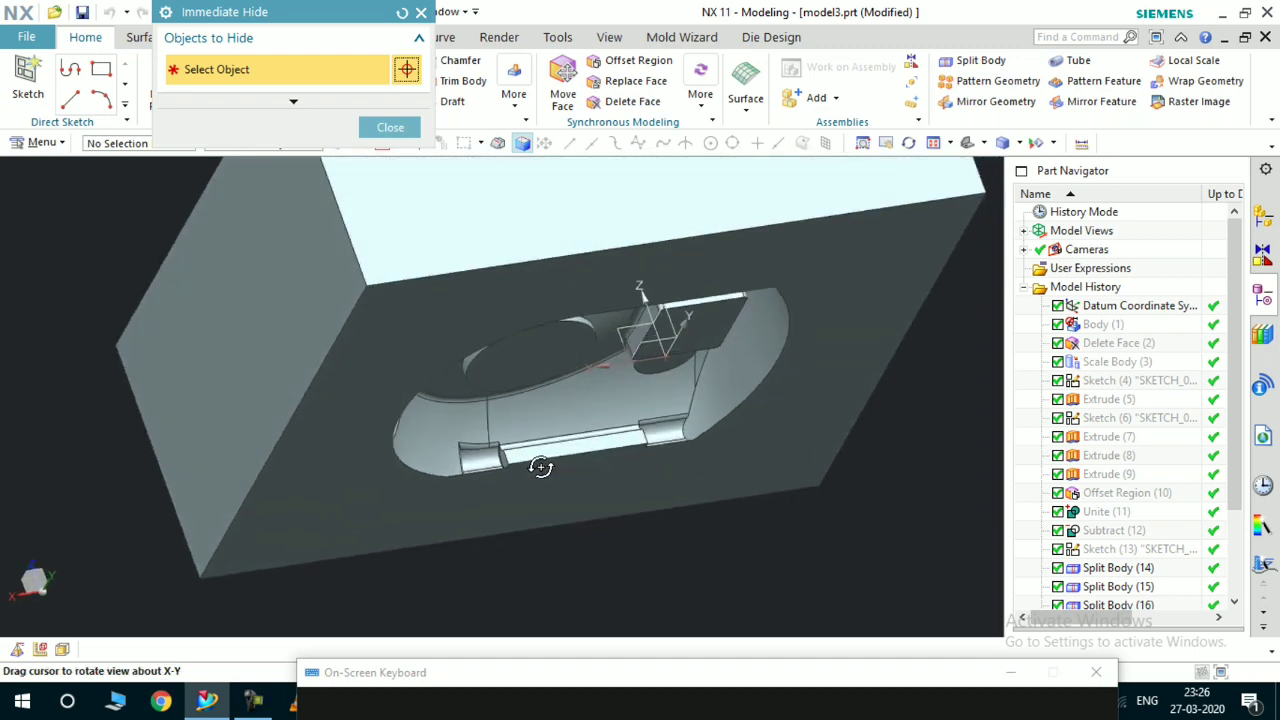
Examine the two hinge-tab recesses and the connecting ledge in the upper block's cavity, and end the immediate hiding of objects
scroll(548, 446, "down", 5)
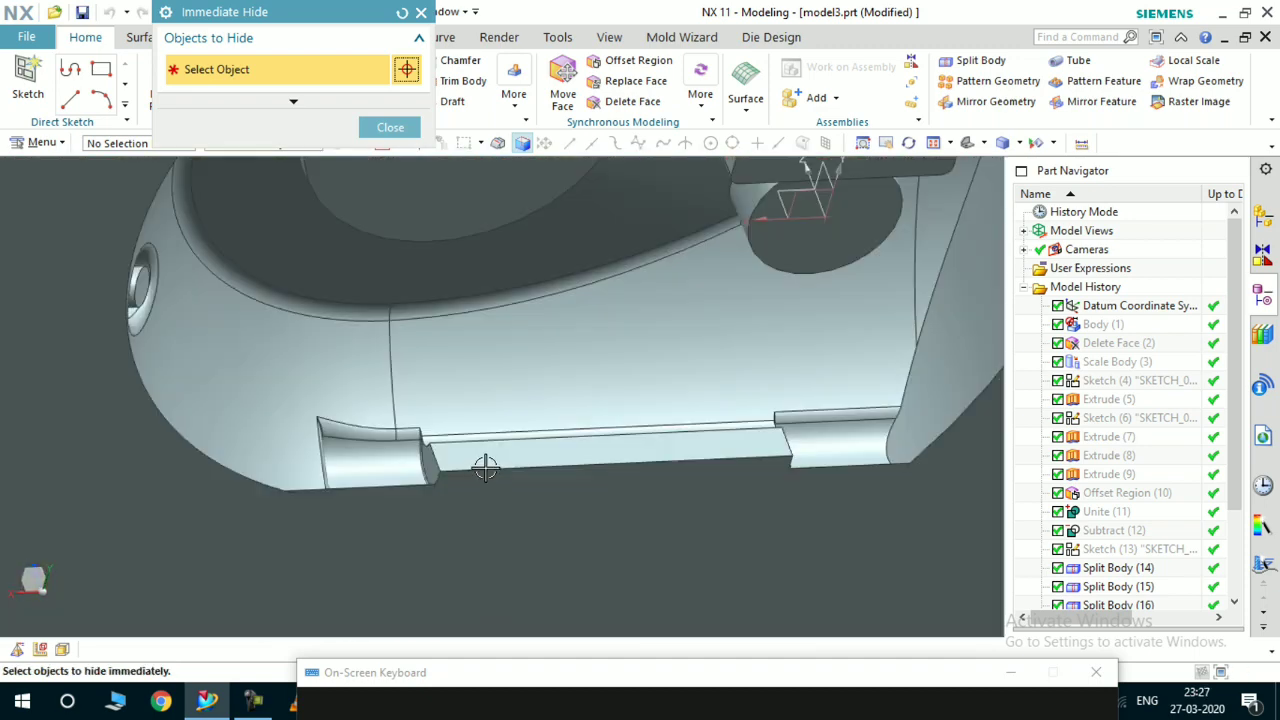
scroll(429, 475, "up", 4)
scroll(429, 474, "down", 2)
middle_click_drag(460, 483, 509, 443)
scroll(456, 477, "up", 4)
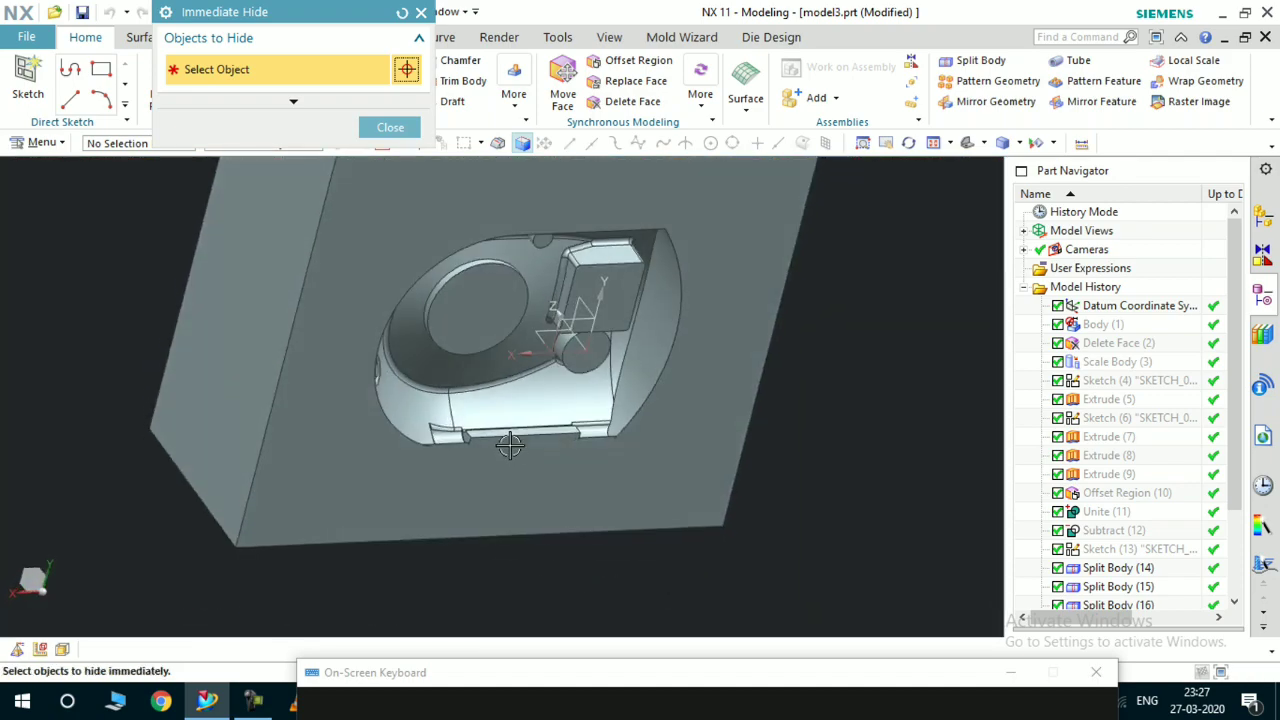
scroll(457, 429, "down", 5)
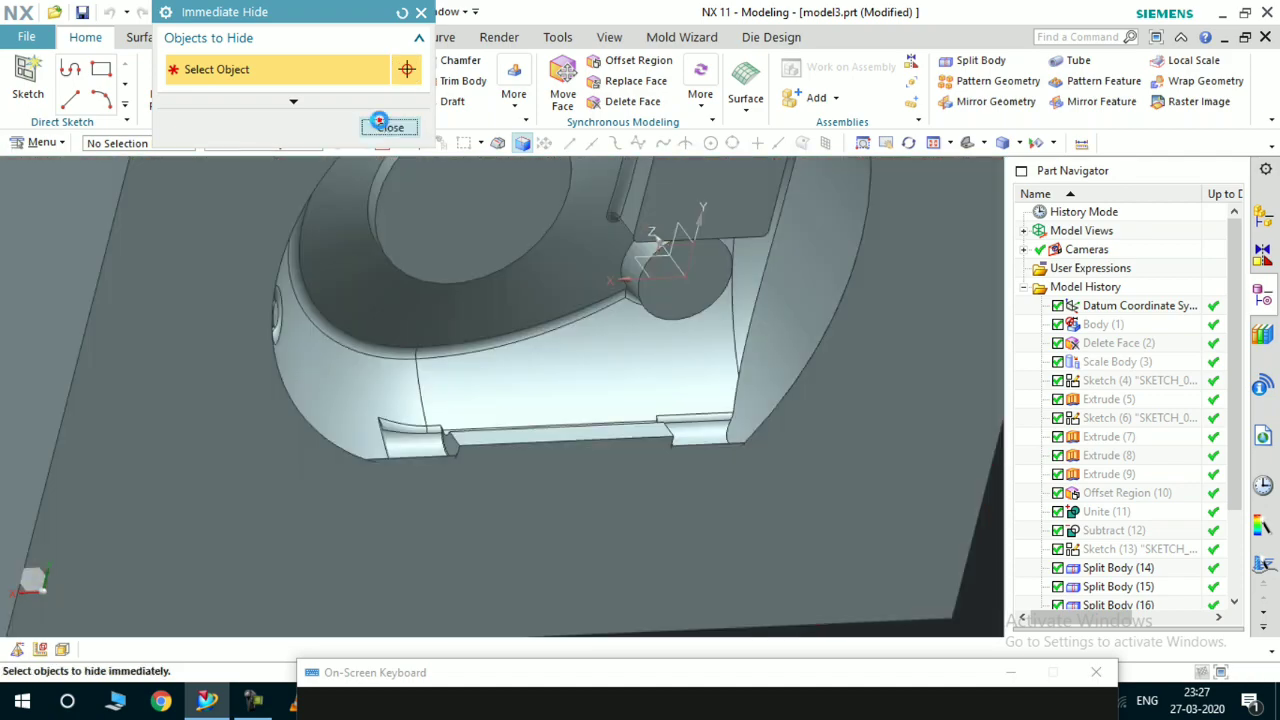
left_click(390, 127)
middle_click_drag(440, 470, 454, 532)
scroll(454, 532, "down", 3)
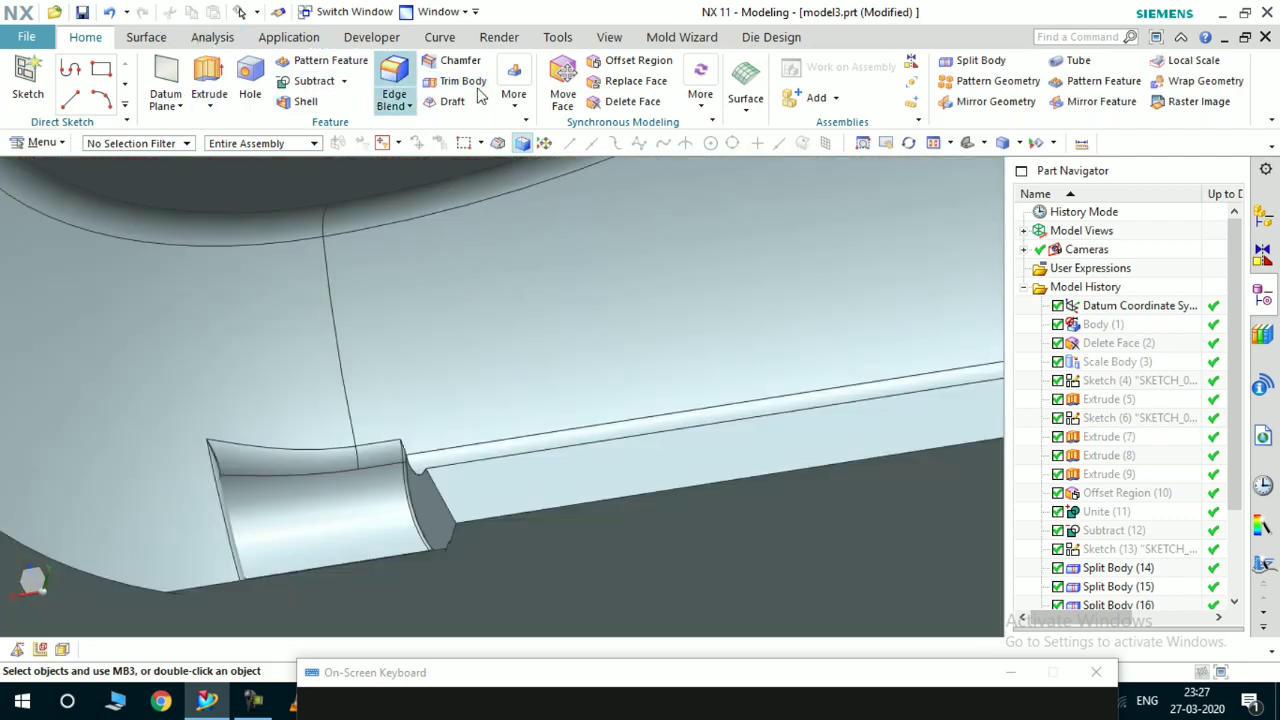
scroll(326, 500, "up", 3)
scroll(405, 471, "down", 1)
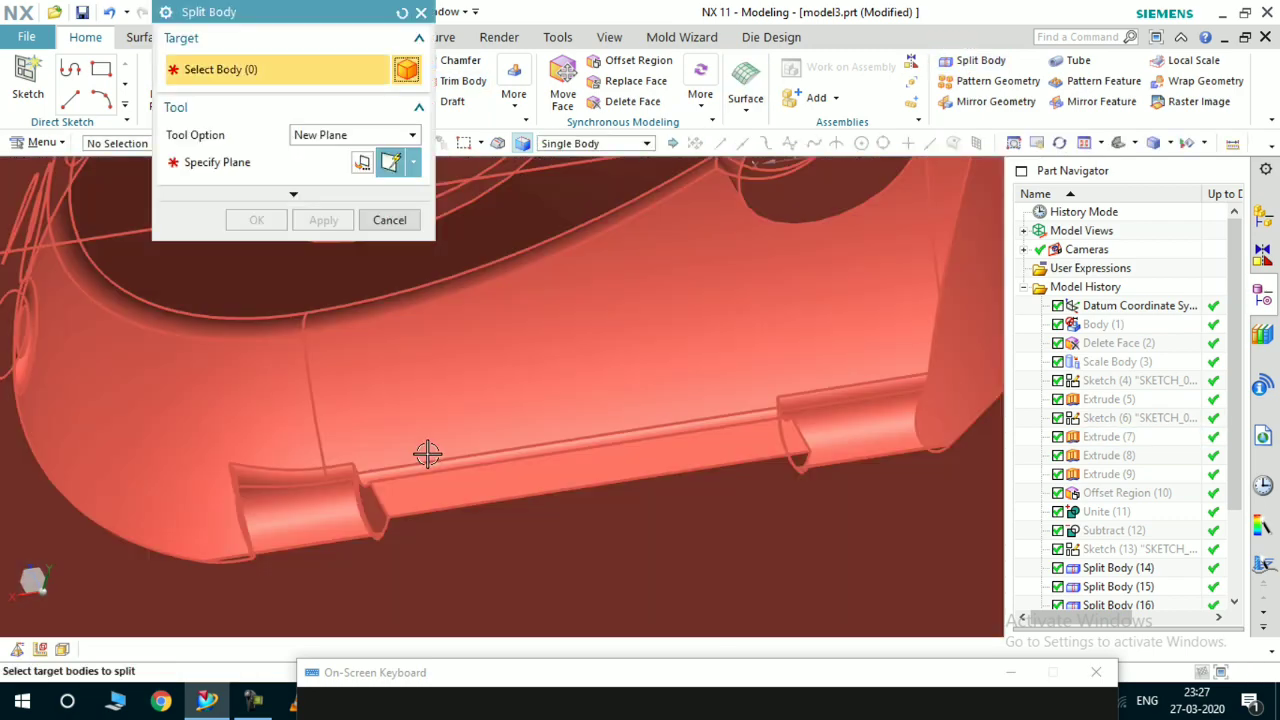
left_click(427, 454)
scroll(420, 497, "down", 3)
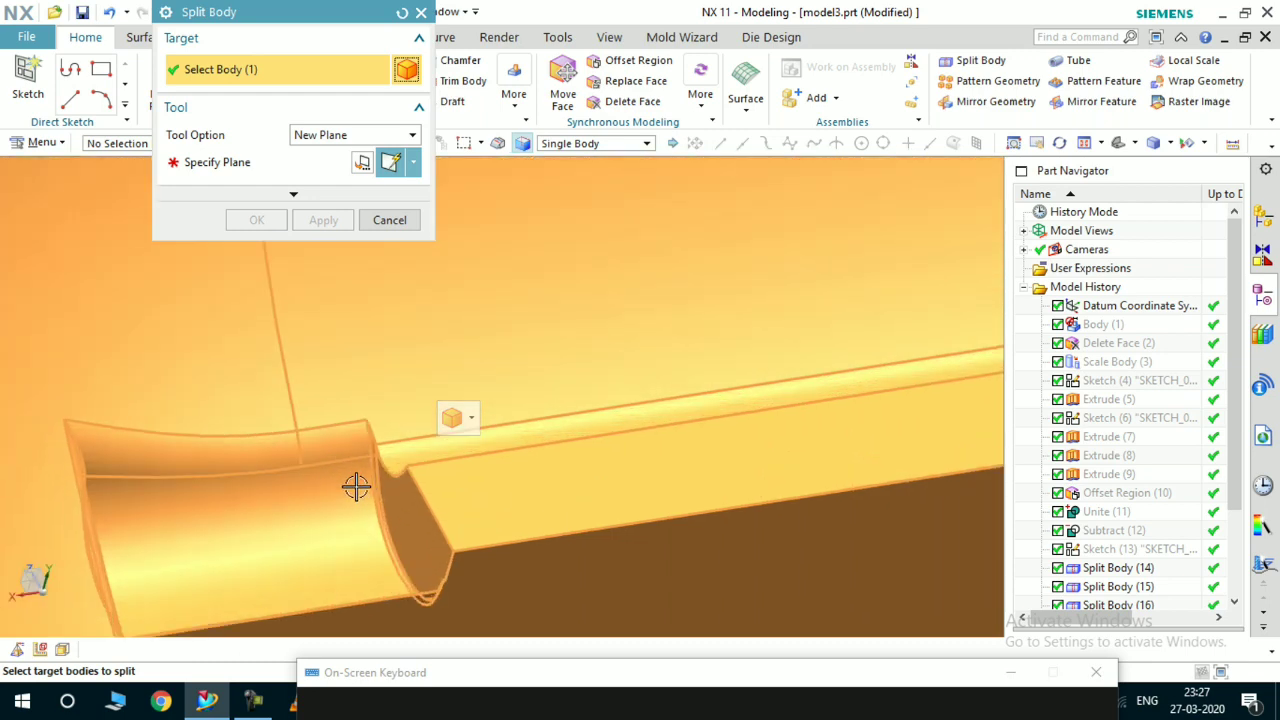
left_click(248, 164)
scroll(375, 444, "down", 3)
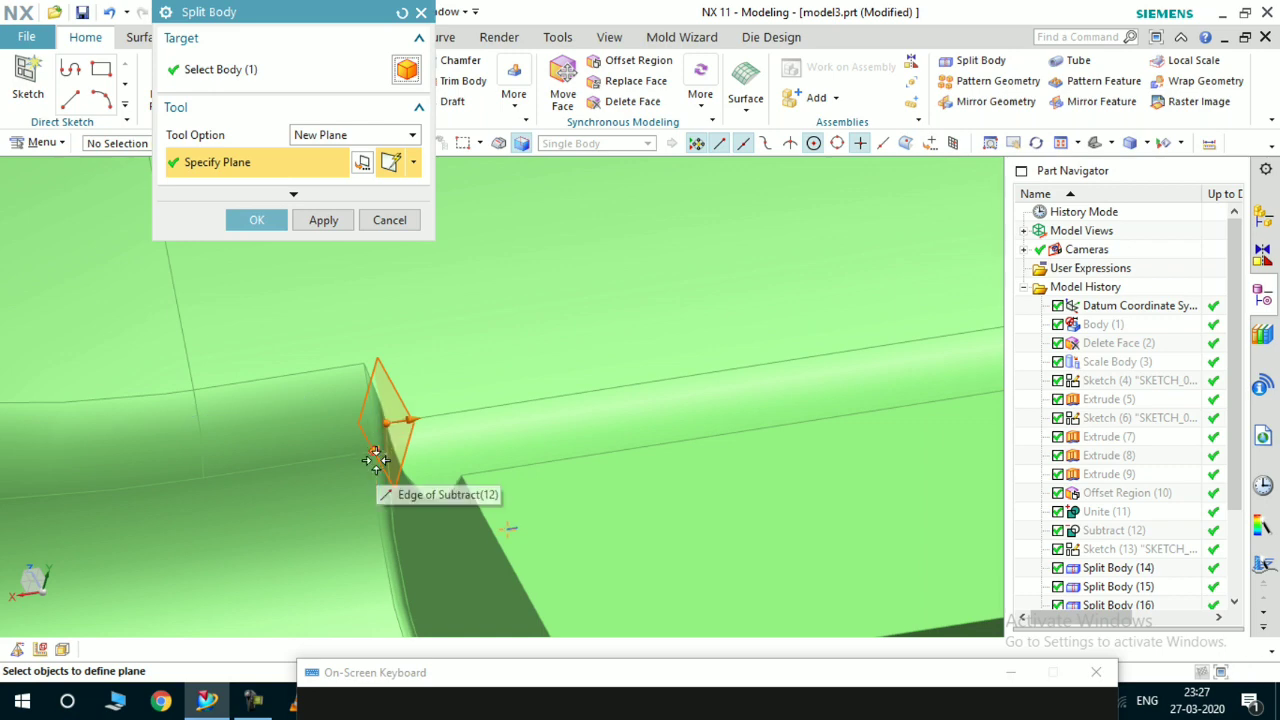
left_click(379, 219)
Inspect the inner end face of the hinge-tab recess where it meets the rounded groove and flat ledge
scroll(366, 440, "up", 5)
middle_click_drag(384, 452, 371, 492)
middle_click_drag(395, 538, 458, 494)
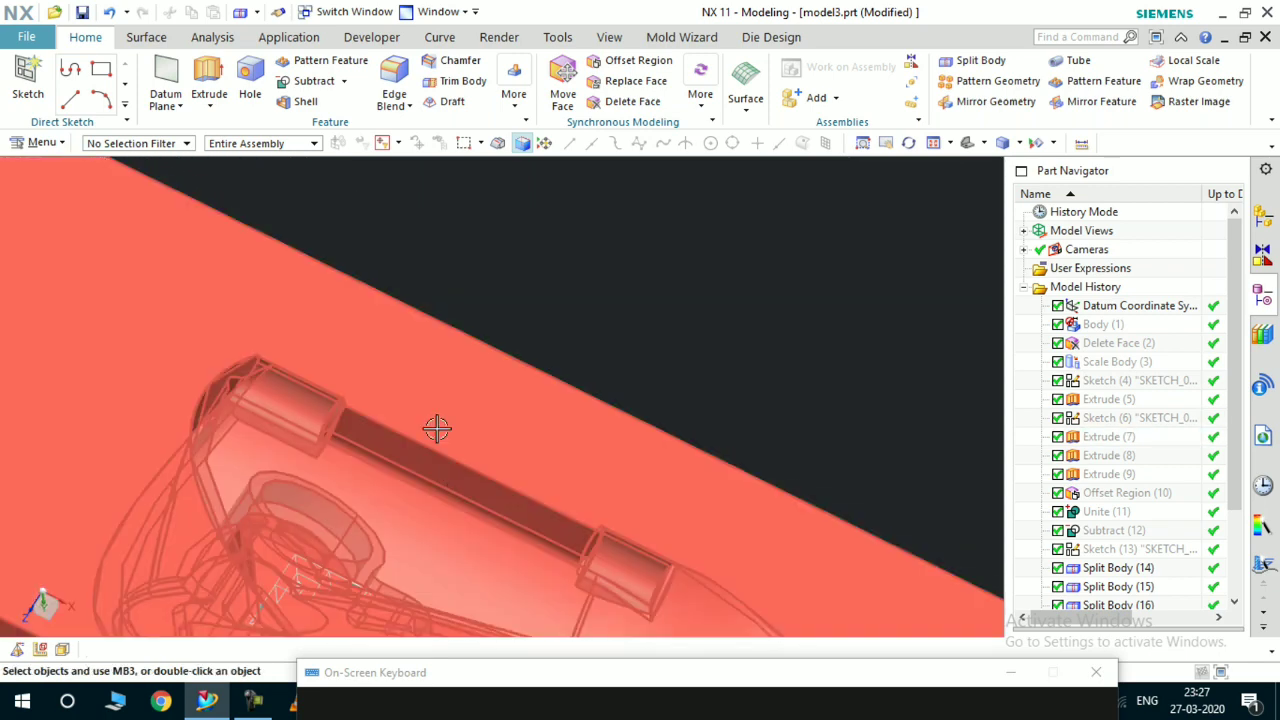
scroll(436, 428, "down", 3)
scroll(425, 474, "up", 1)
scroll(418, 455, "up", 8)
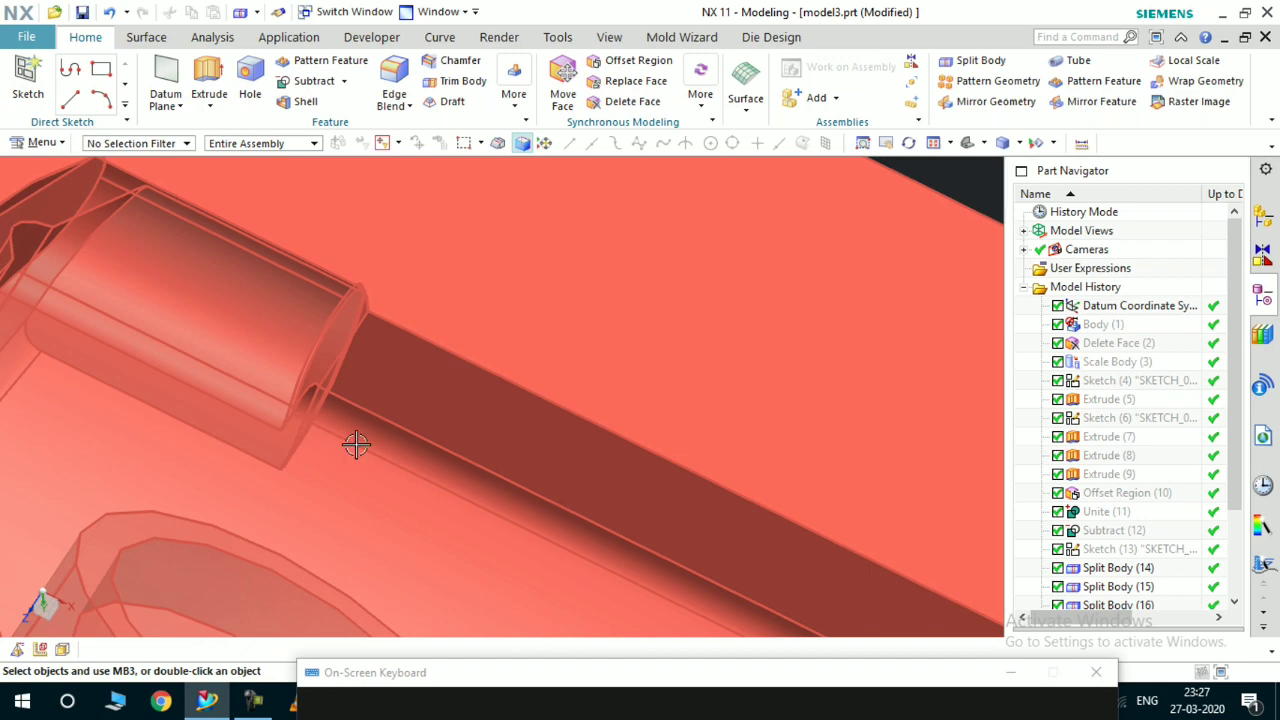
scroll(356, 445, "up", 3)
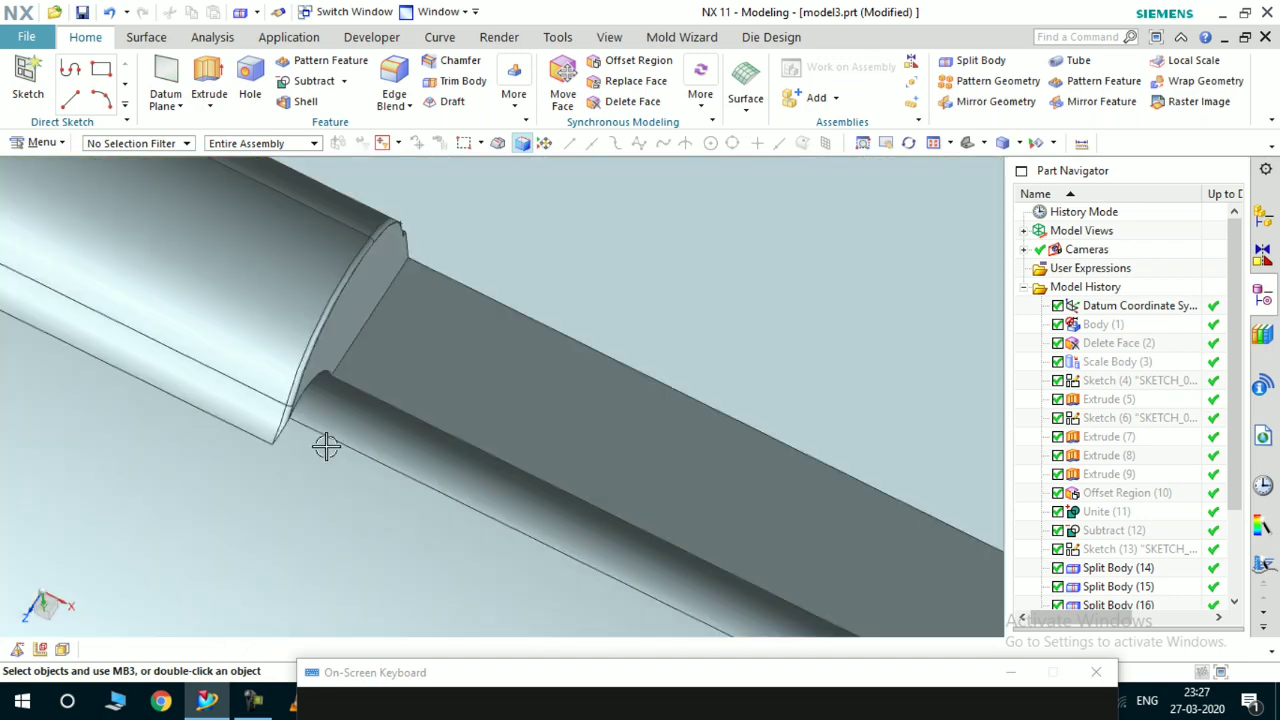
middle_click_drag(325, 447, 346, 462)
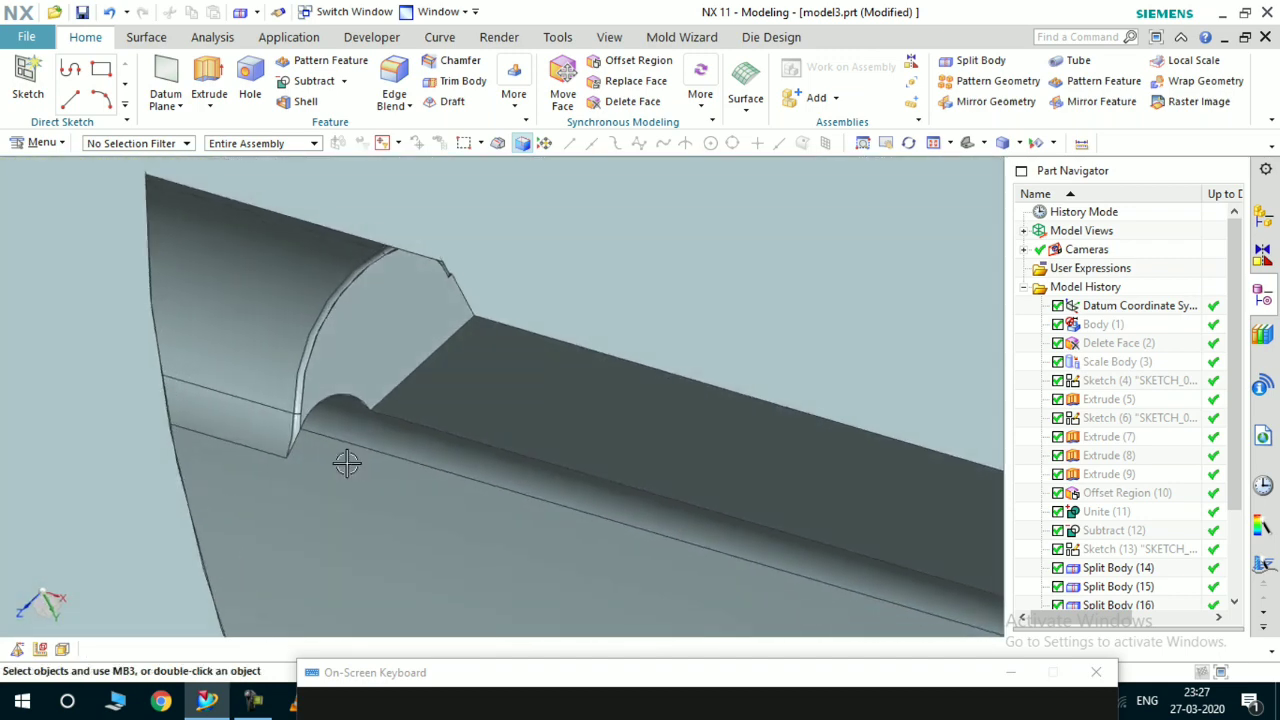
Measure the projected distance from the groove corner at the hinge-tab recess to the block's parting face
left_click(146, 37)
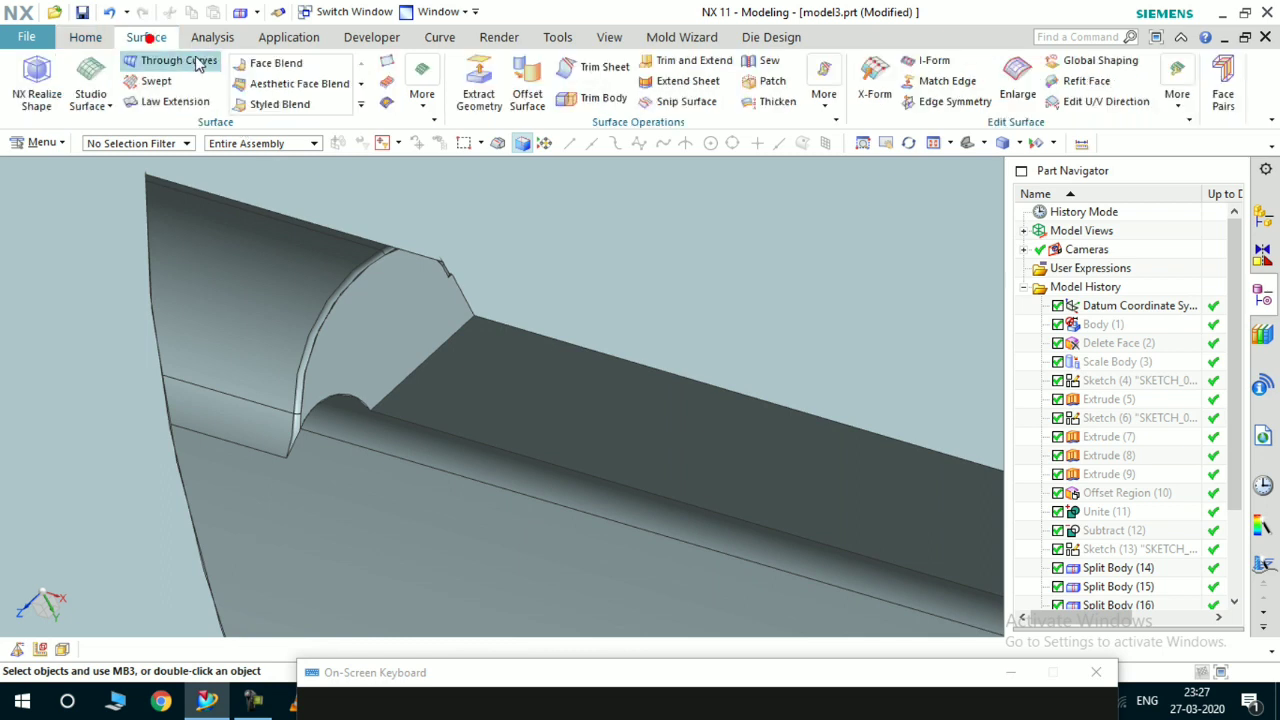
left_click(206, 38)
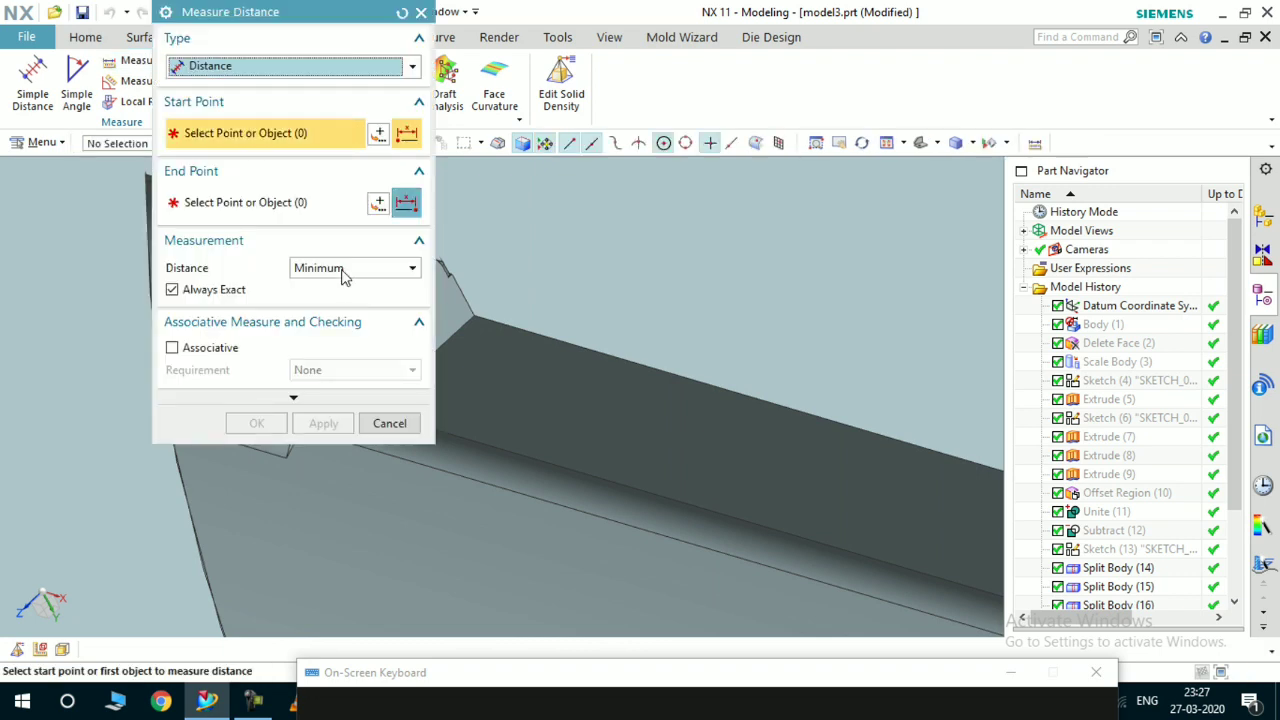
left_click(220, 65)
left_click(212, 110)
middle_click_drag(505, 395, 575, 407)
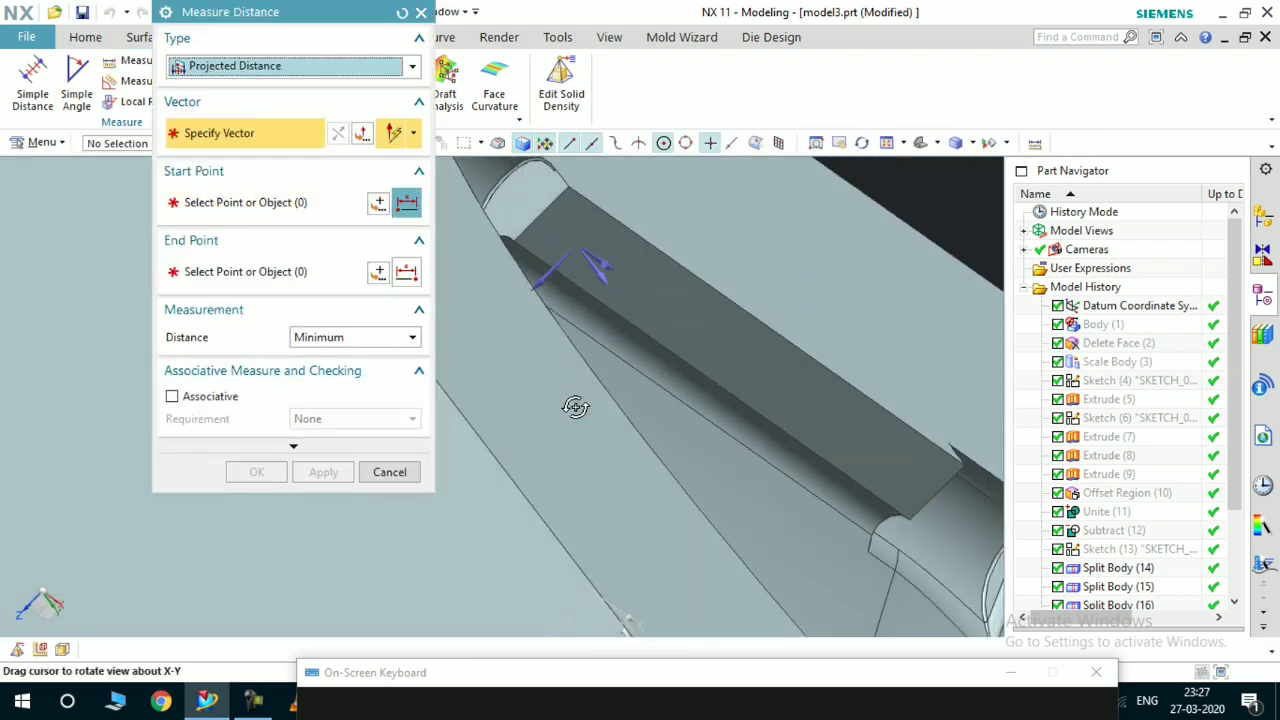
left_click(560, 270)
middle_click_drag(560, 270, 610, 250)
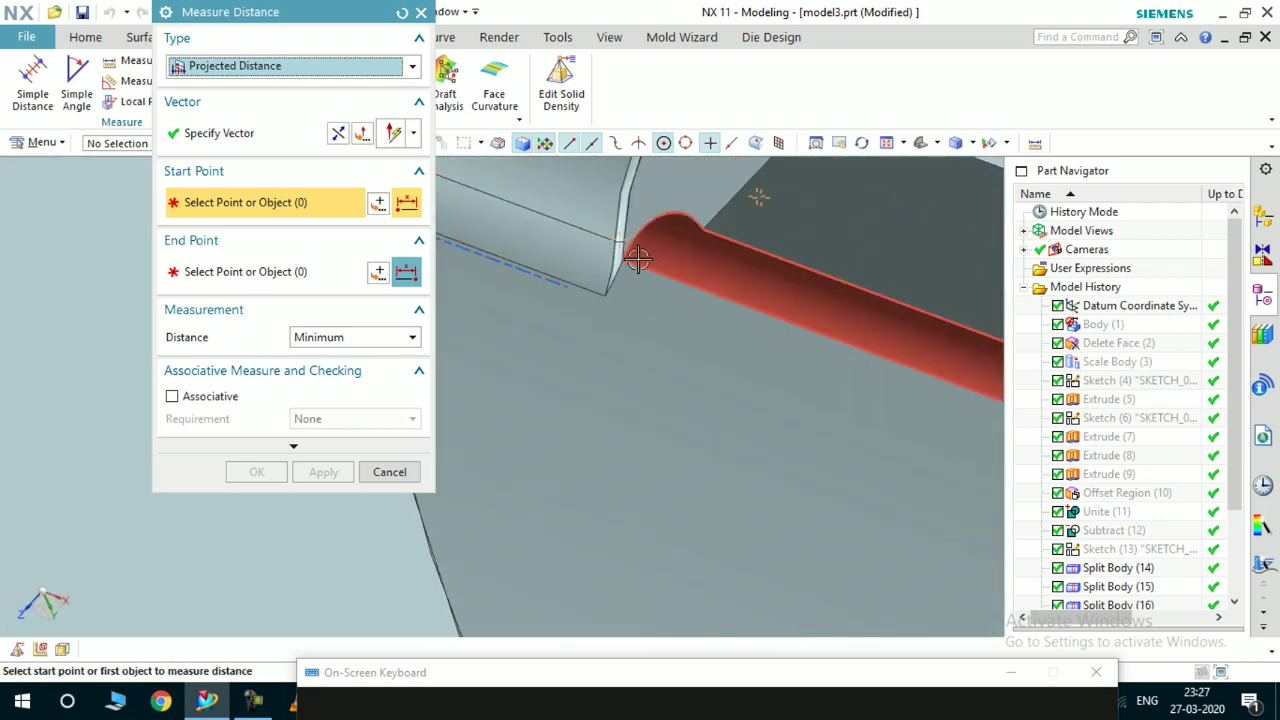
left_click(621, 256)
middle_click_drag(514, 409, 720, 236)
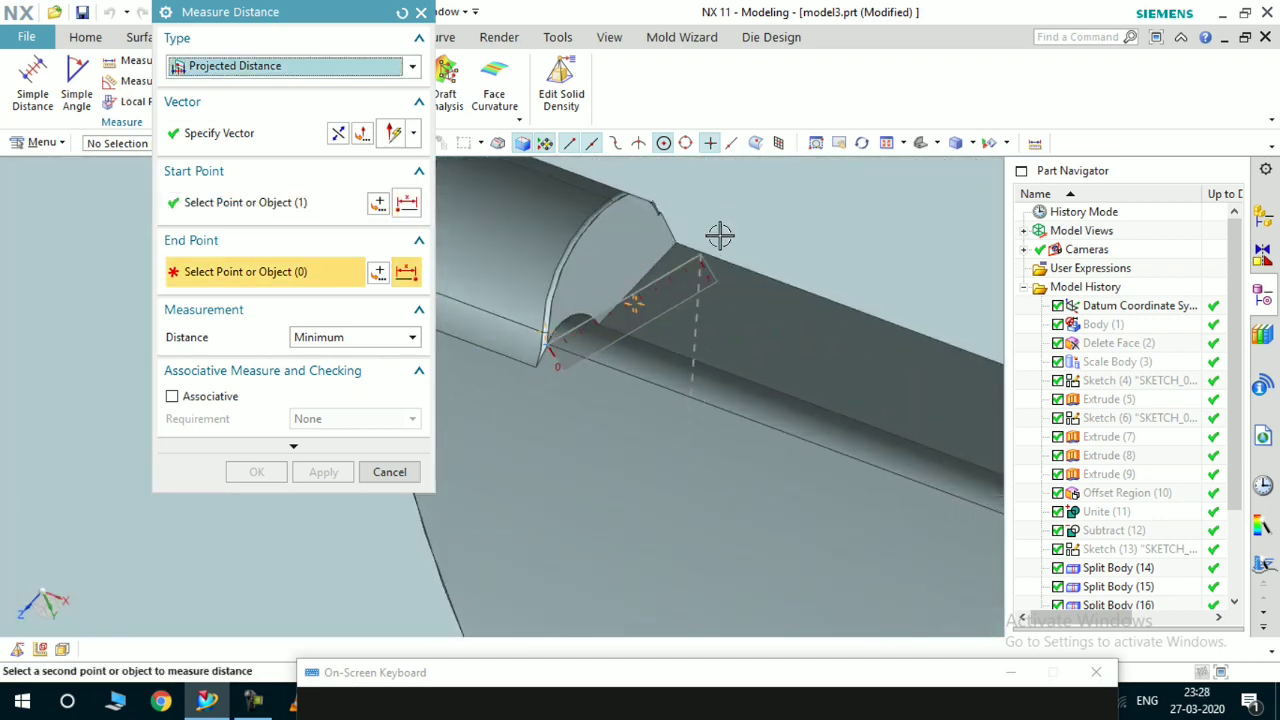
left_click(720, 214)
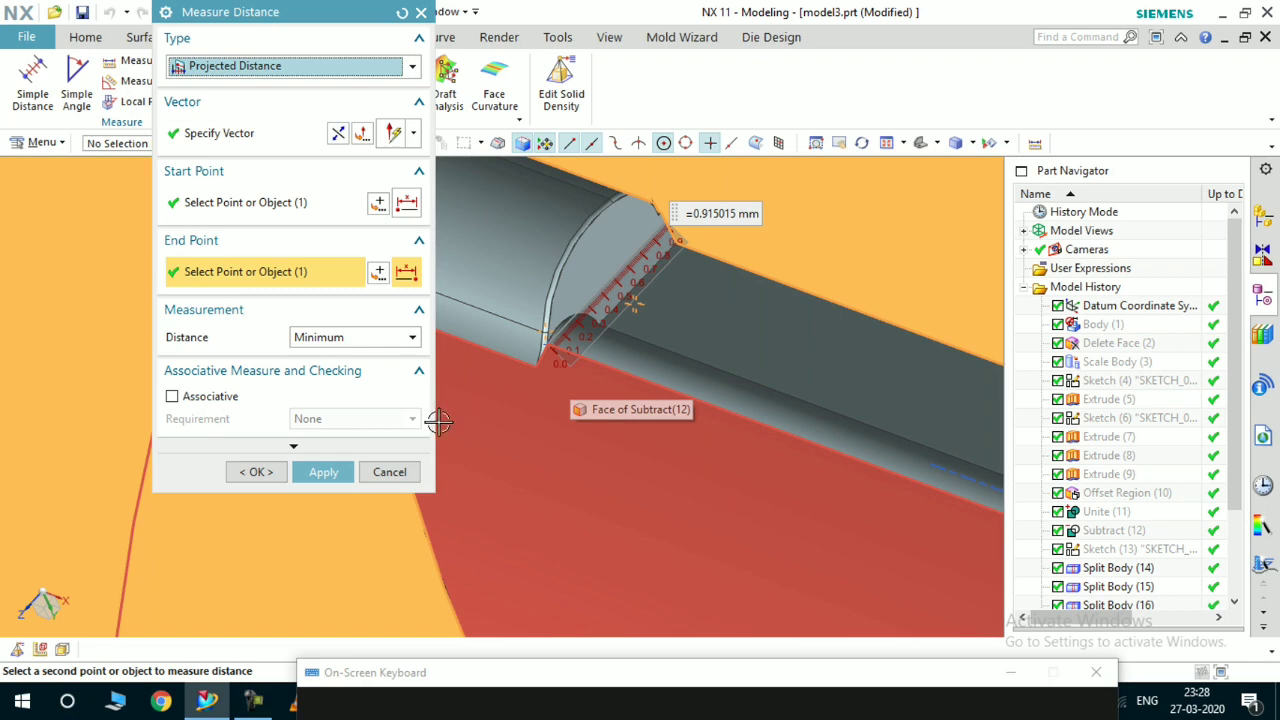
left_click(385, 472)
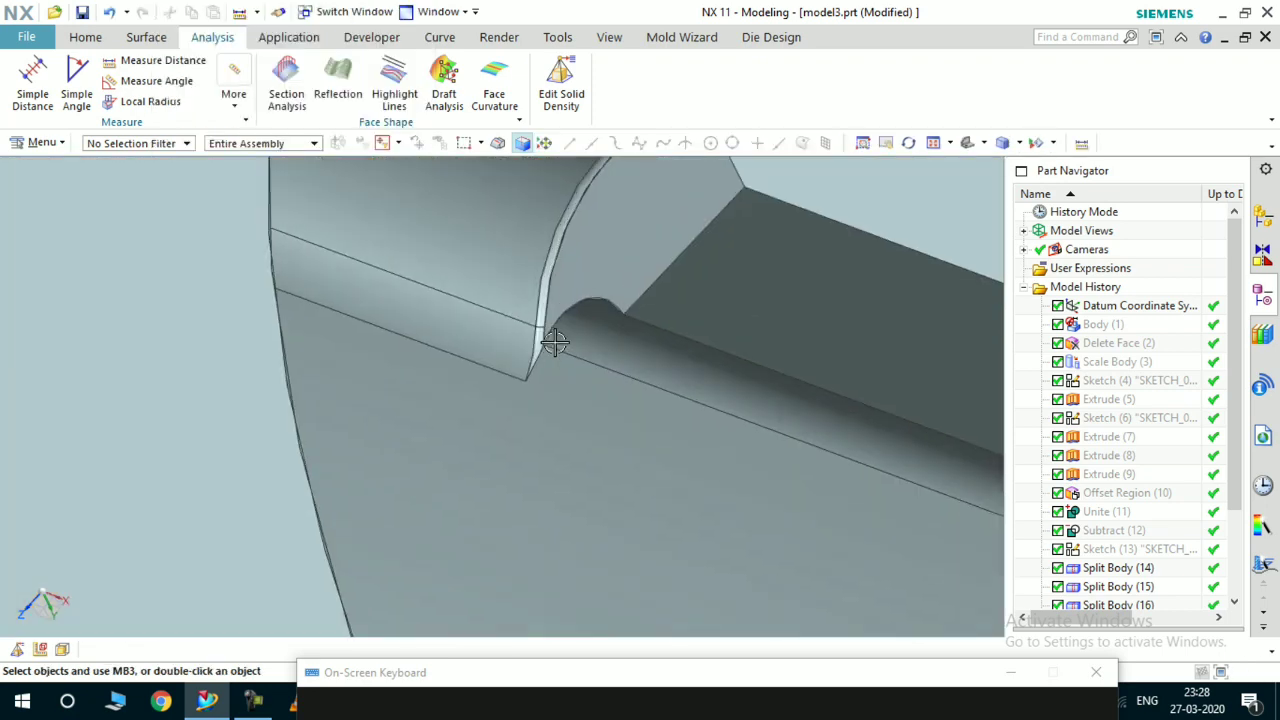
scroll(523, 374, "down", 3)
scroll(532, 370, "up", 4)
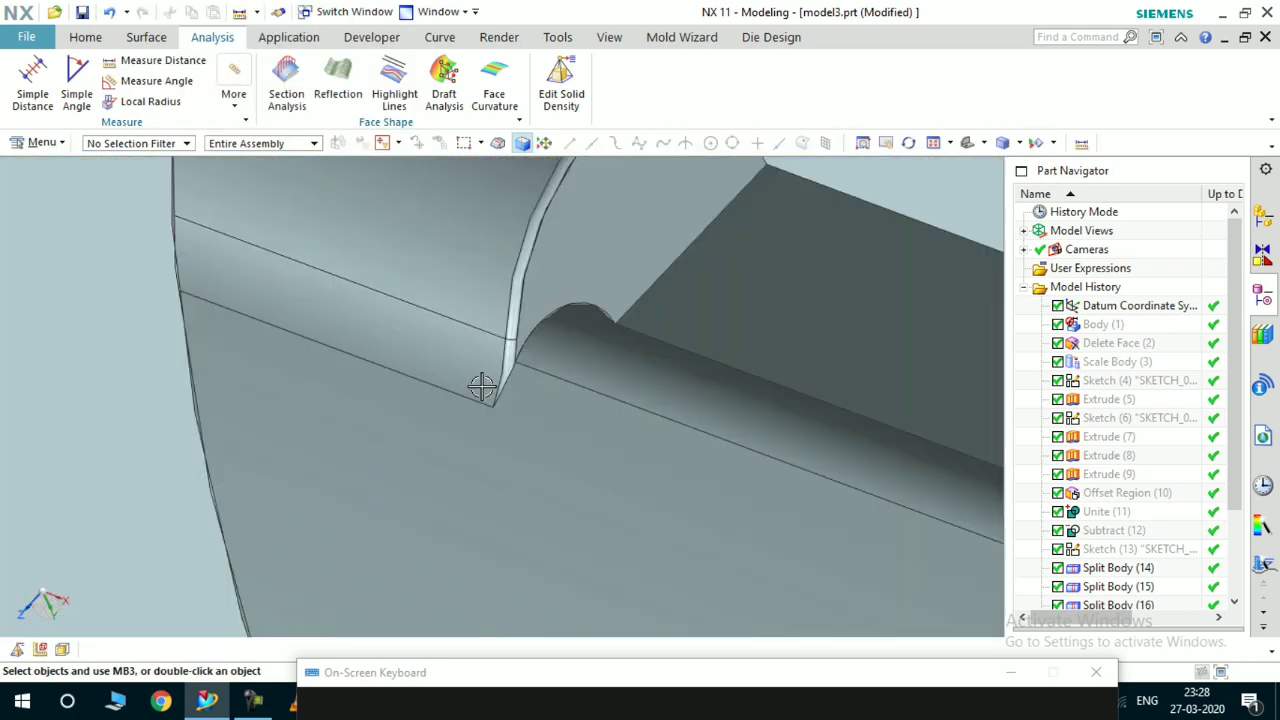
middle_click_drag(480, 386, 484, 394)
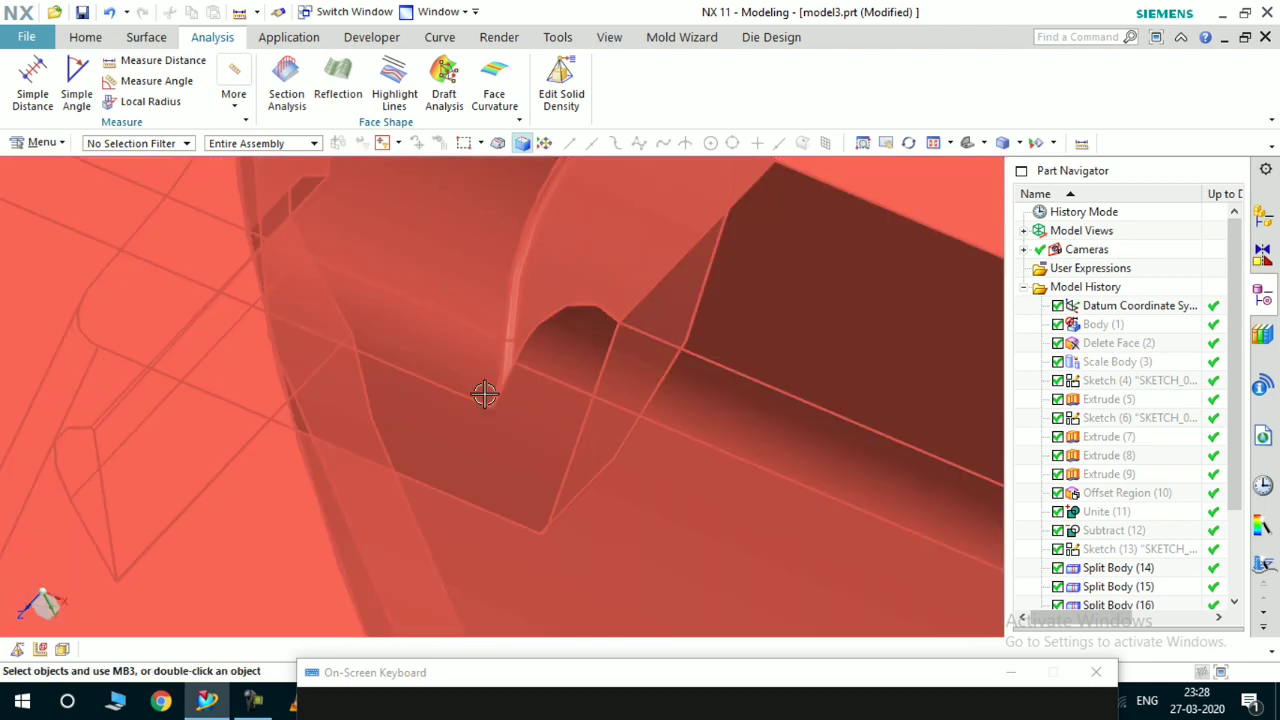
left_click(137, 64)
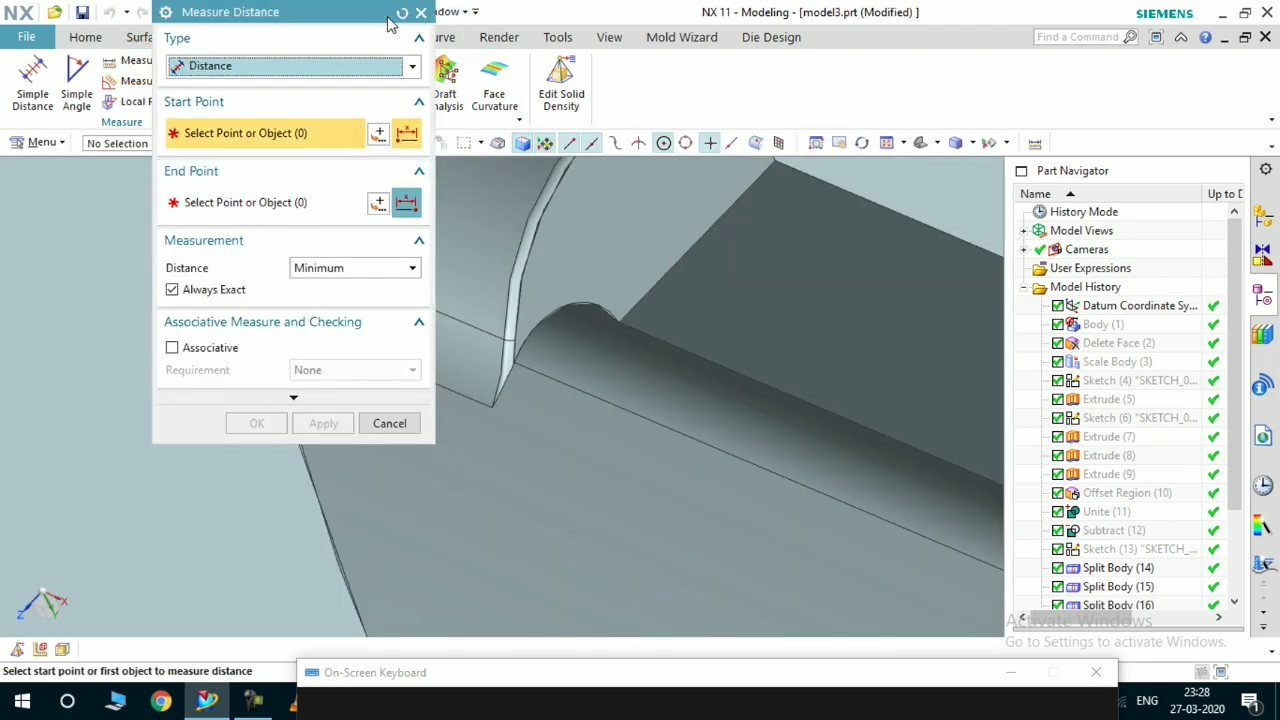
left_click(420, 13)
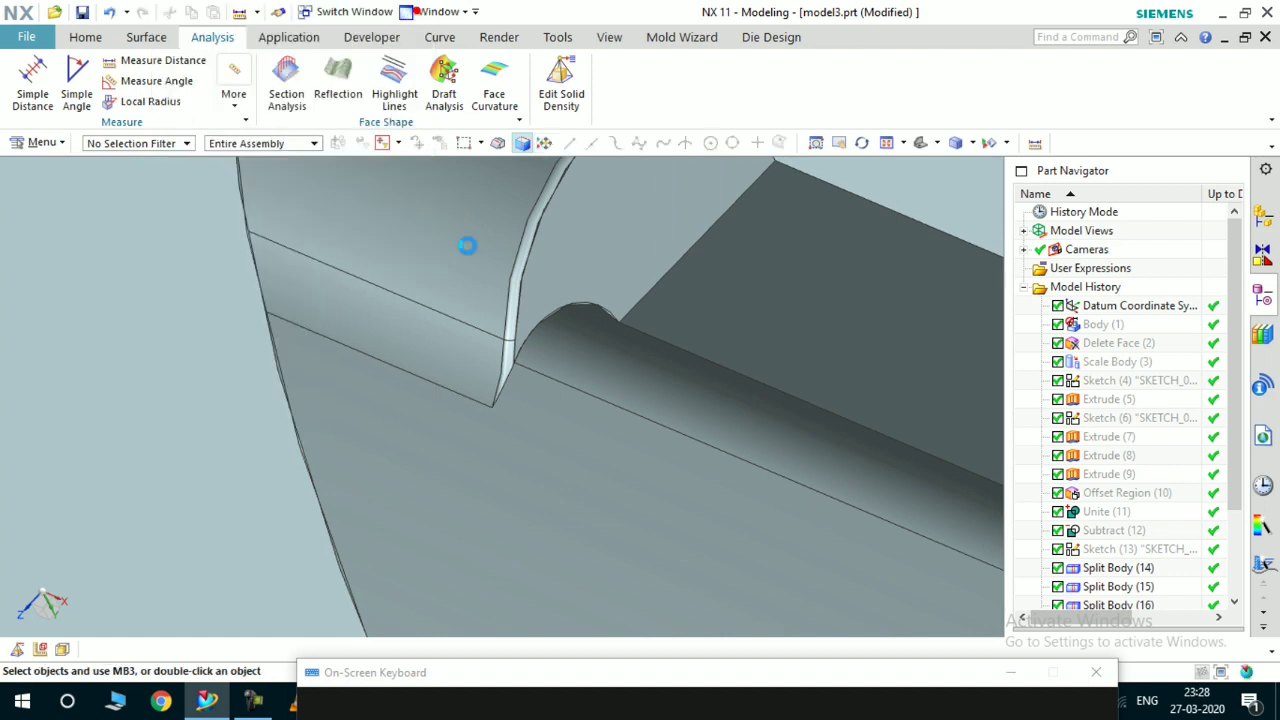
left_click(137, 61)
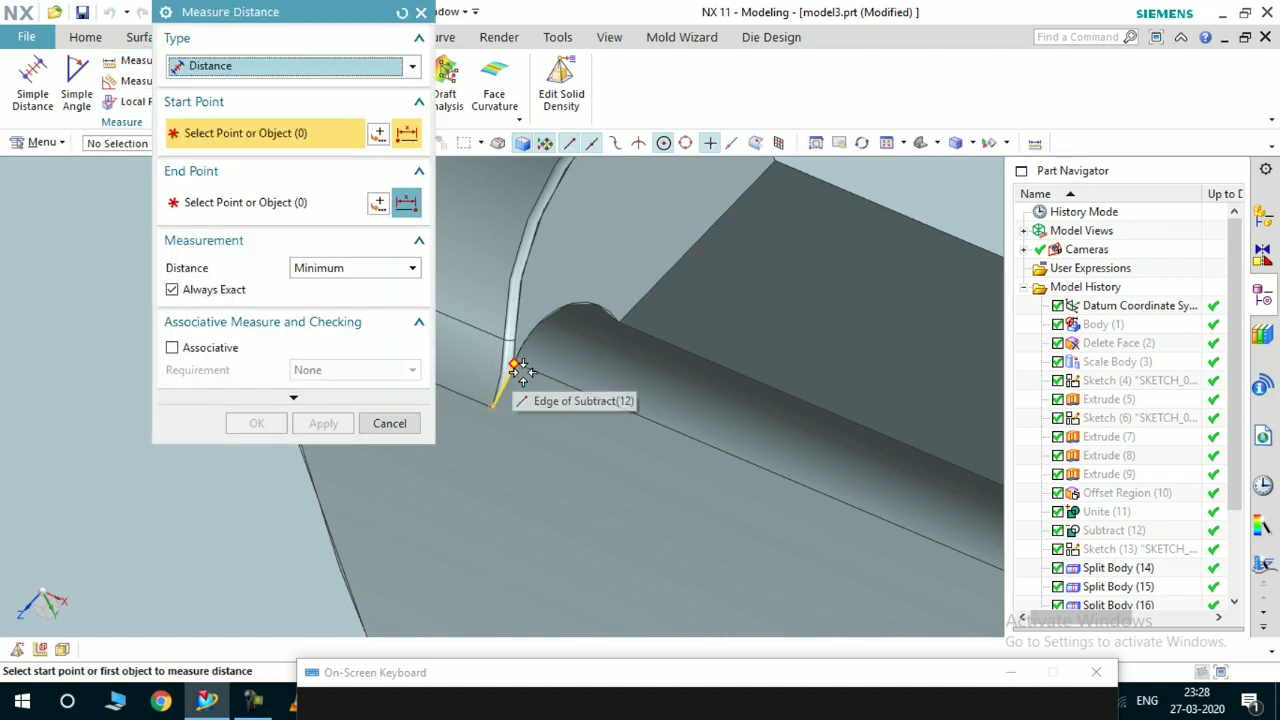
left_click(389, 423)
Measure the projected distance along Z from the groove edge's endpoint at the recess to the upper corner of the flat ledge
middle_click_drag(515, 423, 581, 439)
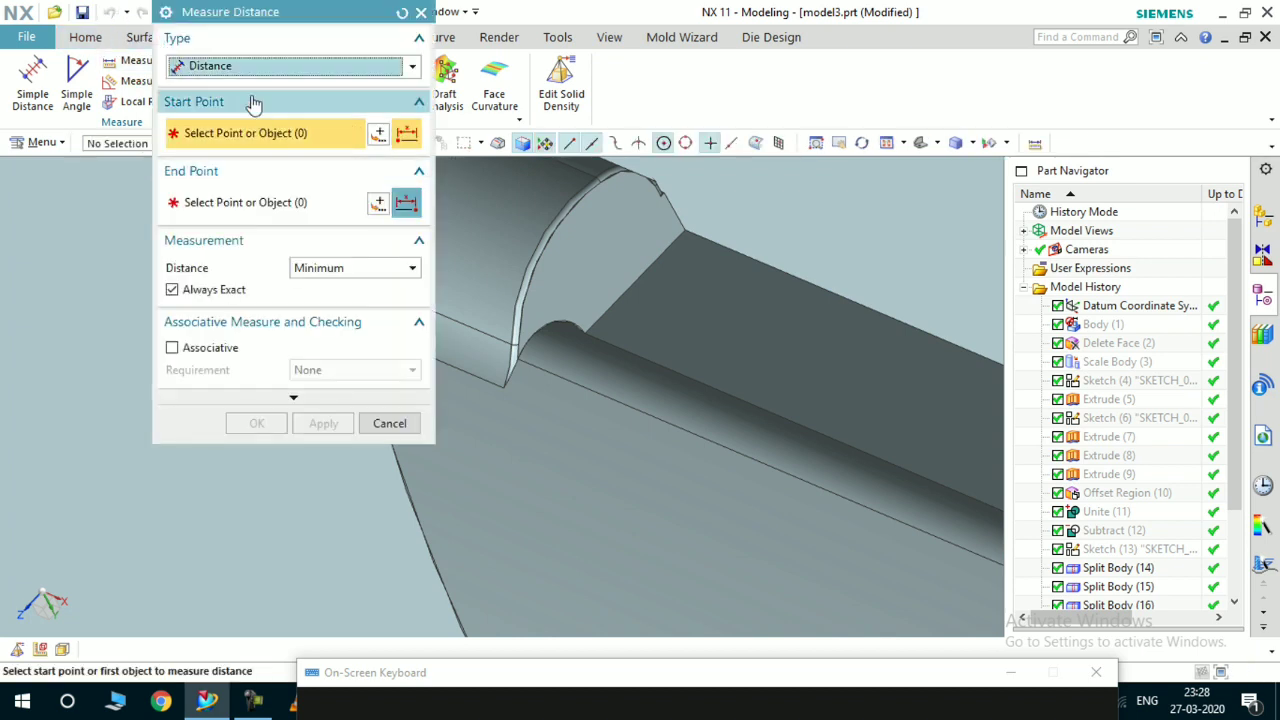
left_click(240, 65)
left_click(212, 107)
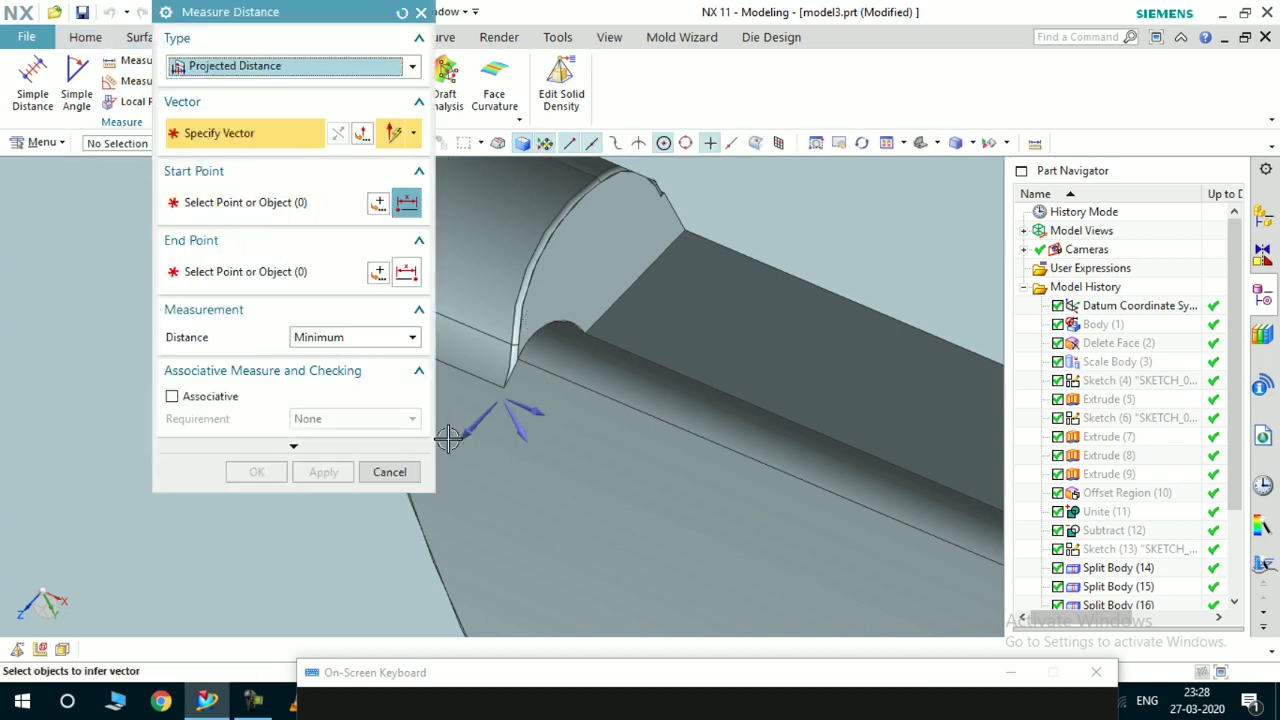
left_click(476, 427)
scroll(474, 429, "down", 3)
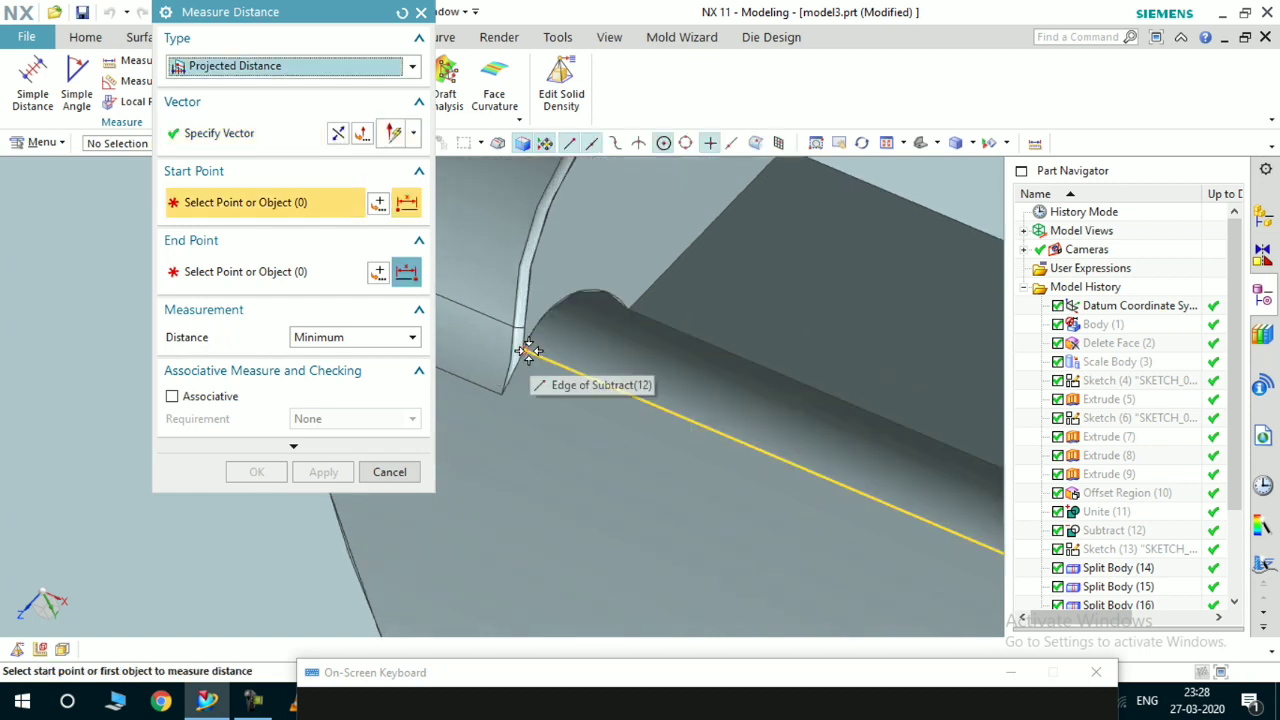
left_click(524, 355)
left_click(782, 231)
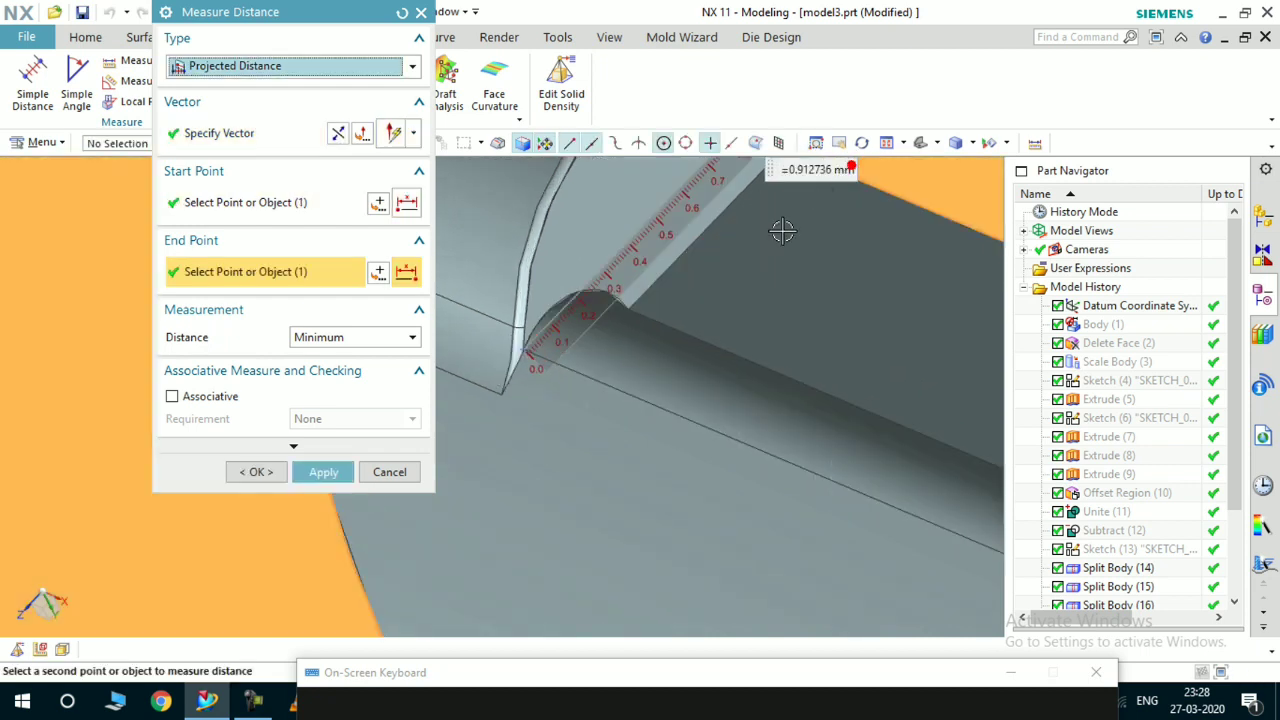
middle_click_drag(655, 300, 460, 378)
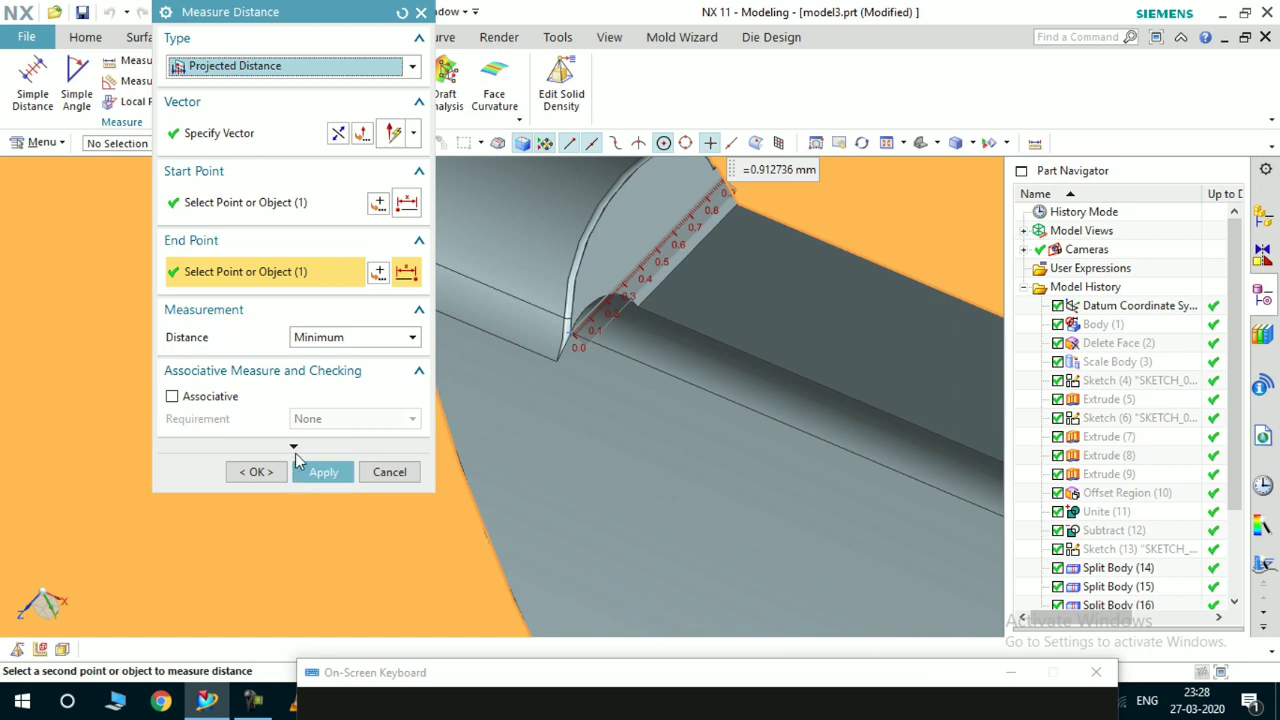
Show the measurement's information window, copy the 2-D Distance (WCS YZ) value, and close the measurement
left_click(294, 452)
left_click(222, 455)
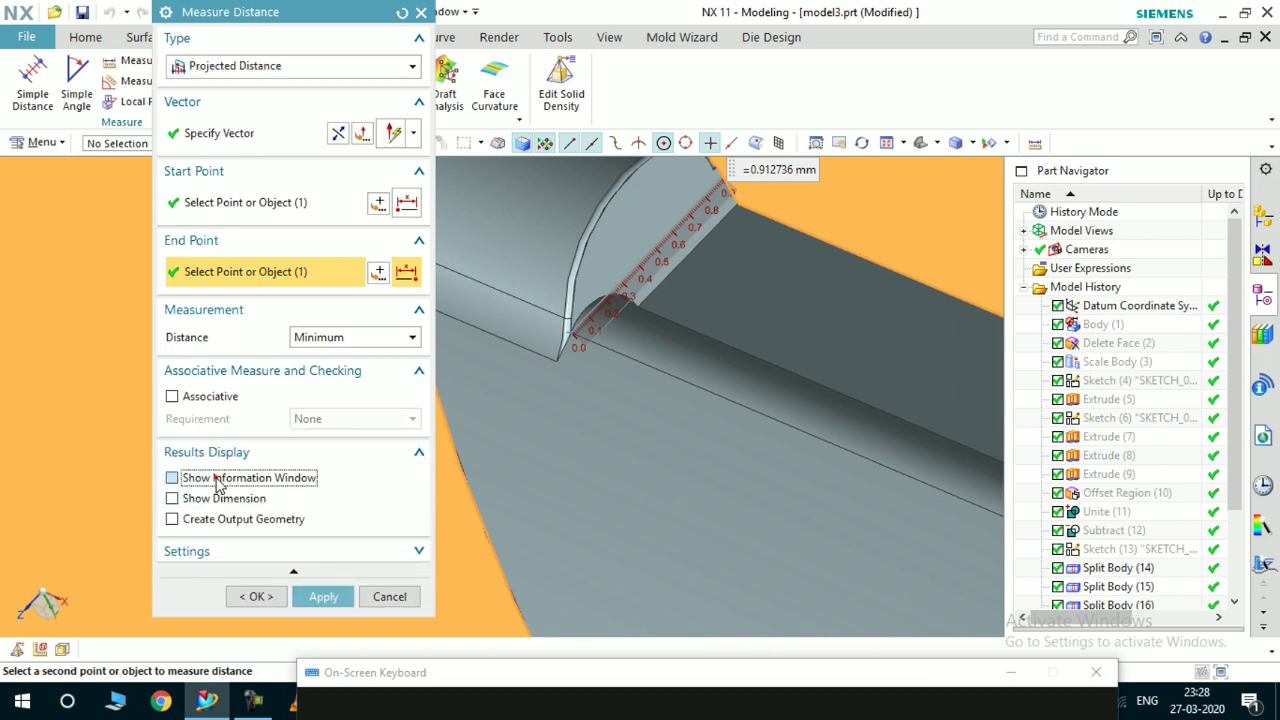
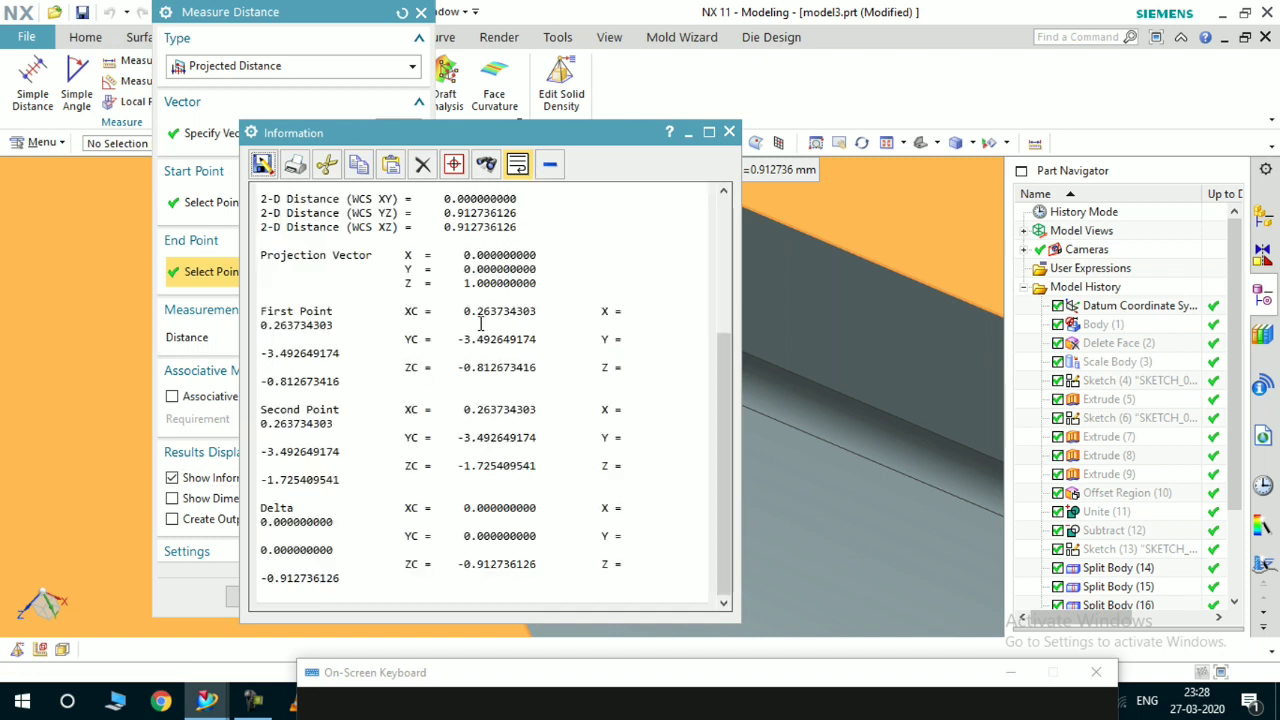
right_click(461, 223)
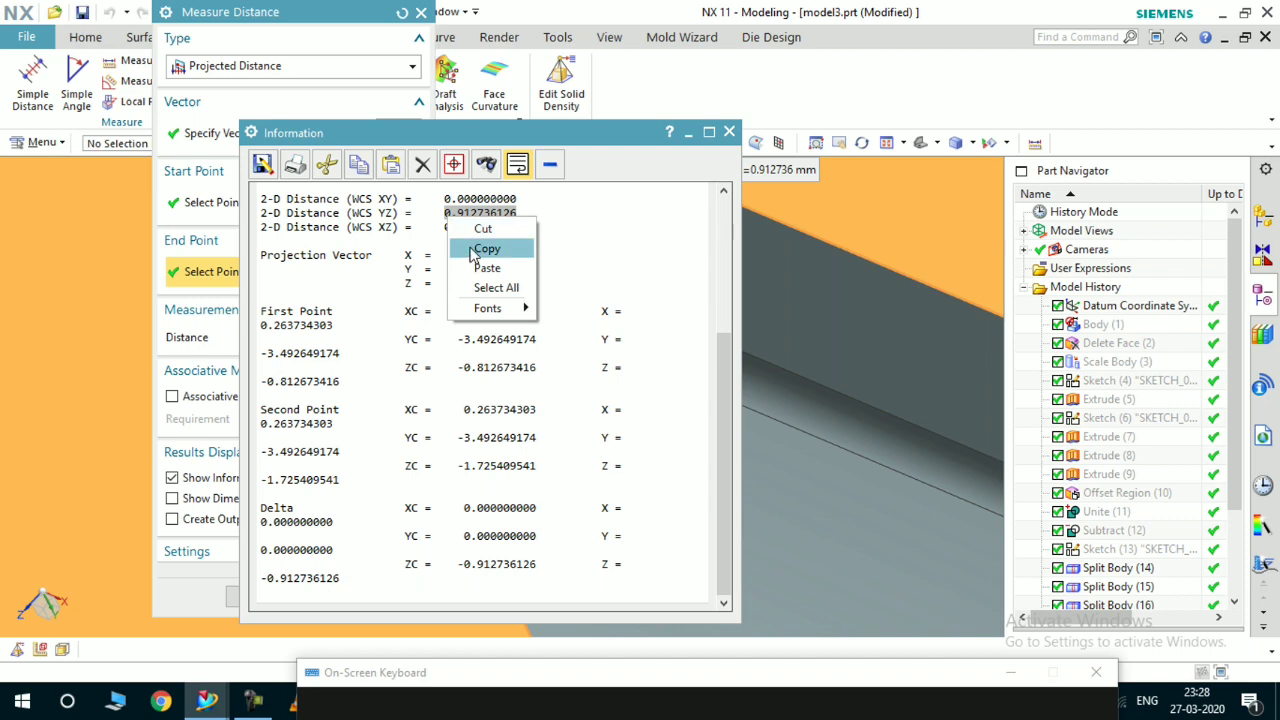
left_click(485, 249)
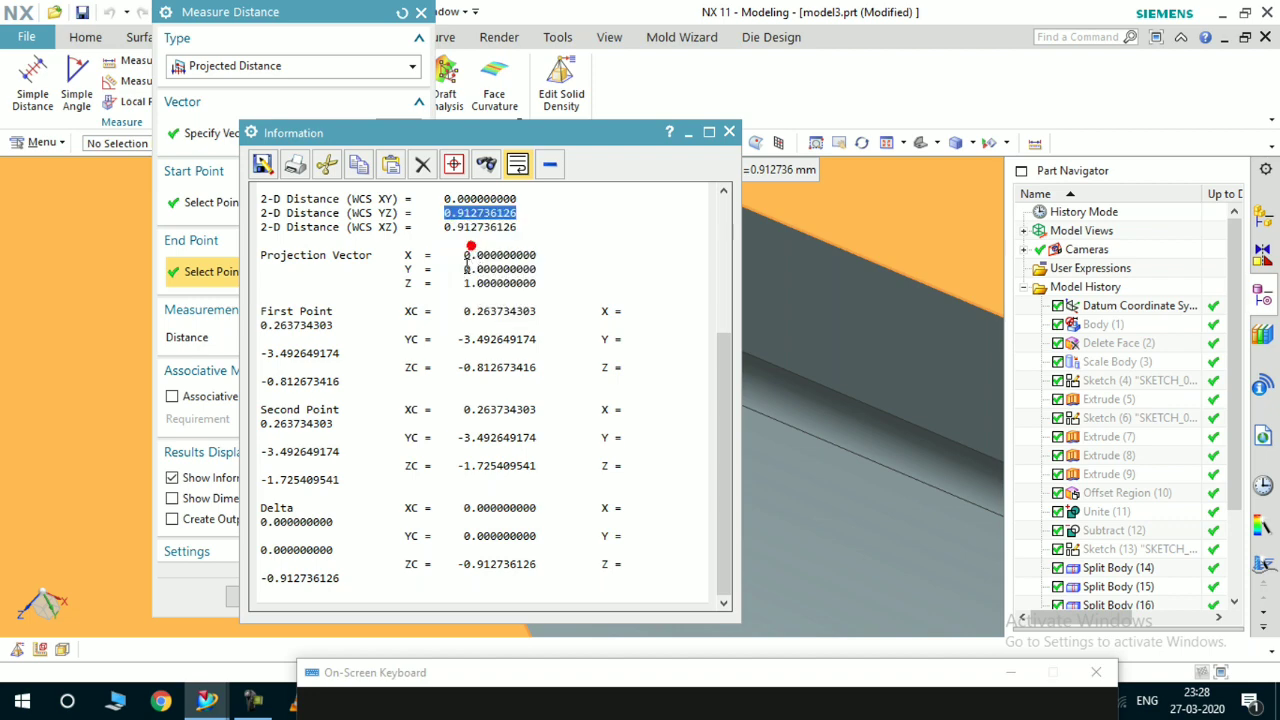
left_click(729, 133)
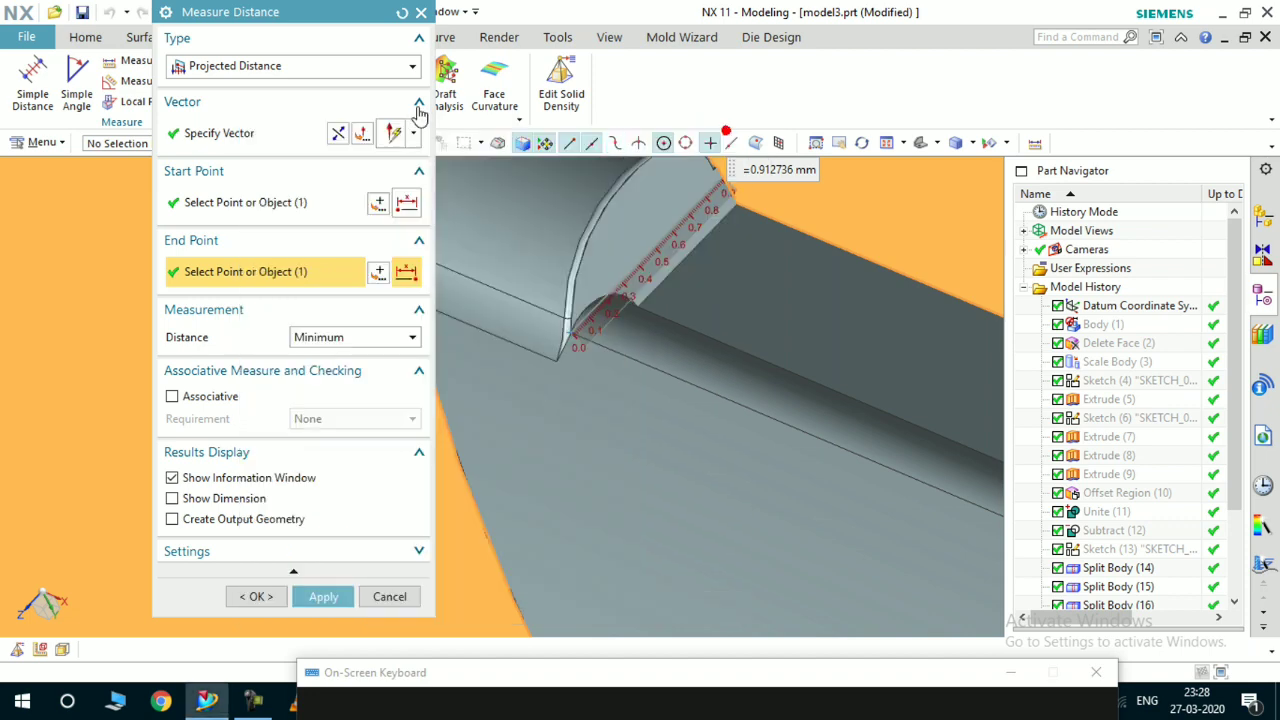
left_click(421, 13)
Create a datum plane offset 0.912736126 mm from the block's parting face, with the offset direction reversed into the block
scroll(506, 311, "down", 5)
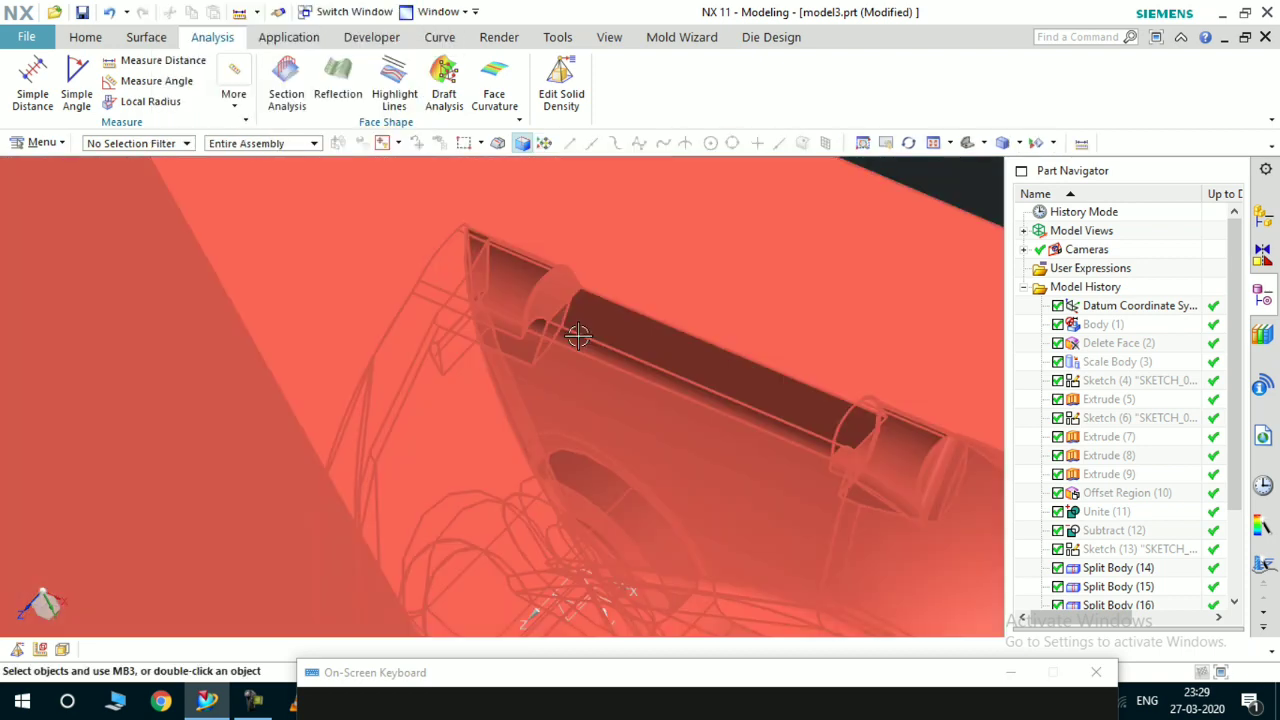
left_click(86, 37)
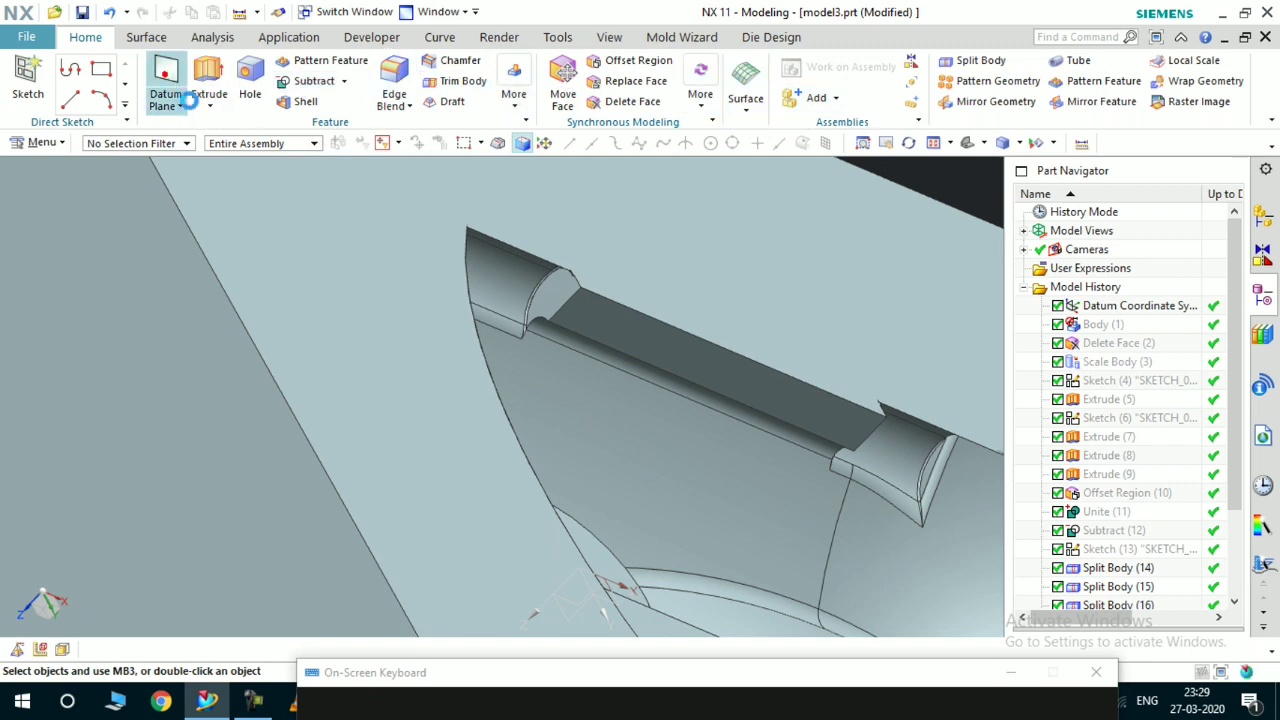
left_click(662, 243)
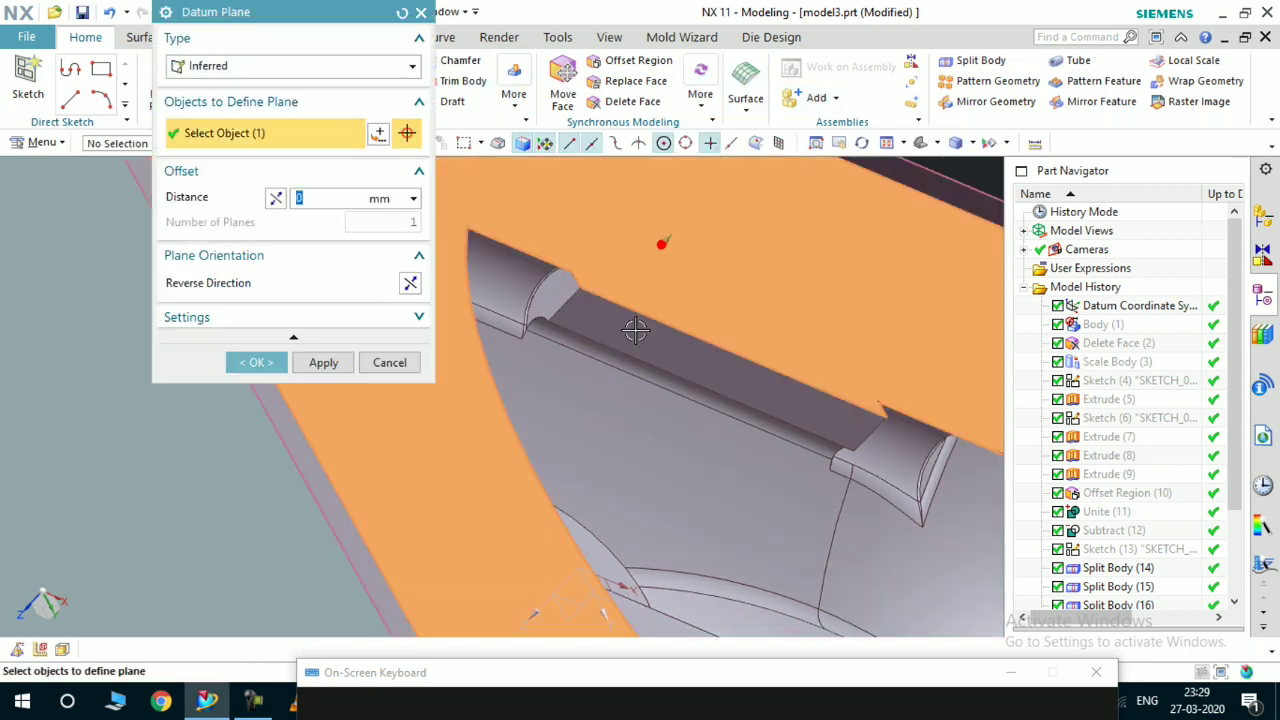
left_click(320, 199)
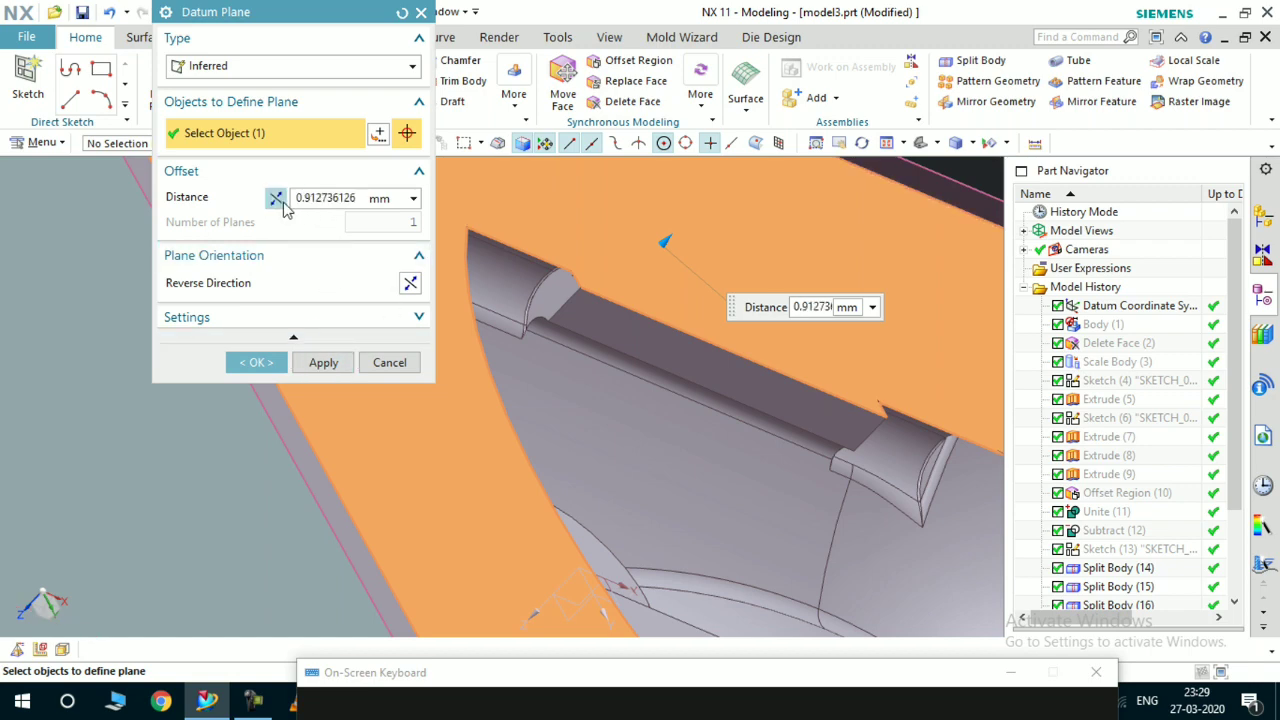
left_click(277, 199)
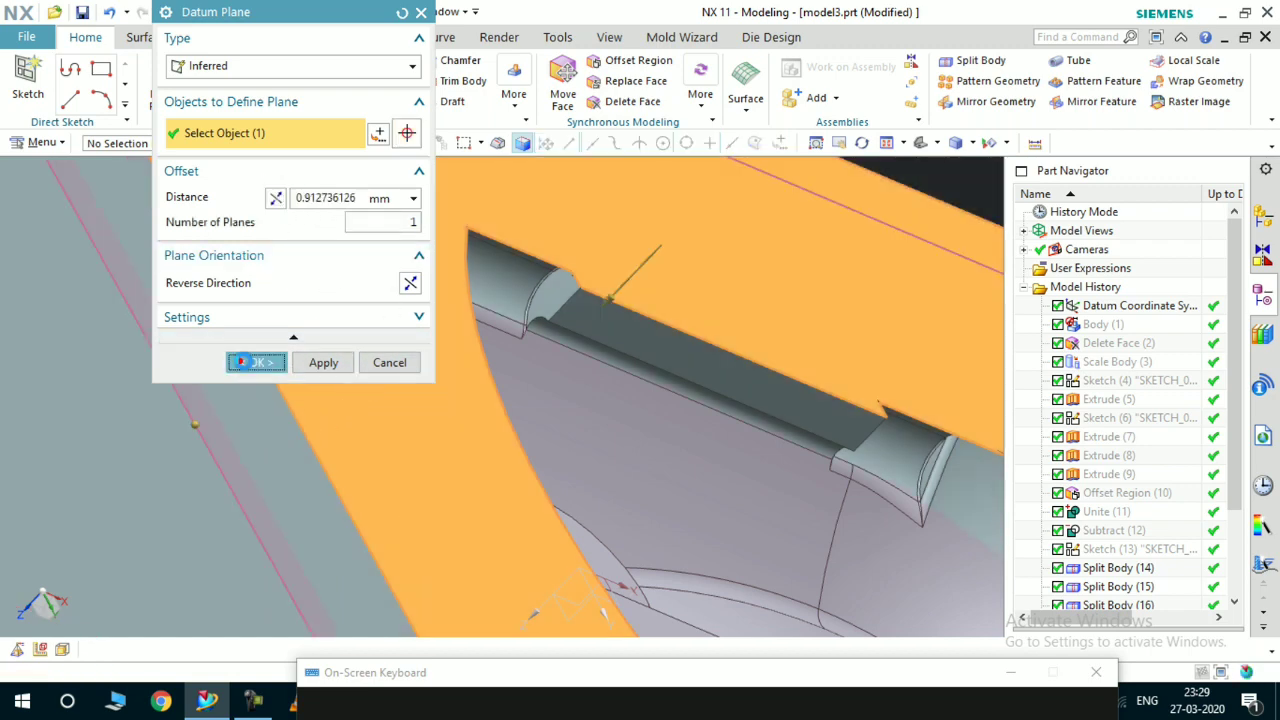
left_click(245, 362)
key("ctrl+f")
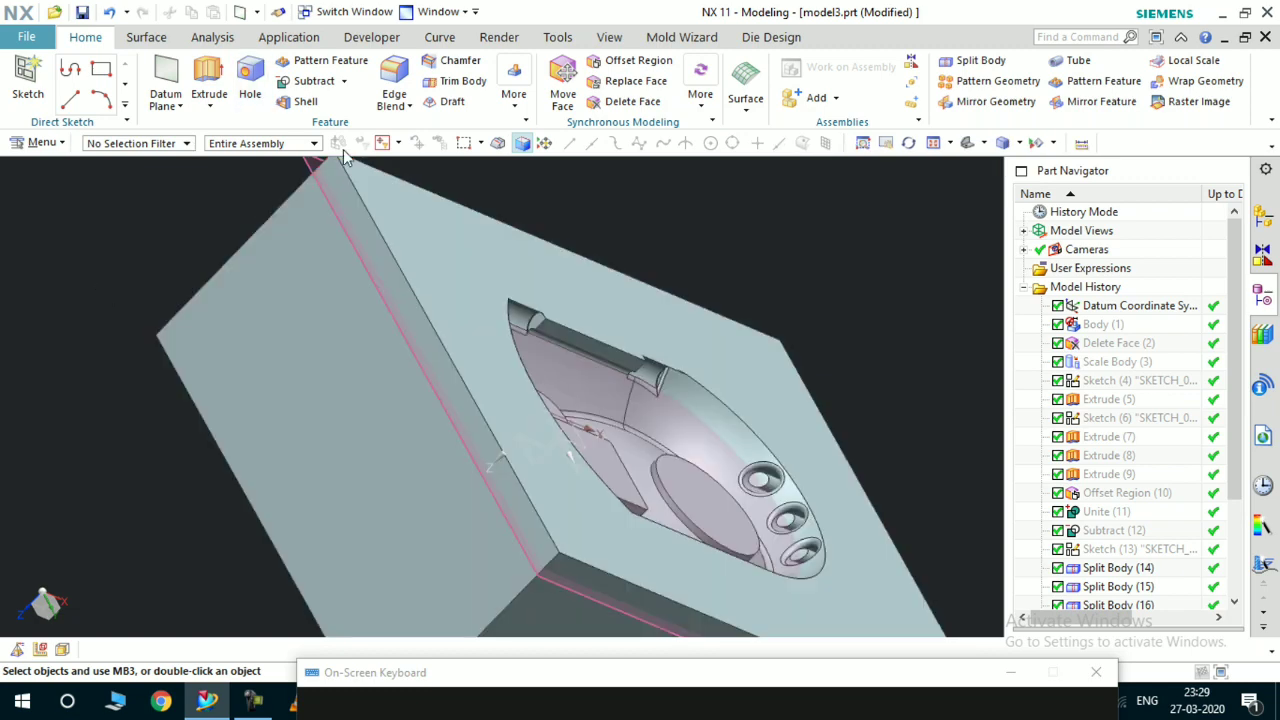
Split the cavity block with the datum plane that lies just below its parting face
left_click(313, 81)
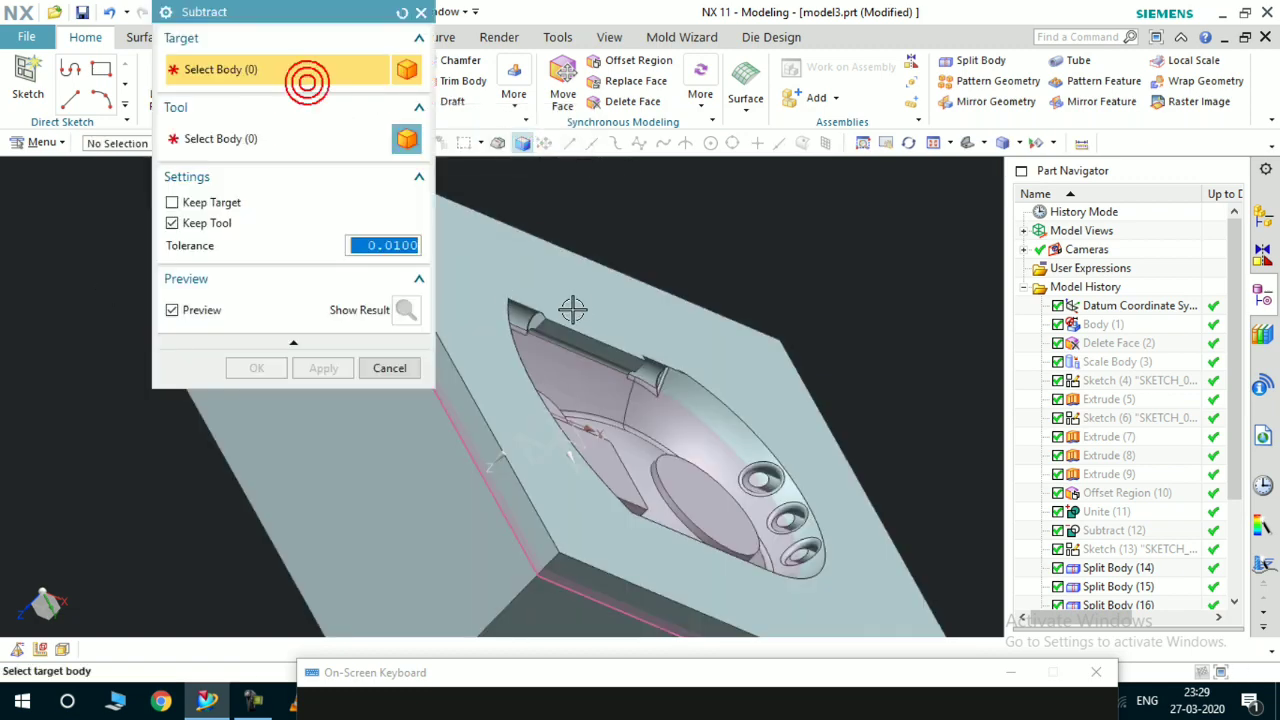
left_click(424, 12)
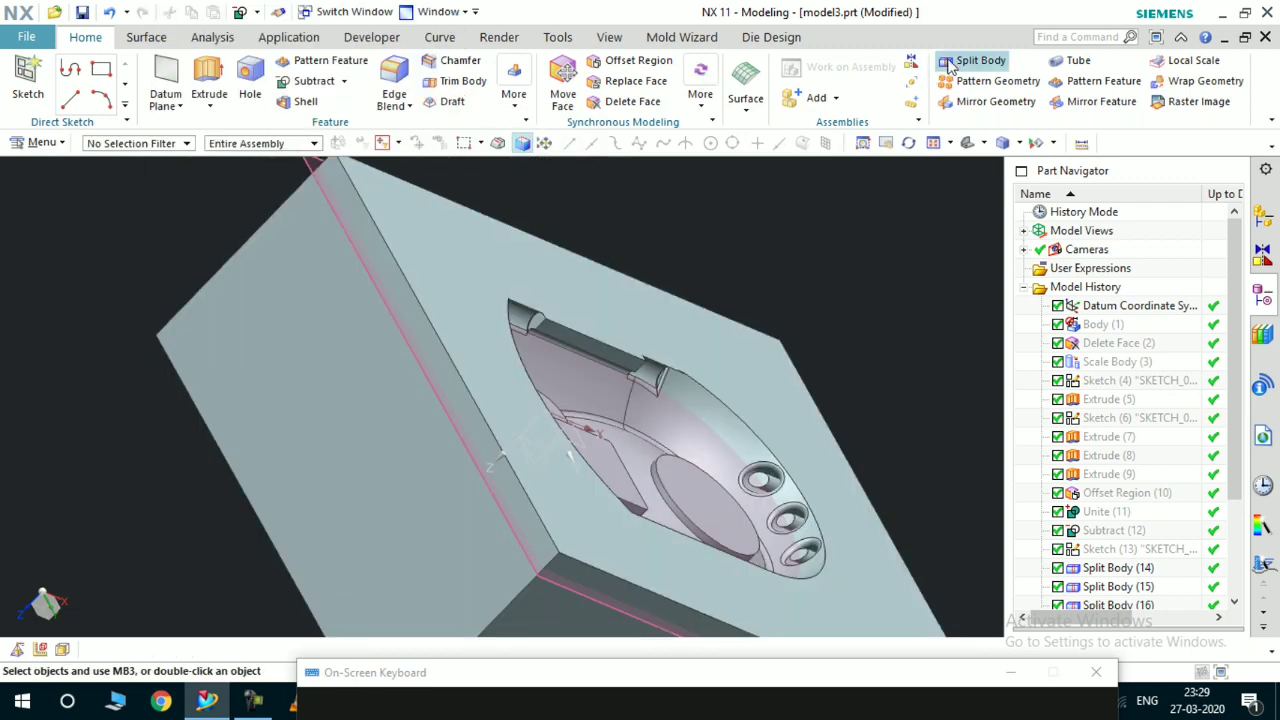
left_click(543, 286)
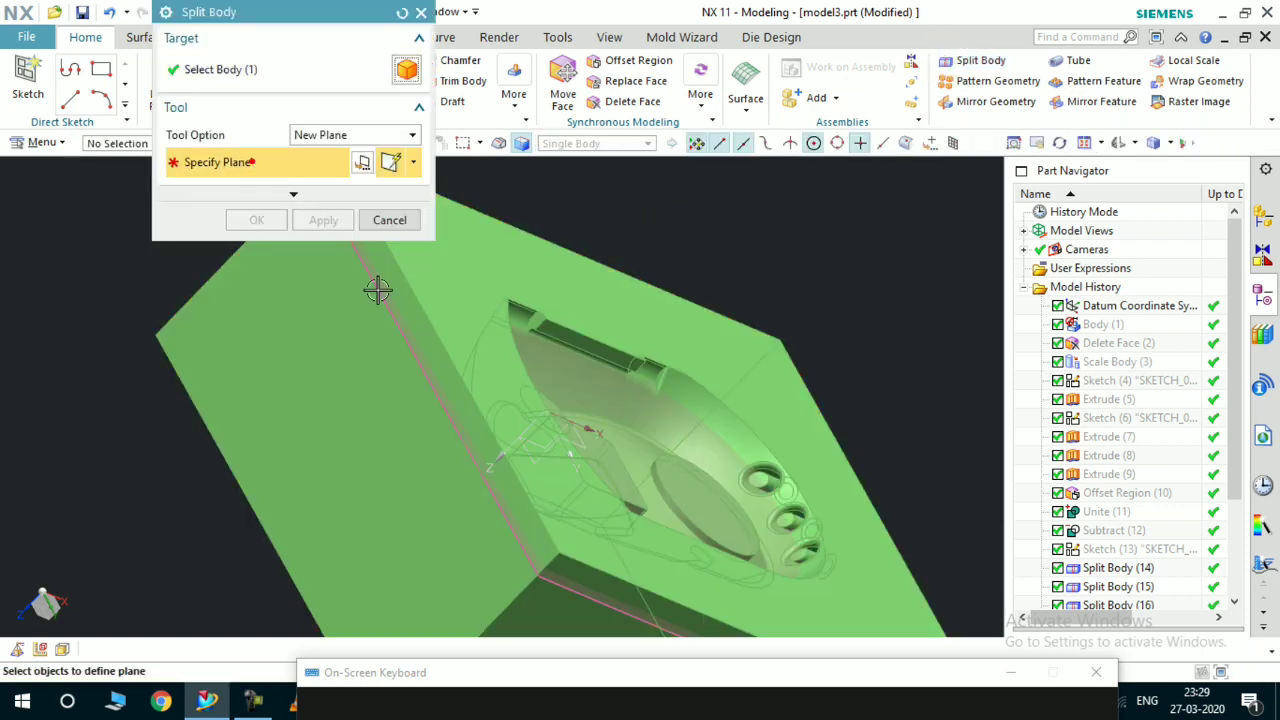
left_click(396, 318)
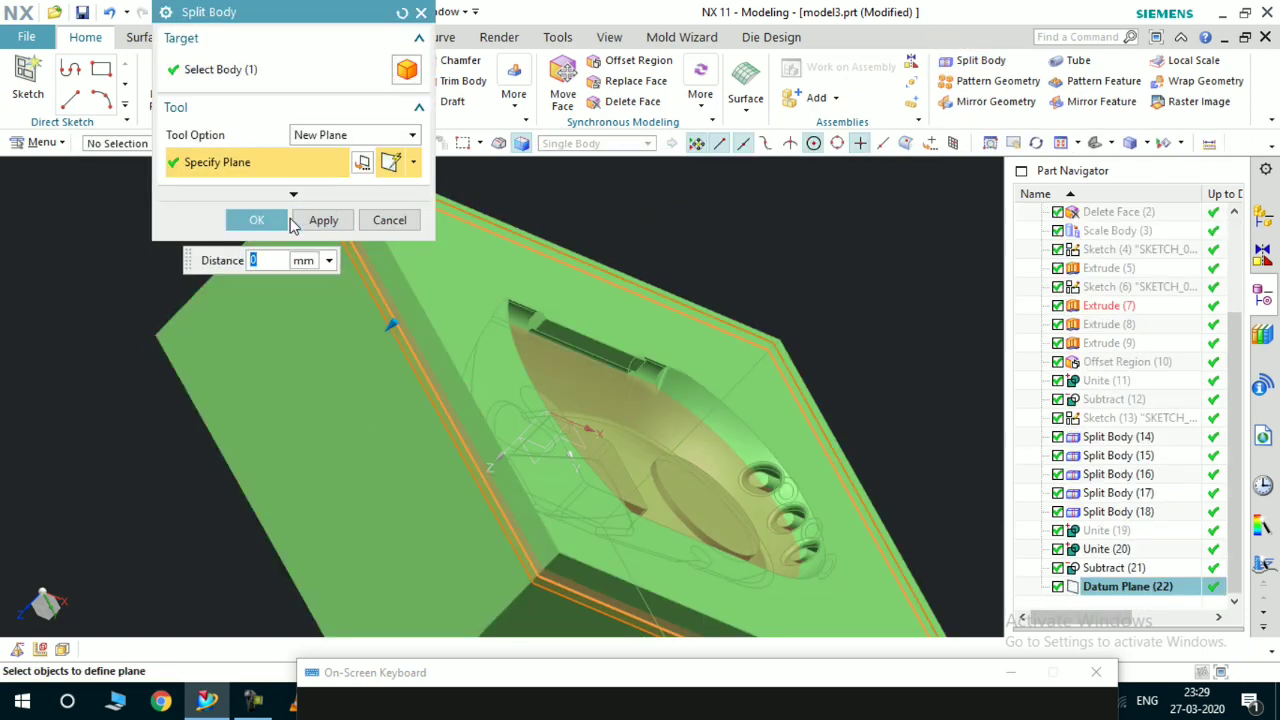
left_click(264, 220)
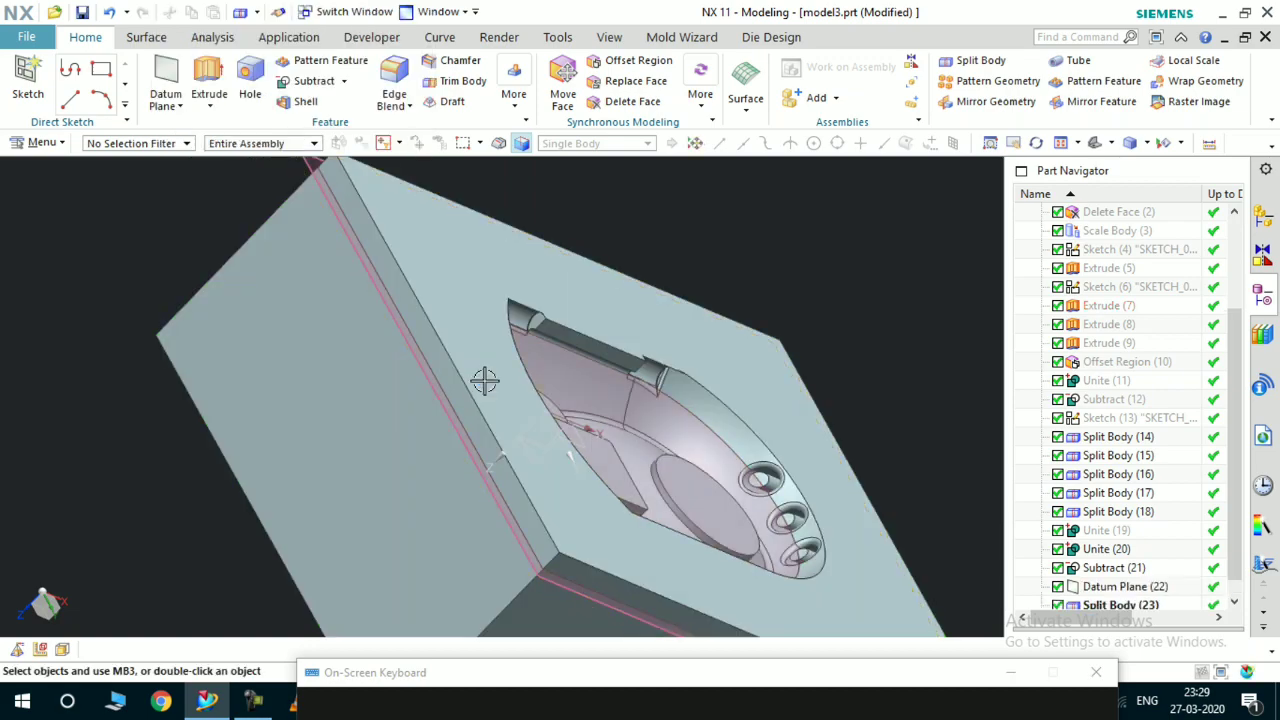
Create a sketch on the cavity block's parting face with its origin at the corner of the left hinge-tab recess
scroll(535, 367, "up", 2)
middle_click_drag(549, 376, 474, 340)
scroll(484, 317, "up", 3)
scroll(472, 341, "down", 4)
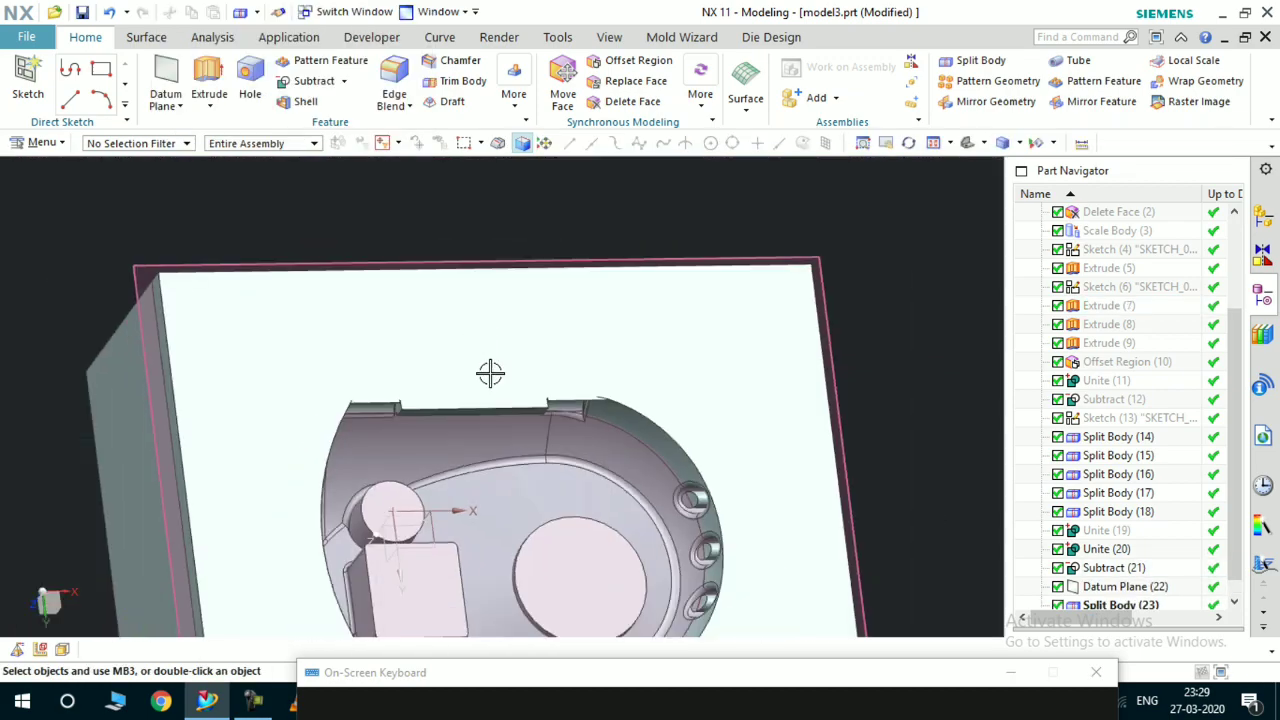
scroll(431, 440, "up", 4)
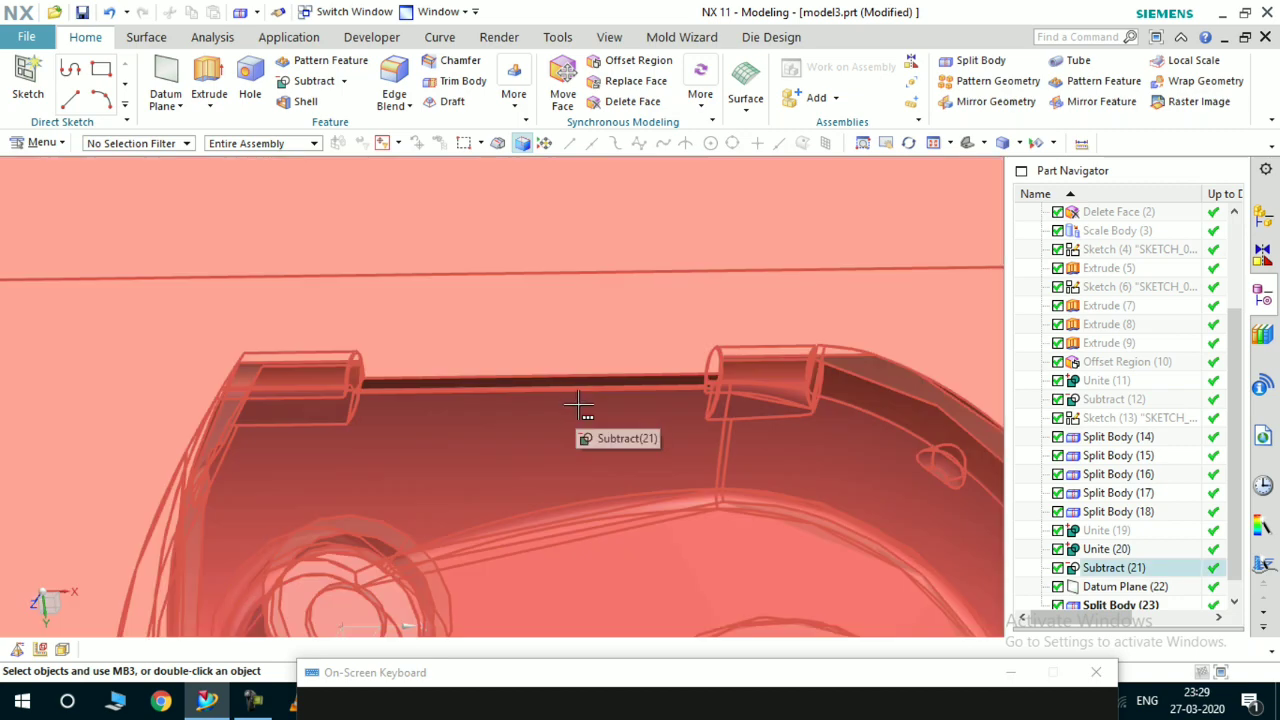
key("F8")
scroll(526, 371, "down", 2)
scroll(418, 367, "down", 3)
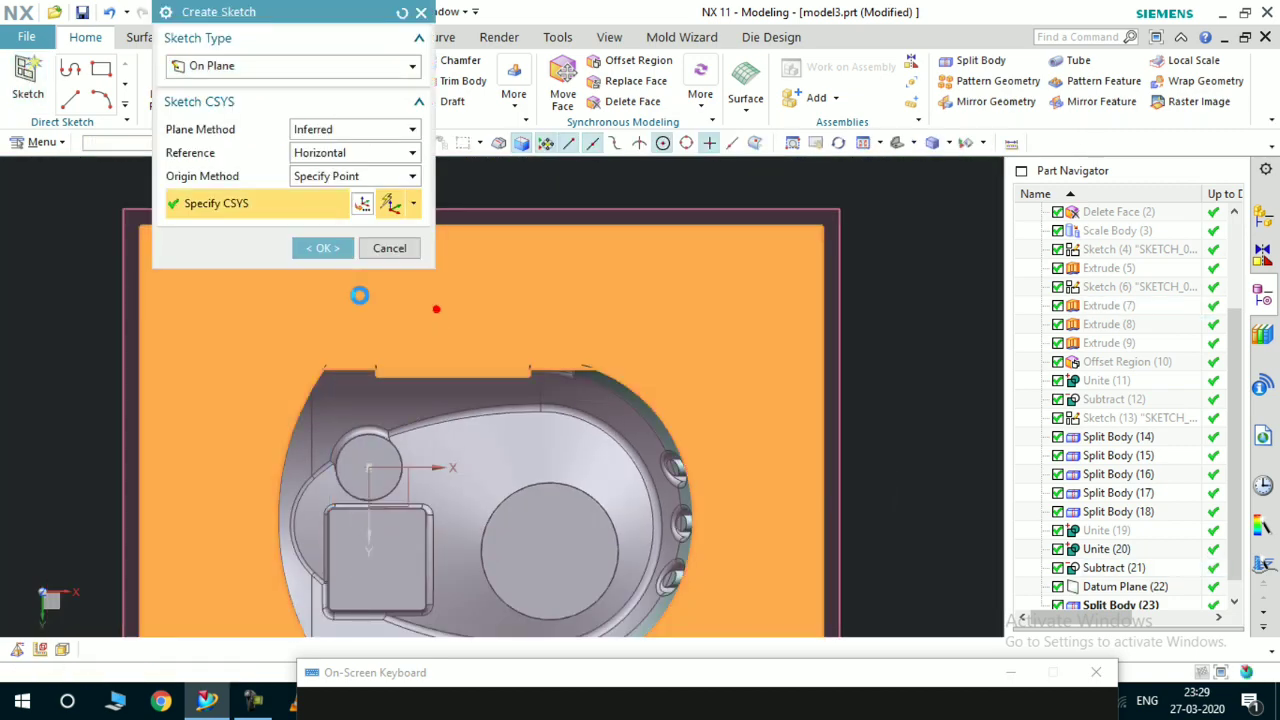
left_click(326, 248)
Sketch a rectangle 3 mm high spanning the ledge between the two hinge-tab recesses, extending away from the cavity
scroll(548, 364, "up", 8)
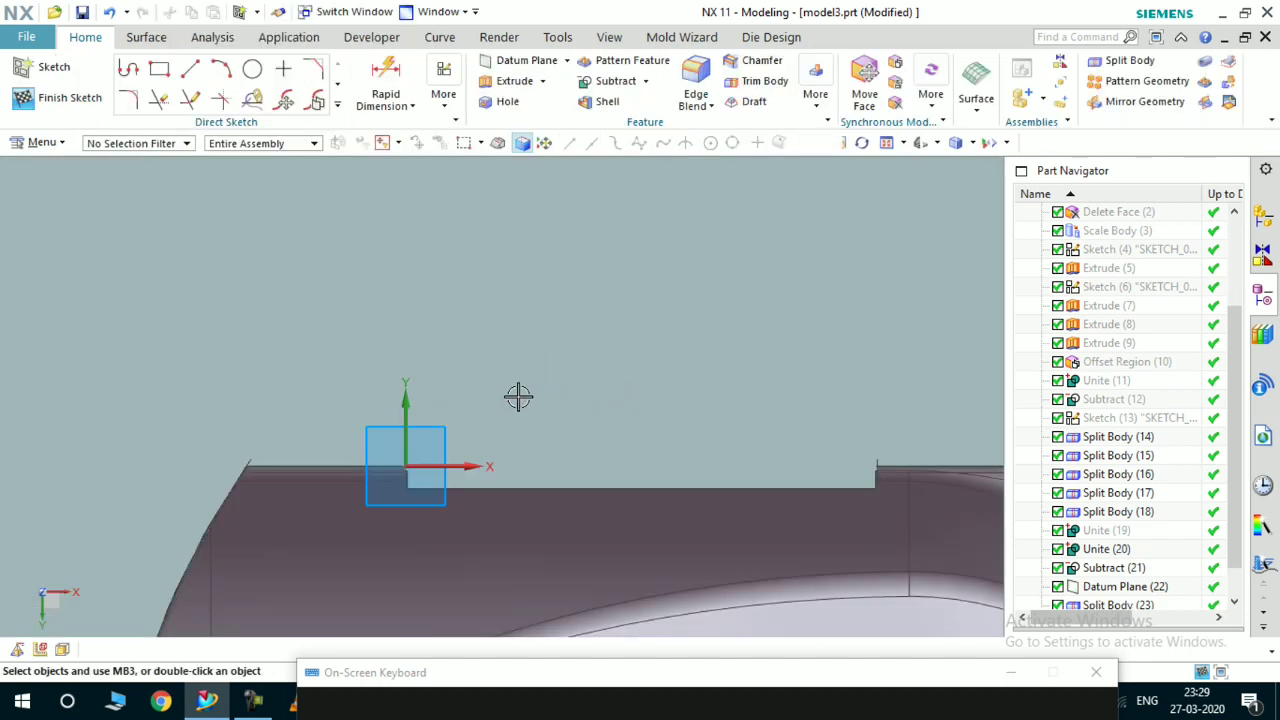
scroll(368, 374, "down", 1)
left_click(159, 67)
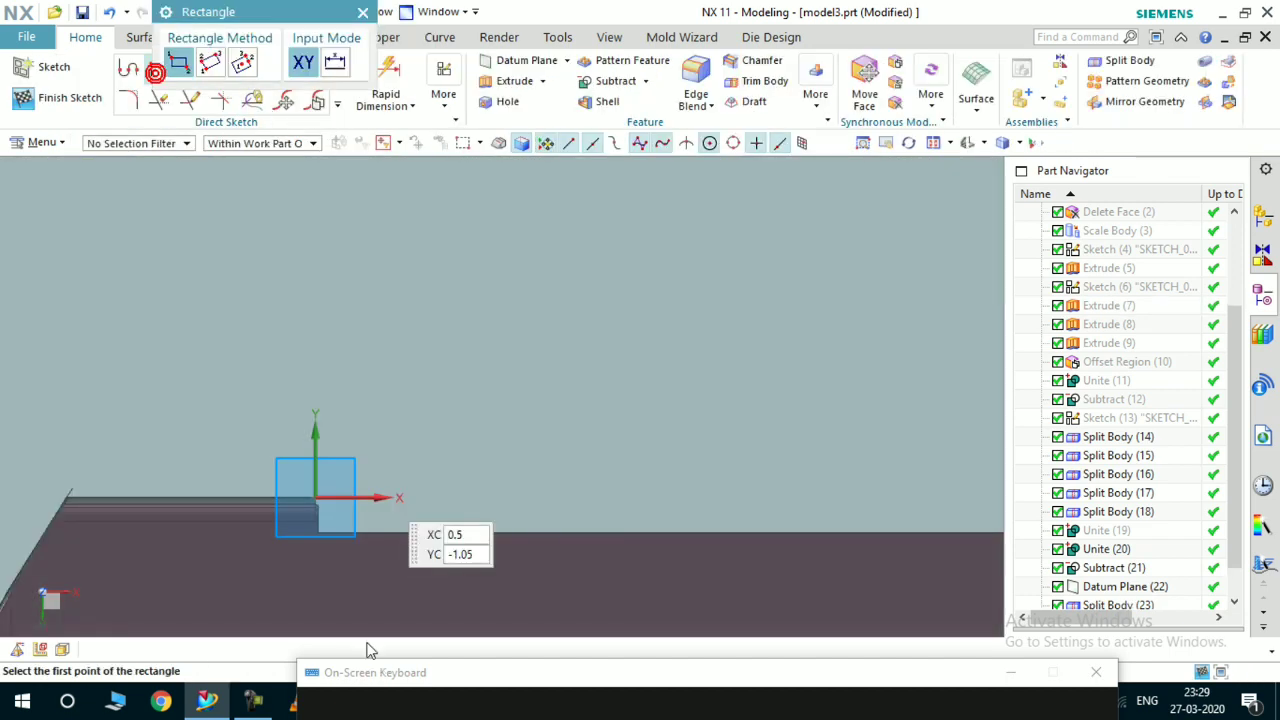
left_click(318, 532)
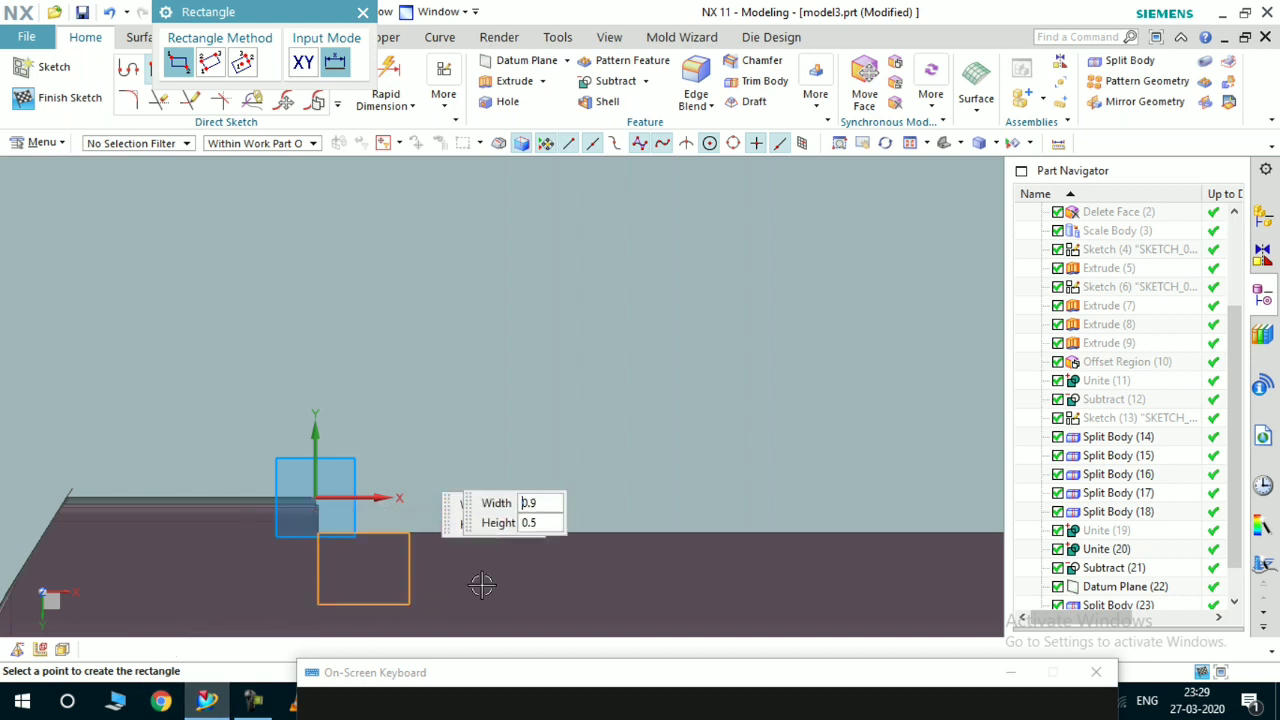
scroll(372, 515, "down", 3)
scroll(720, 412, "up", 3)
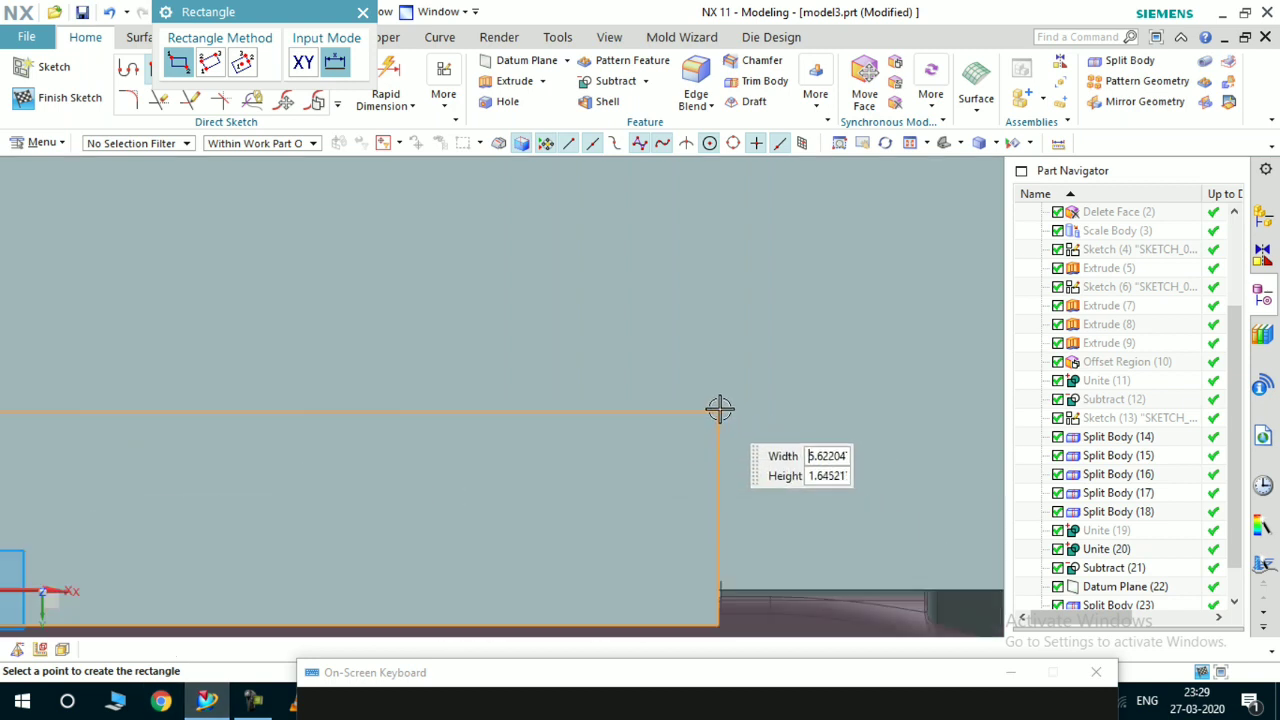
left_click(697, 358)
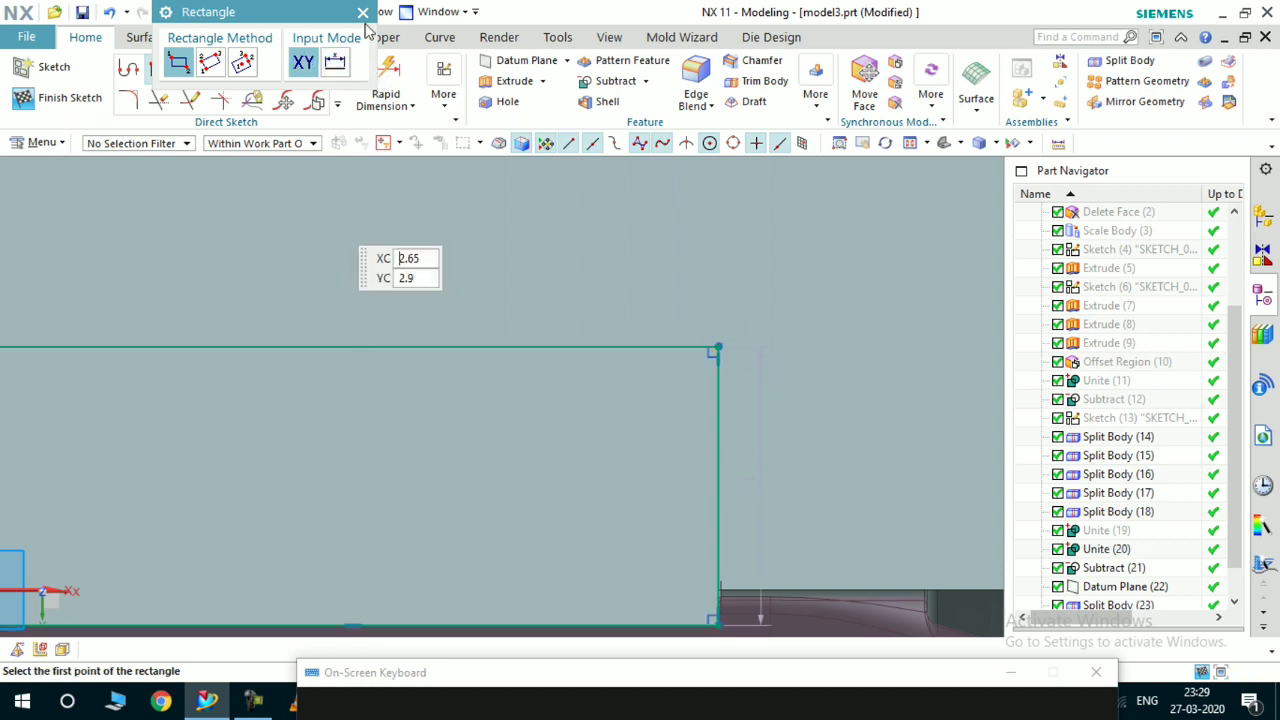
left_click(362, 12)
scroll(700, 363, "down", 3)
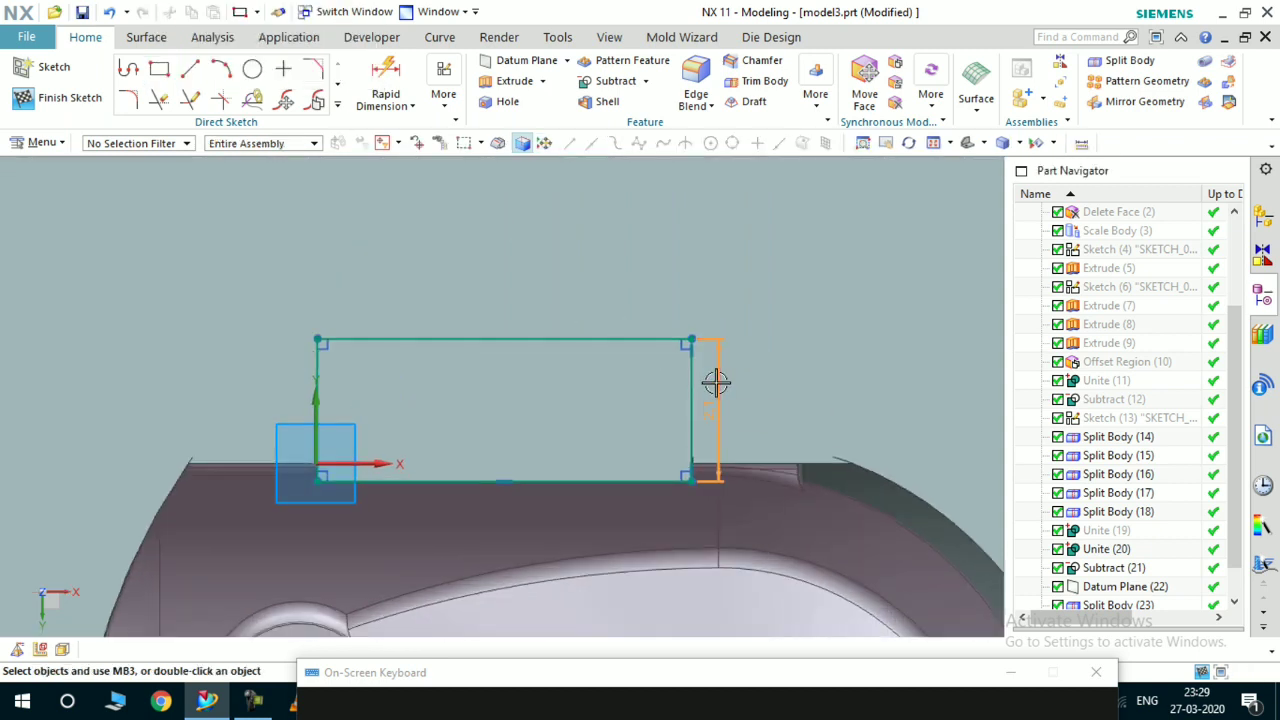
double_click(715, 382)
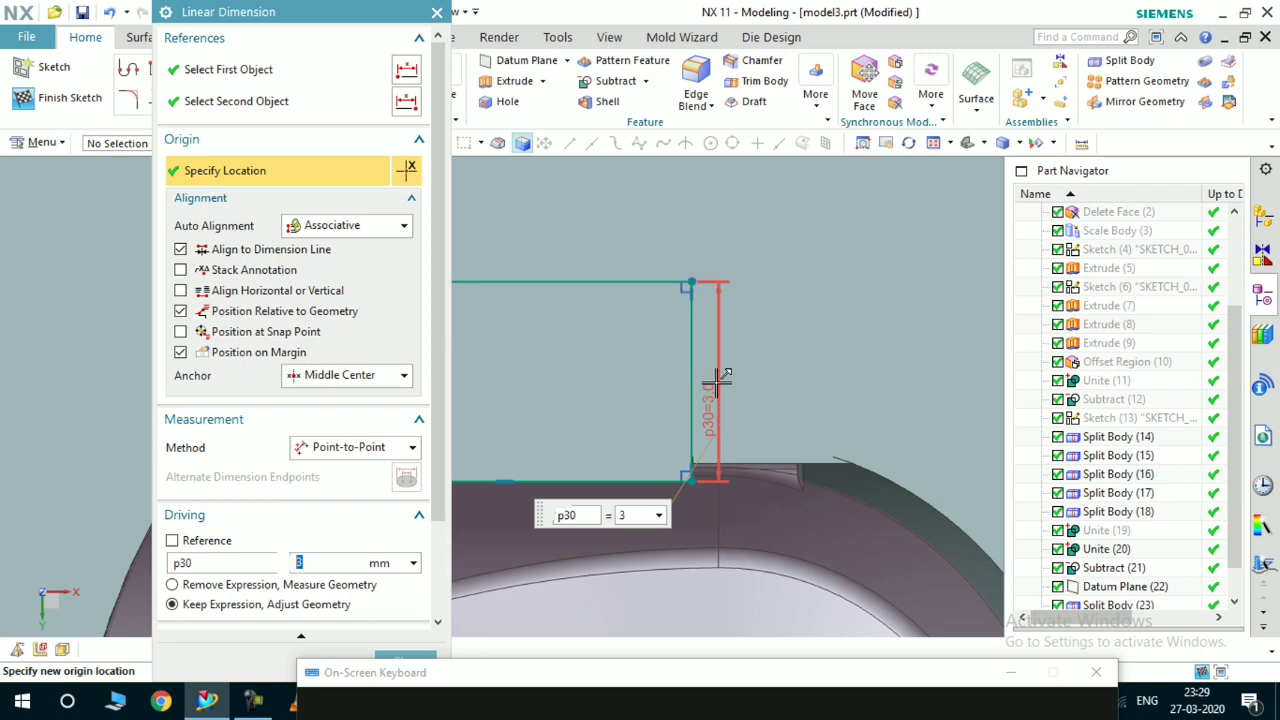
scroll(736, 393, "down", 3)
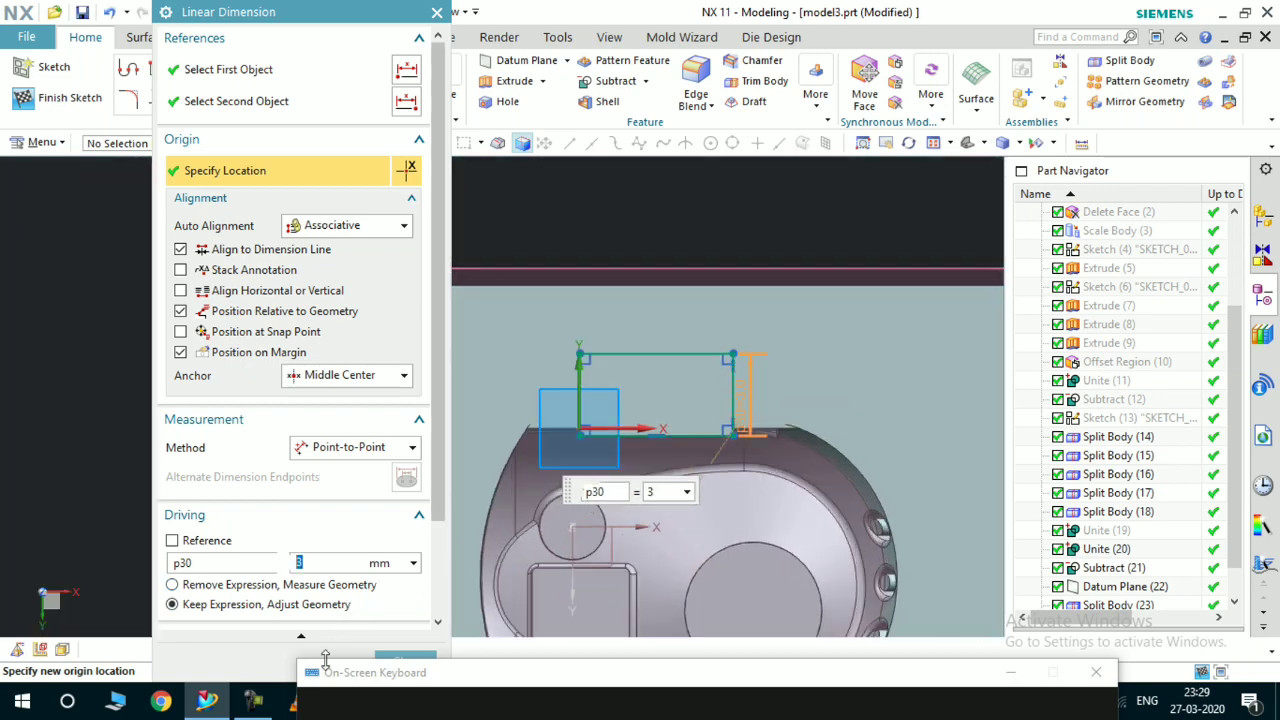
left_click(392, 656)
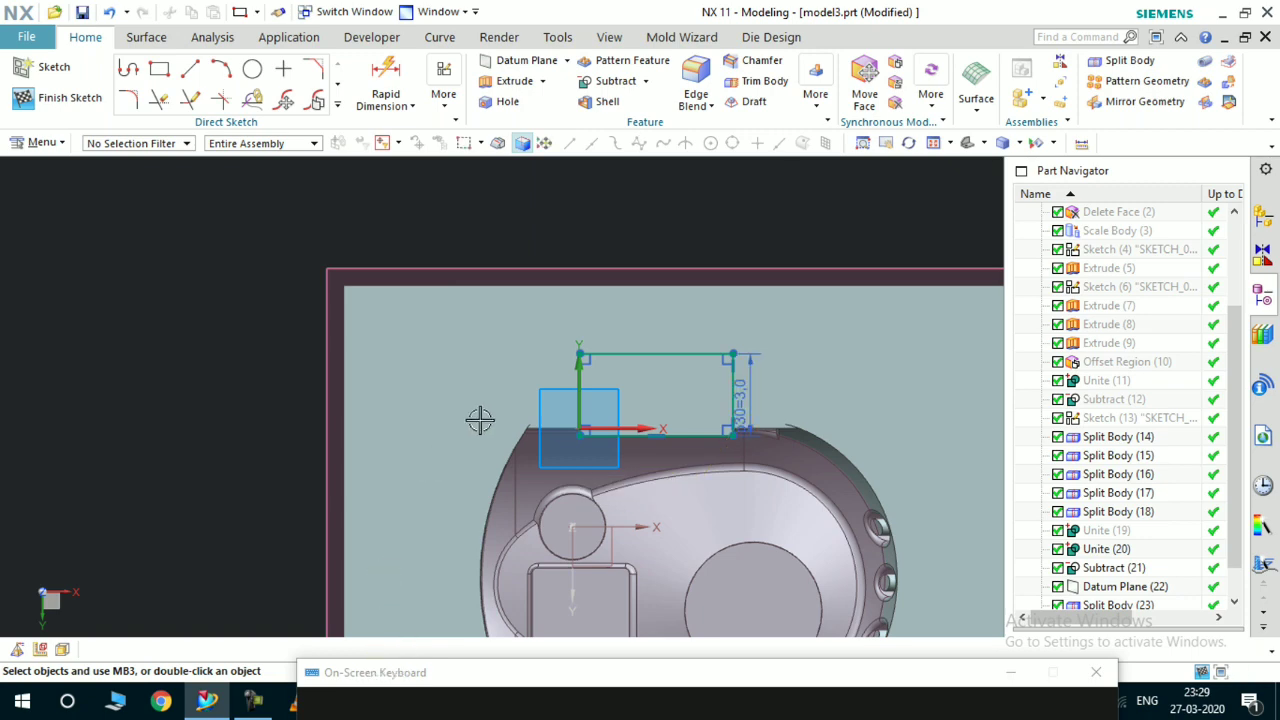
Split the thin parting-face layer of the block using the Extrude tool option with the sketched rectangle as the section
scroll(480, 420, "down", 2)
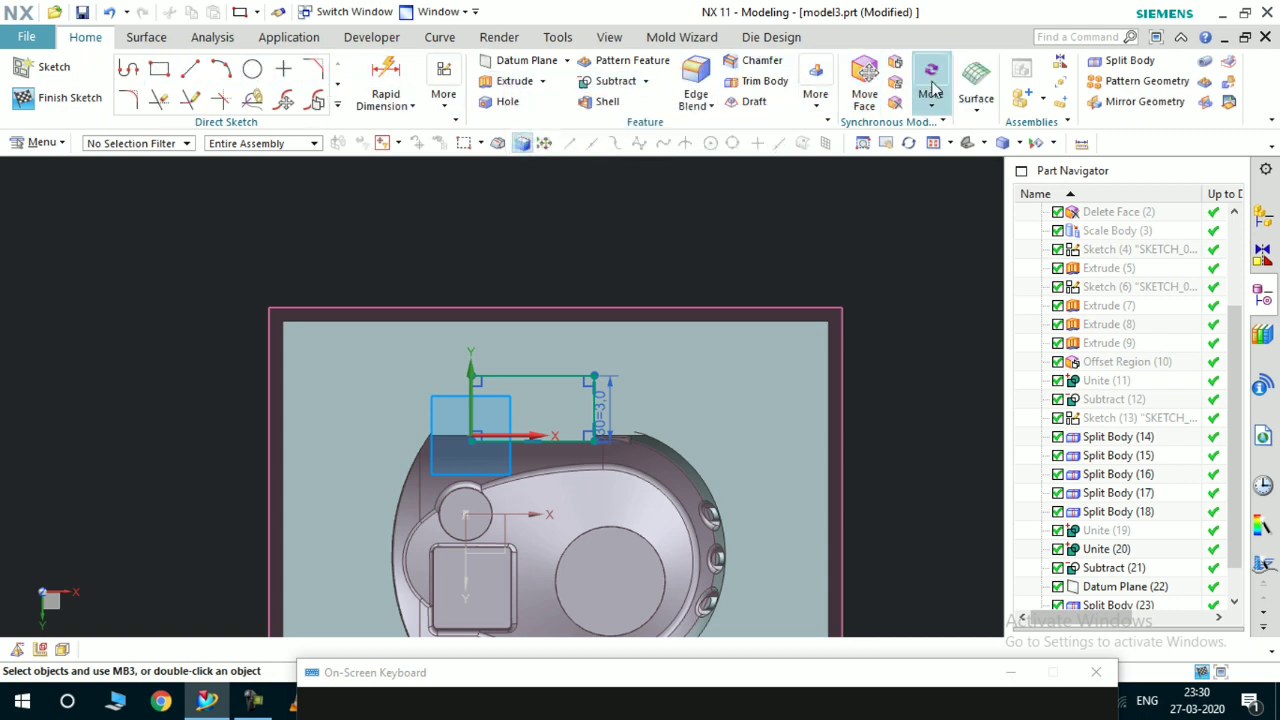
left_click(1110, 60)
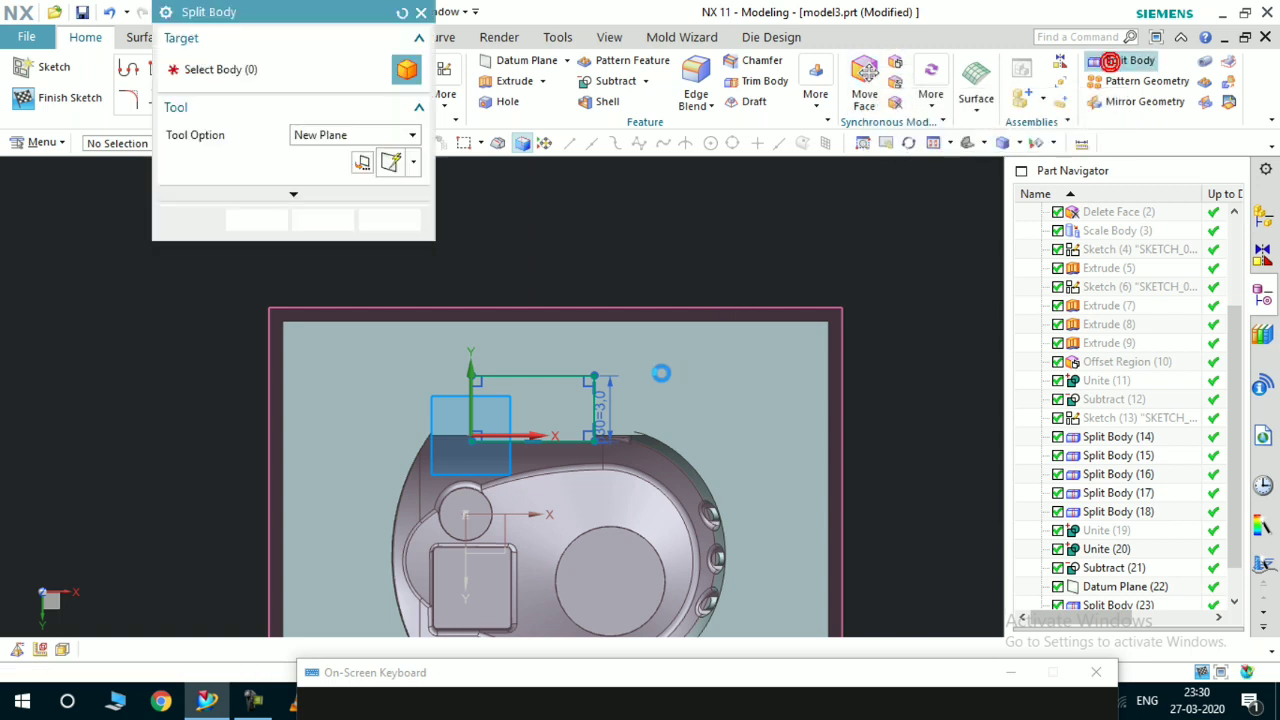
middle_click_drag(663, 377, 716, 379)
left_click(716, 376)
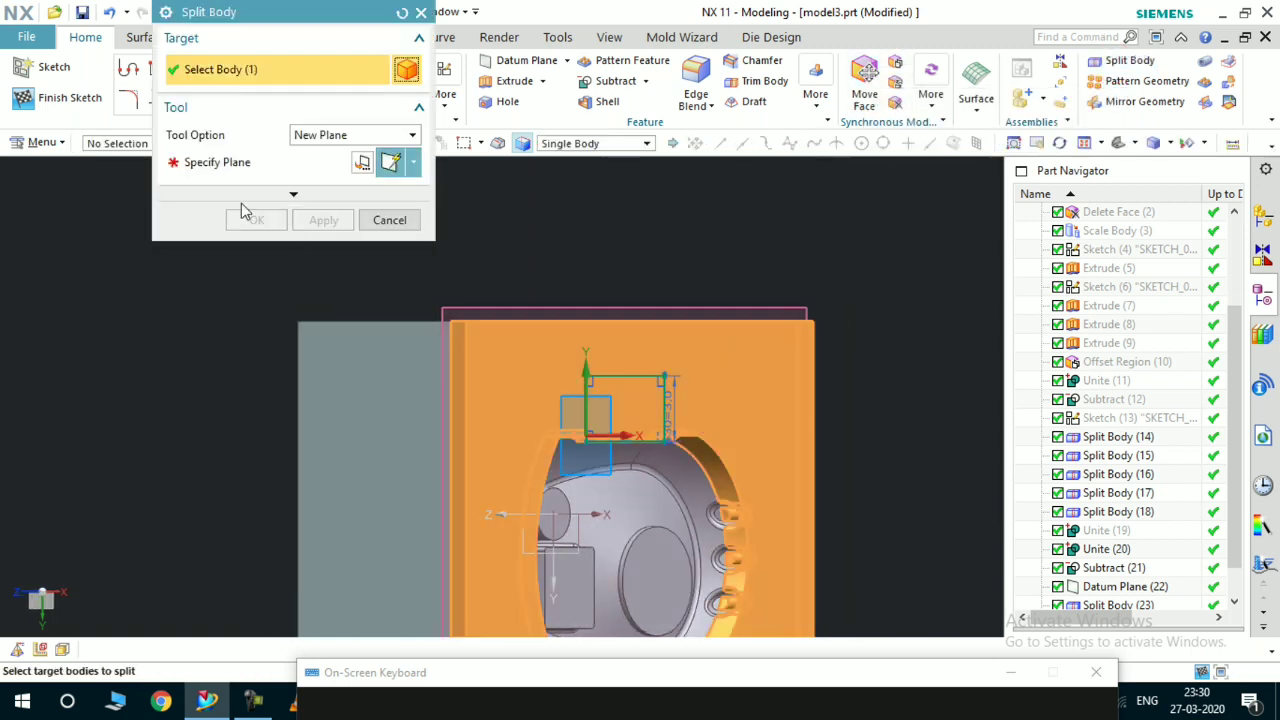
left_click(313, 140)
left_click(322, 187)
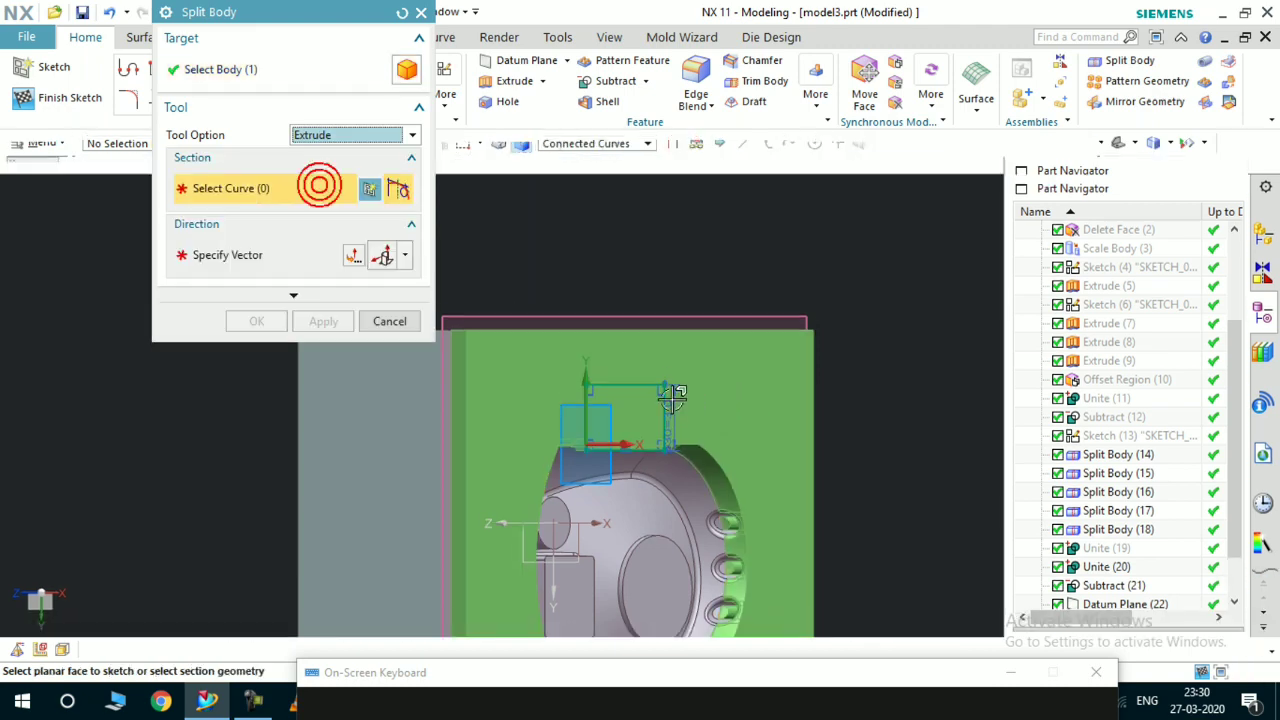
left_click(641, 411)
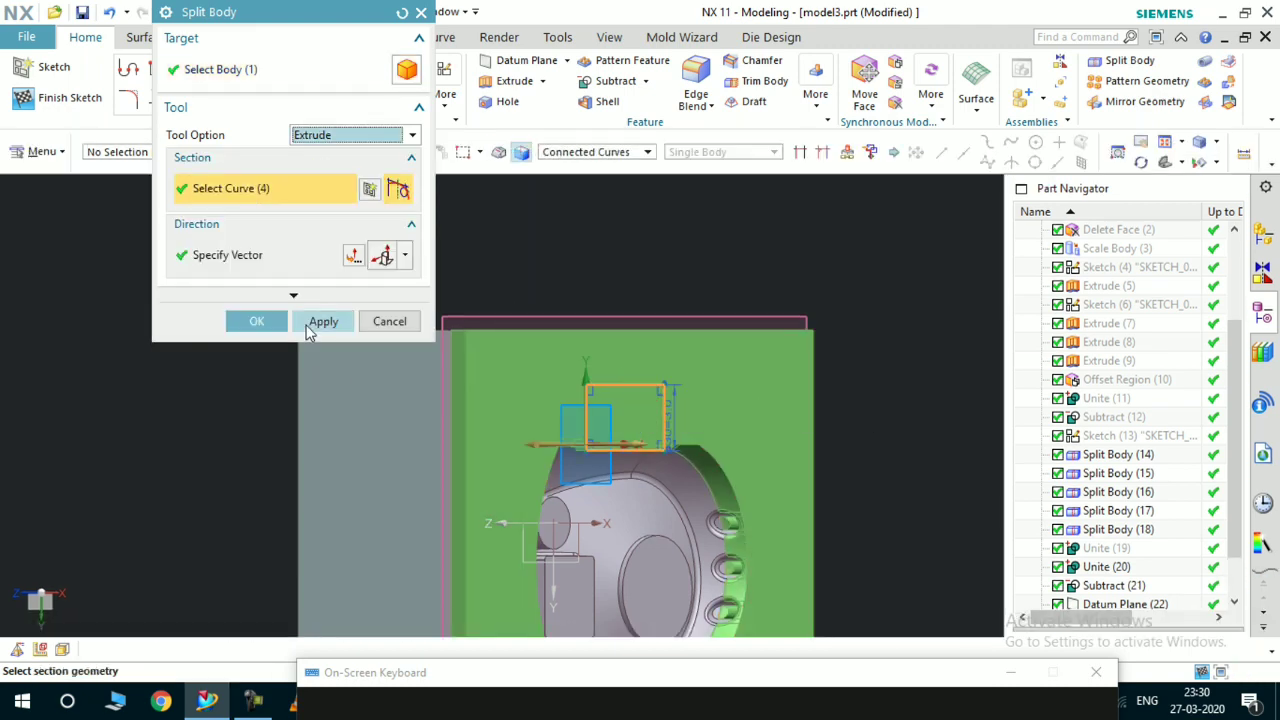
left_click(268, 321)
scroll(703, 380, "up", 3)
scroll(655, 383, "down", 2)
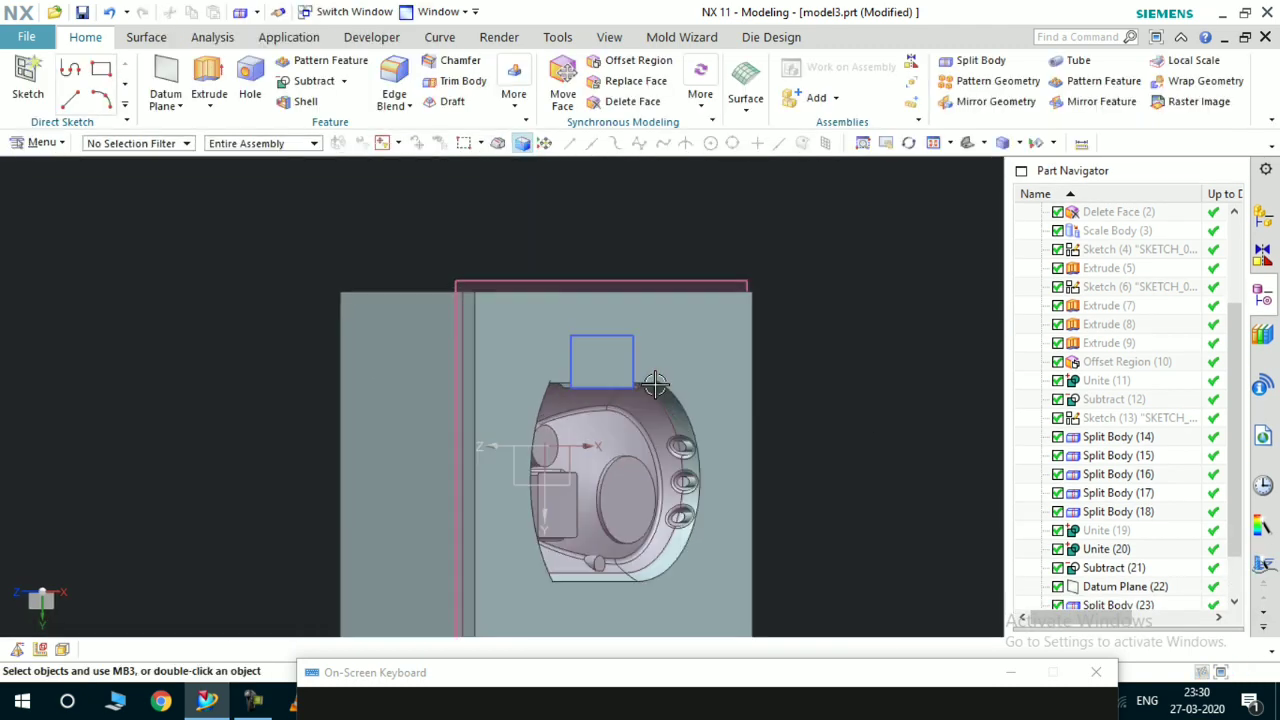
Hide the rectangular piece split from the parting-face layer to expose the pocket between the hinge-tab recesses
left_click(698, 381)
key("ctrl+shift+i")
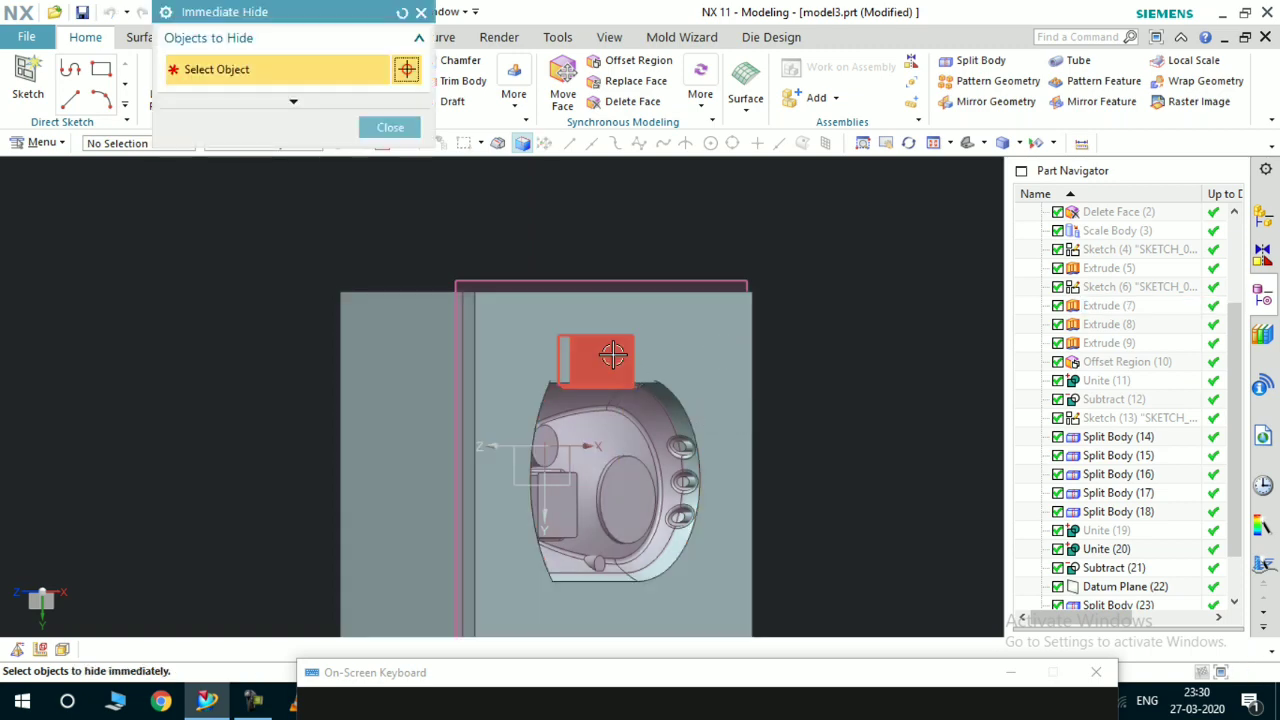
scroll(611, 354, "down", 2)
left_click(611, 354)
middle_click_drag(557, 386, 455, 266)
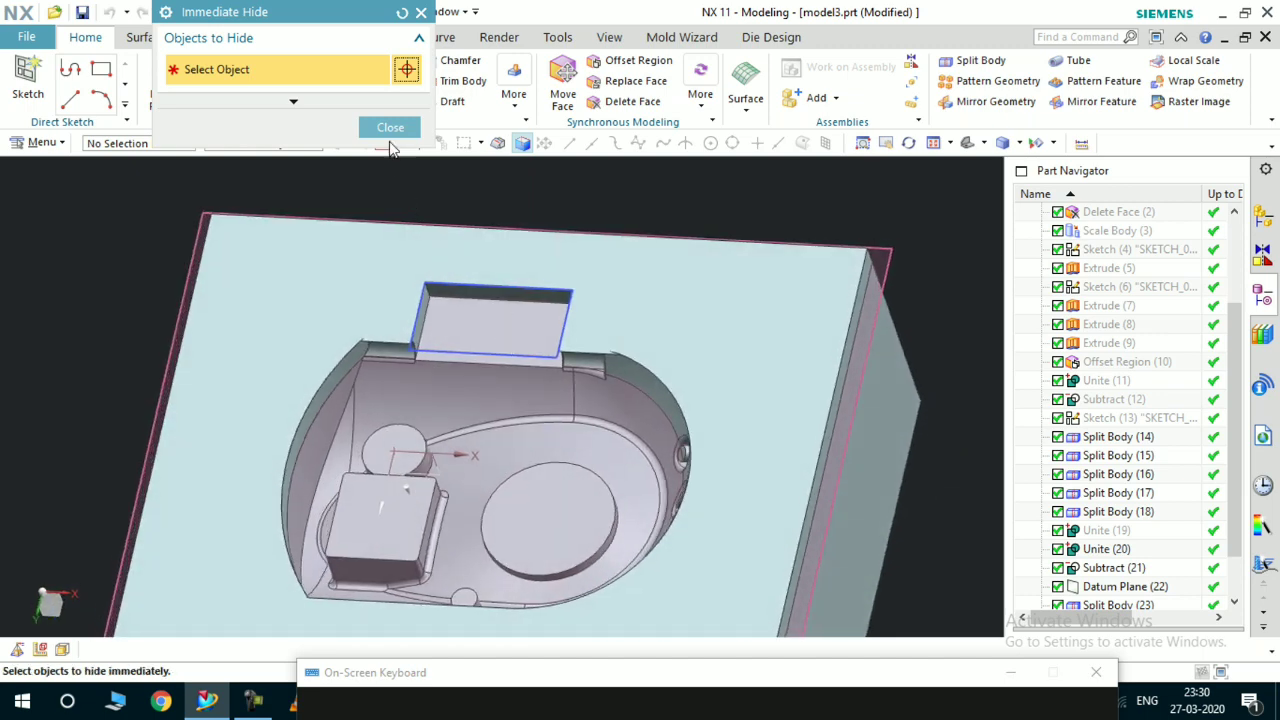
left_click(390, 128)
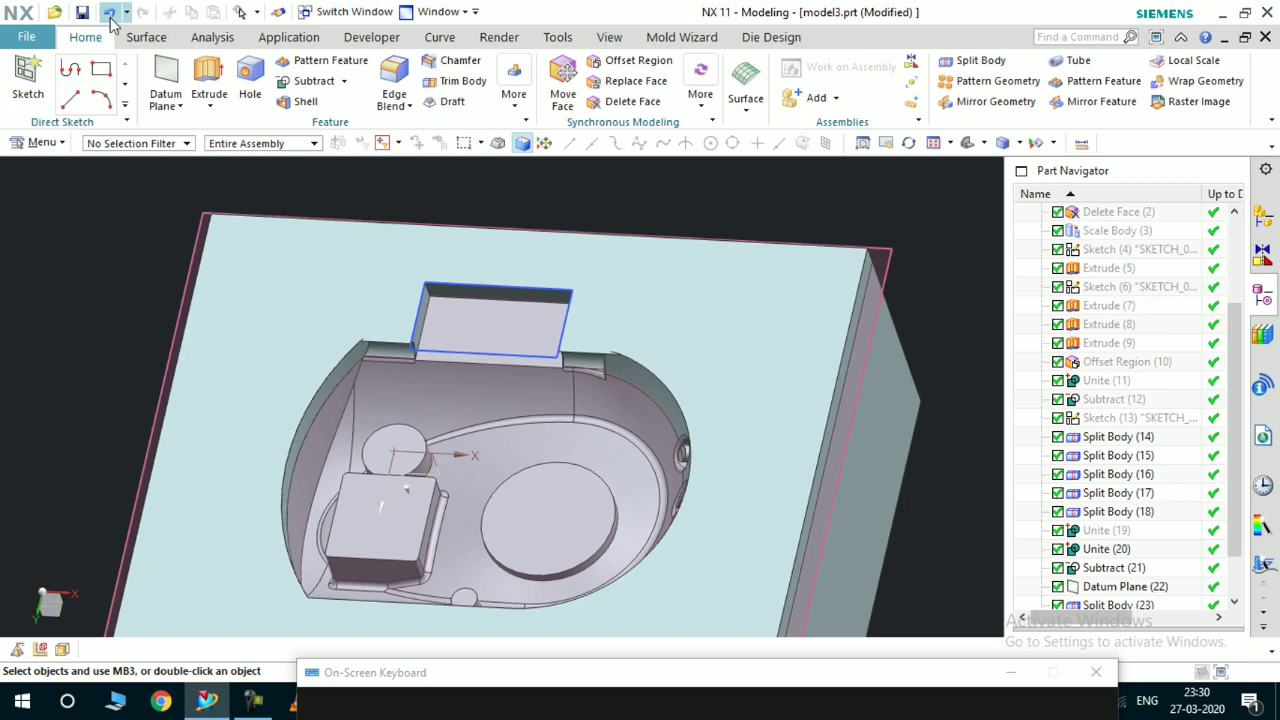
Undo hiding the rectangular piece and examine how it meets the ledge and hinge-tab recesses from the side
middle_click_drag(396, 231, 377, 417)
scroll(374, 401, "up", 3)
scroll(594, 423, "up", 5)
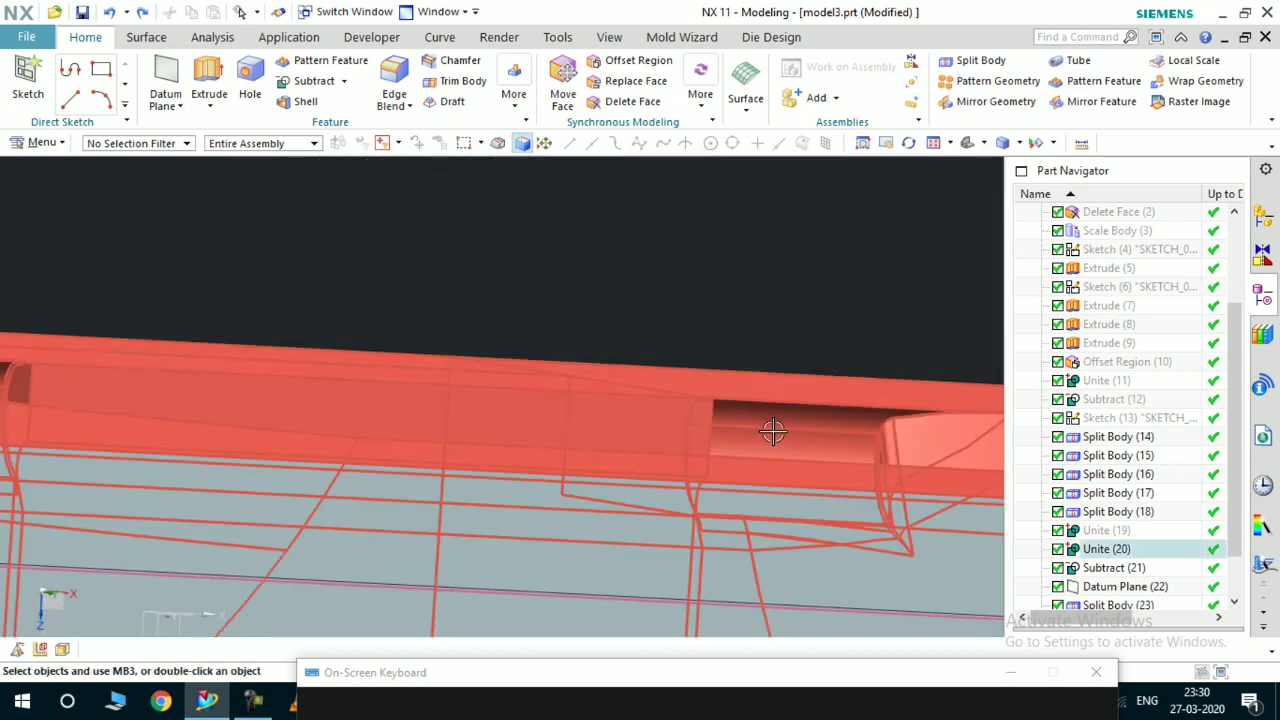
middle_click_drag(772, 430, 777, 386)
scroll(790, 410, "up", 1)
middle_click_drag(809, 429, 791, 463)
scroll(652, 346, "down", 3)
scroll(683, 425, "up", 2)
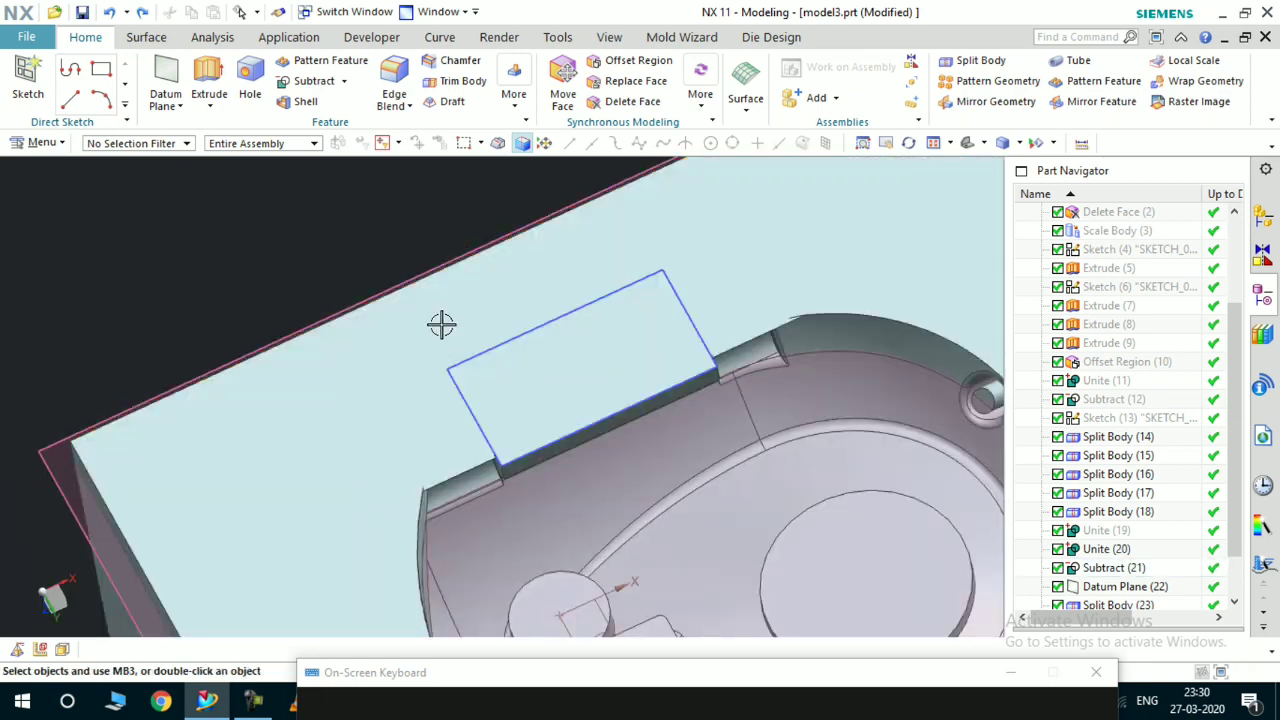
Hide the rectangular piece split from the parting-face layer and examine the pocket beside the hinge-tab recess
key("ctrl+shift+i")
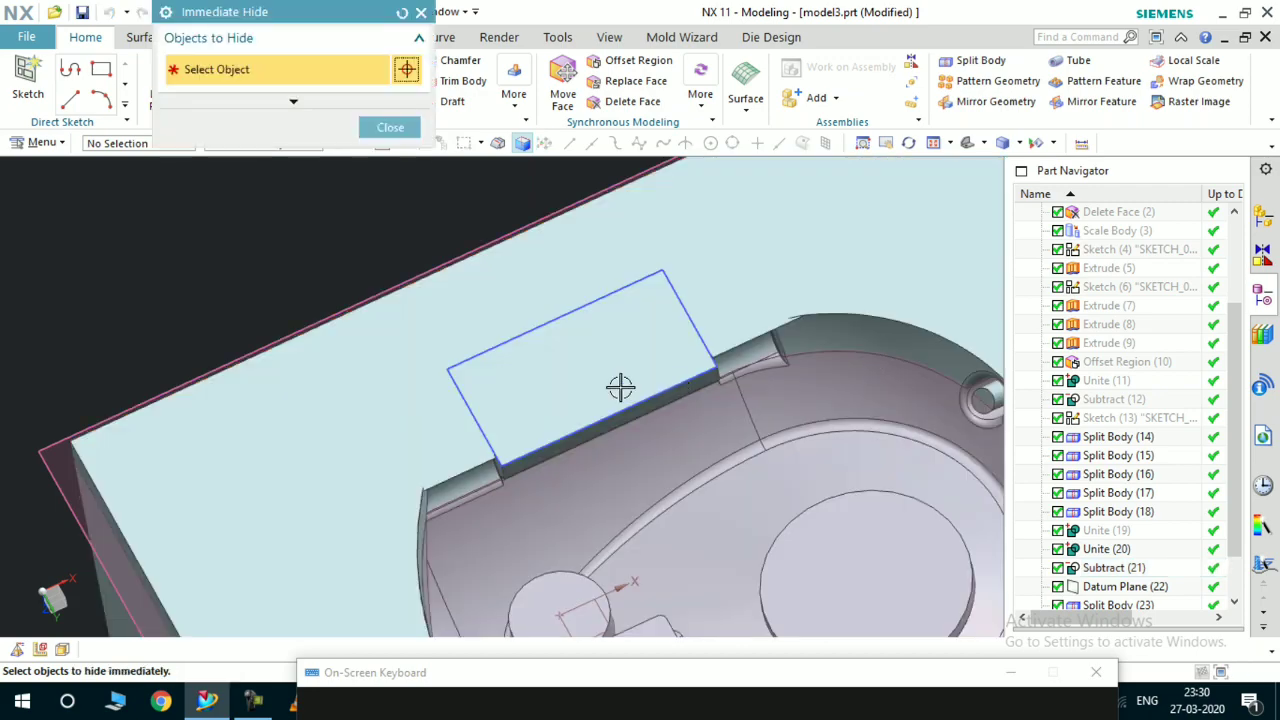
left_click(389, 129)
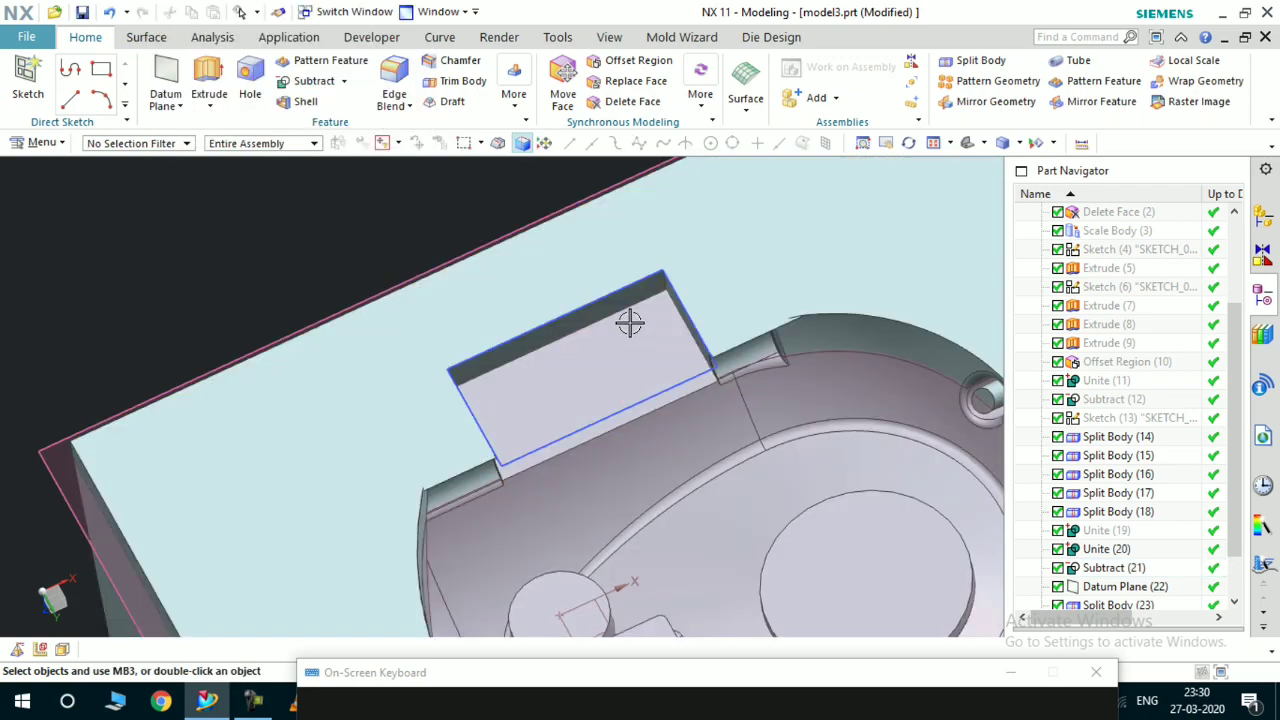
middle_click_drag(630, 323, 623, 297)
scroll(409, 337, "up", 4)
middle_click_drag(403, 334, 384, 302)
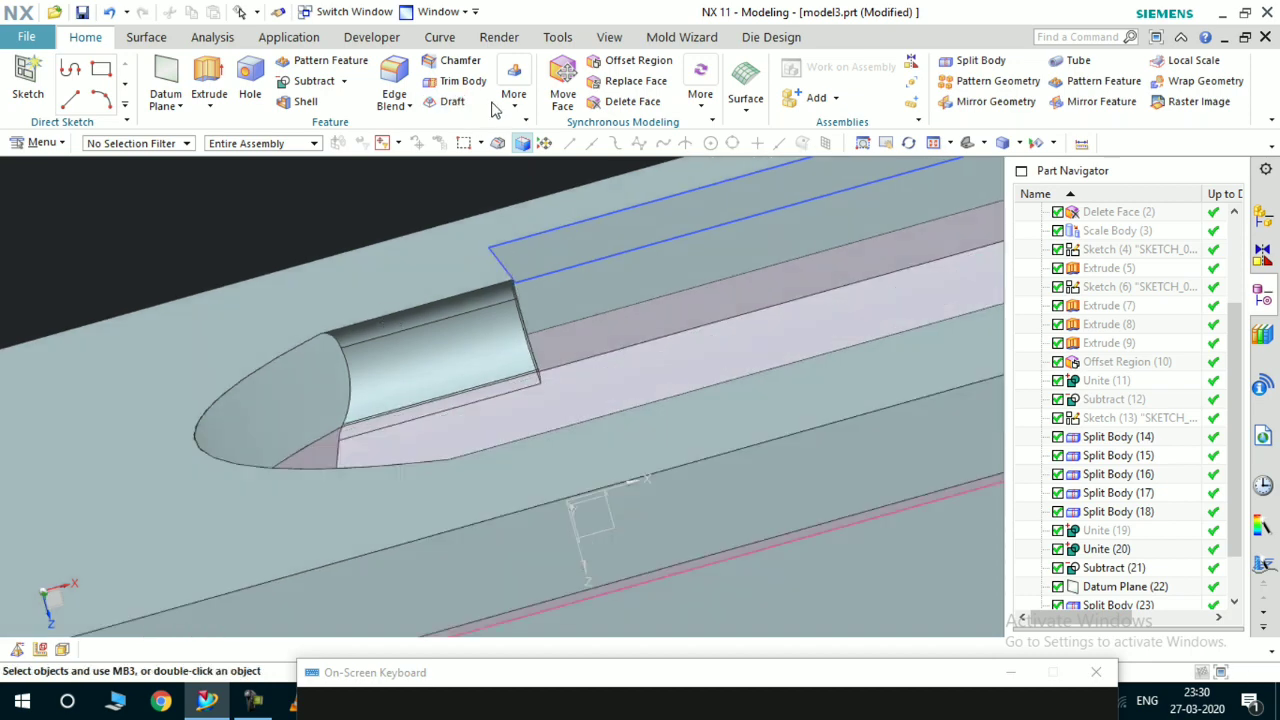
Delete the curved upper face of the hinge-tab recess together with the narrow end face beside the pocket using Delete Face
left_click(619, 108)
scroll(474, 320, "up", 3)
left_click(416, 297)
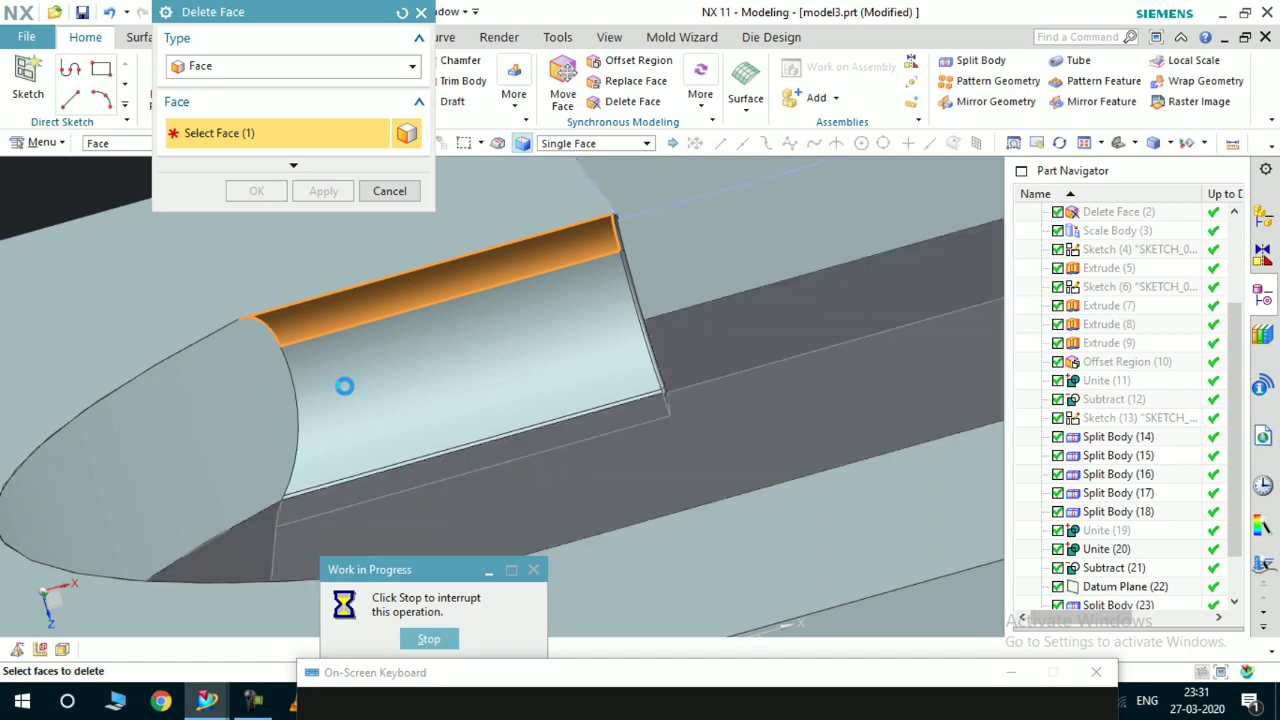
scroll(344, 386, "down", 3)
scroll(531, 291, "up", 7)
middle_click_drag(456, 305, 471, 308)
scroll(471, 308, "up", 3)
scroll(471, 308, "down", 3)
scroll(602, 324, "up", 1)
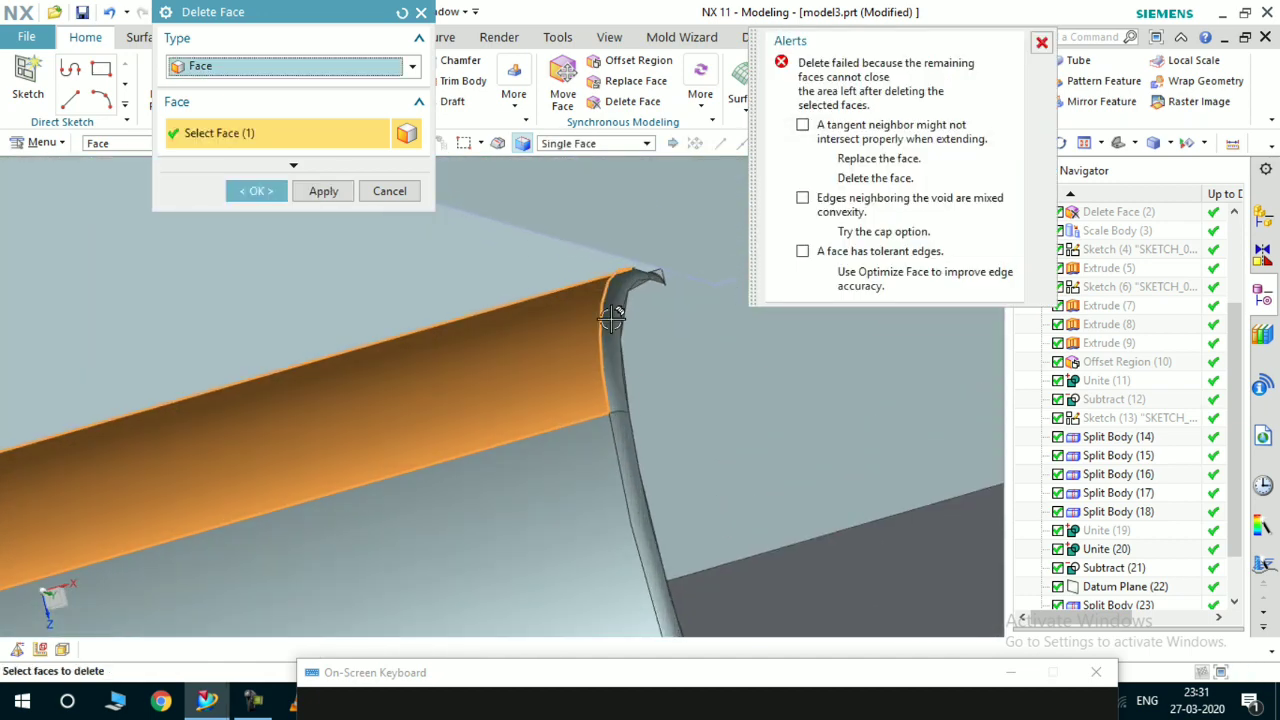
left_click(614, 308)
scroll(637, 289, "up", 2)
scroll(574, 319, "down", 4)
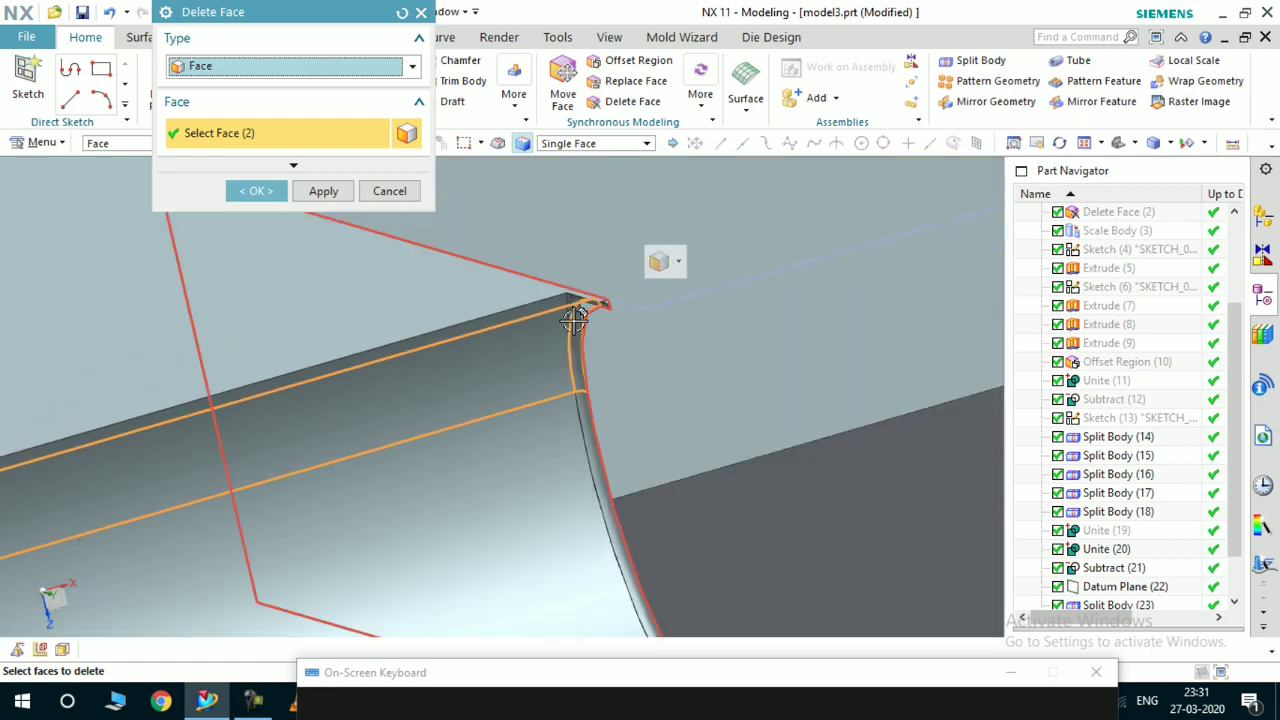
left_click(335, 192)
scroll(380, 395, "down", 5)
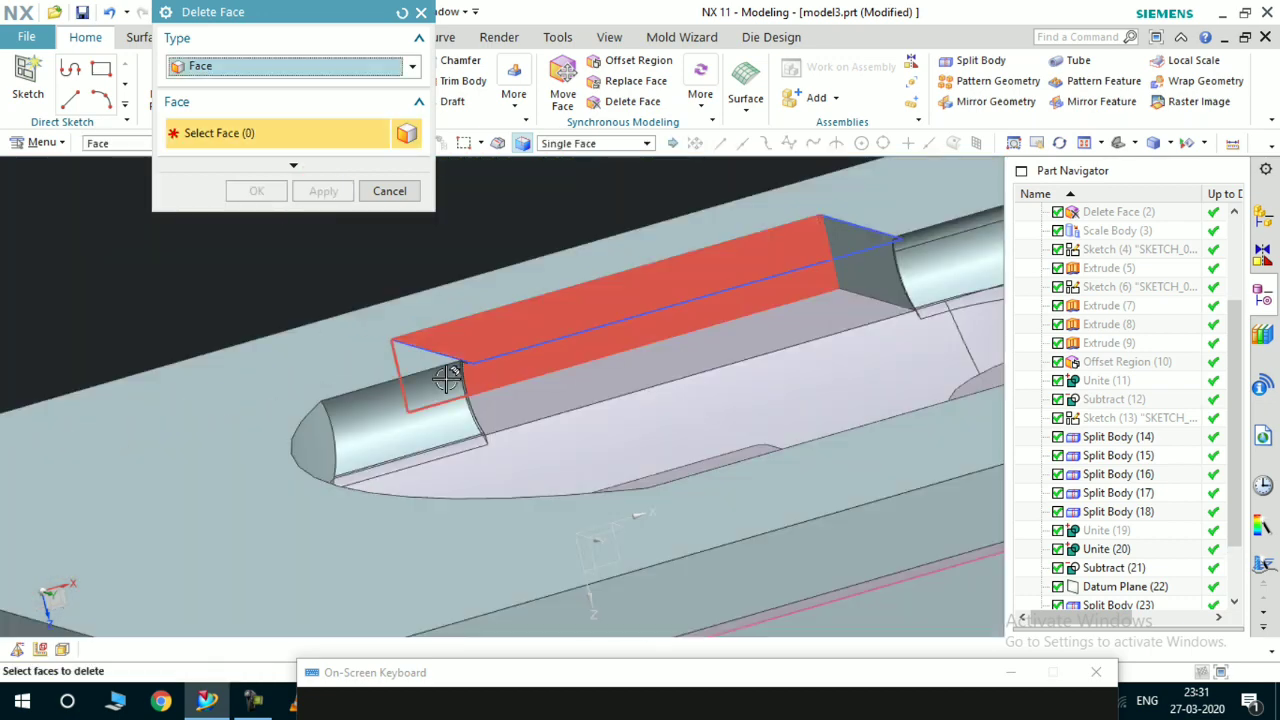
middle_click_drag(392, 390, 401, 466)
left_click(389, 191)
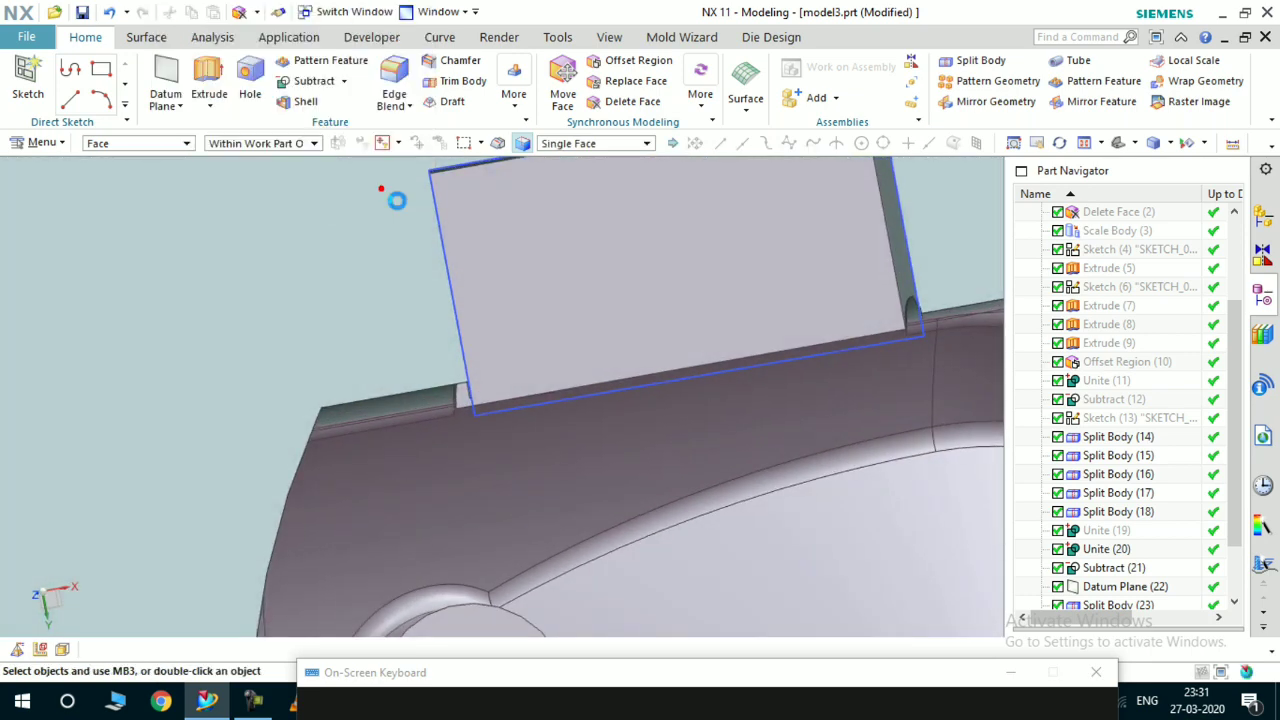
Swap the shown and hidden bodies and examine how the split rectangular piece sits between the cover's hinge tabs
scroll(517, 414, "down", 4)
middle_click_drag(520, 409, 720, 281)
key("ctrl+shift+b")
scroll(606, 408, "down", 3)
middle_click_drag(464, 318, 504, 358)
scroll(462, 494, "up", 5)
middle_click_drag(448, 487, 400, 459)
scroll(494, 429, "down", 2)
scroll(509, 457, "up", 1)
middle_click_drag(508, 472, 440, 292)
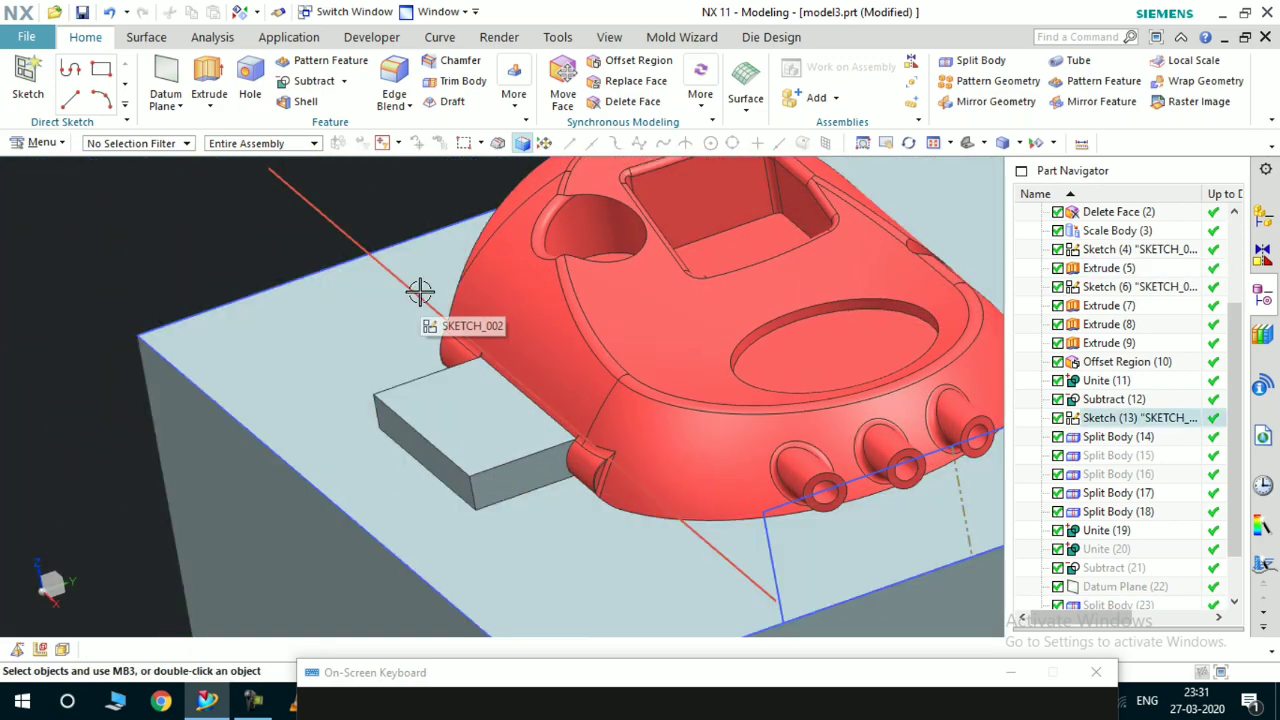
scroll(390, 342, "down", 3)
scroll(469, 377, "up", 2)
middle_click_drag(480, 377, 566, 432)
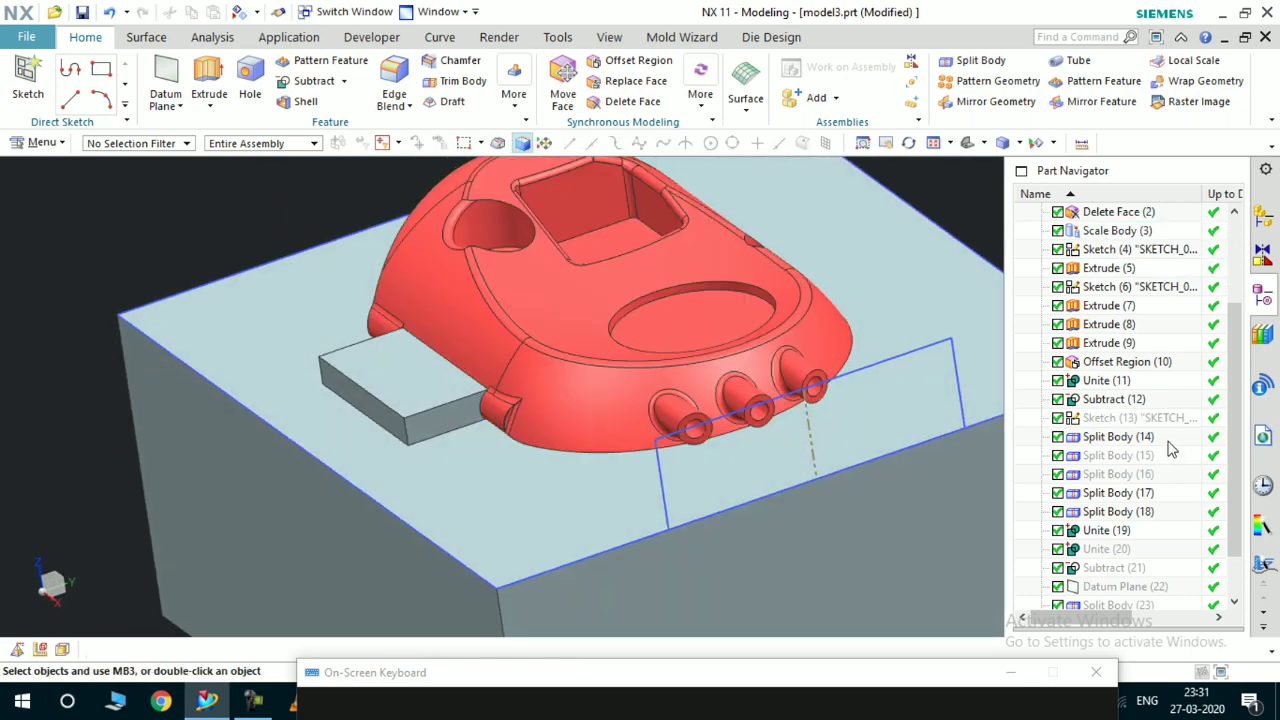
Swap the visibility back to the cavity block and examine the pocket and hinge-tab recesses from several angles
key("ctrl+shift+b")
key("ctrl+f")
scroll(586, 506, "down", 2)
middle_click_drag(570, 590, 532, 523)
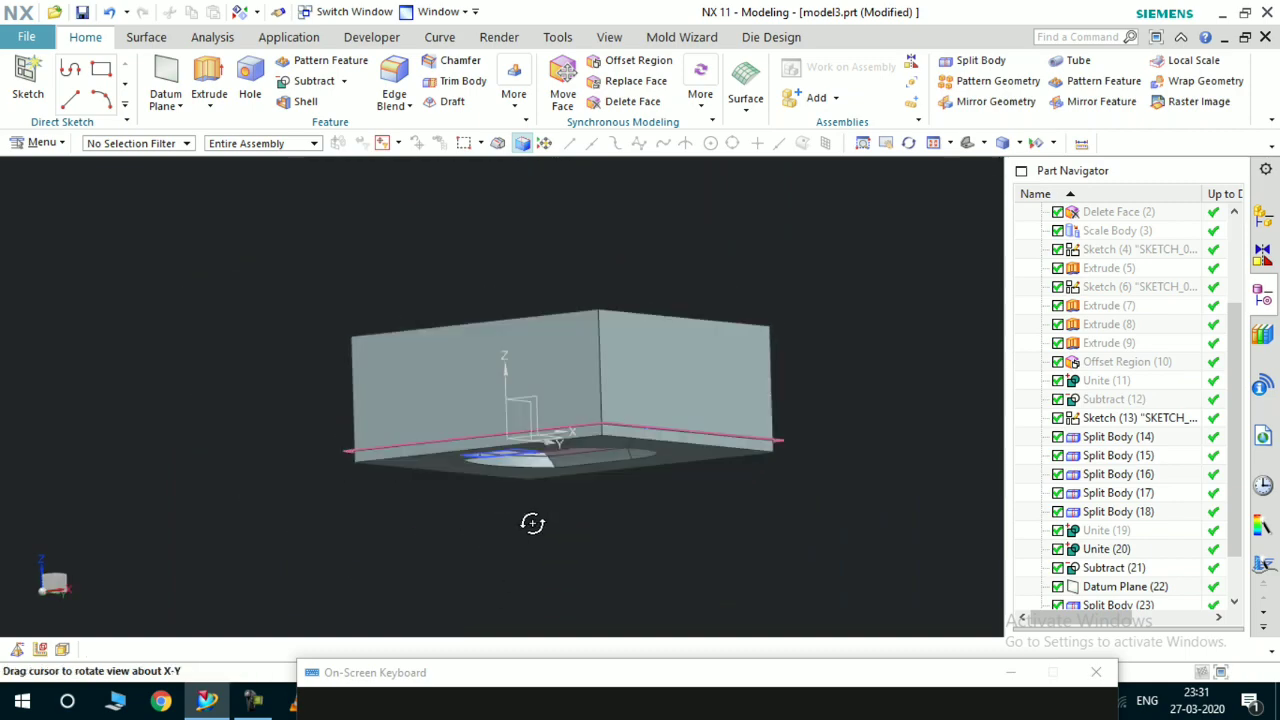
scroll(568, 330, "up", 3)
middle_click_drag(571, 323, 703, 313)
scroll(645, 312, "up", 3)
scroll(663, 300, "up", 3)
scroll(703, 313, "down", 3)
scroll(691, 320, "down", 5)
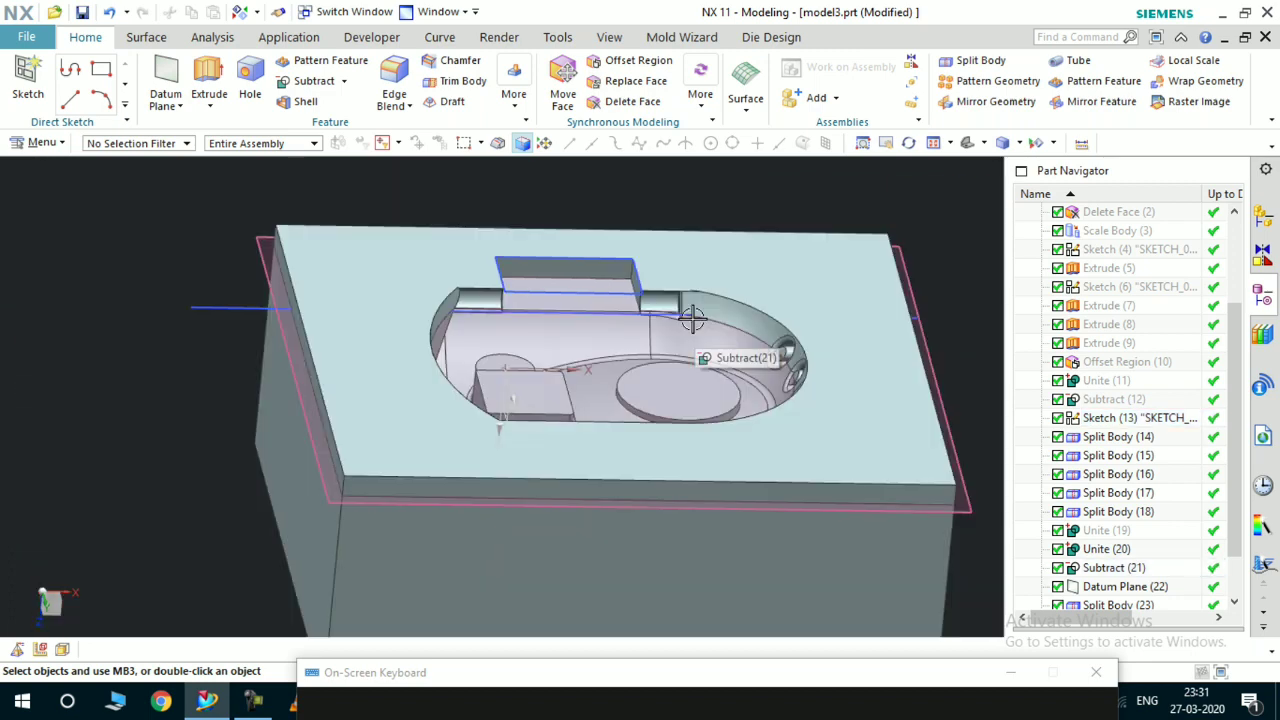
Undo the visibility changes, face deletion, rectangular split and the rectangle sketched between the hinge-tab recesses
left_click(106, 10)
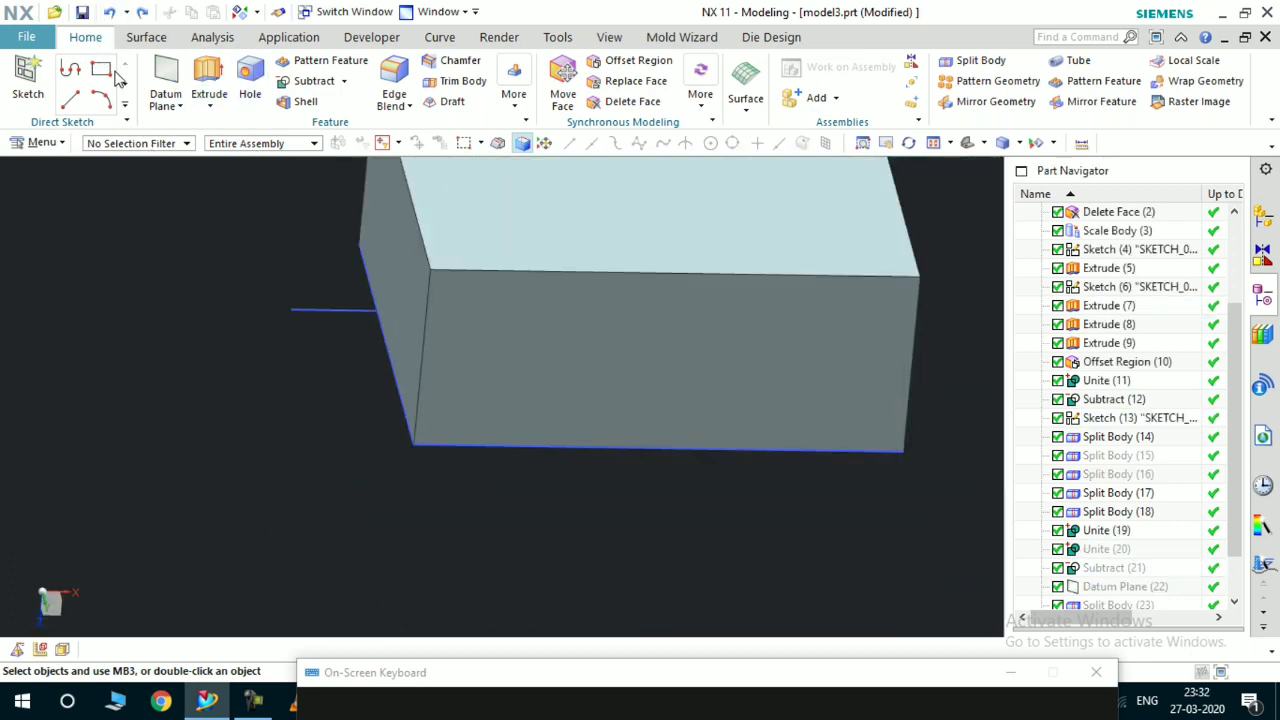
left_click(109, 12)
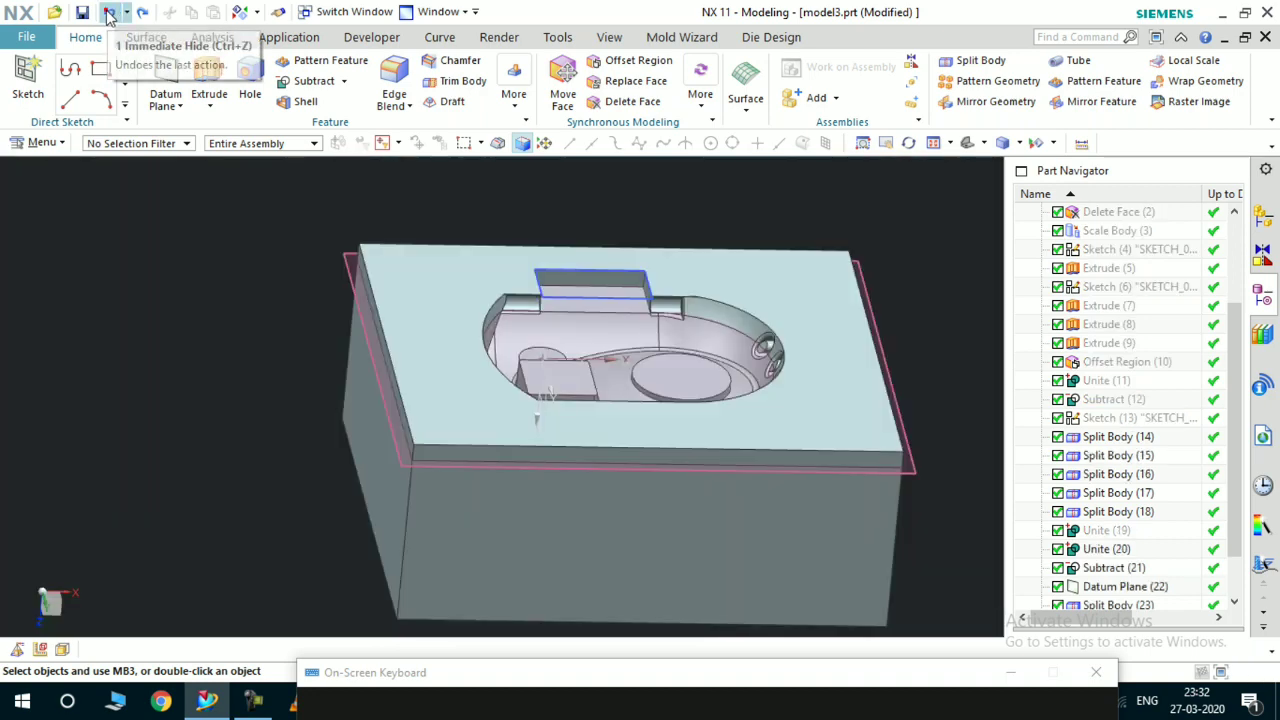
left_click(108, 14)
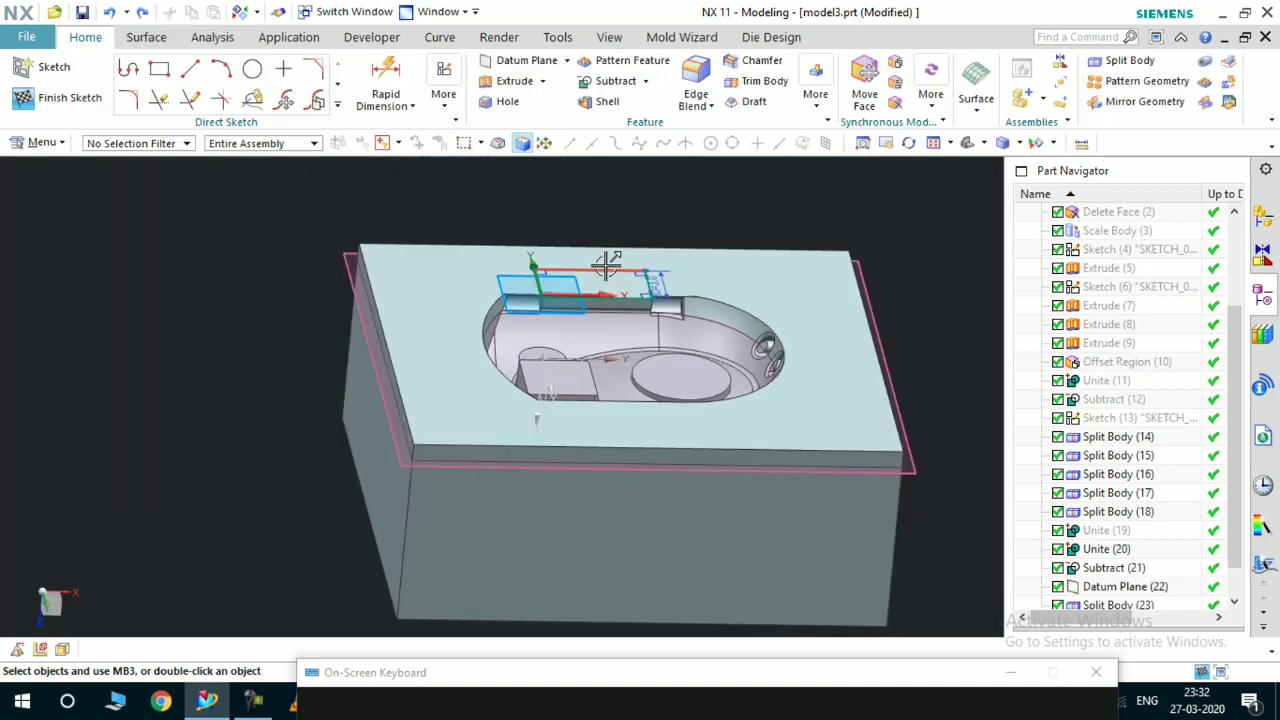
scroll(605, 265, "up", 2)
scroll(617, 300, "up", 2)
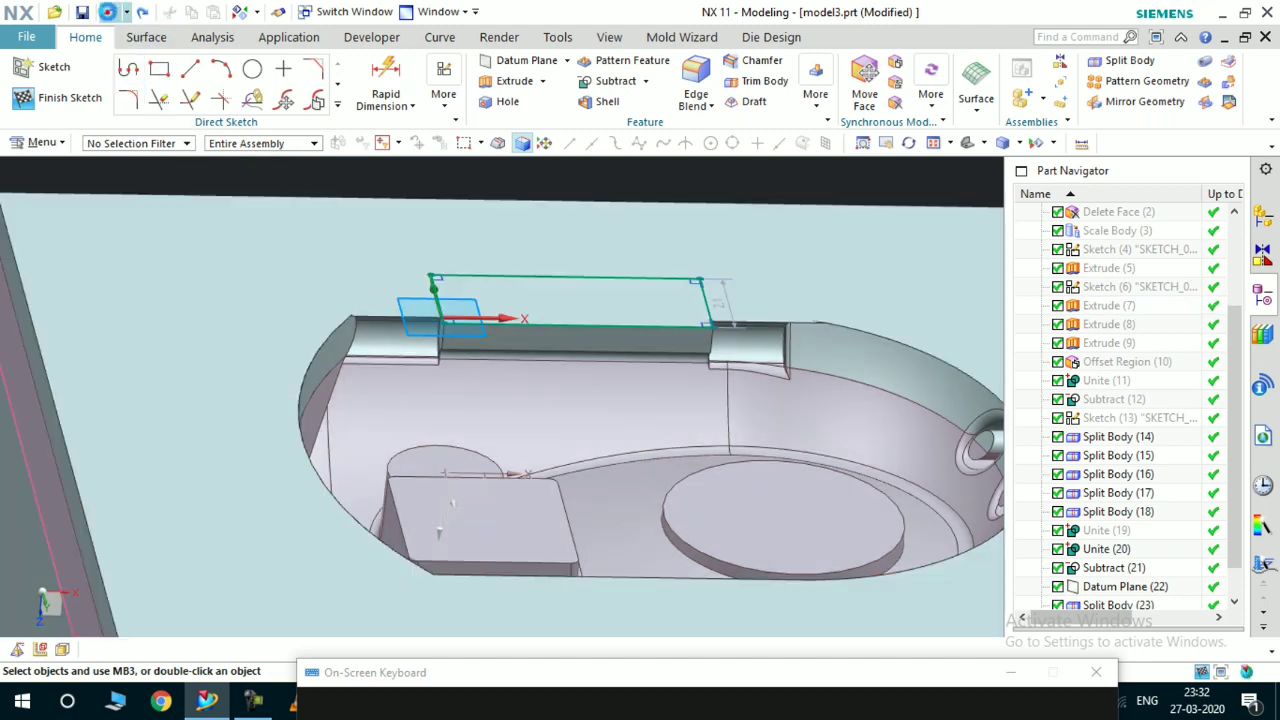
scroll(654, 367, "up", 4)
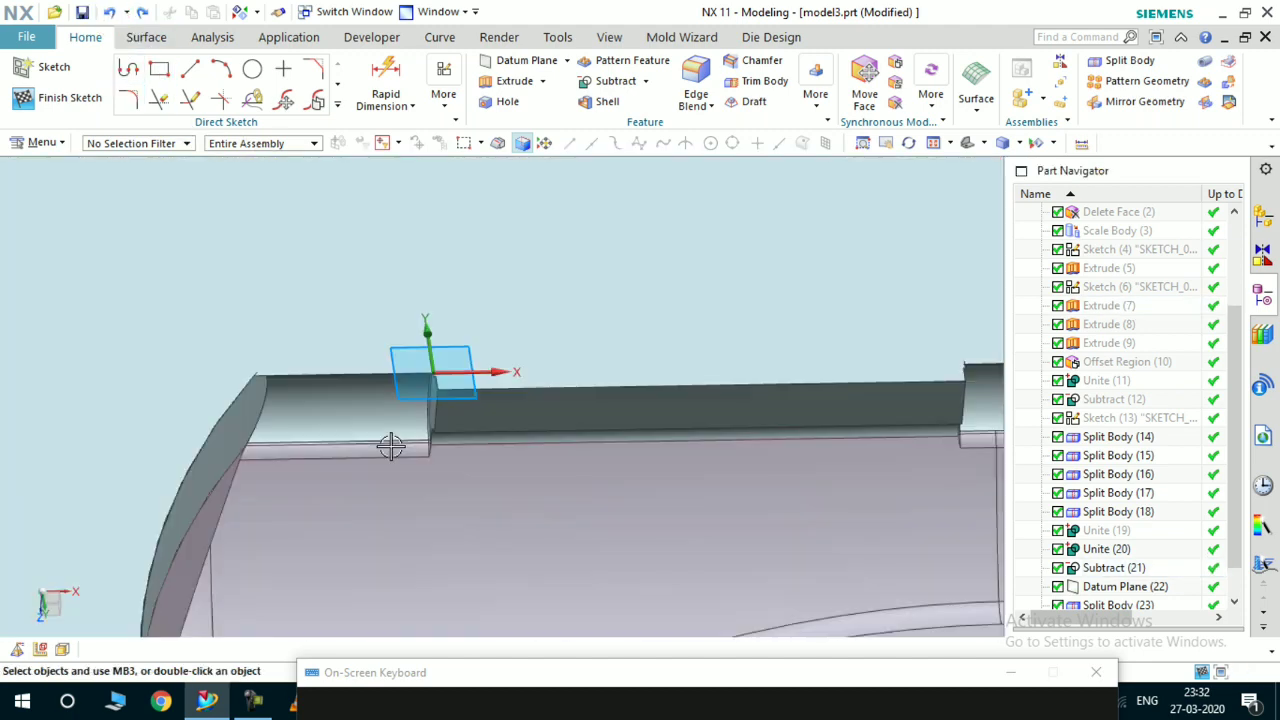
Finish the emptied sketch and examine the ledge and the two hinge-tab recesses in the cavity block
middle_click_drag(390, 442, 374, 411)
scroll(303, 306, "up", 2)
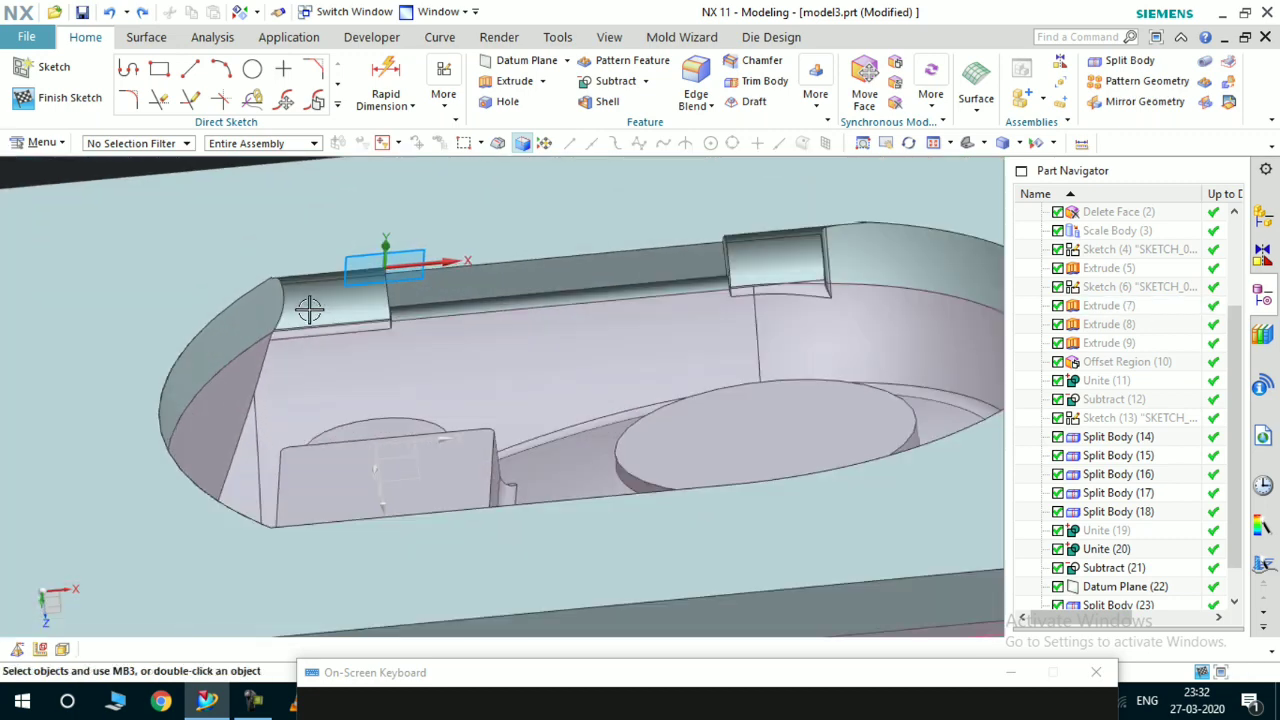
middle_click_drag(296, 325, 297, 343)
scroll(297, 277, "down", 2)
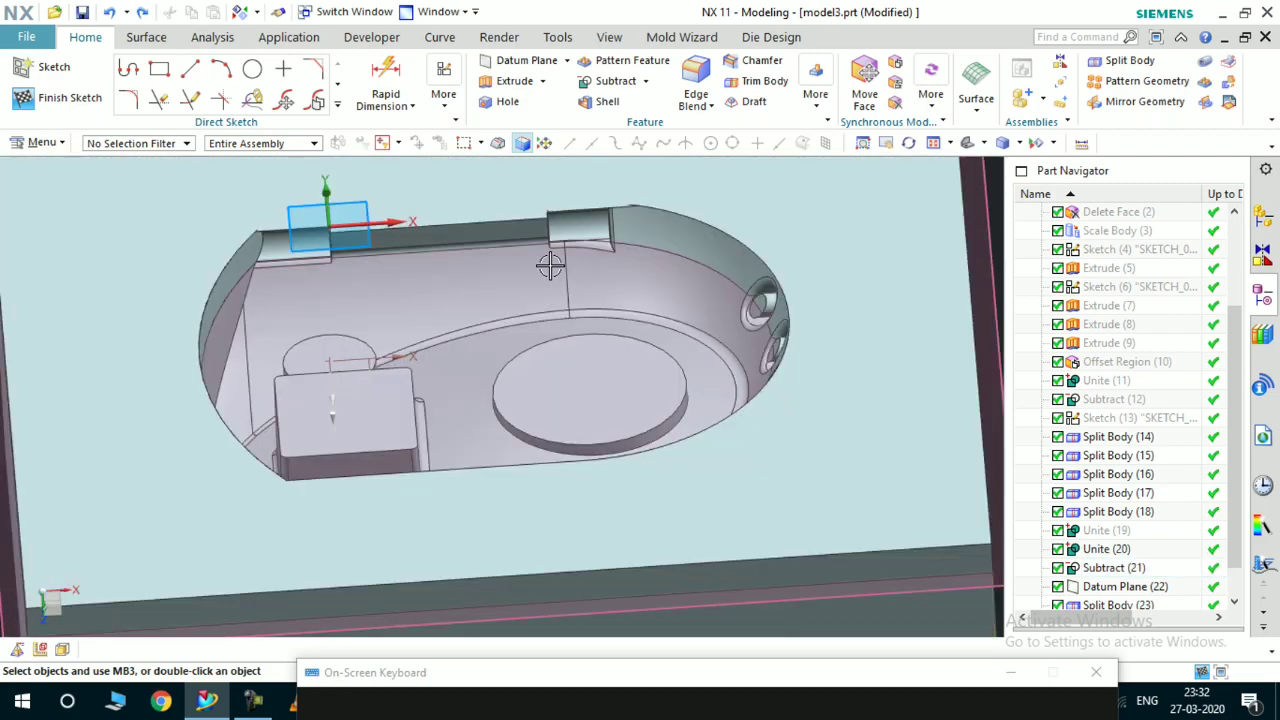
middle_click_drag(551, 266, 563, 265)
left_click(68, 103)
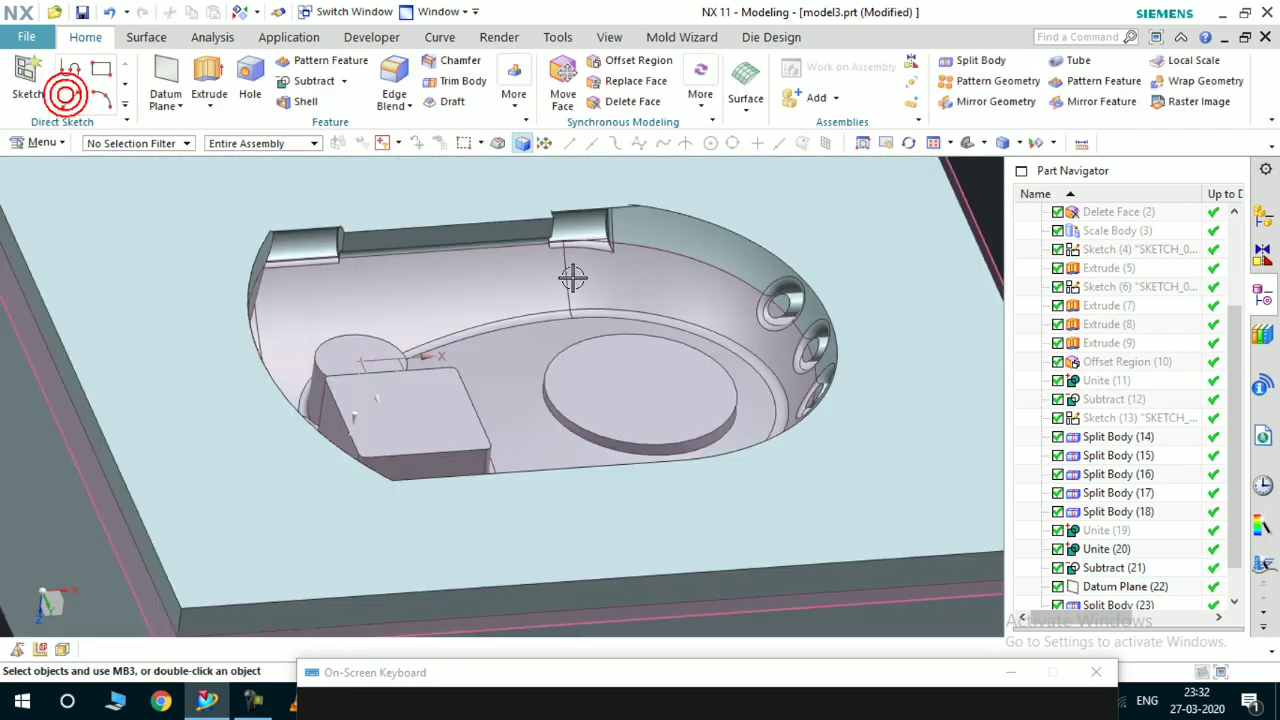
scroll(610, 260, "up", 2)
middle_click_drag(600, 288, 609, 282)
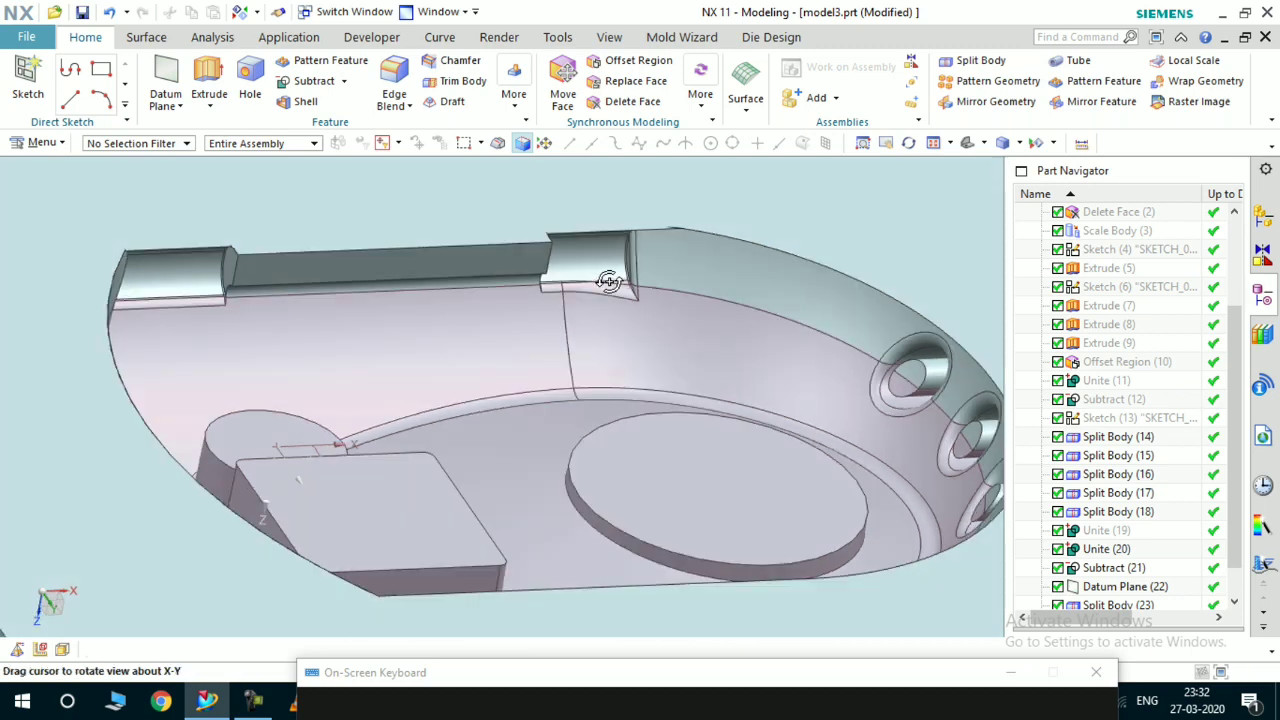
scroll(557, 314, "down", 3)
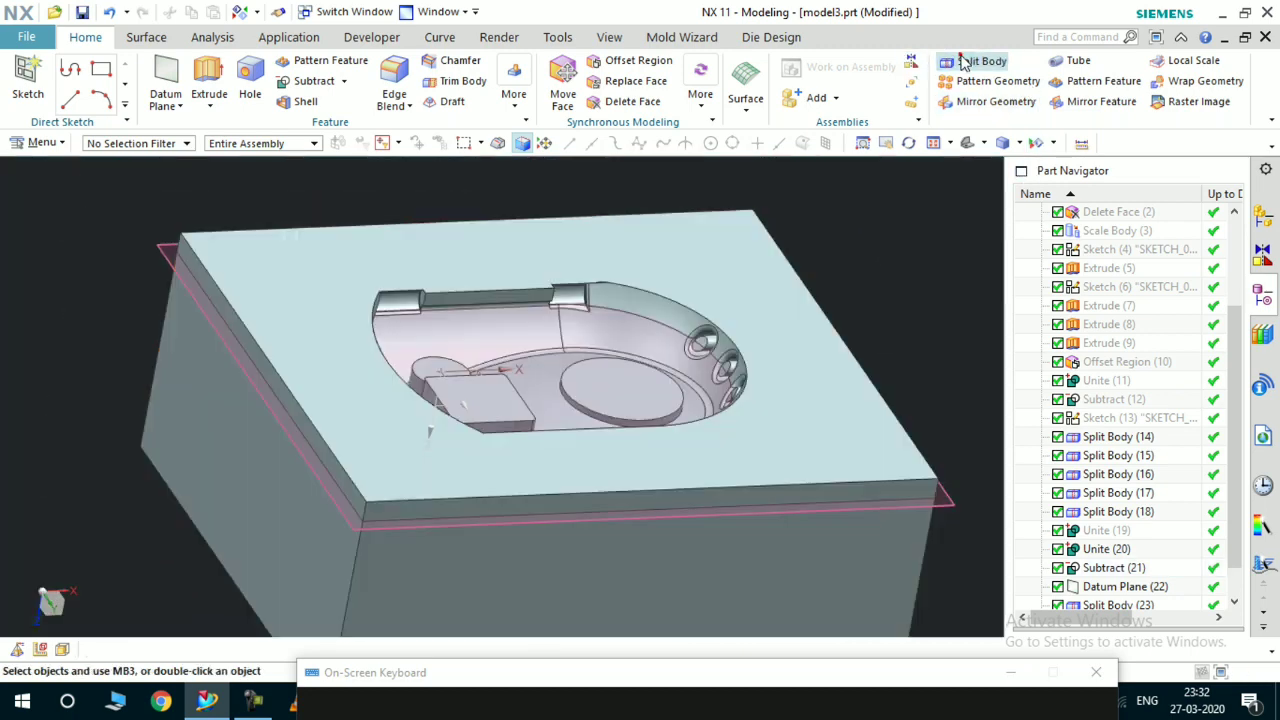